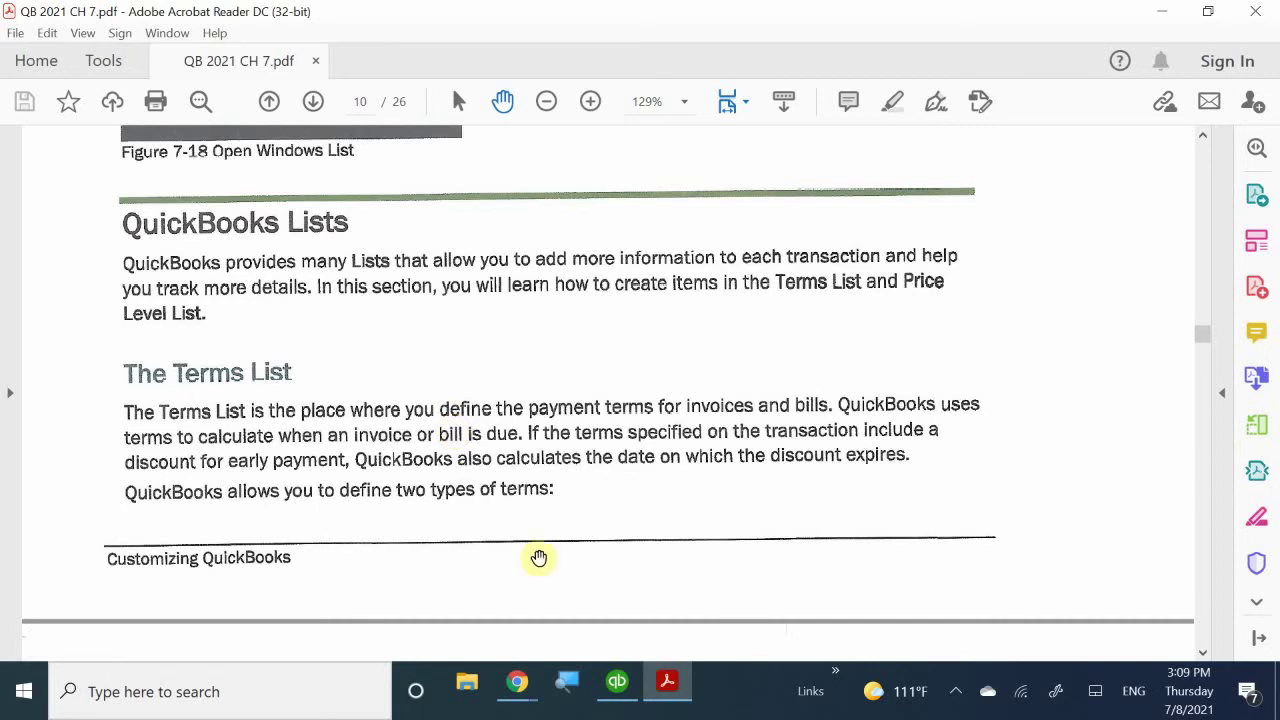
- Switch to the Google Meet call, admit the waiting participant, and return to the PDF chapter
{"action": "mouse_move", "coordinate": [524, 697]}
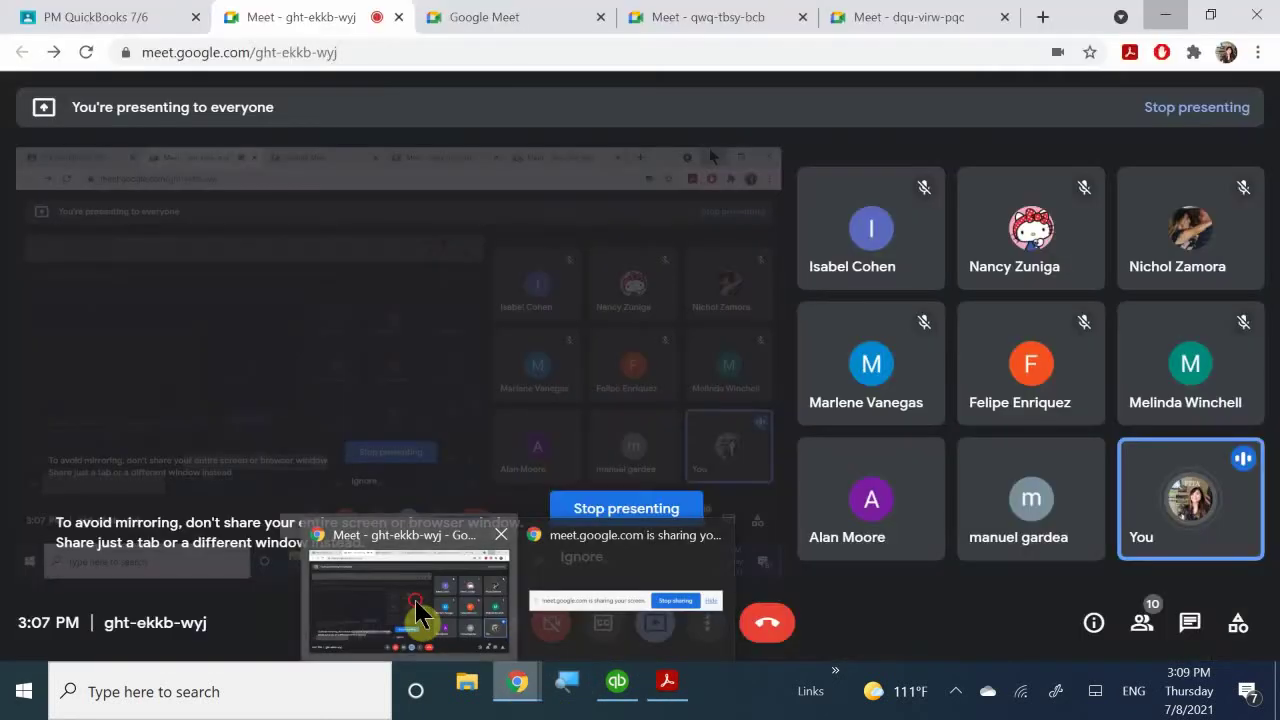
{"action": "left_click", "coordinate": [420, 612]}
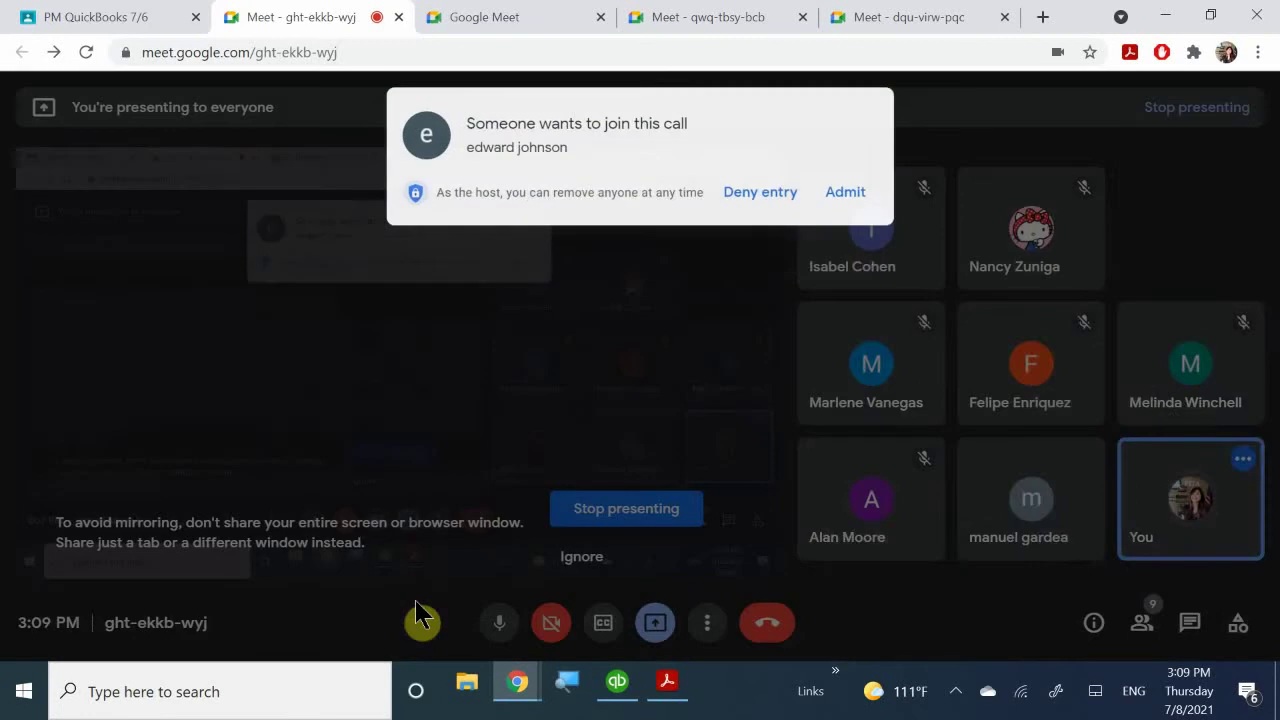
{"action": "left_click", "coordinate": [845, 192]}
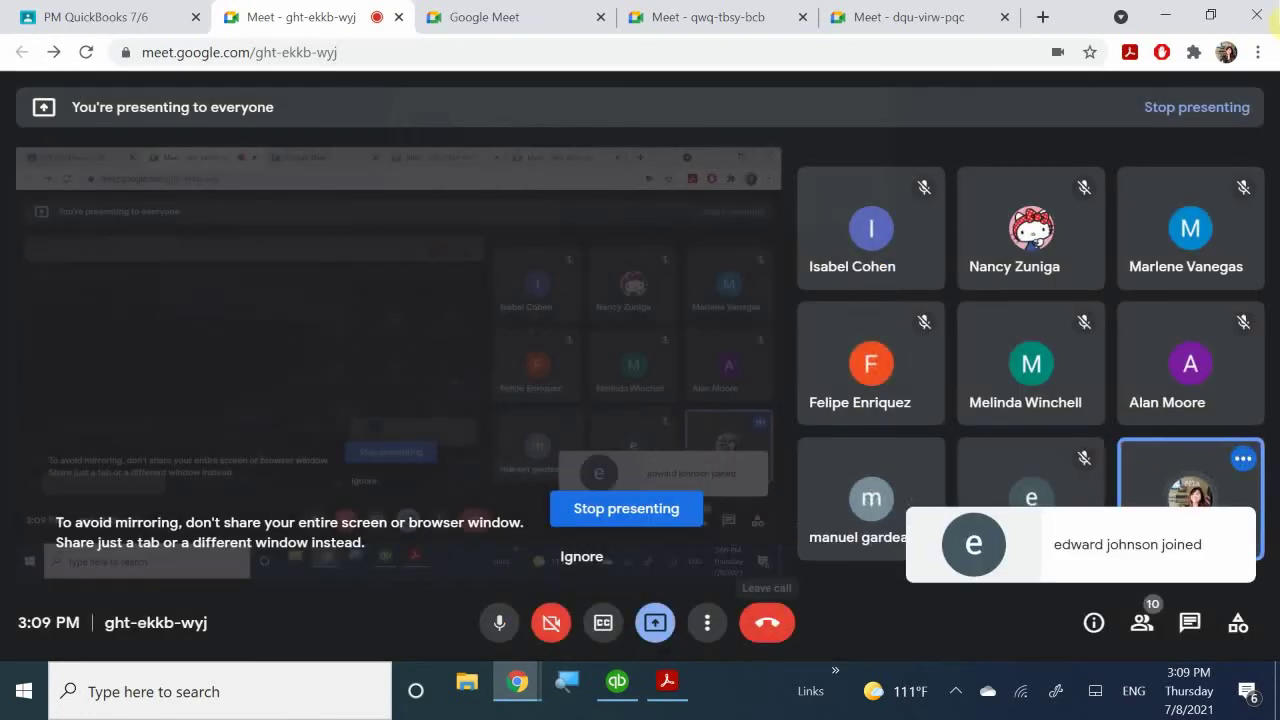
{"action": "left_click", "coordinate": [1160, 14]}
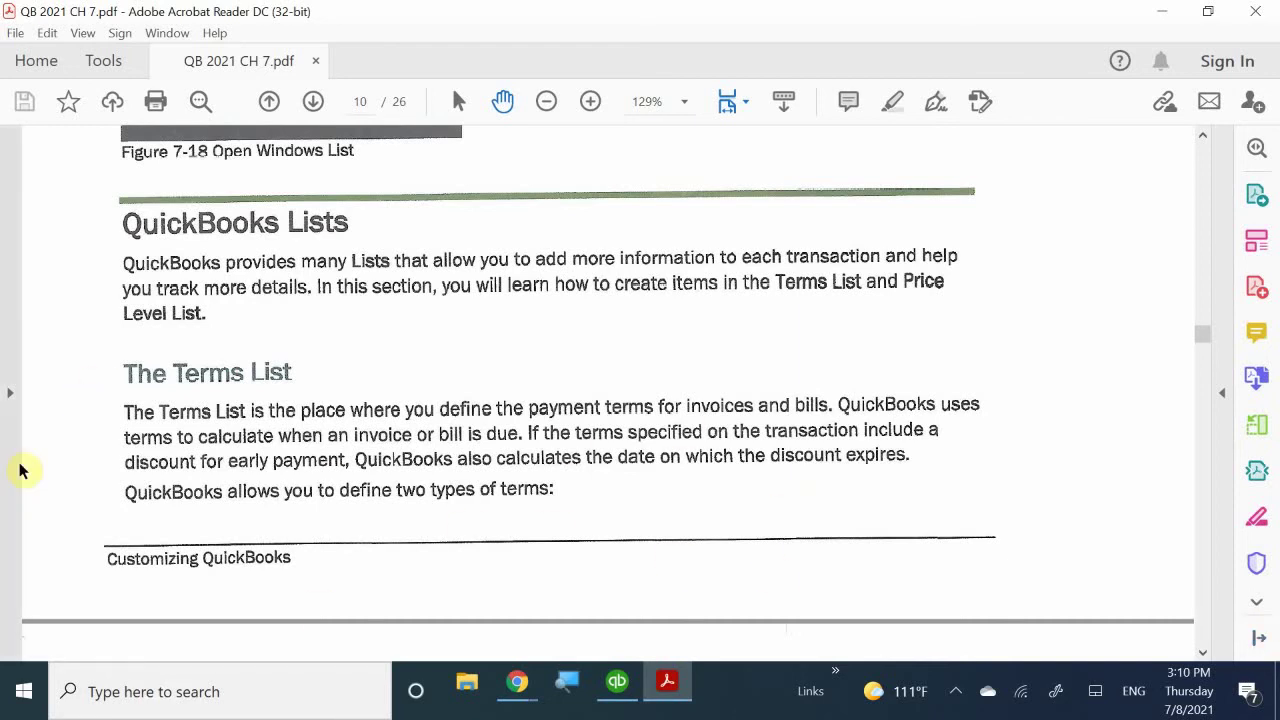
- Read the descriptions of Standard and Date-Driven Terms in the PDF, and open the Terms List in QuickBooks
{"action": "scroll", "coordinate": [375, 410], "scroll_direction": "down", "scroll_amount": 10}
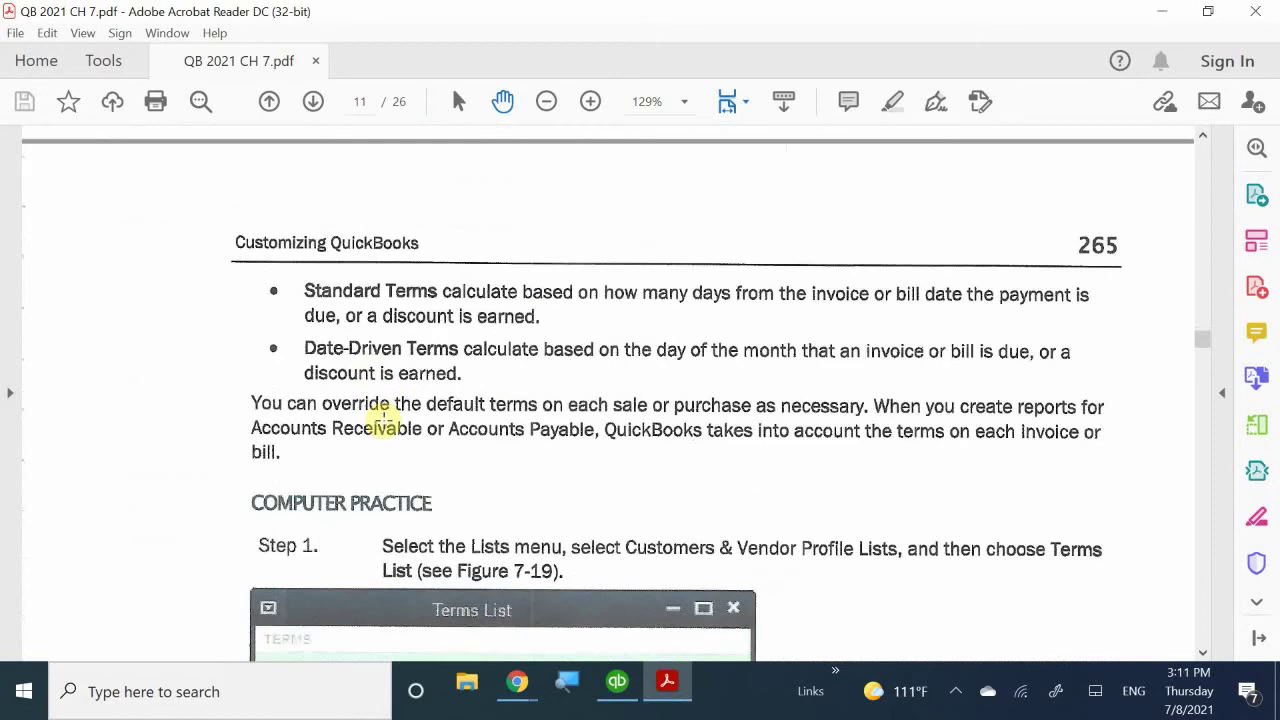
{"action": "scroll", "coordinate": [383, 420], "scroll_direction": "up", "scroll_amount": 3}
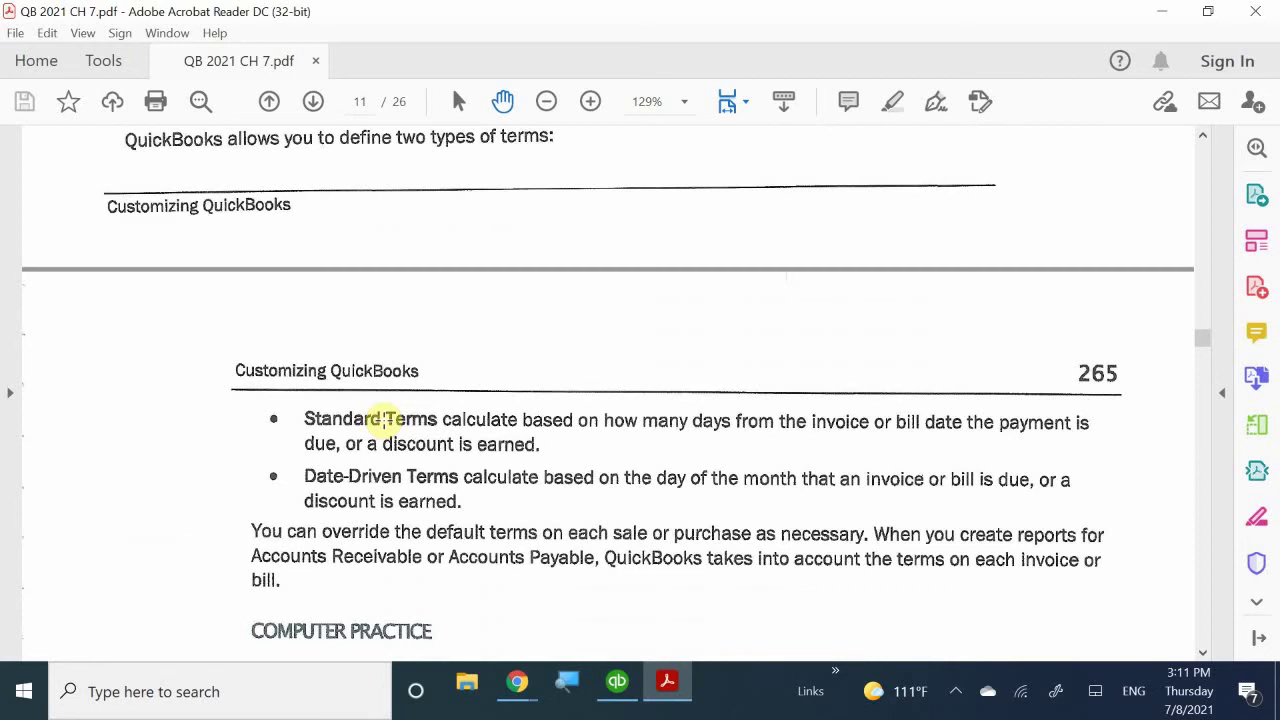
{"action": "scroll", "coordinate": [385, 420], "scroll_direction": "down", "scroll_amount": 1}
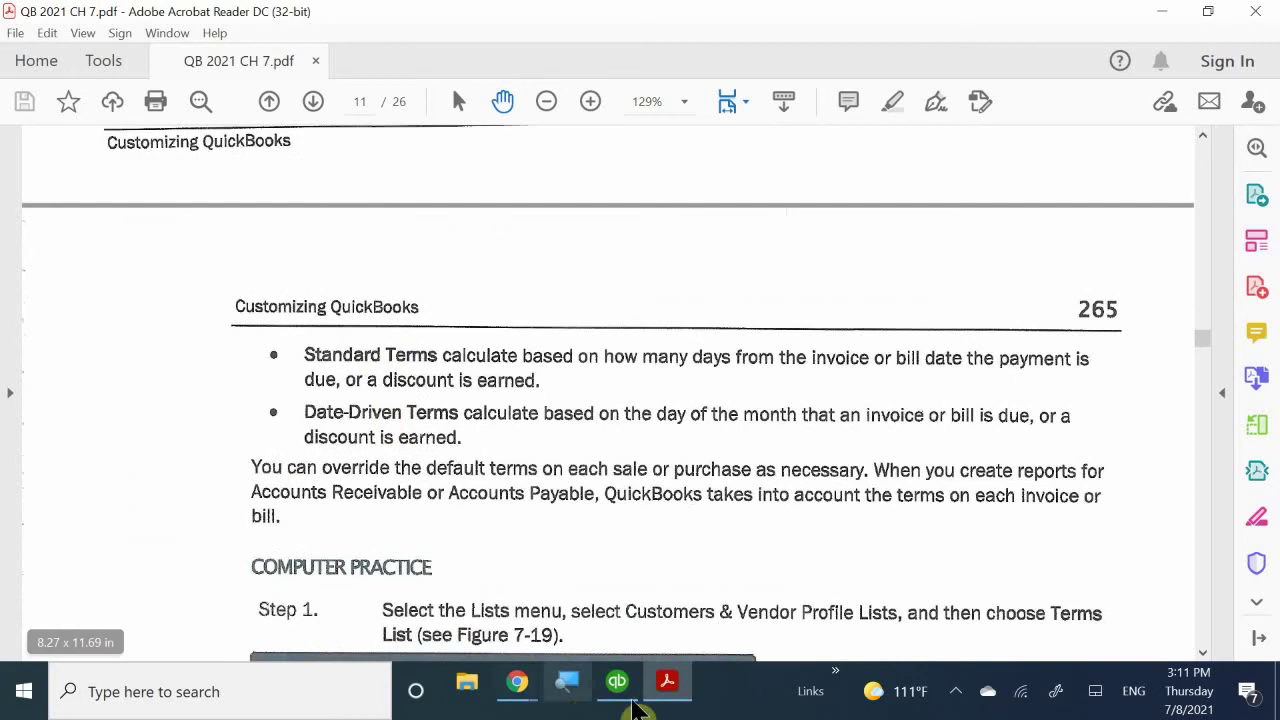
{"action": "mouse_move", "coordinate": [664, 698]}
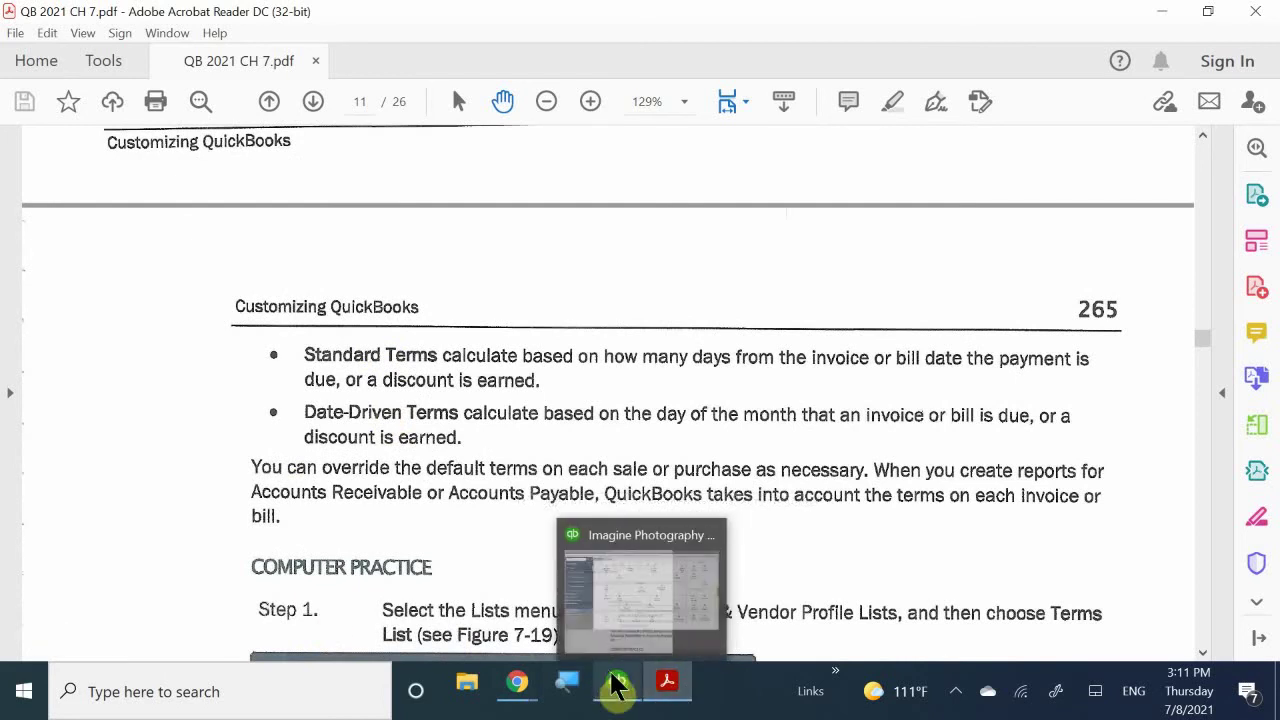
{"action": "left_click", "coordinate": [617, 688]}
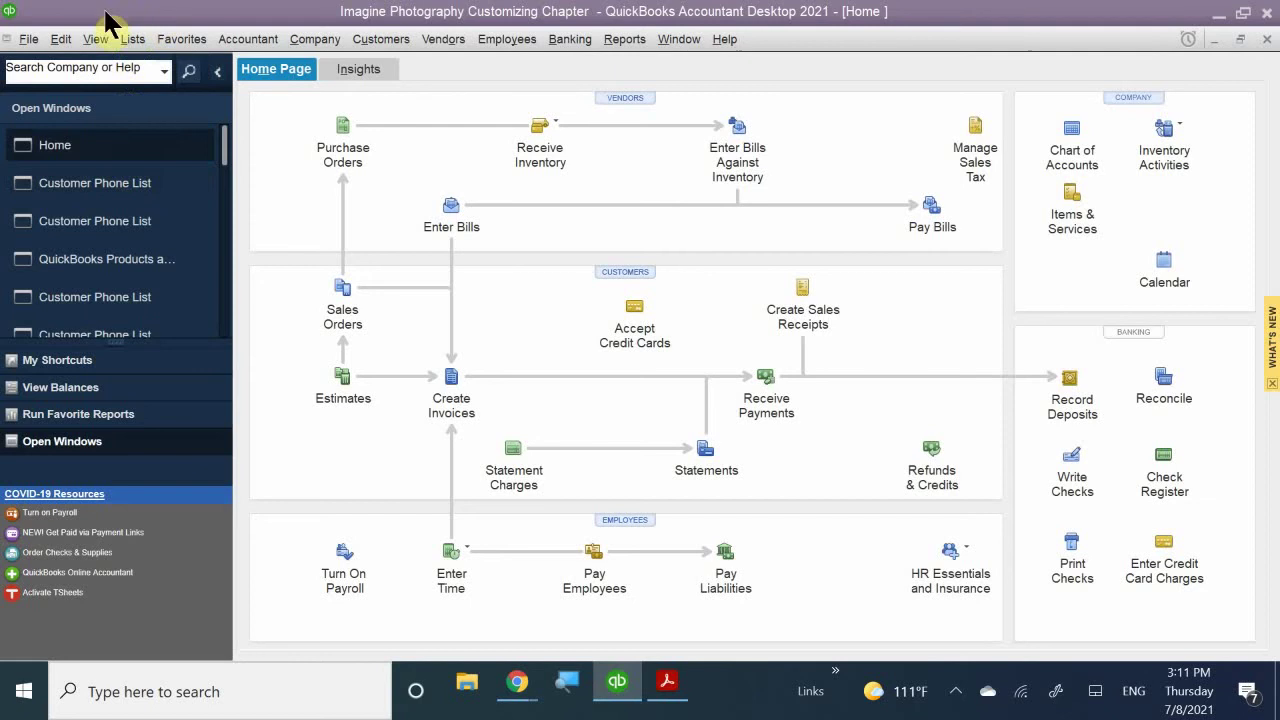
{"action": "left_click", "coordinate": [133, 40]}
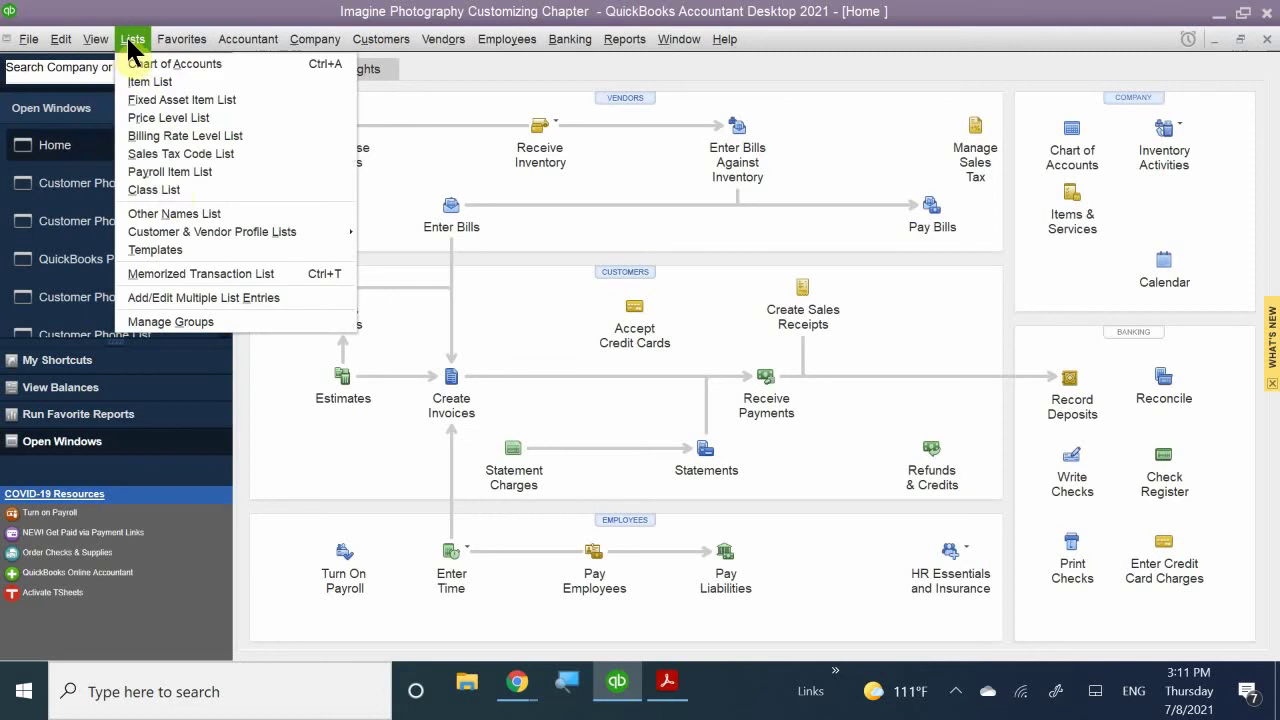
{"action": "mouse_move", "coordinate": [243, 230]}
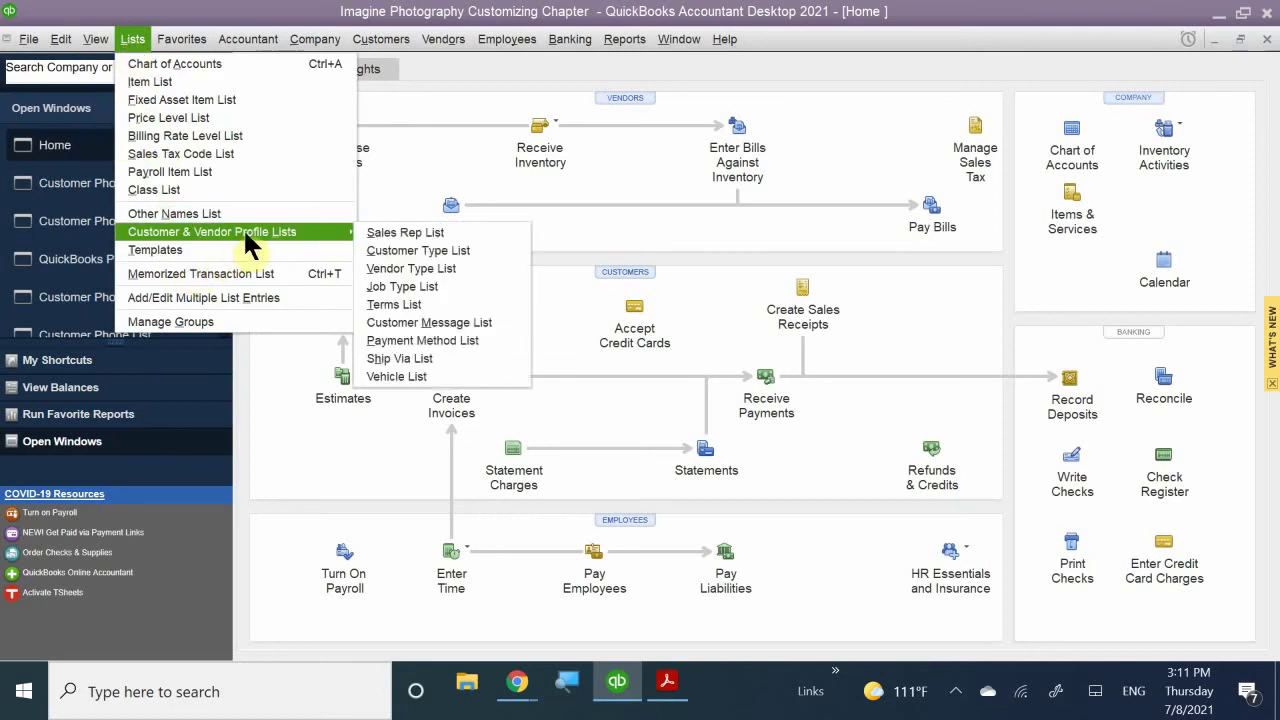
{"action": "left_click", "coordinate": [417, 306]}
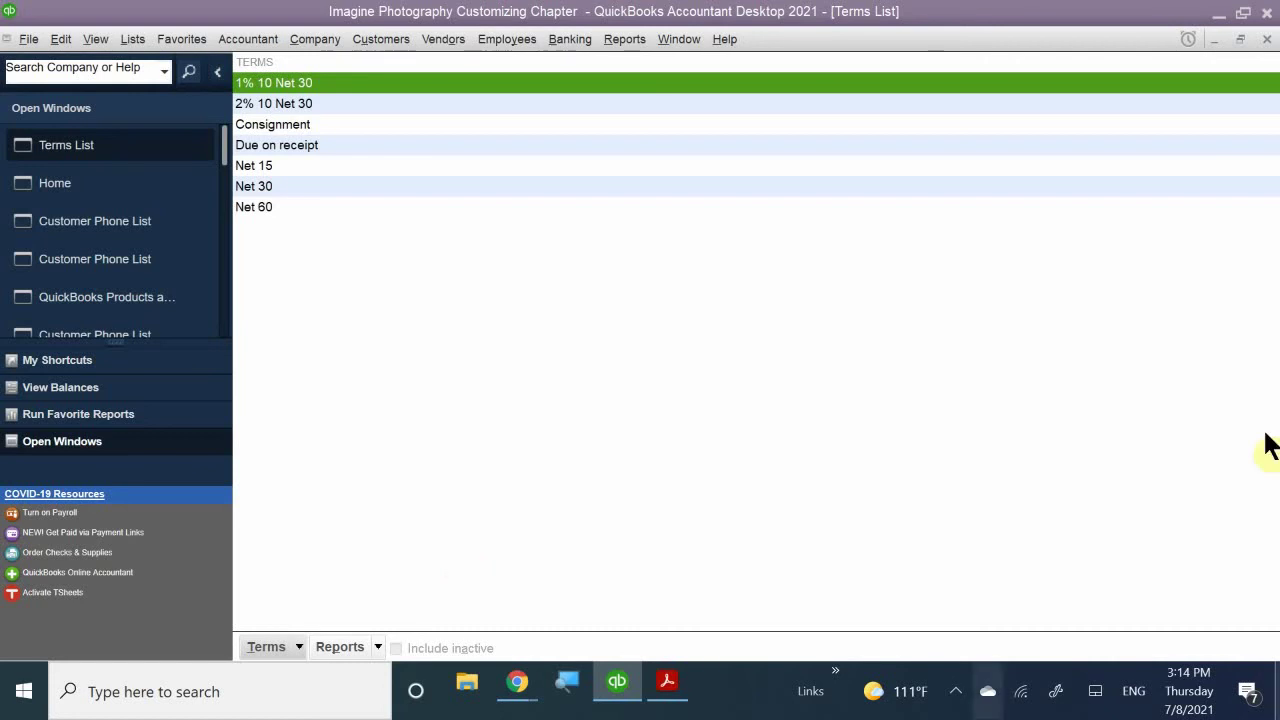
- Create a new payment term in the Terms List and name it "2%, 7, NET 30"
{"action": "right_click", "coordinate": [352, 258]}
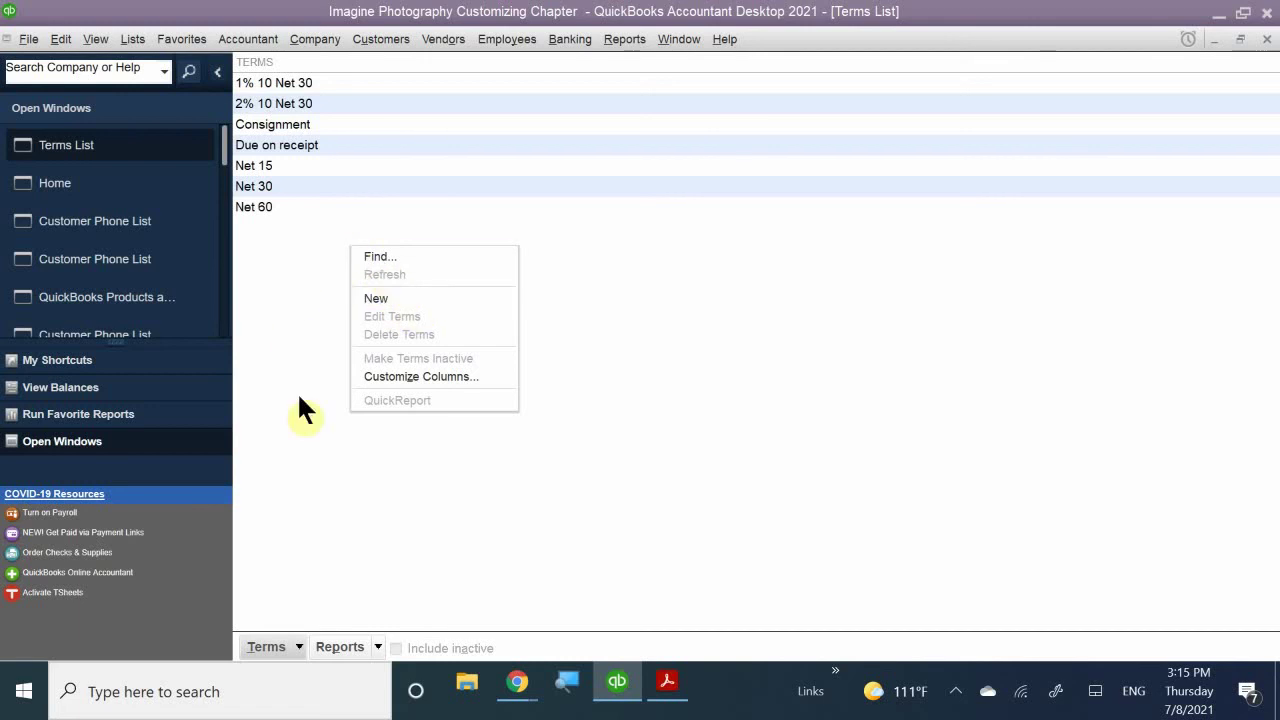
{"action": "left_click", "coordinate": [421, 560]}
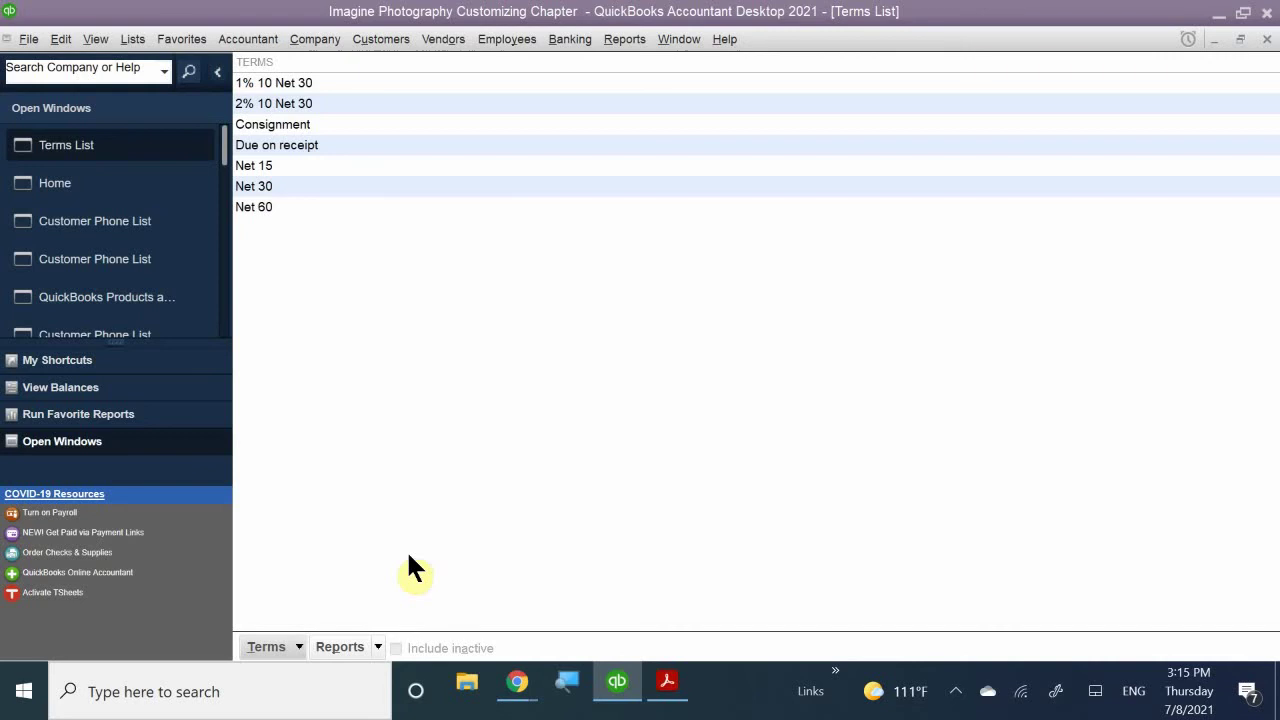
{"action": "left_click", "coordinate": [298, 648]}
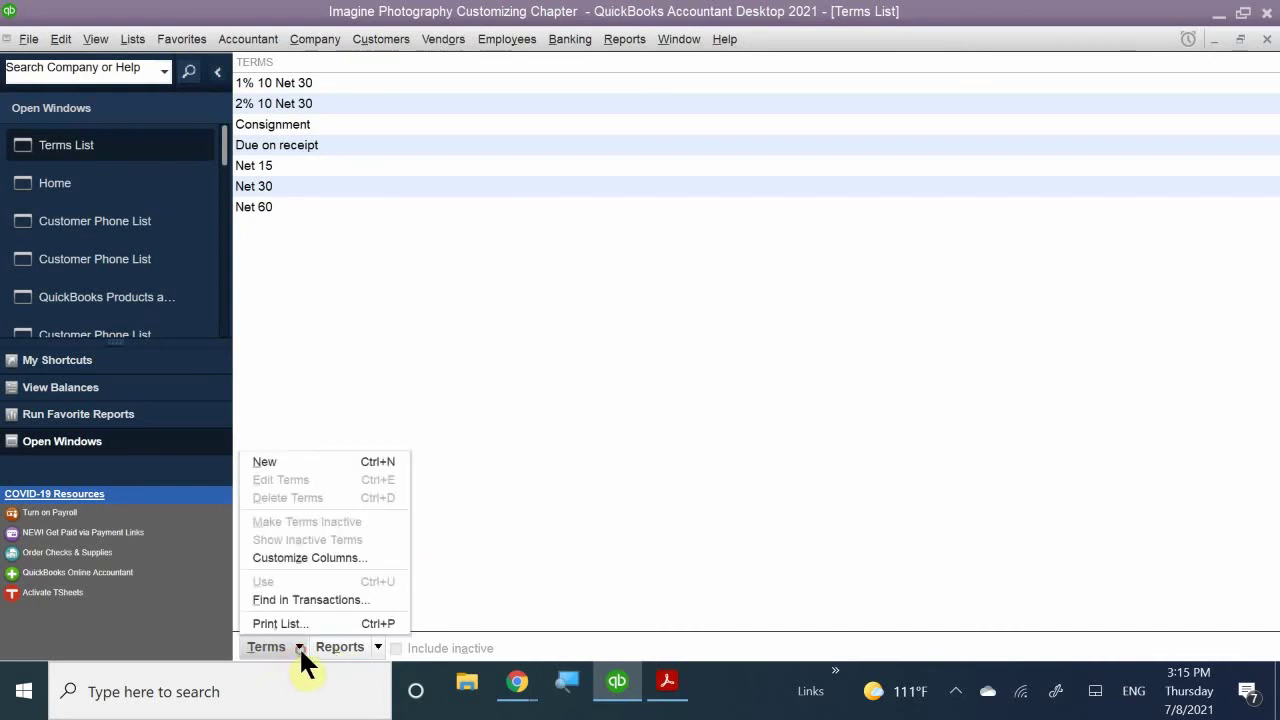
{"action": "left_click", "coordinate": [277, 466]}
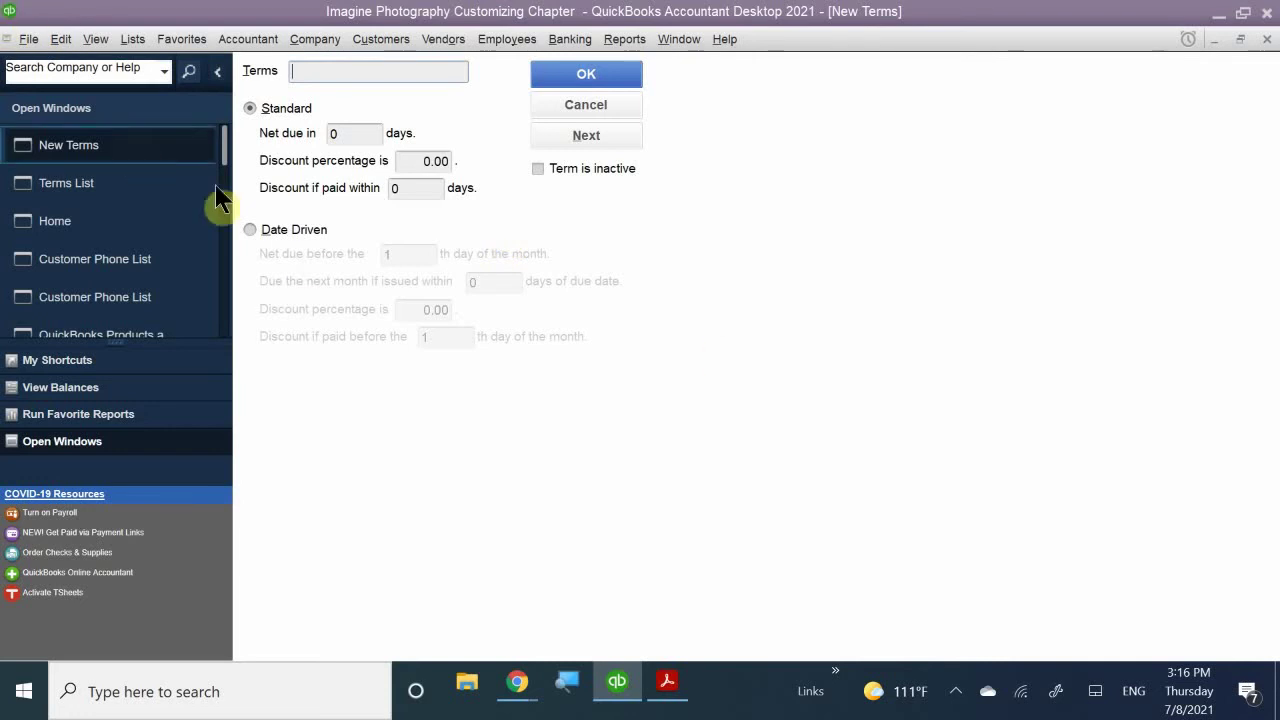
{"action": "left_click", "coordinate": [556, 140]}
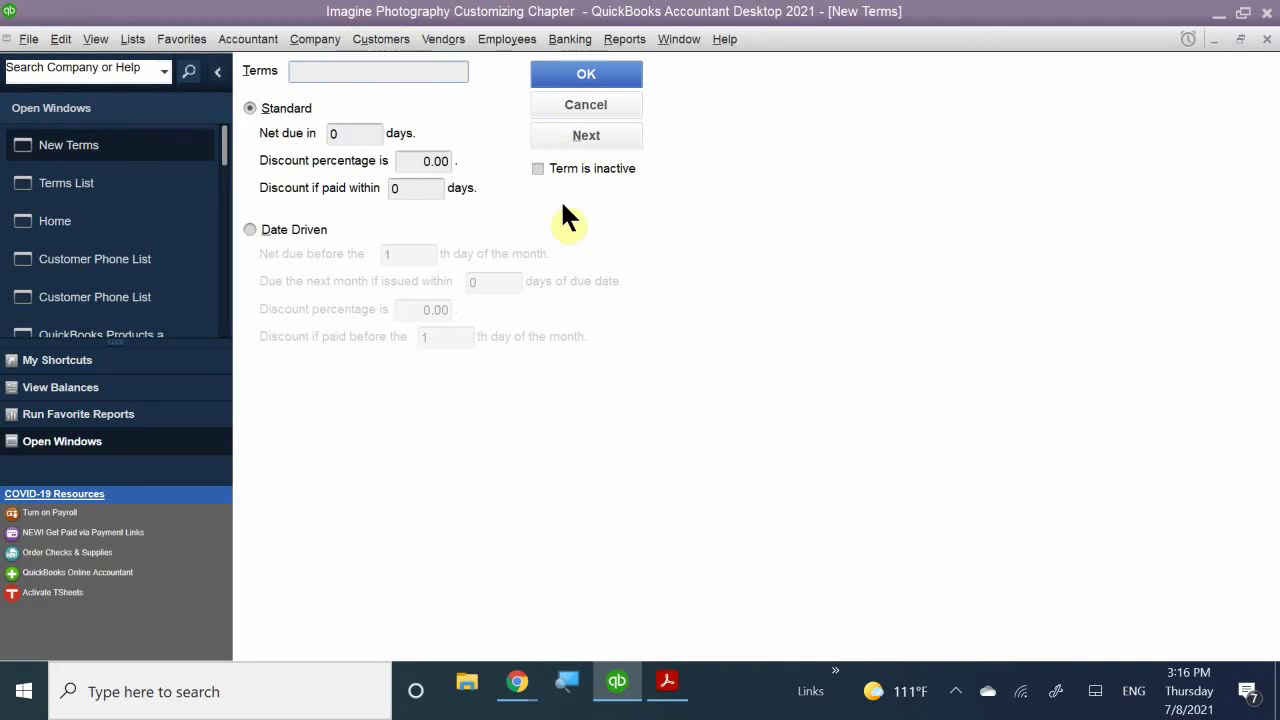
{"action": "type", "text": "7"}
{"action": "key", "text": "BackSpace"}
{"action": "type", "text": "2%/"}
{"action": "key", "text": "BackSpace"}
{"action": "type", "text": "."}
{"action": "type", "text": "N"}
{"action": "key", "text": "BackSpace"}
{"action": "type", "text": "M"}
{"action": "key", "text": "BackSpace"}
{"action": "type", "text": ", 7N"}
{"action": "key", "text": "BackSpace"}
{"action": "type", "text": "M"}
{"action": "key", "text": "BackSpace"}
{"action": "type", "text": ", N"}
{"action": "key", "text": "BackSpace"}
{"action": "type", "text": "M"}
{"action": "key", "text": "BackSpace"}
{"action": "type", "text": "M"}
{"action": "key", "text": "BackSpace"}
{"action": "type", "text": "NER"}
{"action": "key", "text": "BackSpace"}
{"action": "type", "text": "T 30"}
- Set the standard term to net due in 30 days with a 2% discount if paid within 7 days, and save it
{"action": "left_click", "coordinate": [340, 133]}
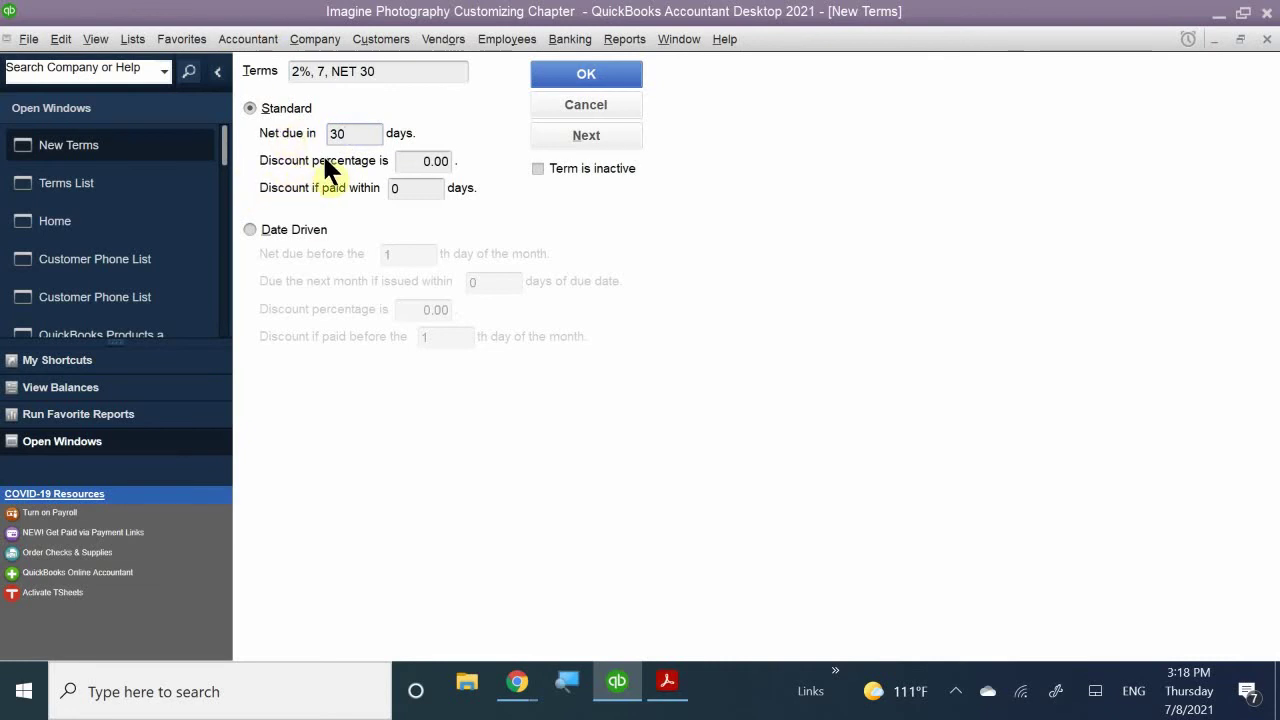
{"action": "left_click", "coordinate": [424, 161]}
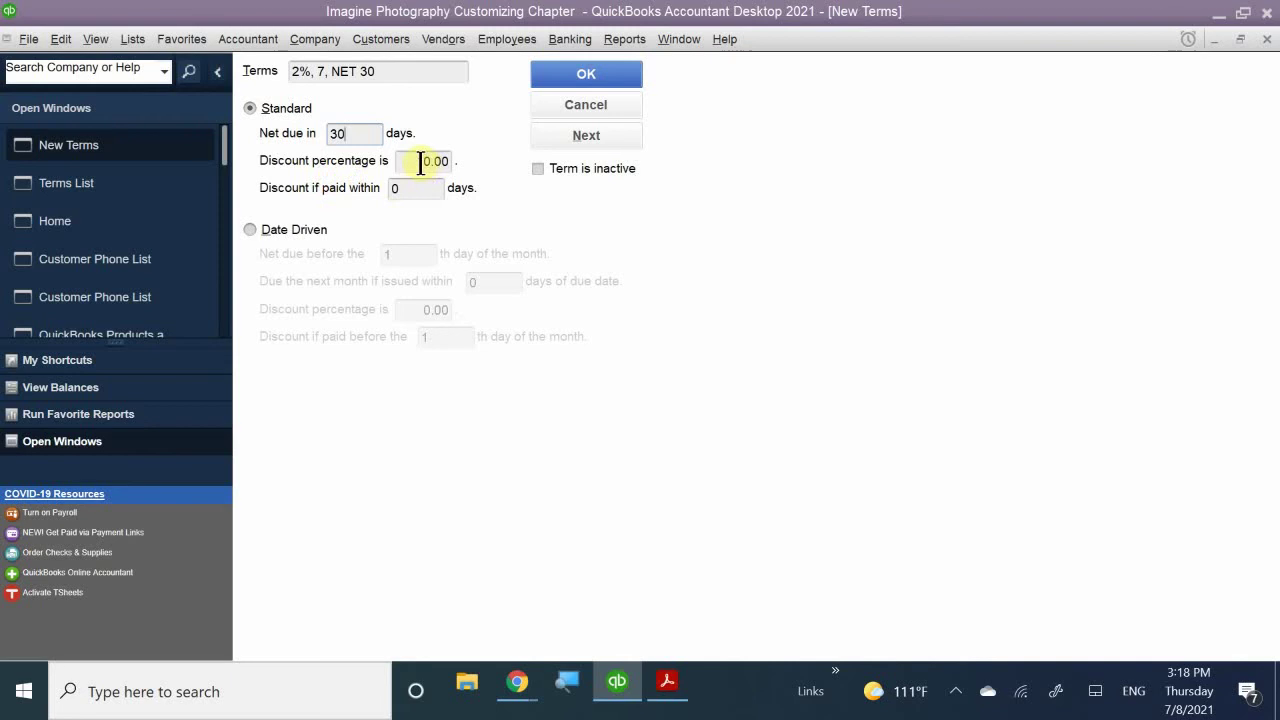
{"action": "key", "text": "BackSpace"}
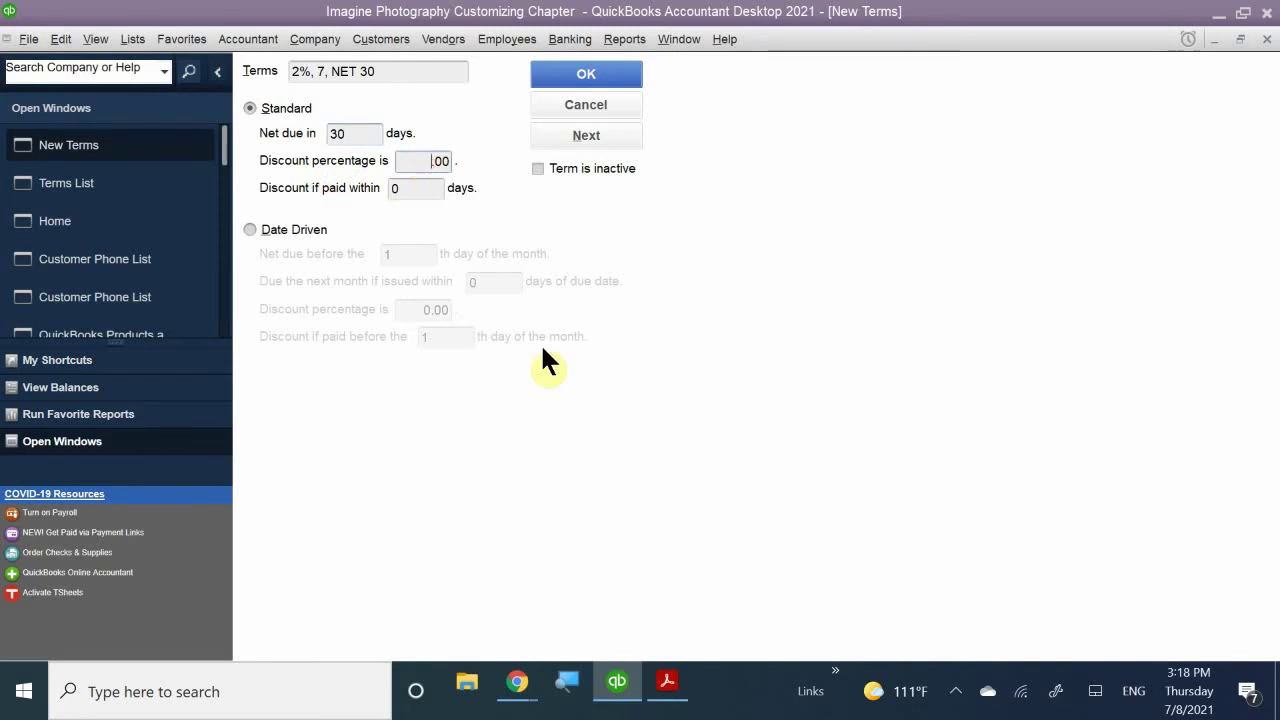
{"action": "type", "text": "2"}
{"action": "left_click", "coordinate": [406, 191]}
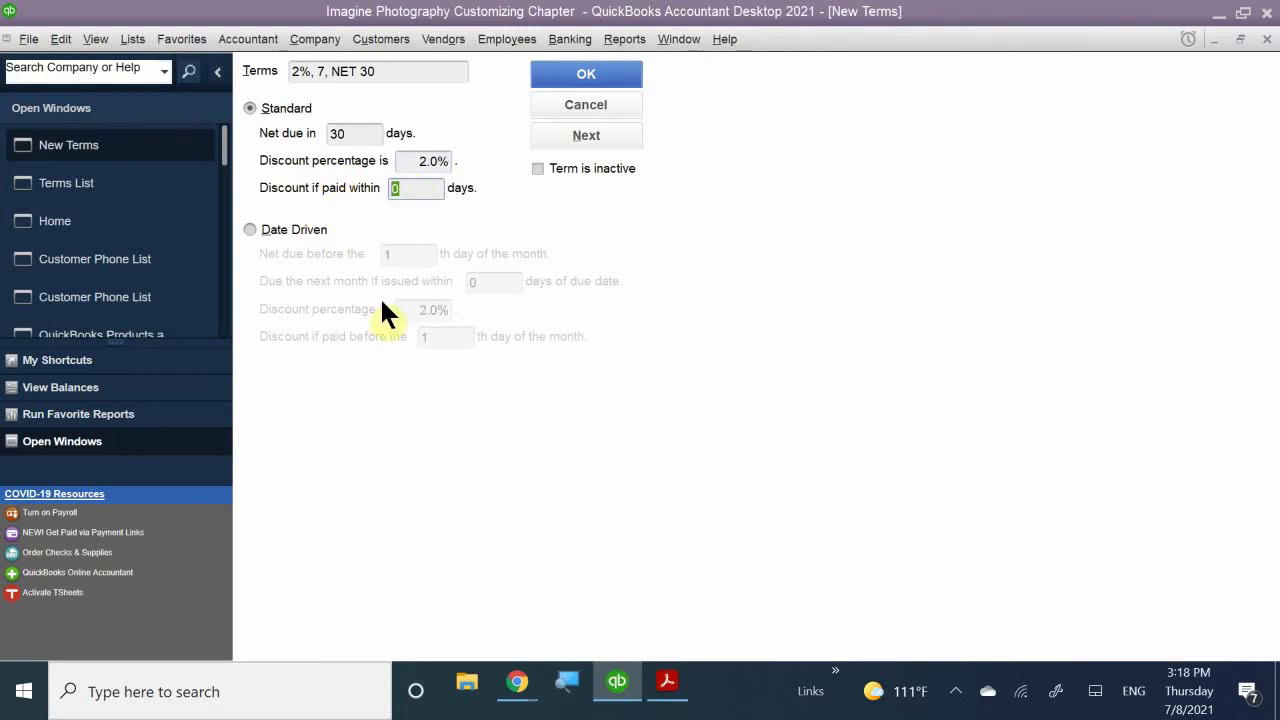
{"action": "type", "text": "7"}
{"action": "left_click", "coordinate": [558, 76]}
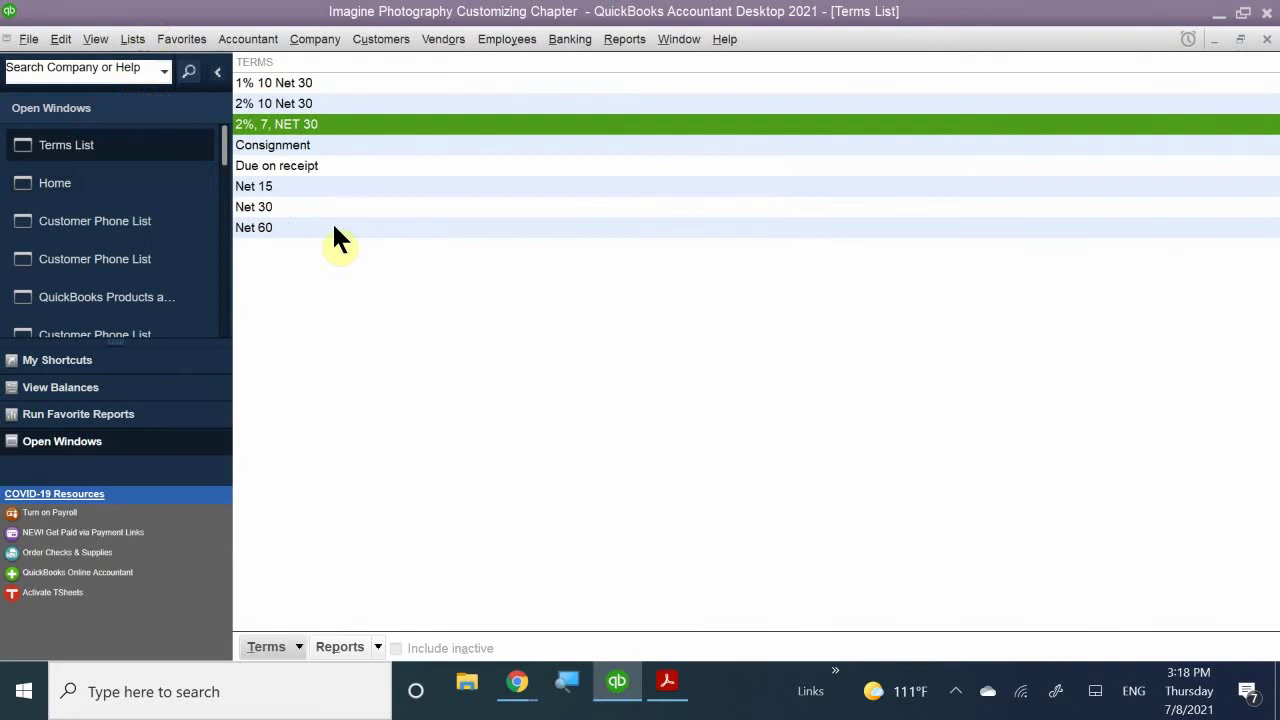
- Edit the "2%, 7, NET 30" term, rename it "2% 7 Net 30", and save the change
{"action": "left_click", "coordinate": [284, 145]}
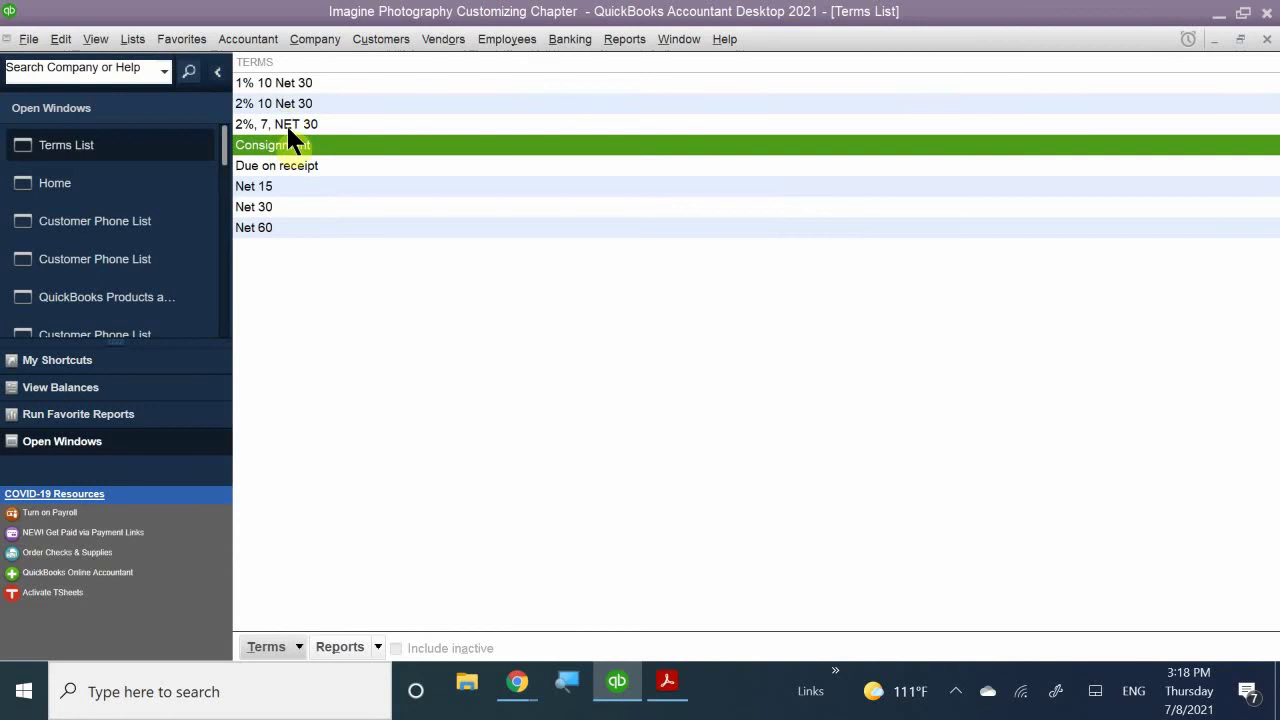
{"action": "left_click", "coordinate": [281, 126]}
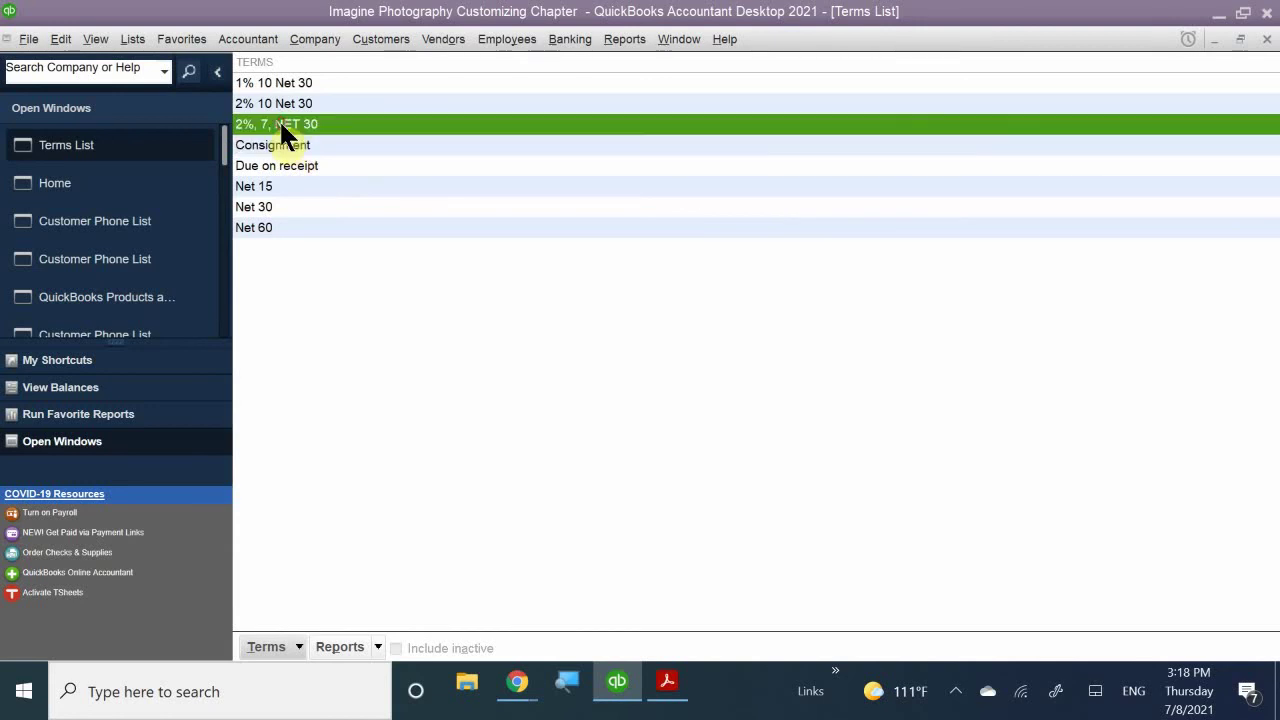
{"action": "right_click", "coordinate": [281, 126]}
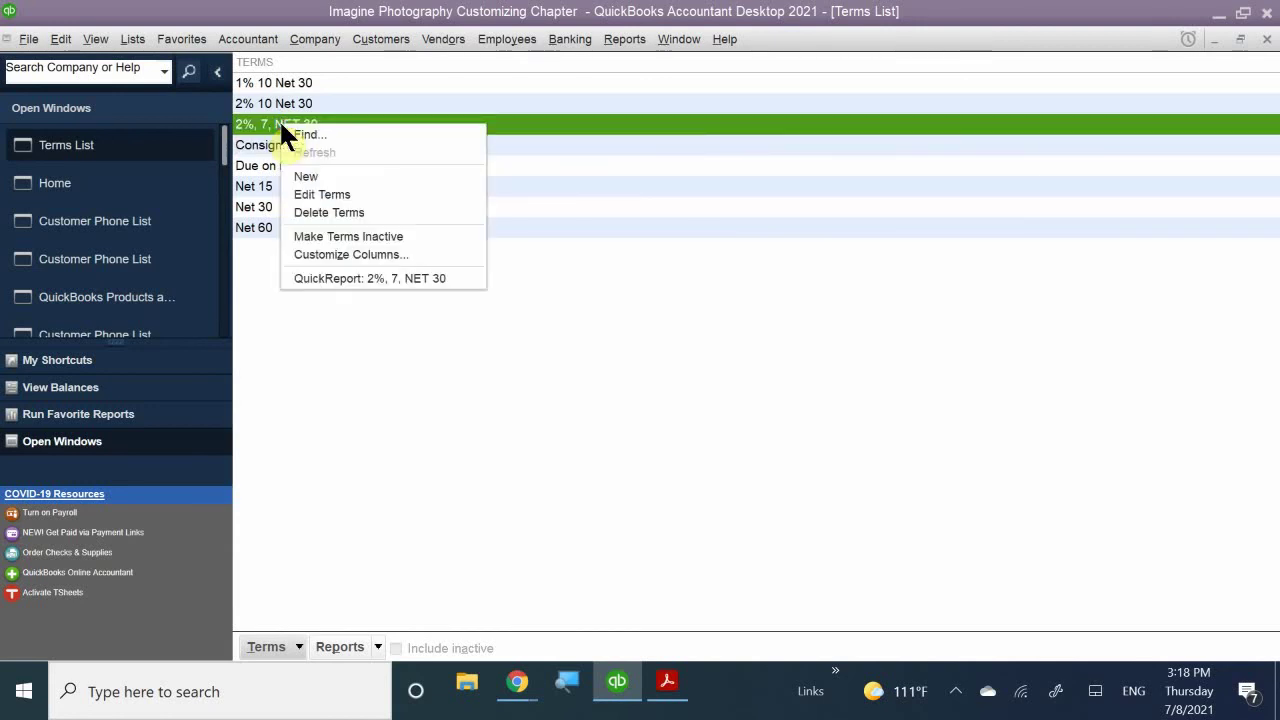
{"action": "left_click", "coordinate": [306, 190]}
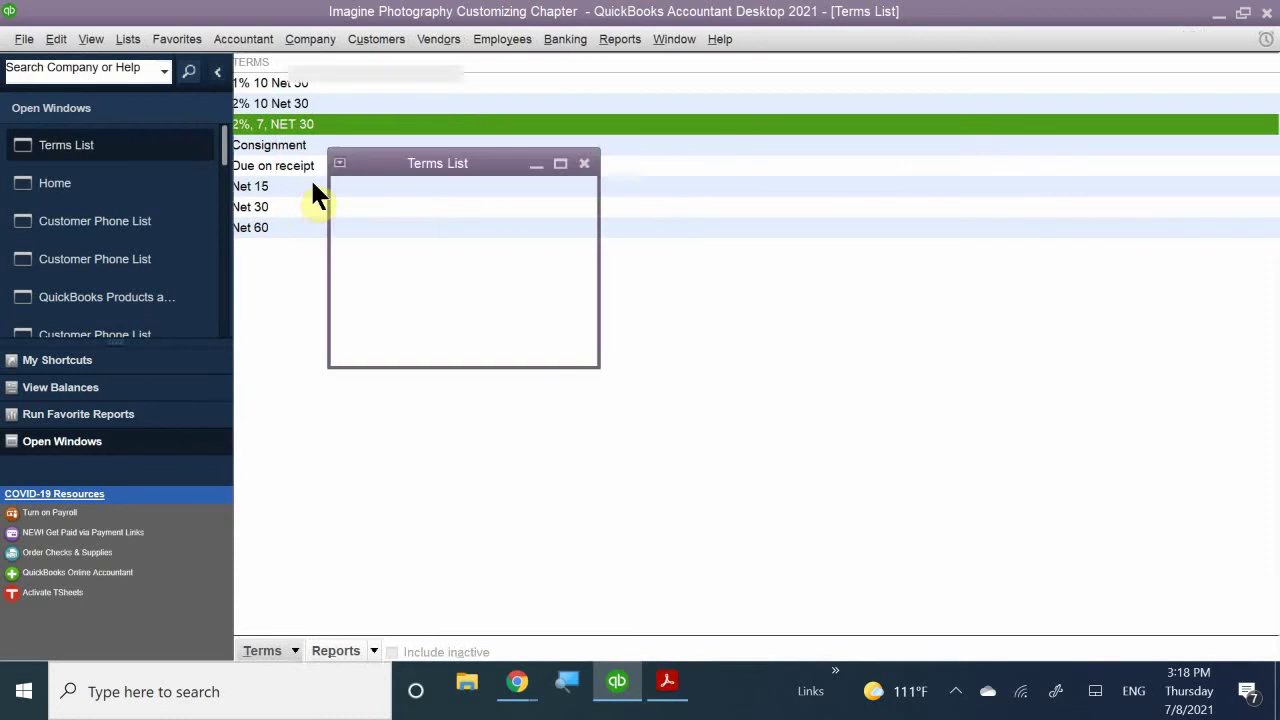
{"action": "left_click_drag", "start_coordinate": [368, 70], "coordinate": [240, 40]}
{"action": "key", "text": "BackSpace"}
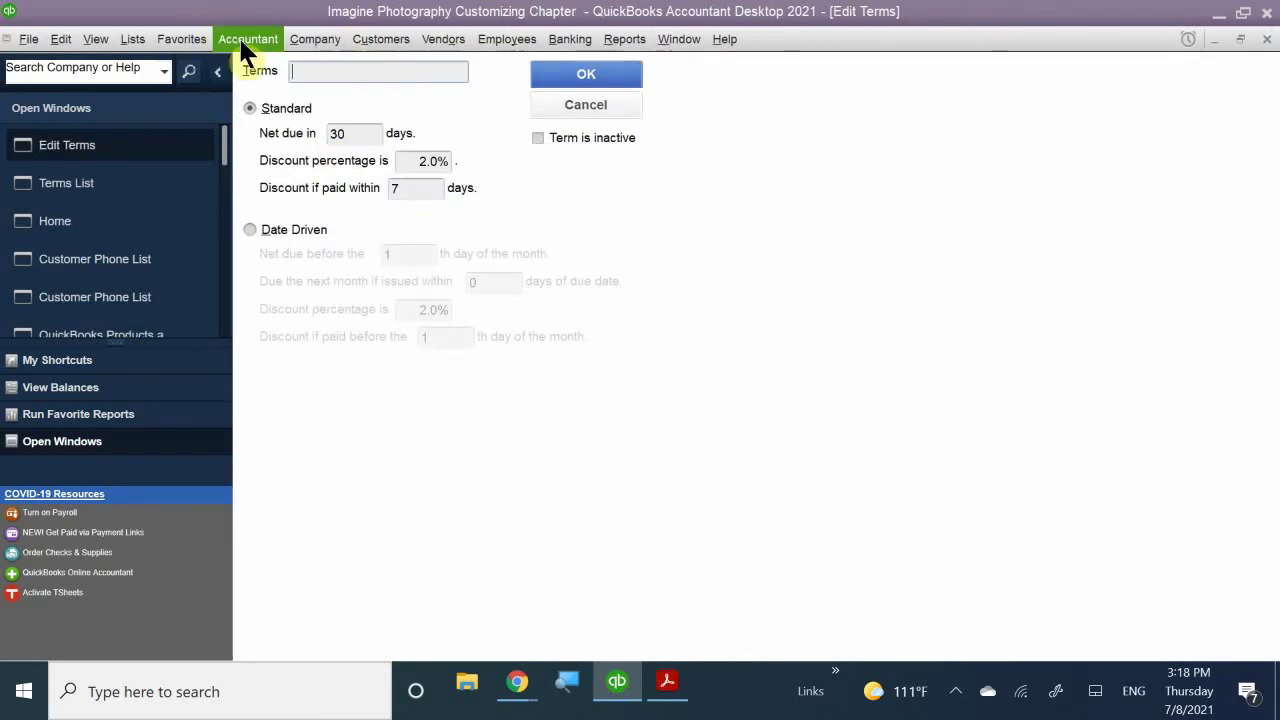
{"action": "type", "text": "2"}
{"action": "type", "text": "% 7"}
{"action": "type", "text": " zn"}
{"action": "key", "text": "BackSpace"}
{"action": "key", "text": "BackSpace"}
{"action": "type", "text": "ZN"}
{"action": "key", "text": "BackSpace"}
{"action": "key", "text": "BackSpace"}
{"action": "type", "text": "M"}
{"action": "type", "text": "N"}
{"action": "key", "text": "BackSpace"}
{"action": "key", "text": "BackSpace"}
{"action": "type", "text": "Nry"}
{"action": "key", "text": "BackSpace"}
{"action": "key", "text": "BackSpace"}
{"action": "type", "text": "et 30"}
{"action": "left_click", "coordinate": [582, 76]}
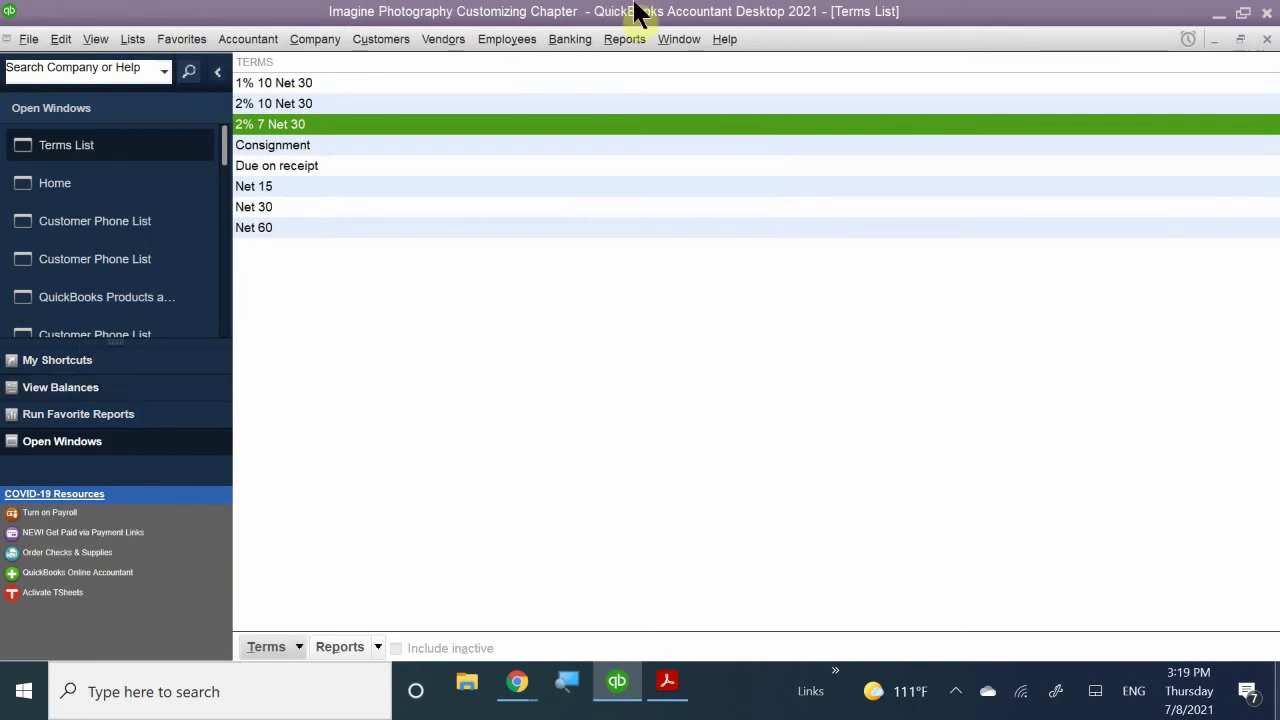
- Review the settings of the "2% 7 Net 30" term without changing them, and close the Terms List
{"action": "double_click", "coordinate": [308, 127]}
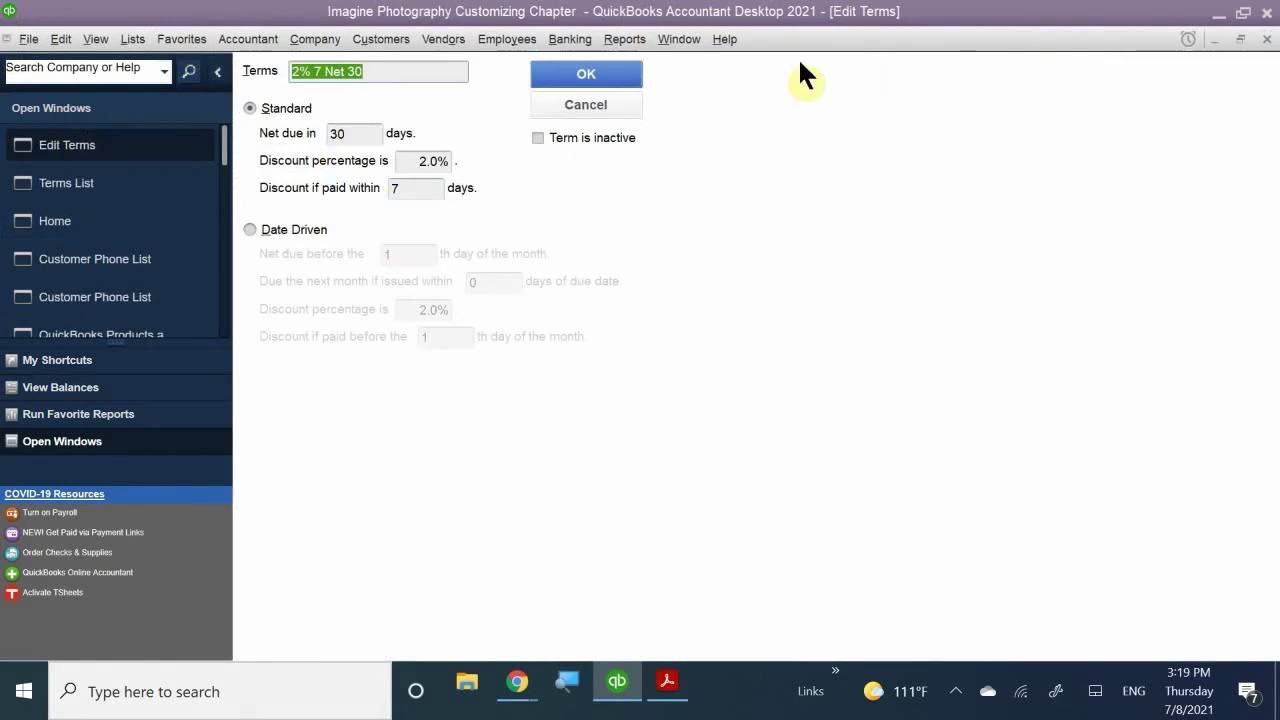
{"action": "left_click", "coordinate": [588, 96]}
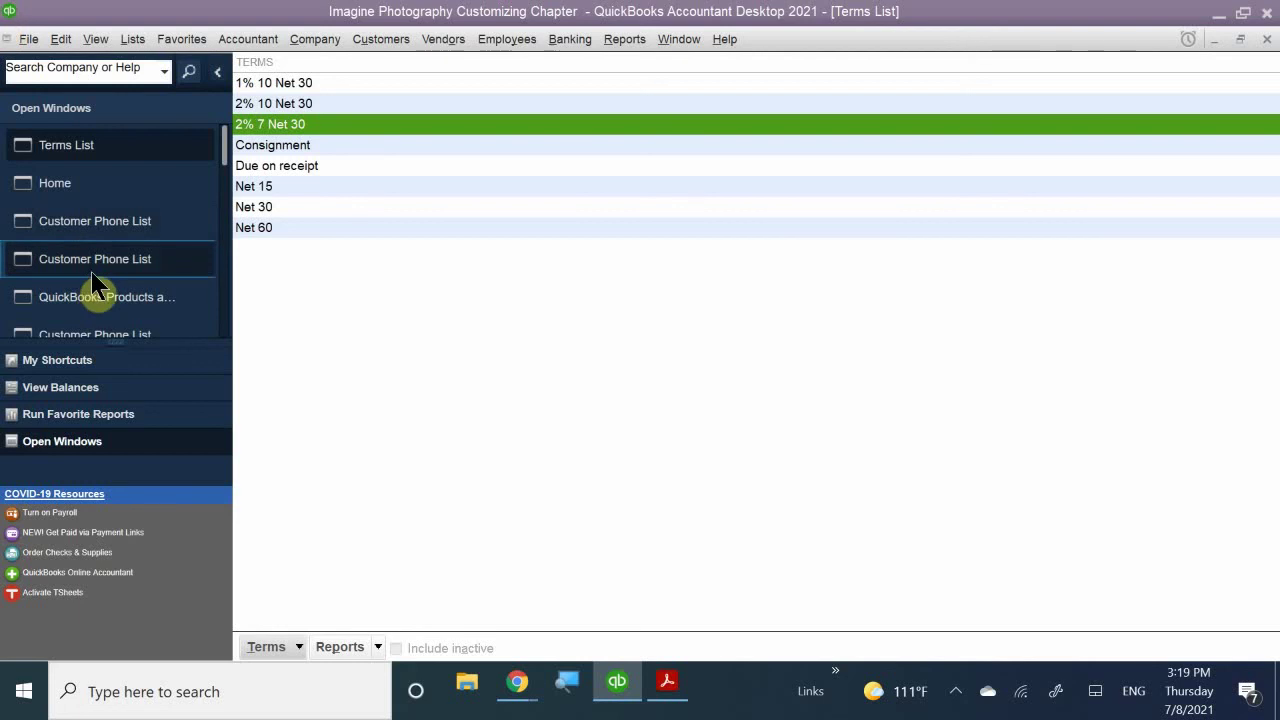
{"action": "left_click", "coordinate": [1264, 40]}
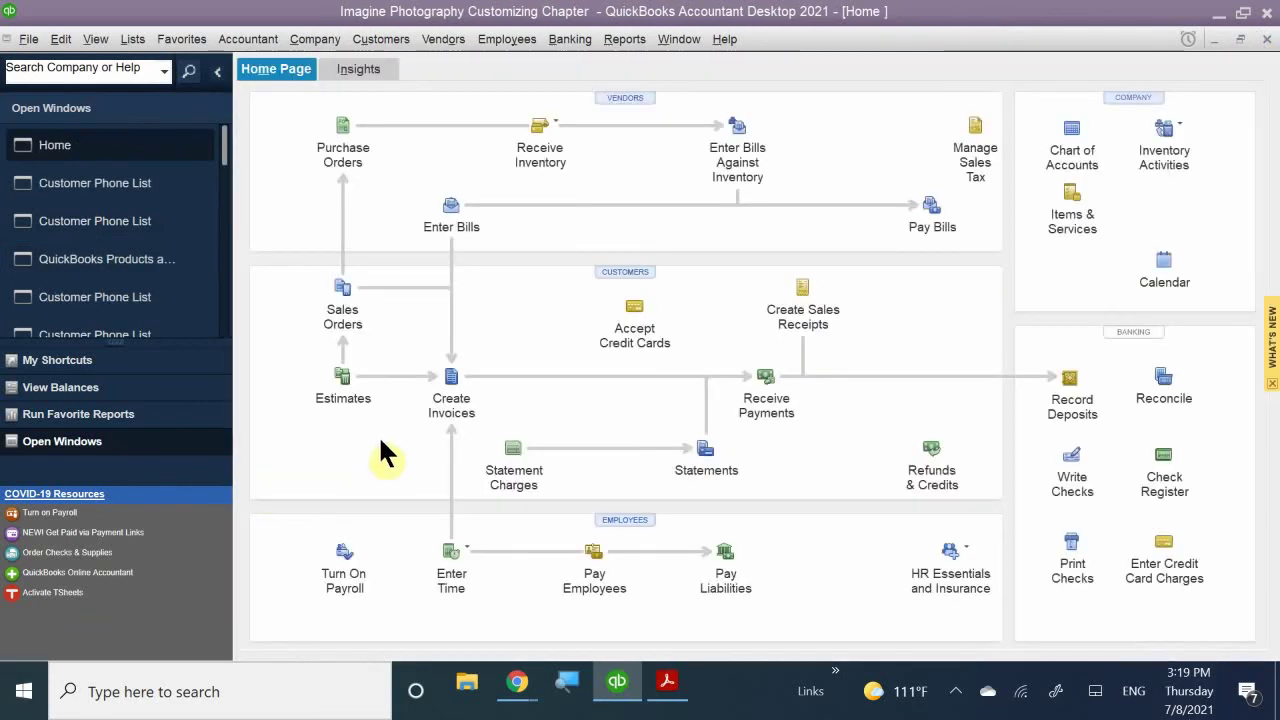
- Start a new invoice and select an existing individual customer by searching the customer list for "bo"
{"action": "left_click", "coordinate": [446, 398]}
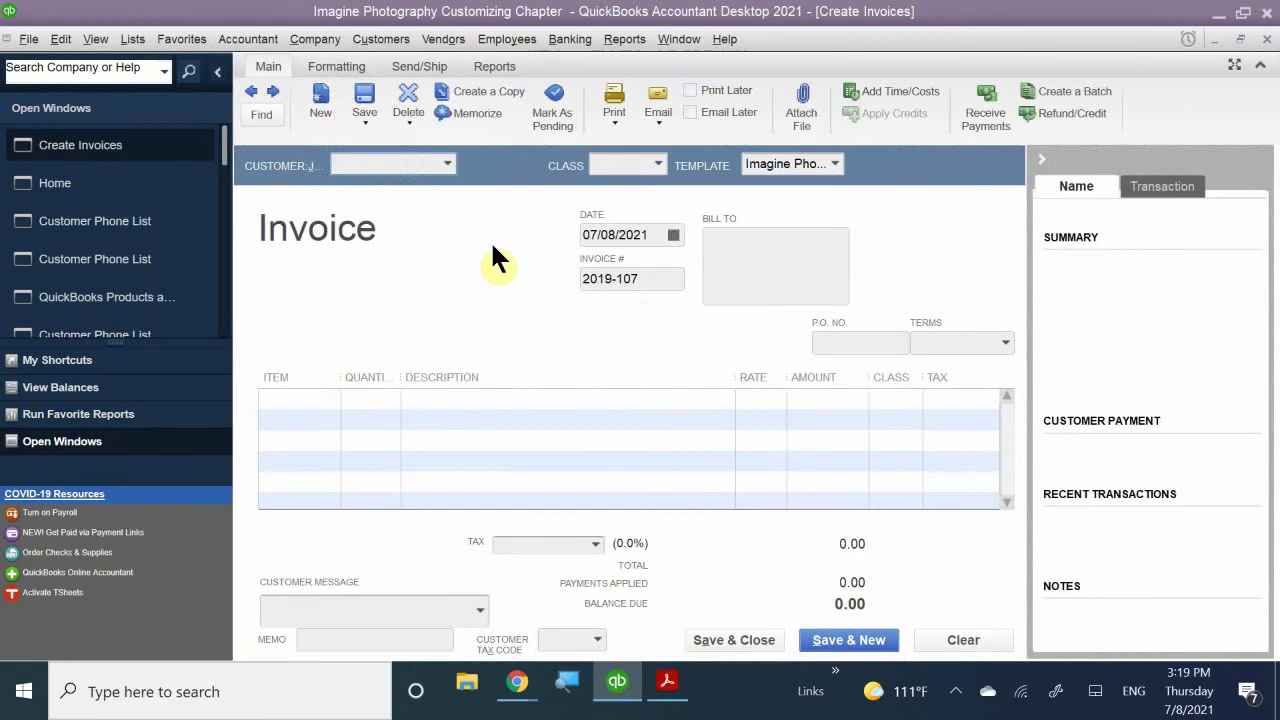
{"action": "type", "text": "n"}
{"action": "key", "text": "BackSpace"}
{"action": "type", "text": "bpb"}
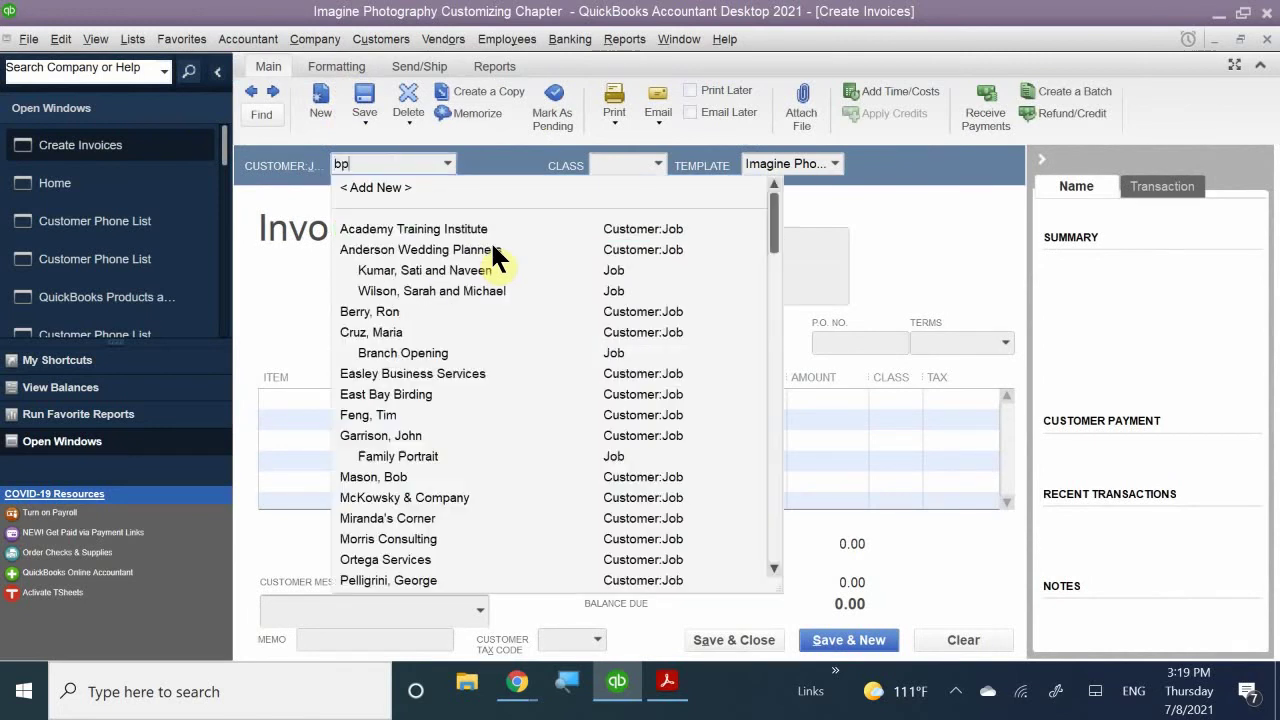
{"action": "key", "text": "BackSpace"}
{"action": "key", "text": "BackSpace"}
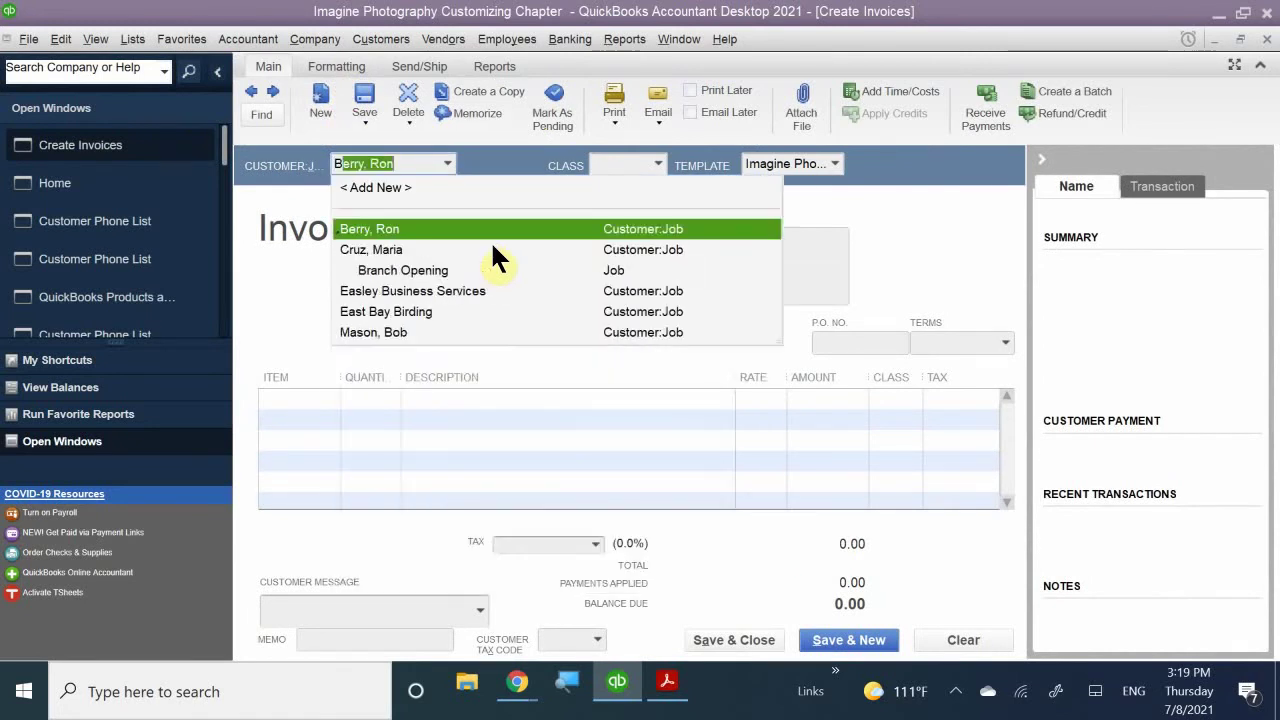
{"action": "type", "text": "bb"}
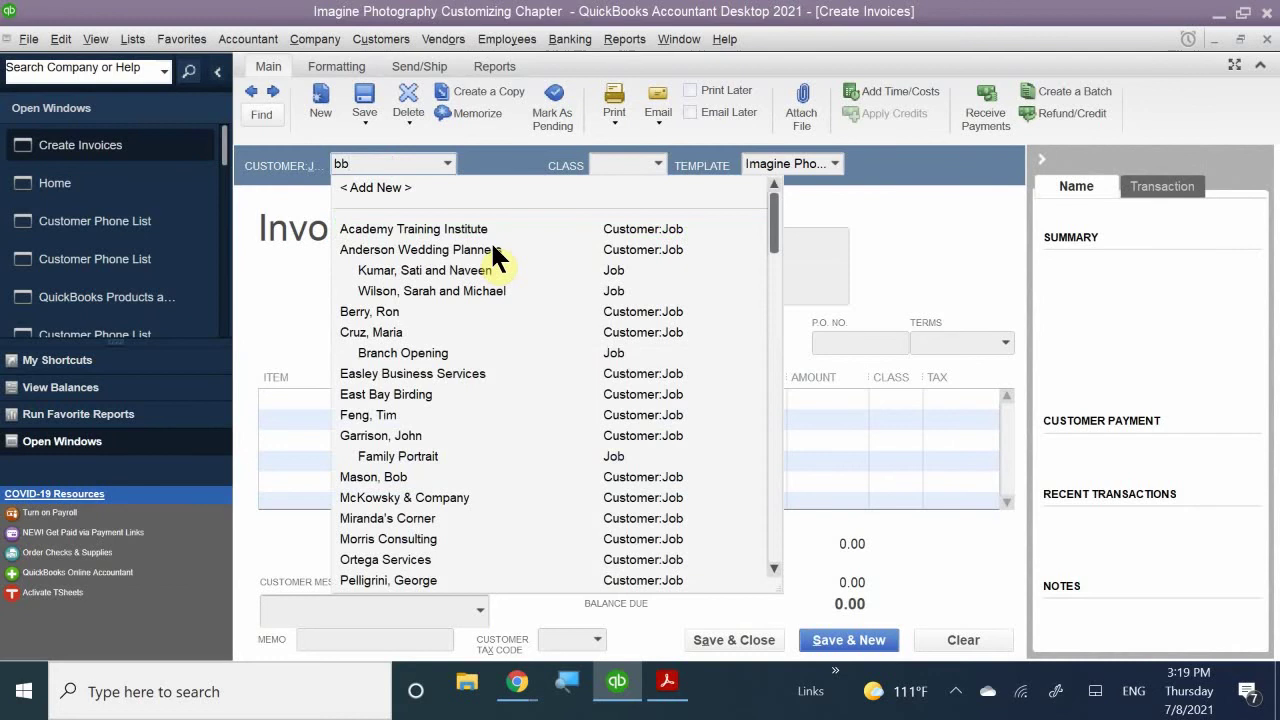
{"action": "key", "text": "BackSpace"}
{"action": "type", "text": "o"}
{"action": "key", "text": "BackSpace"}
{"action": "type", "text": "o"}
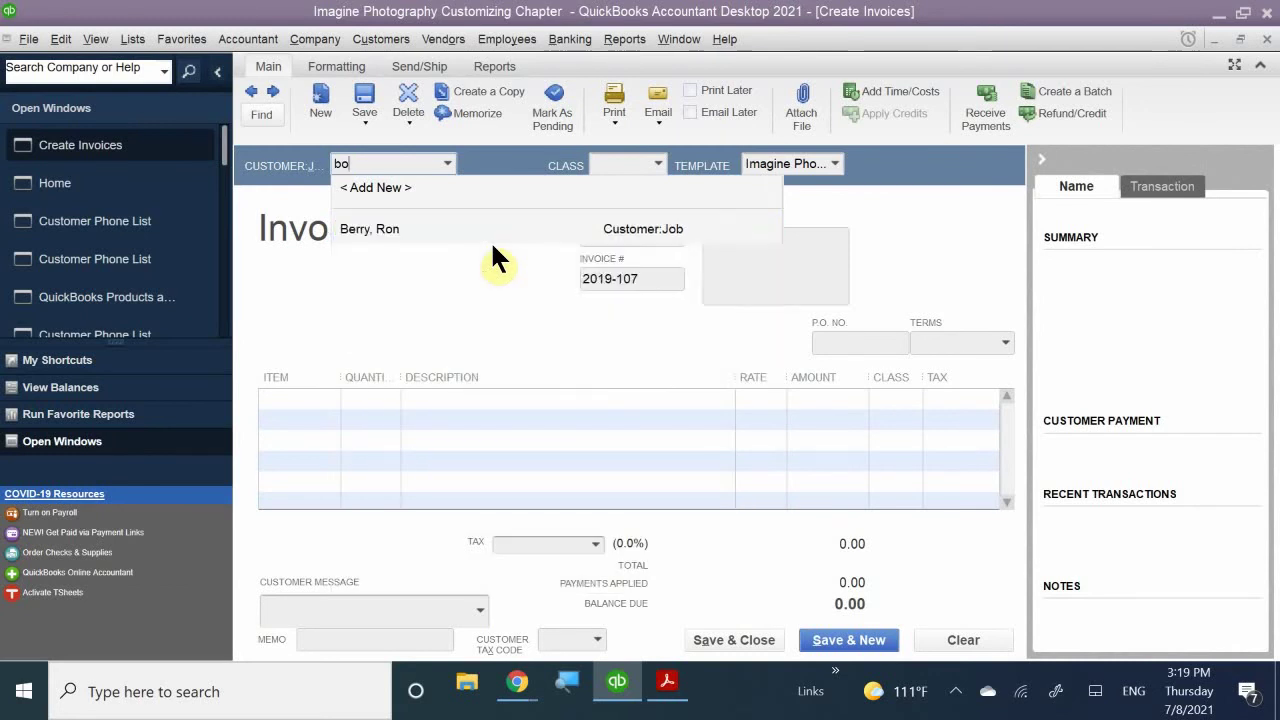
{"action": "type", "text": "v"}
{"action": "key", "text": "BackSpace"}
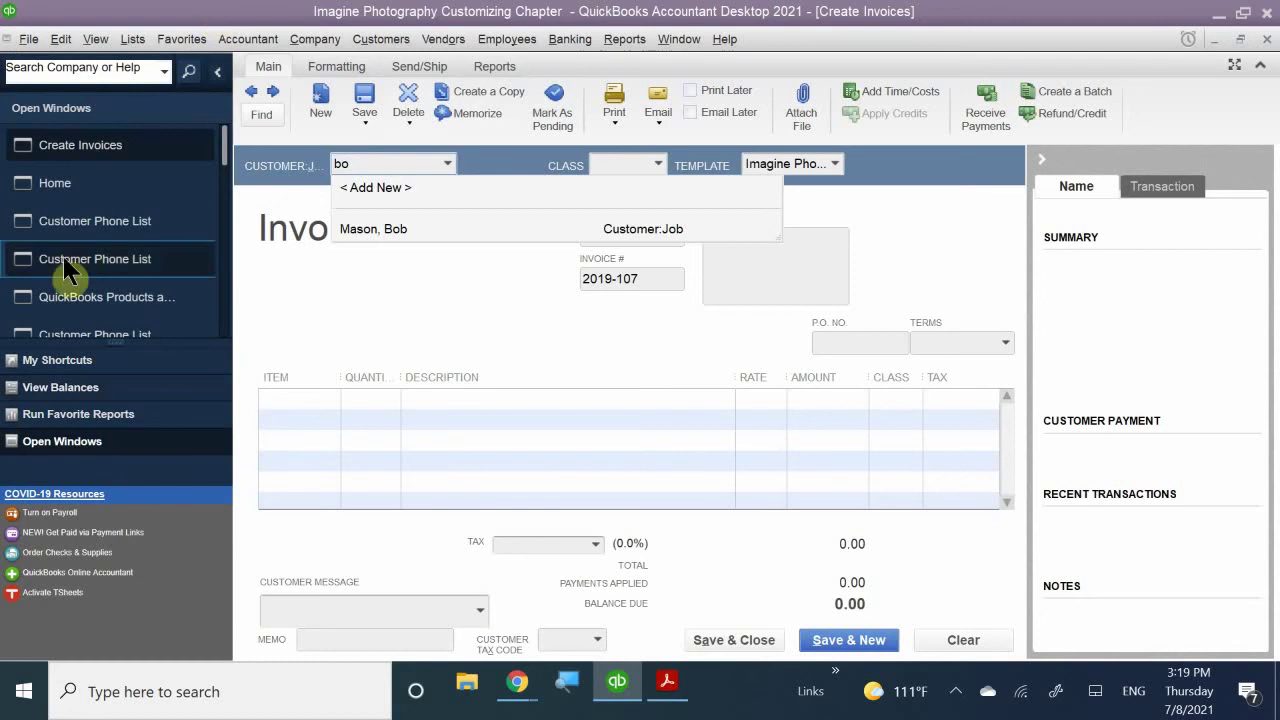
{"action": "left_click", "coordinate": [369, 228]}
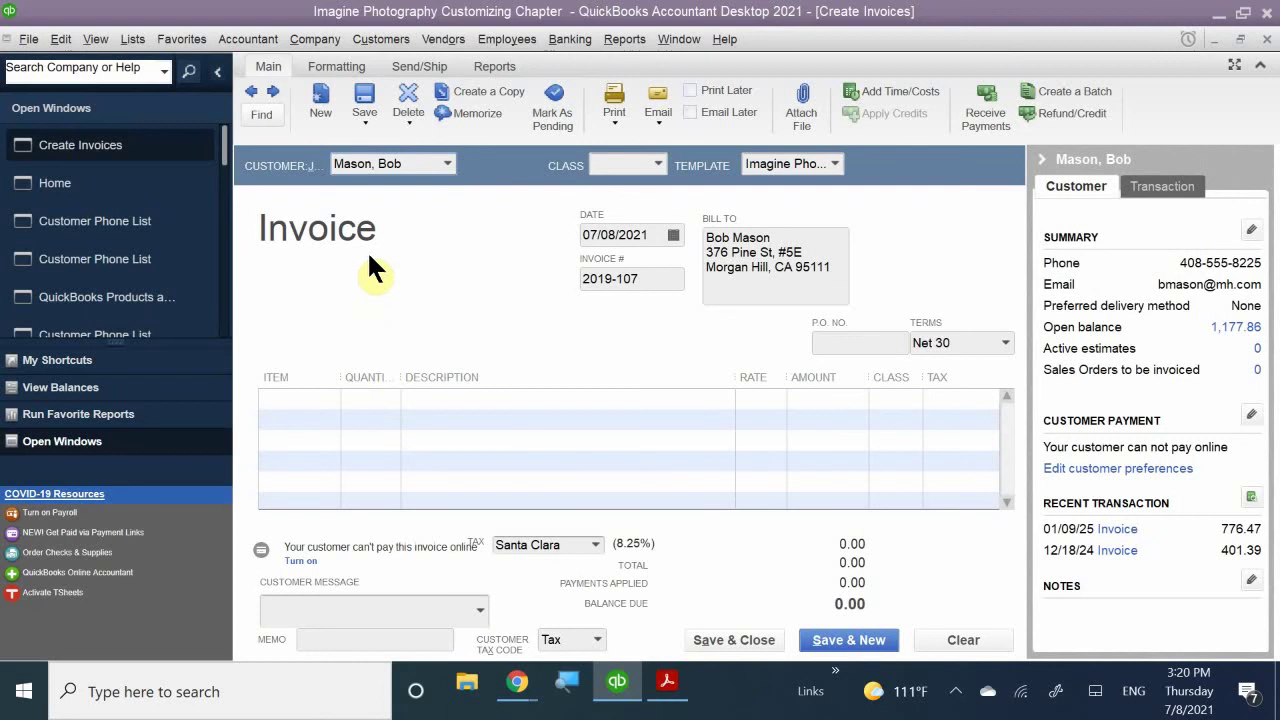
- Switch the invoice template to Intuit Packing Slip, and close the form without recording the transaction
{"action": "left_click", "coordinate": [592, 304]}
{"action": "left_click", "coordinate": [826, 170]}
{"action": "left_click", "coordinate": [832, 162]}
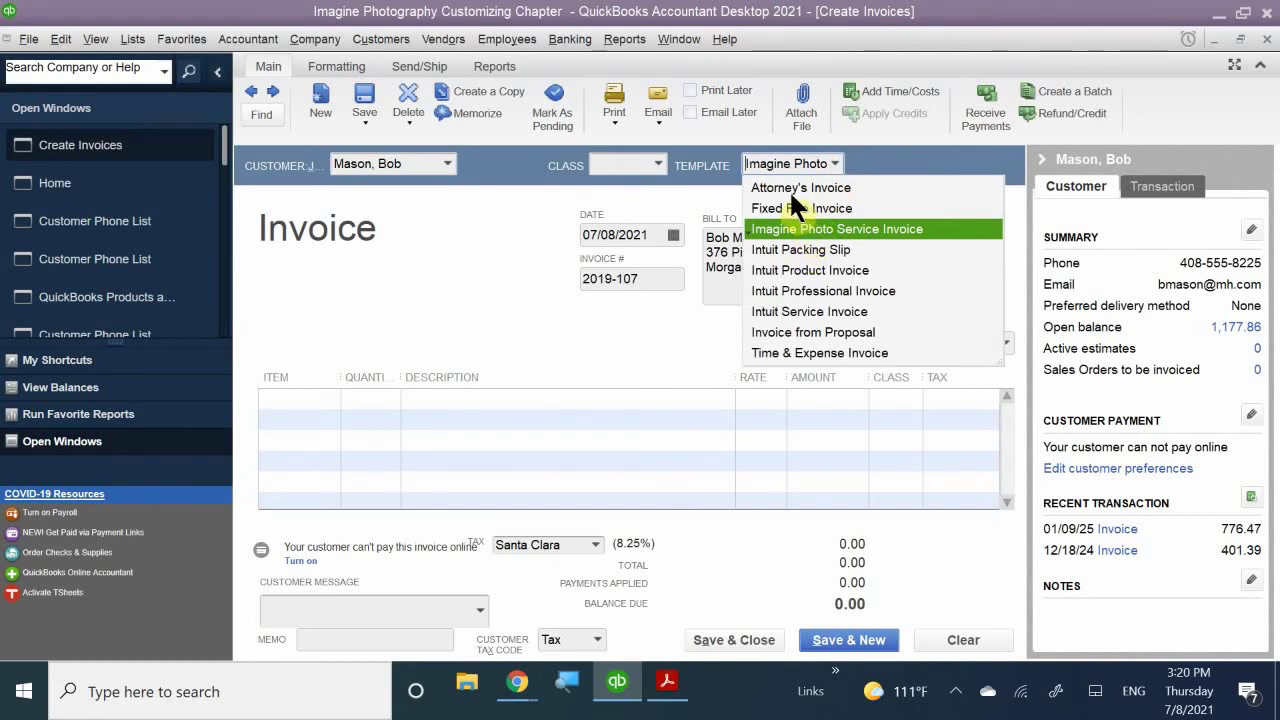
{"action": "left_click", "coordinate": [795, 249]}
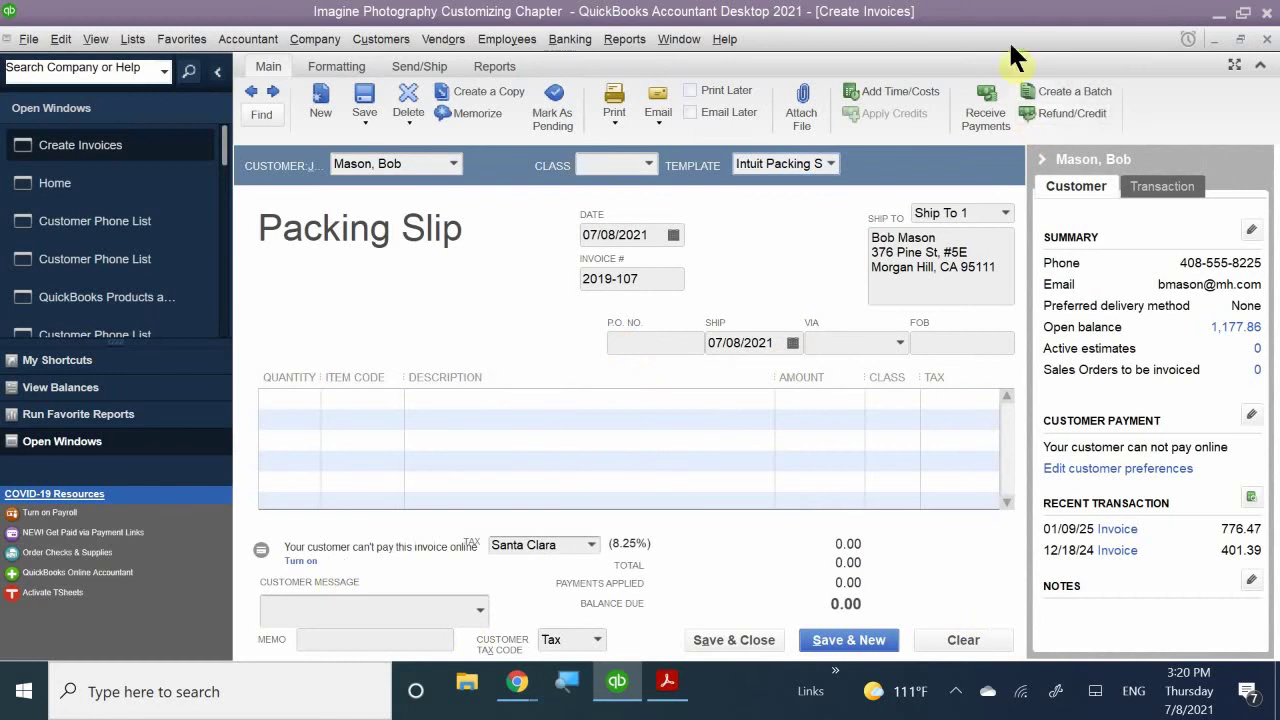
{"action": "left_click", "coordinate": [1266, 42]}
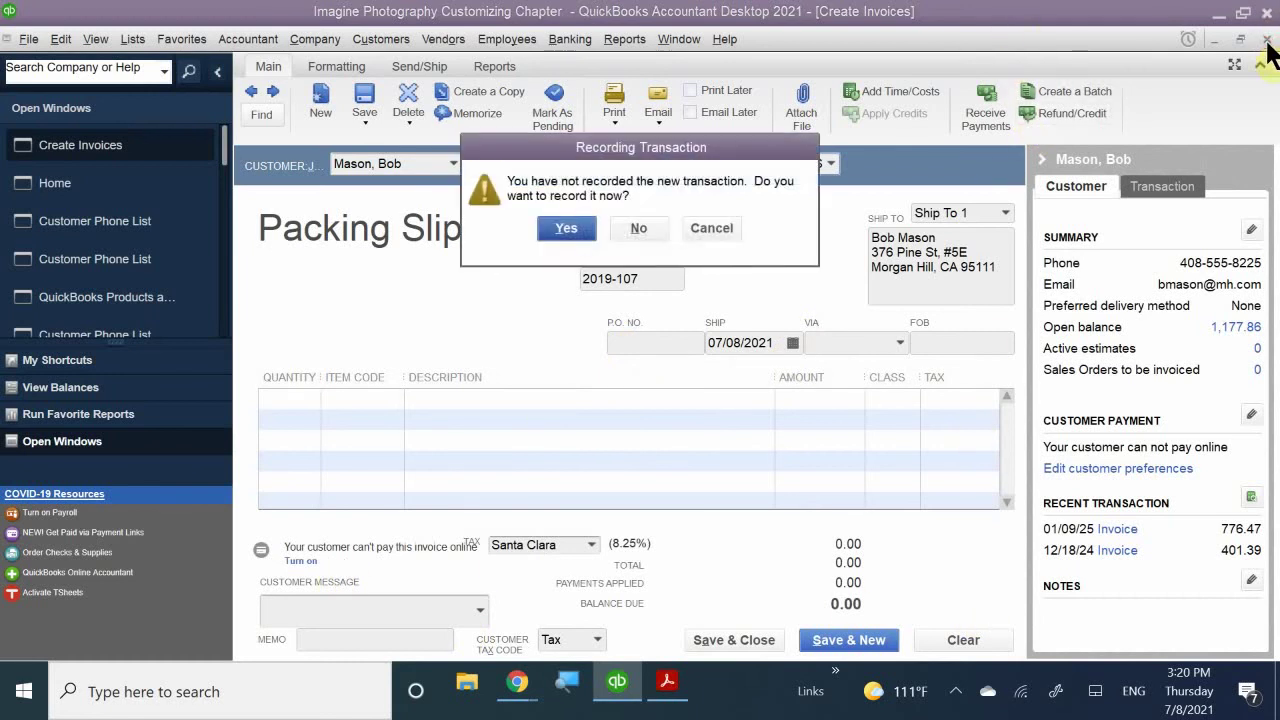
{"action": "left_click", "coordinate": [638, 230]}
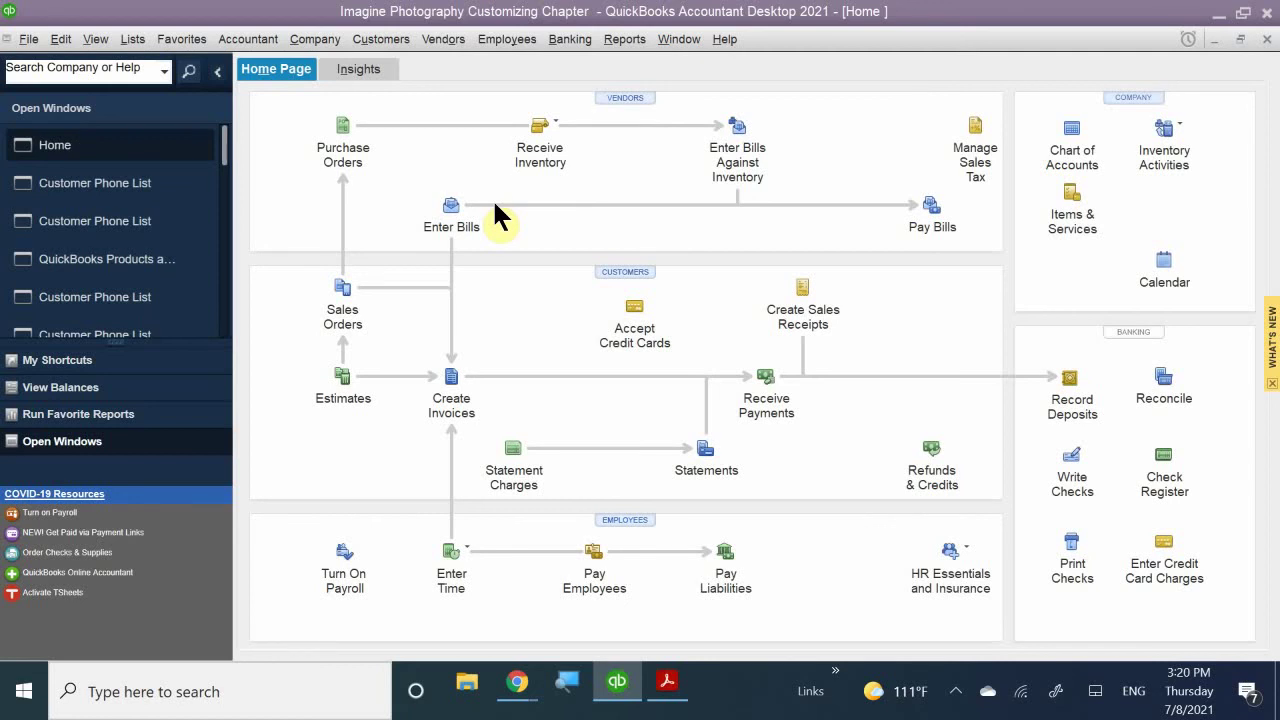
- Start a new vendor bill and choose Ace Supply as the vendor
{"action": "left_click", "coordinate": [455, 207]}
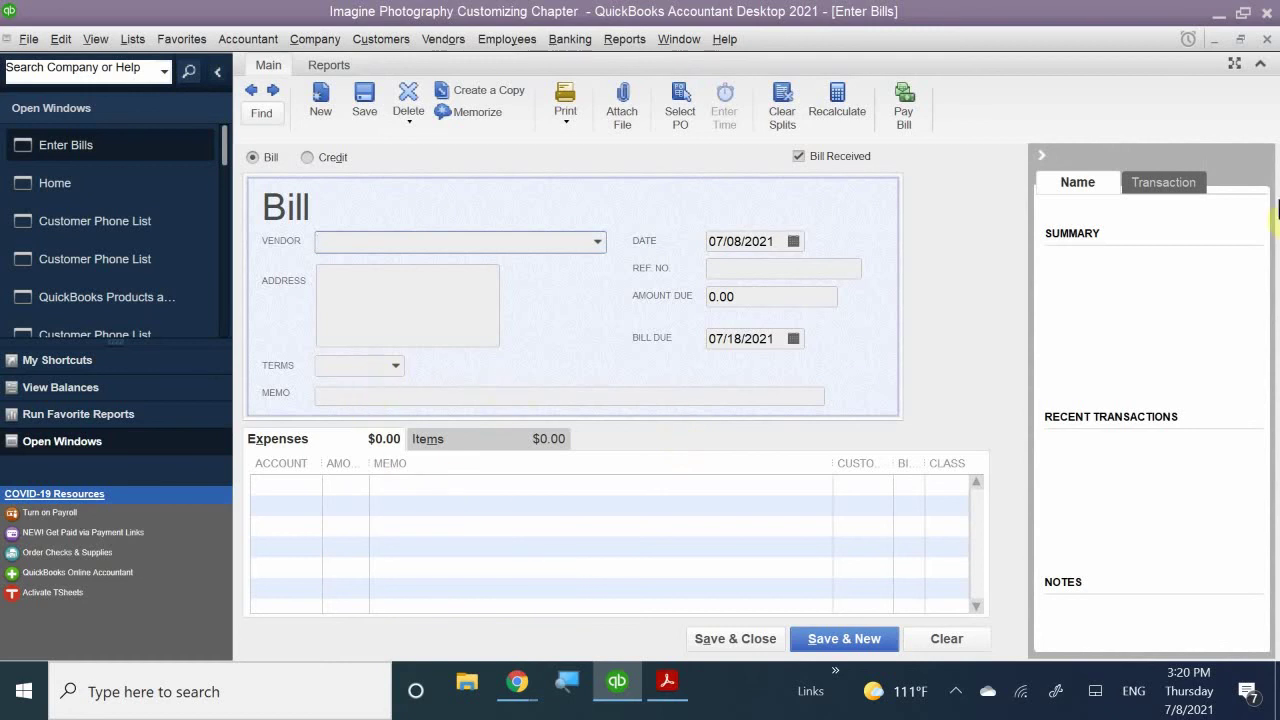
{"action": "left_click", "coordinate": [1262, 42]}
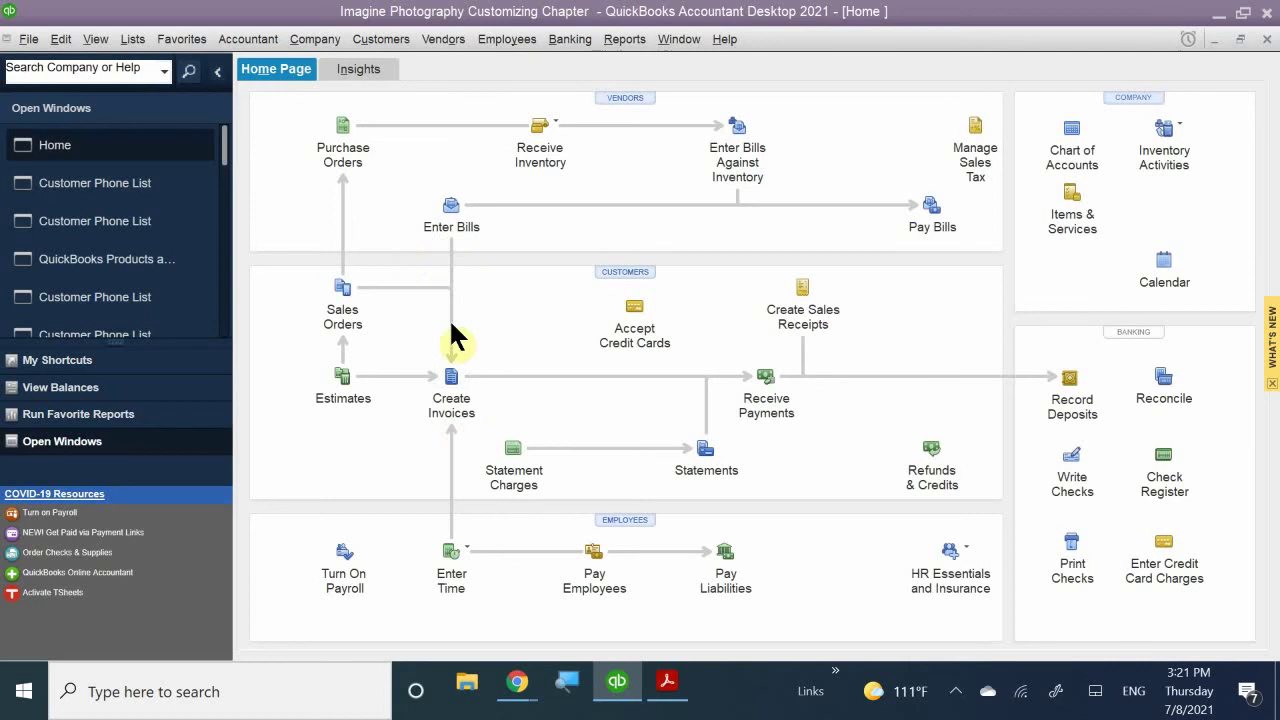
{"action": "left_click", "coordinate": [449, 207]}
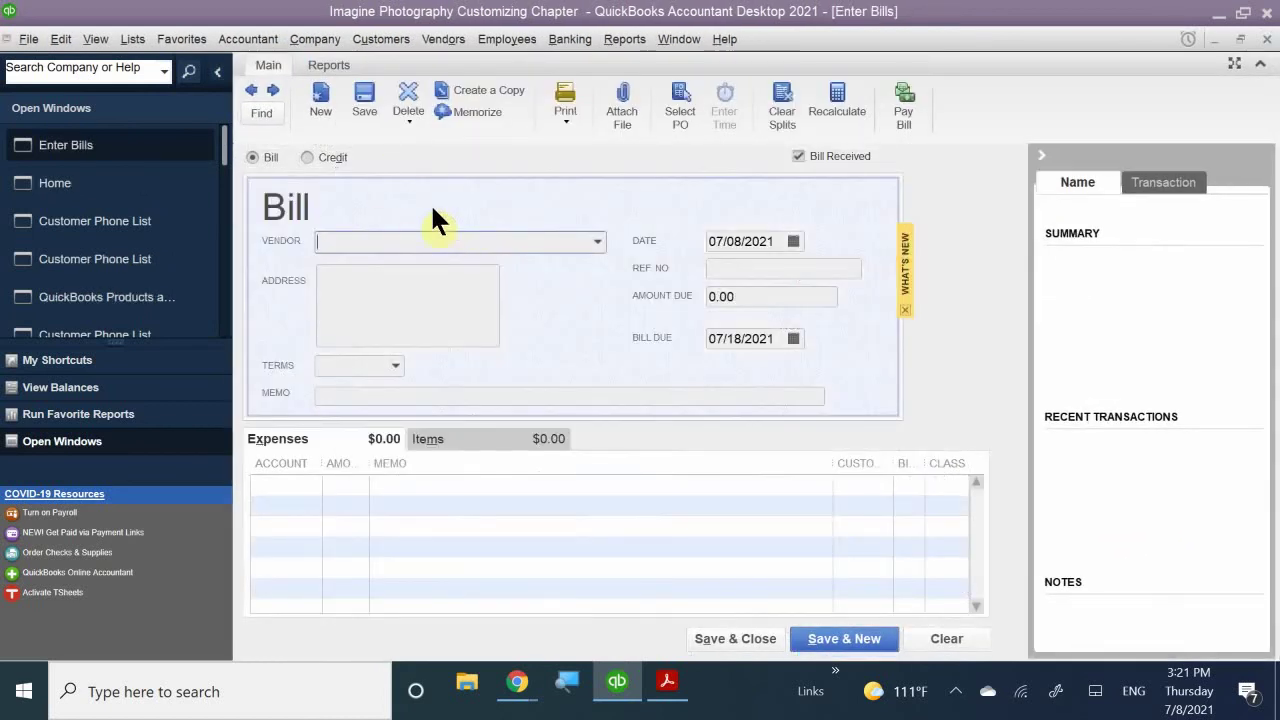
{"action": "left_click", "coordinate": [398, 237]}
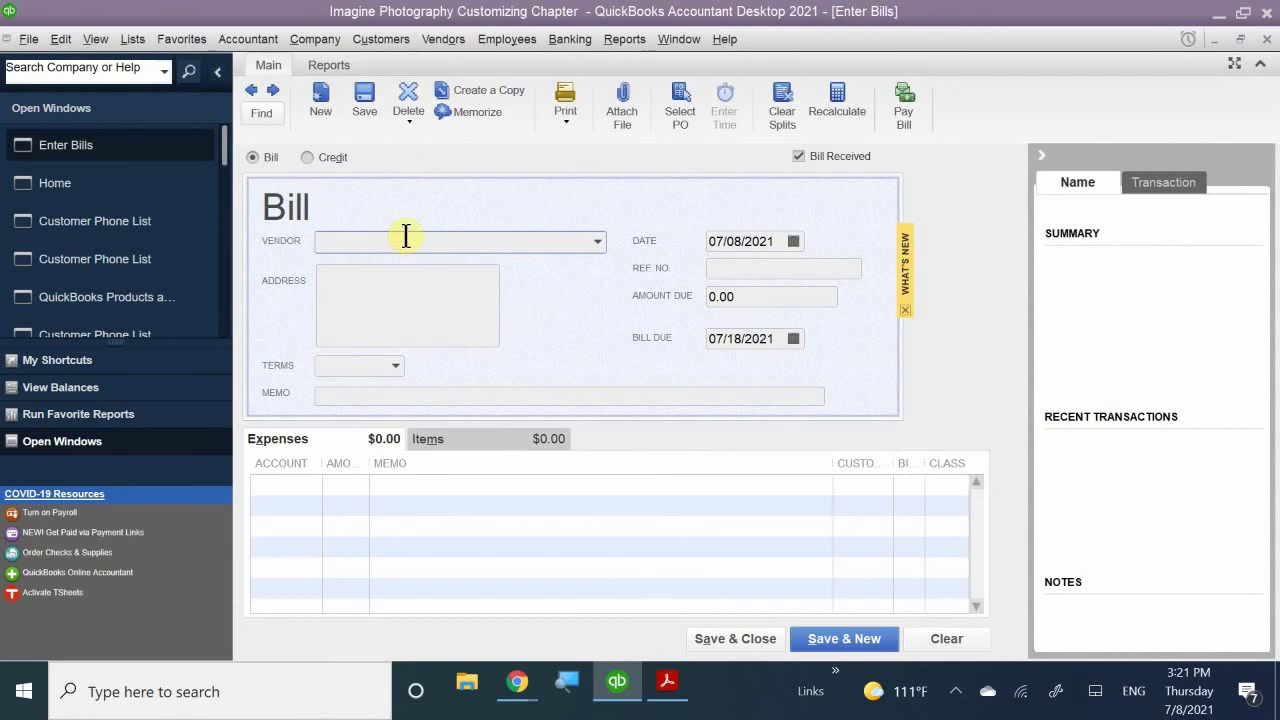
{"action": "type", "text": "Ace Supply"}
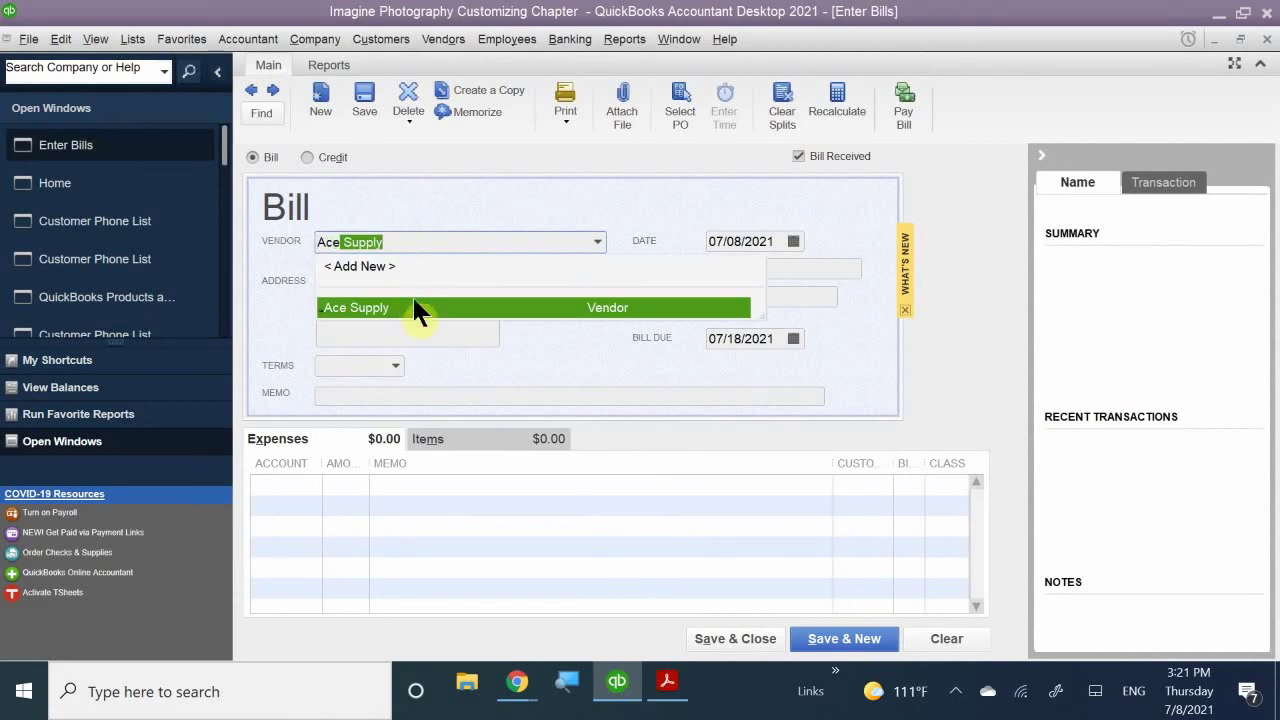
{"action": "left_click", "coordinate": [414, 307]}
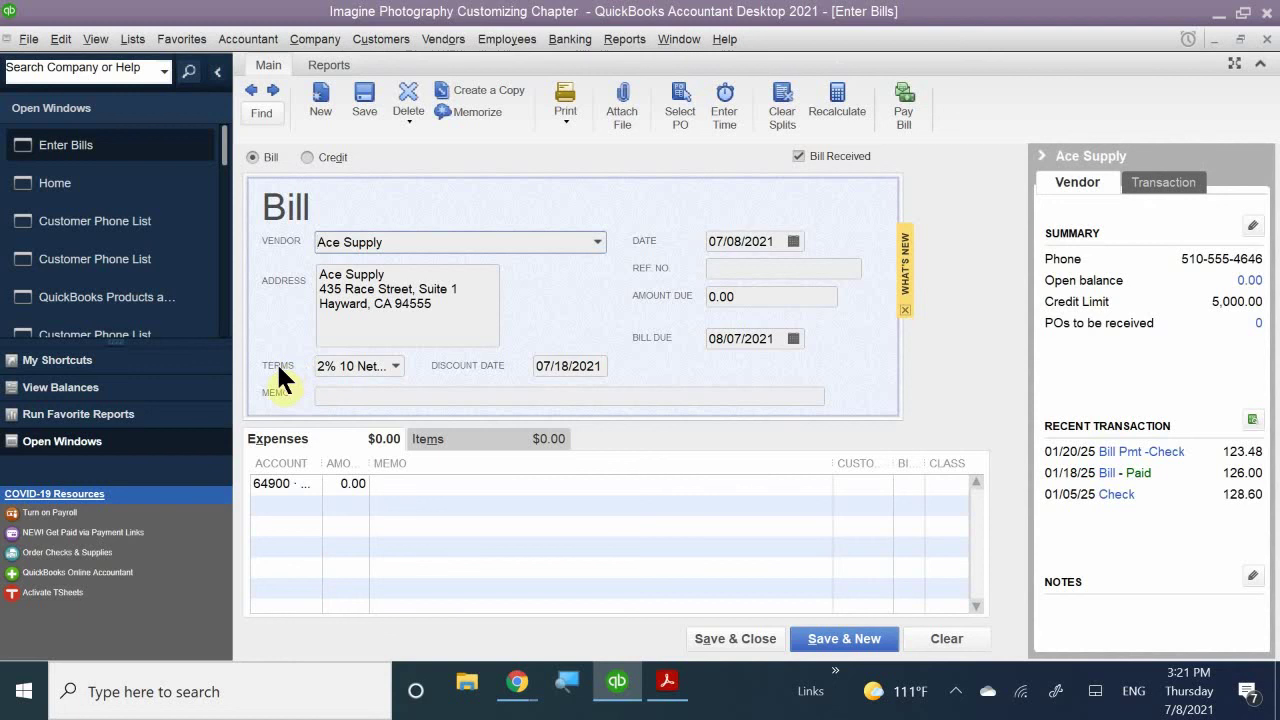
- Set the bill's payment terms to 2% 7 Net 30, and close the bill without recording it
{"action": "left_click", "coordinate": [393, 364]}
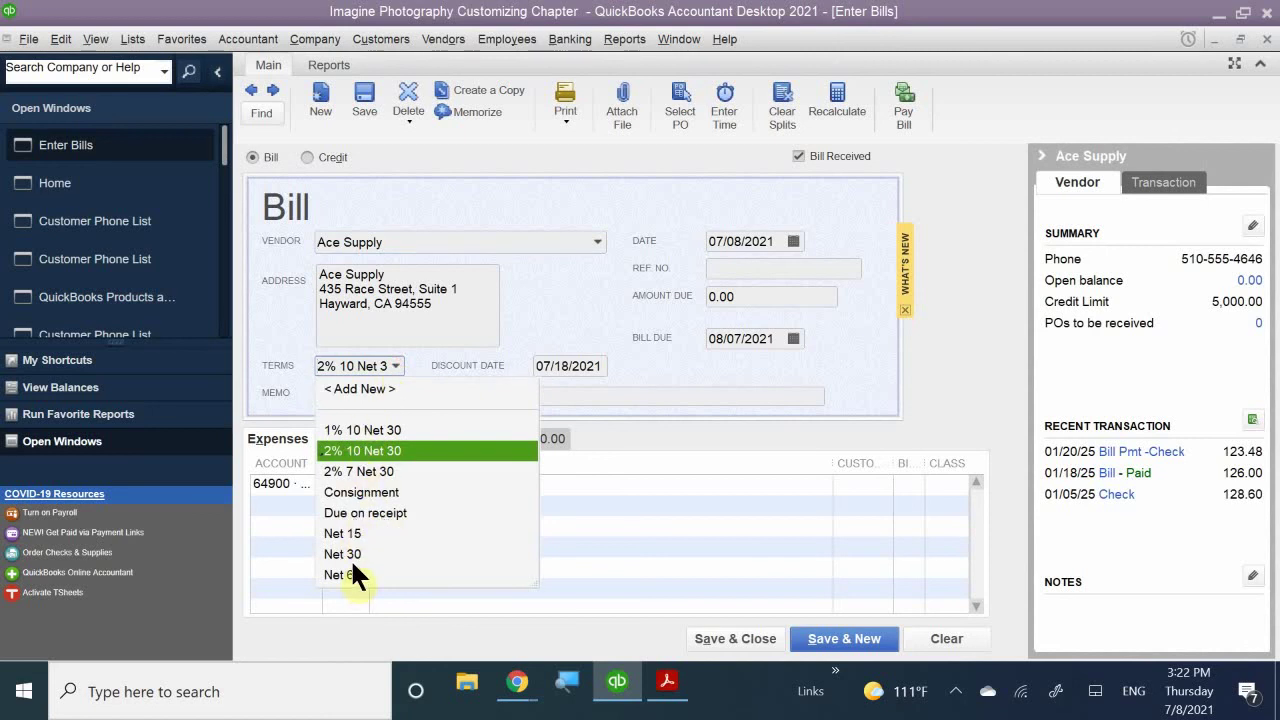
{"action": "left_click", "coordinate": [350, 469]}
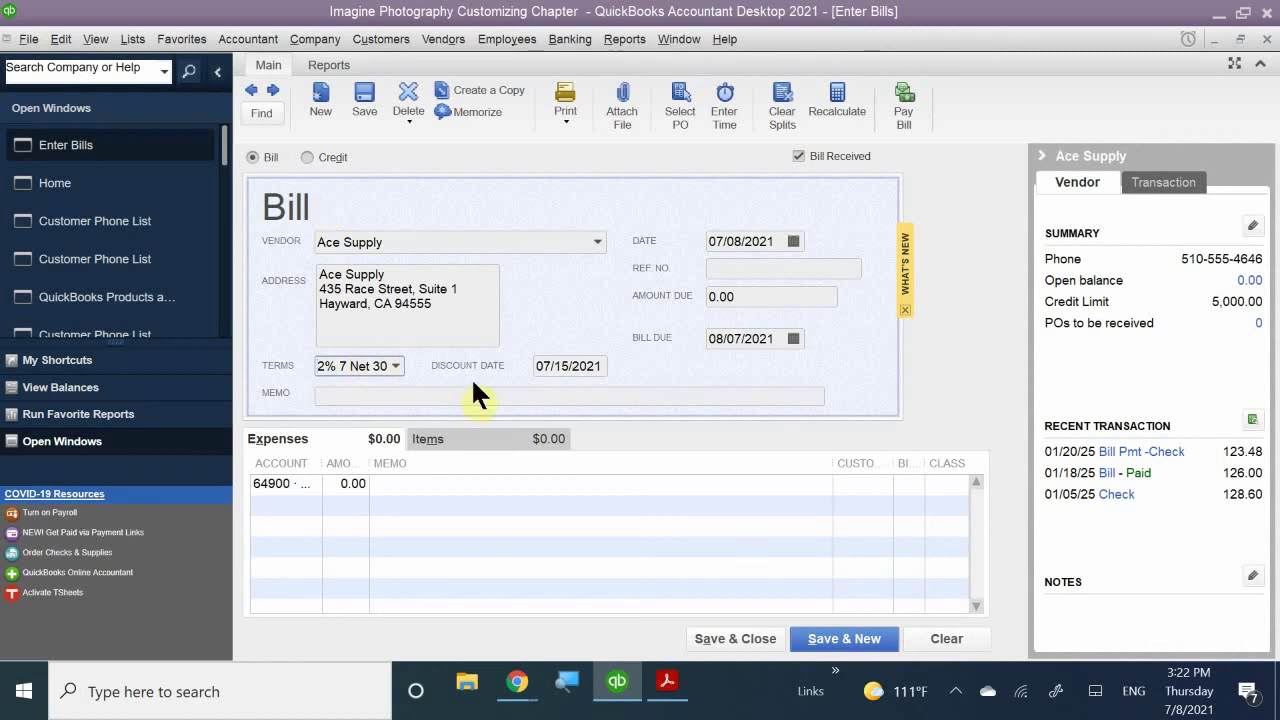
{"action": "left_click", "coordinate": [375, 366]}
{"action": "left_click", "coordinate": [1267, 39]}
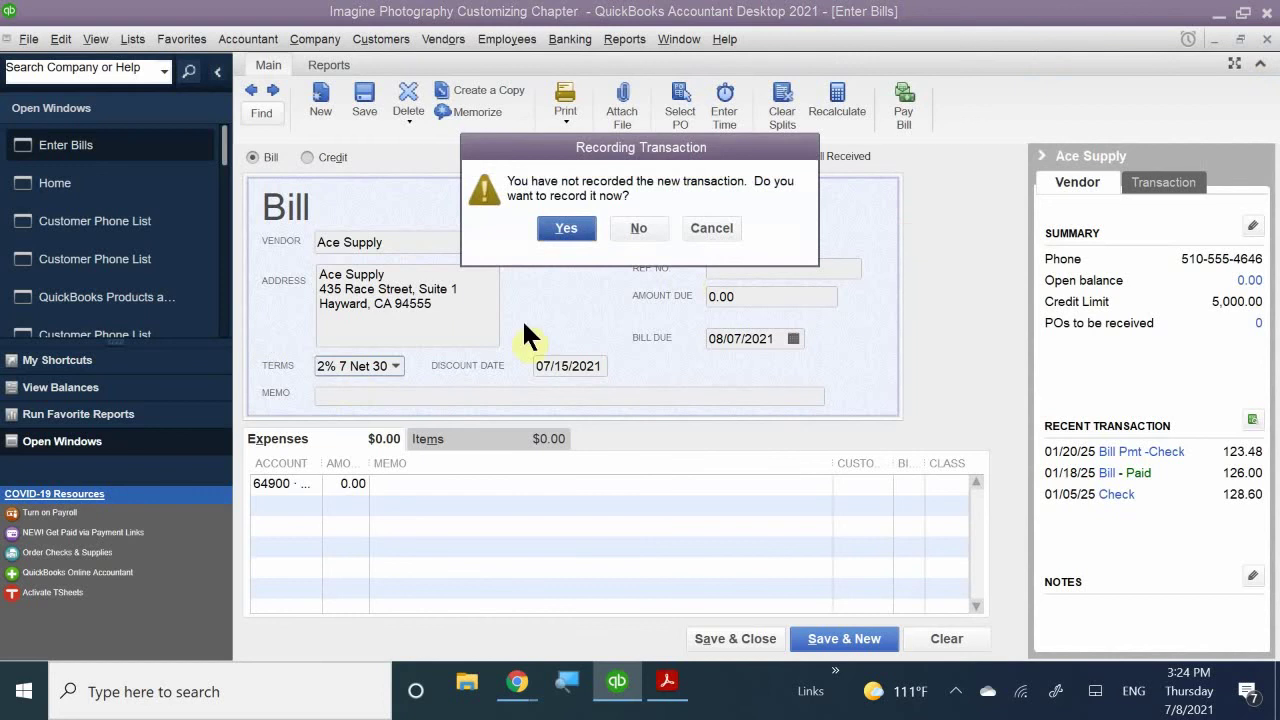
{"action": "left_click", "coordinate": [636, 225]}
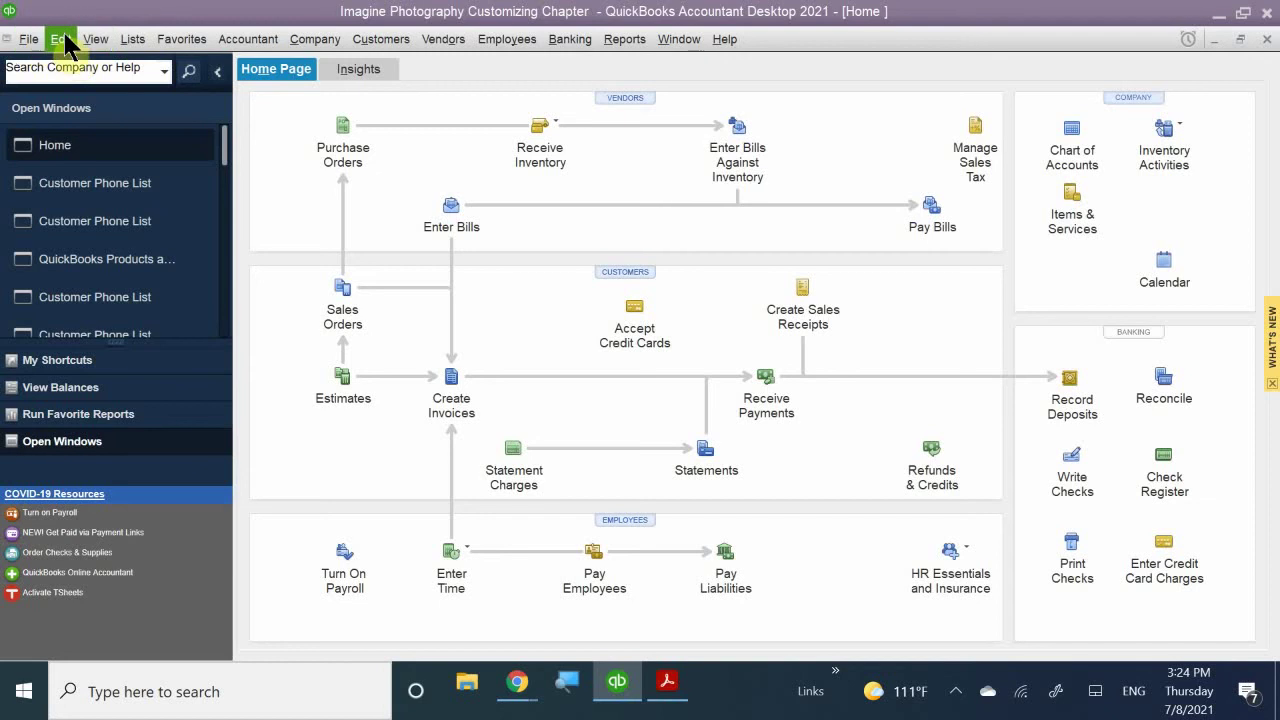
- Open the Terms List from the customer and vendor profile lists and open the "2% 7 Net 30" term for editing
{"action": "left_click", "coordinate": [95, 39]}
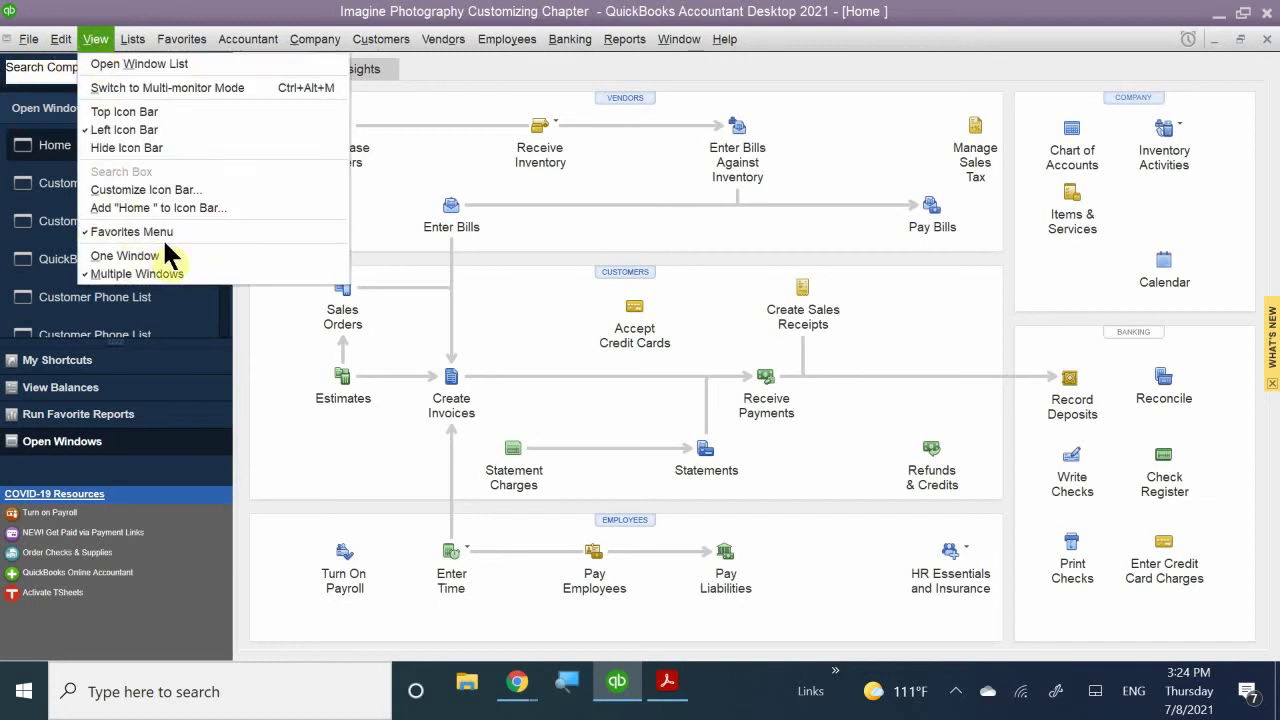
{"action": "left_click", "coordinate": [62, 39]}
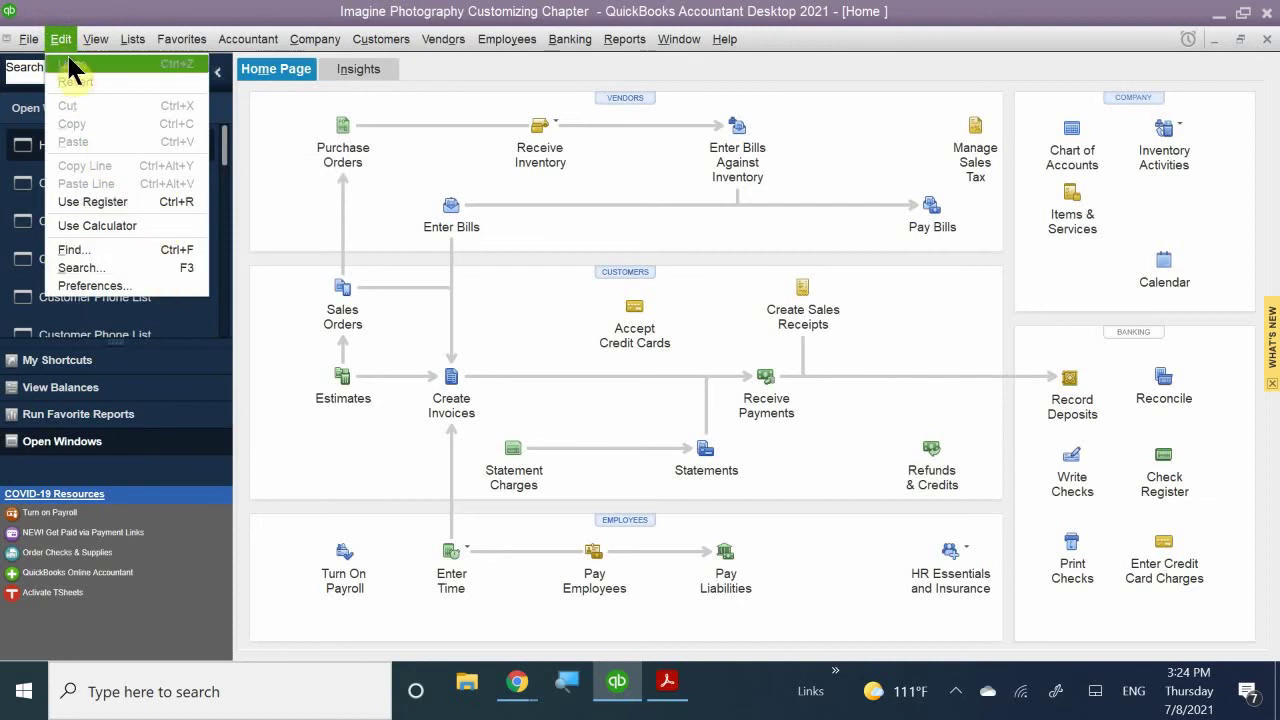
{"action": "mouse_move", "coordinate": [96, 39]}
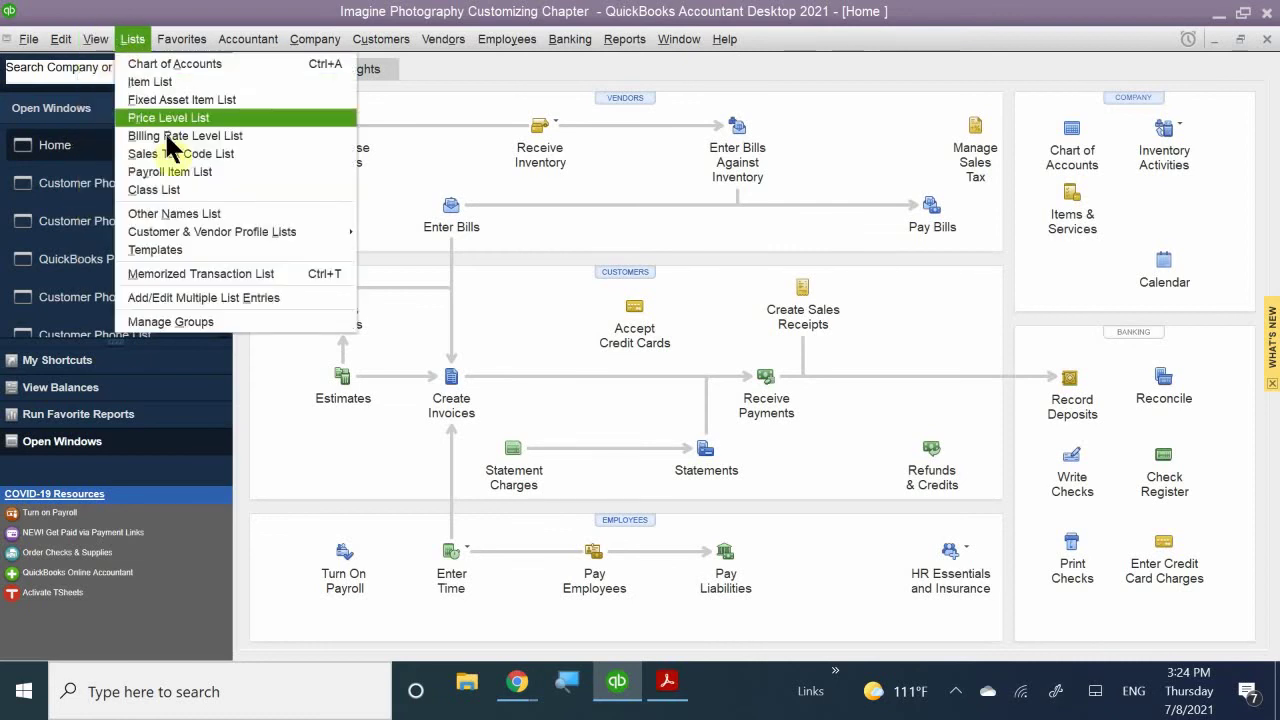
{"action": "mouse_move", "coordinate": [241, 232]}
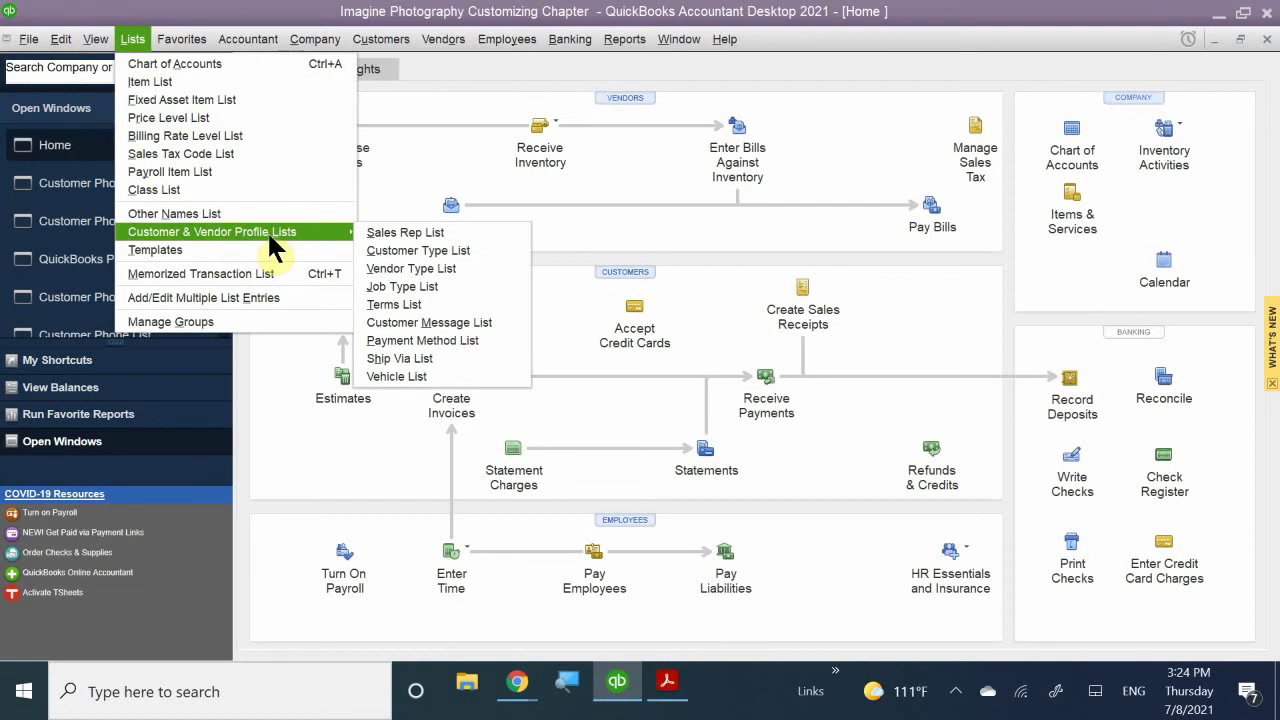
{"action": "left_click", "coordinate": [414, 308]}
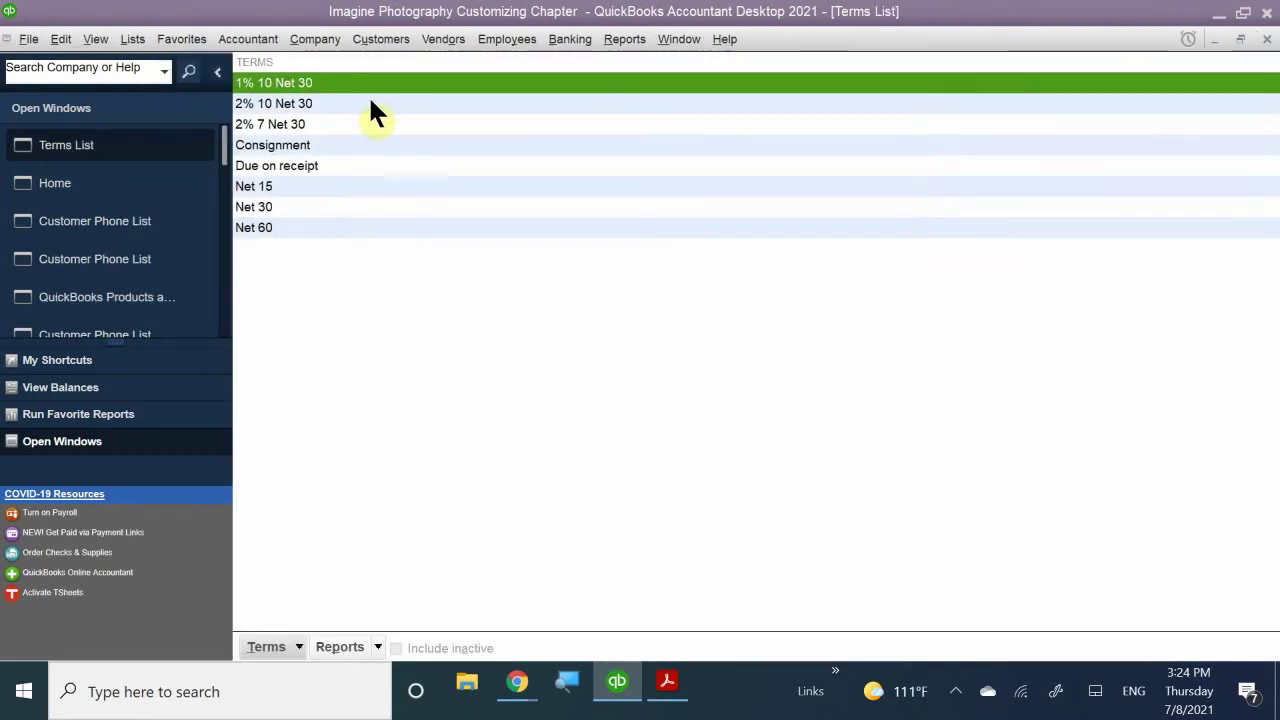
{"action": "double_click", "coordinate": [307, 124]}
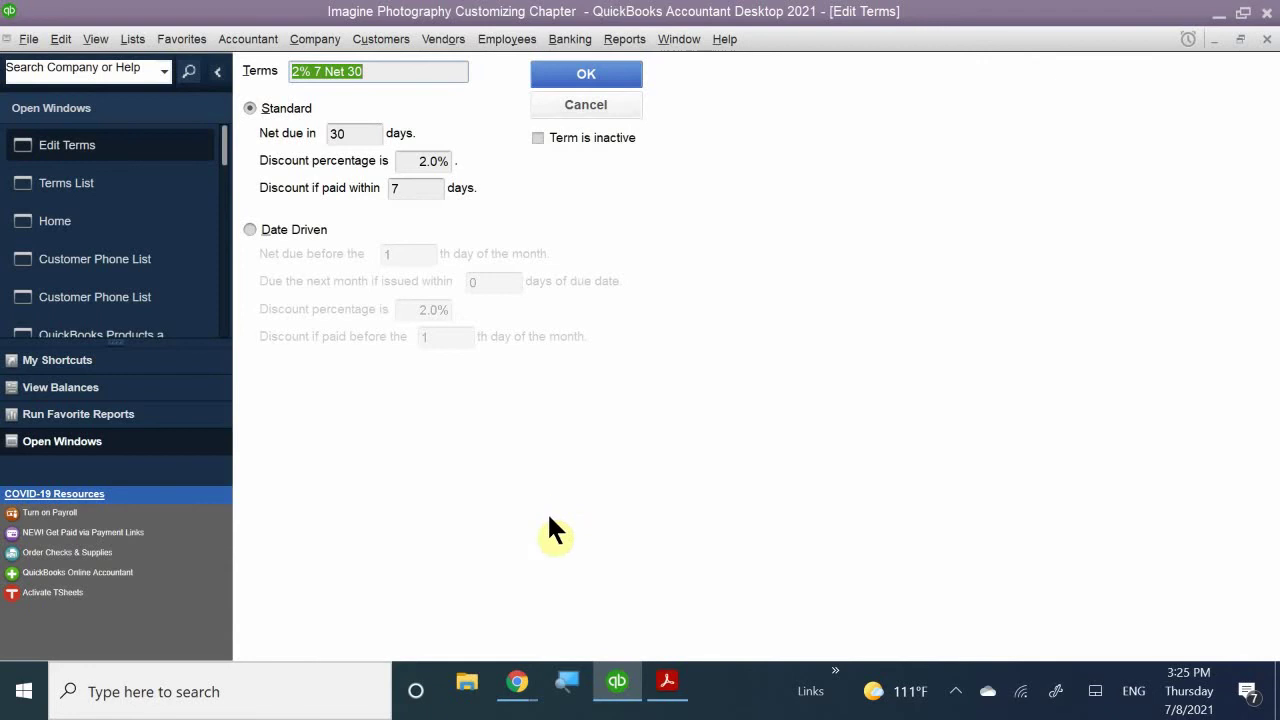
- Switch the term from standard to date driven and rename it "2% 7th Net 10th"
{"action": "left_click", "coordinate": [251, 230]}
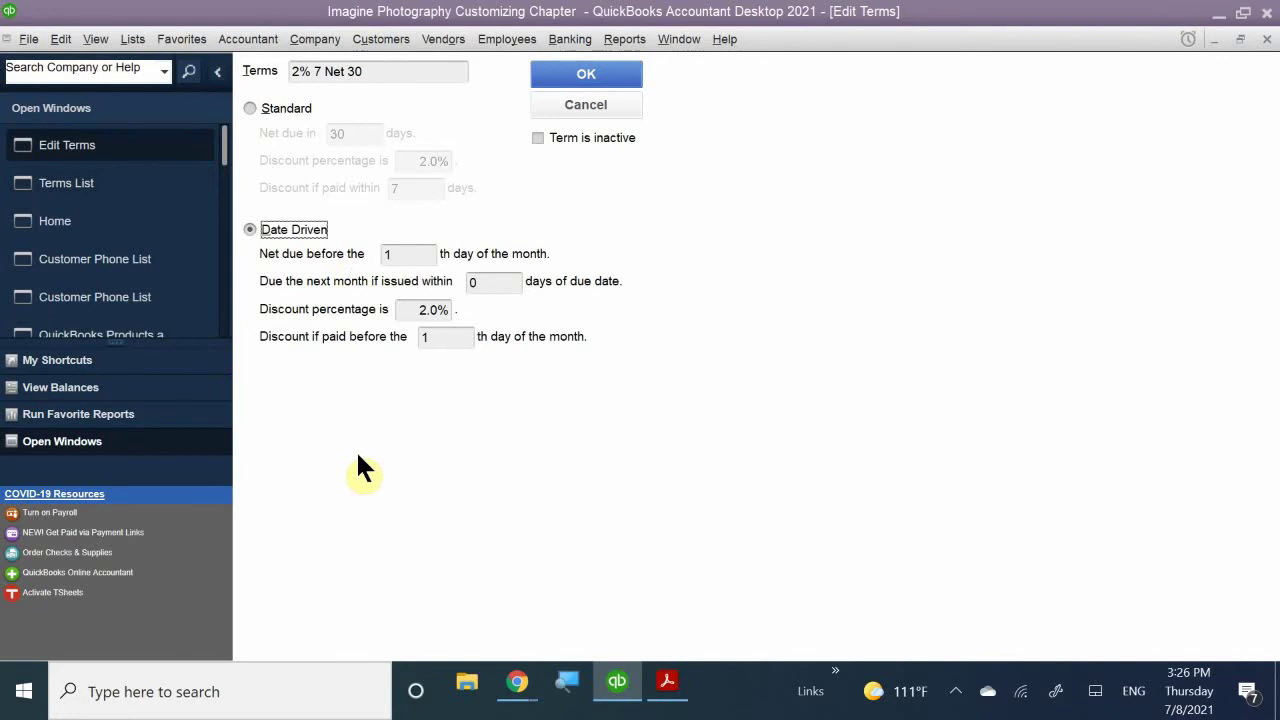
{"action": "left_click", "coordinate": [320, 71]}
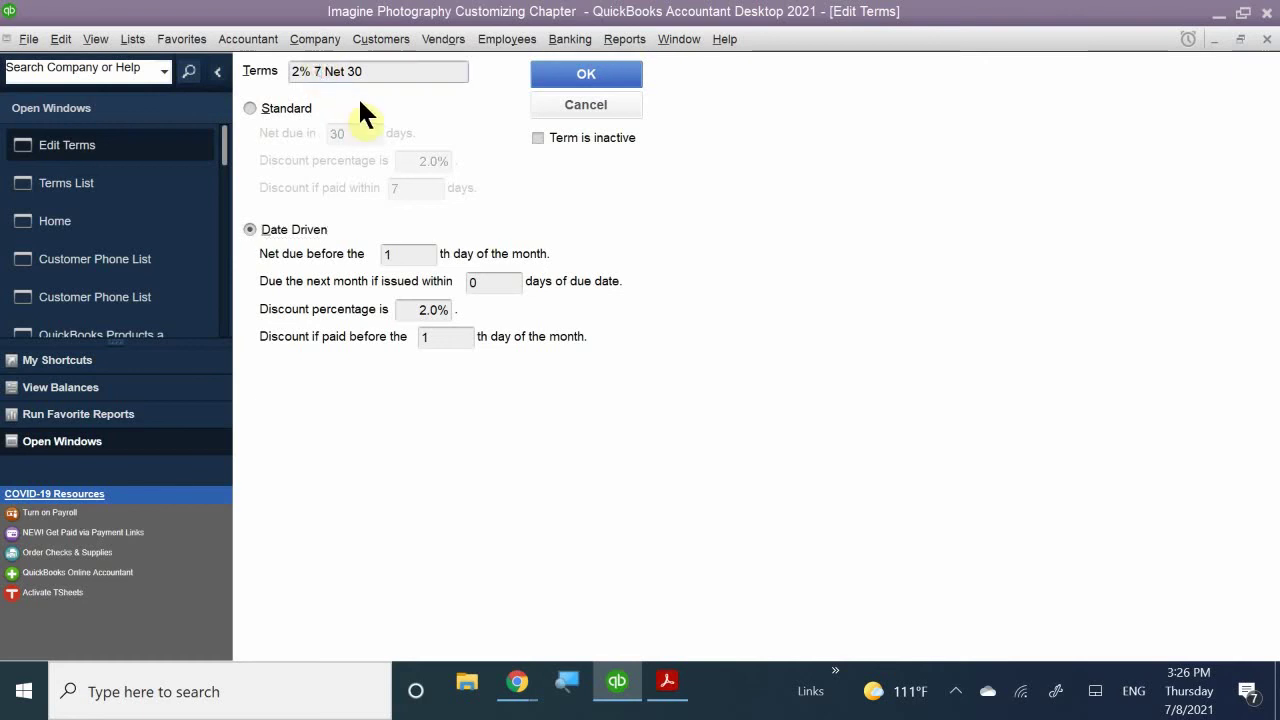
{"action": "type", "text": "th"}
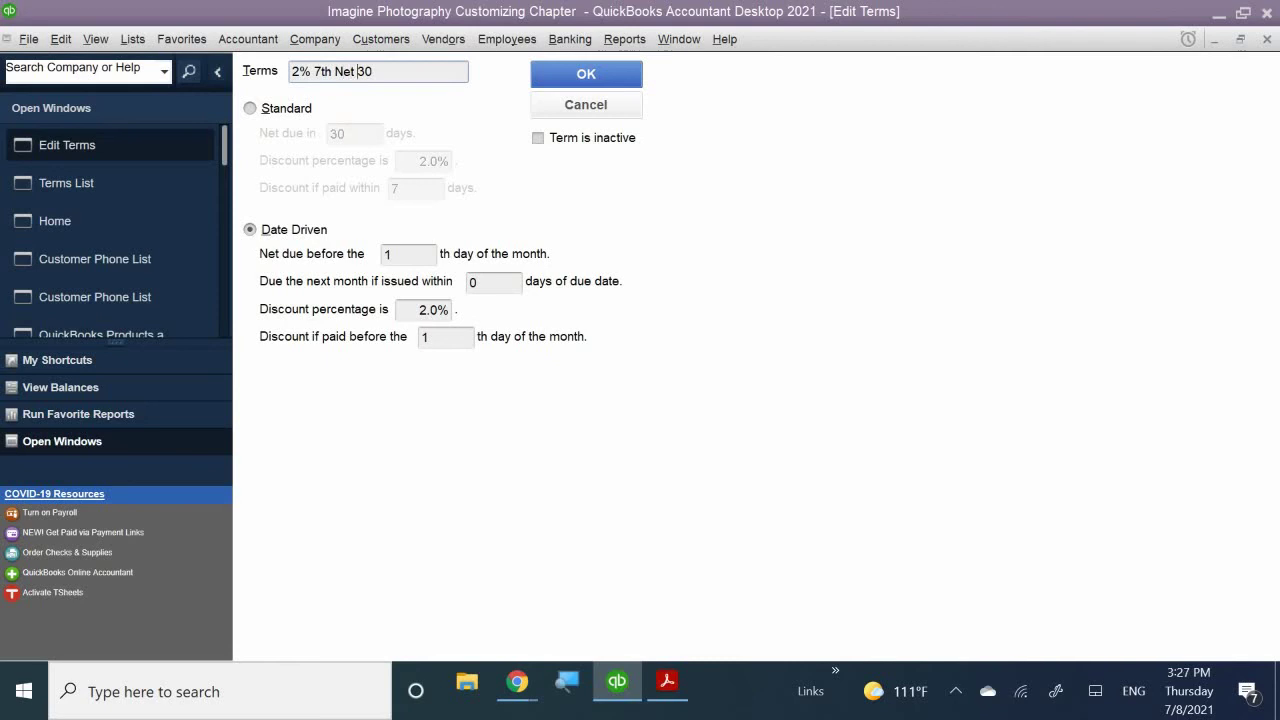
{"action": "key", "text": "BackSpace"}
{"action": "key", "text": "BackSpace"}
{"action": "type", "text": "10th"}
- Make the date-driven term net due before the 10th of the month, and due the next month if issued within 10 days
{"action": "left_click", "coordinate": [393, 254]}
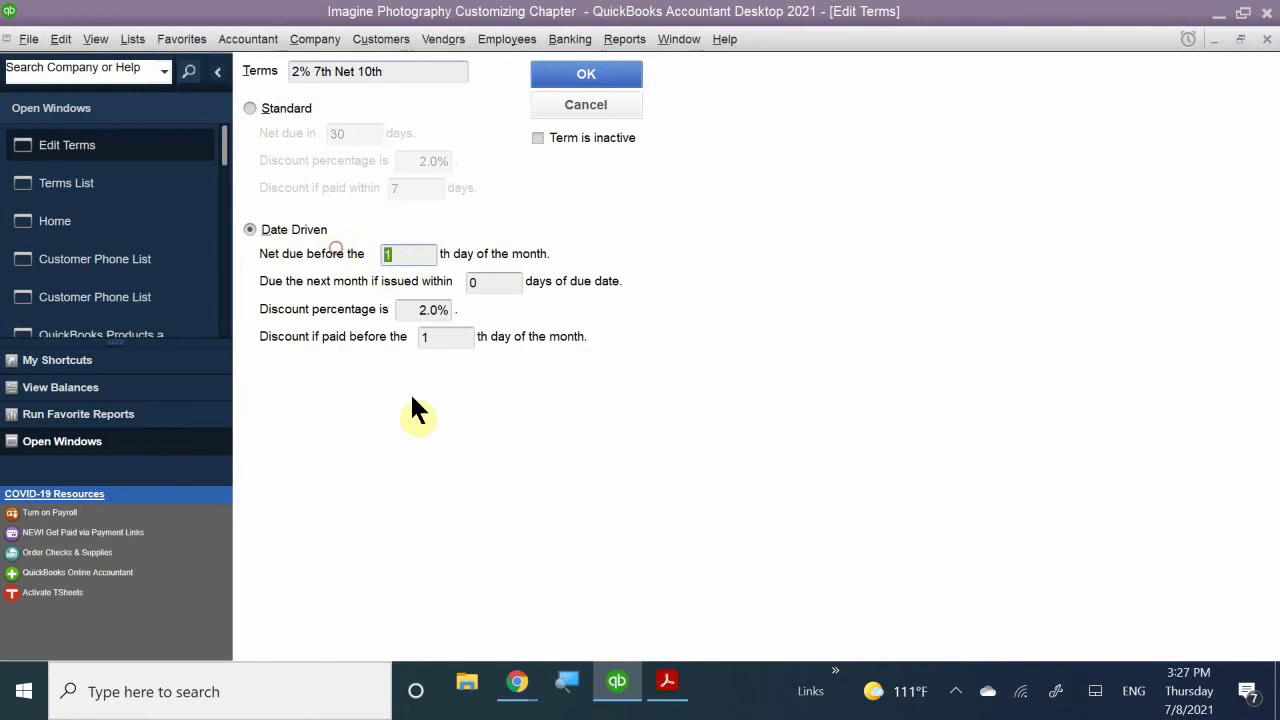
{"action": "type", "text": "10"}
{"action": "left_click", "coordinate": [494, 283]}
{"action": "type", "text": "30"}
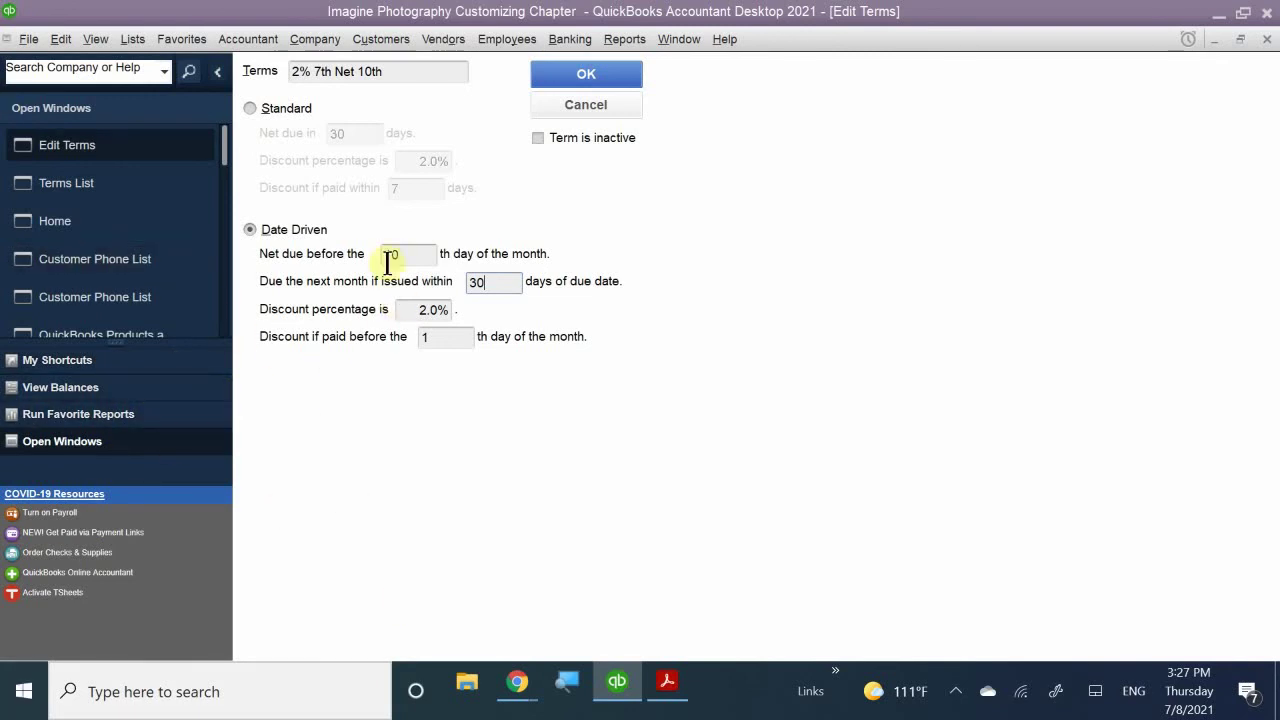
{"action": "left_click", "coordinate": [476, 283]}
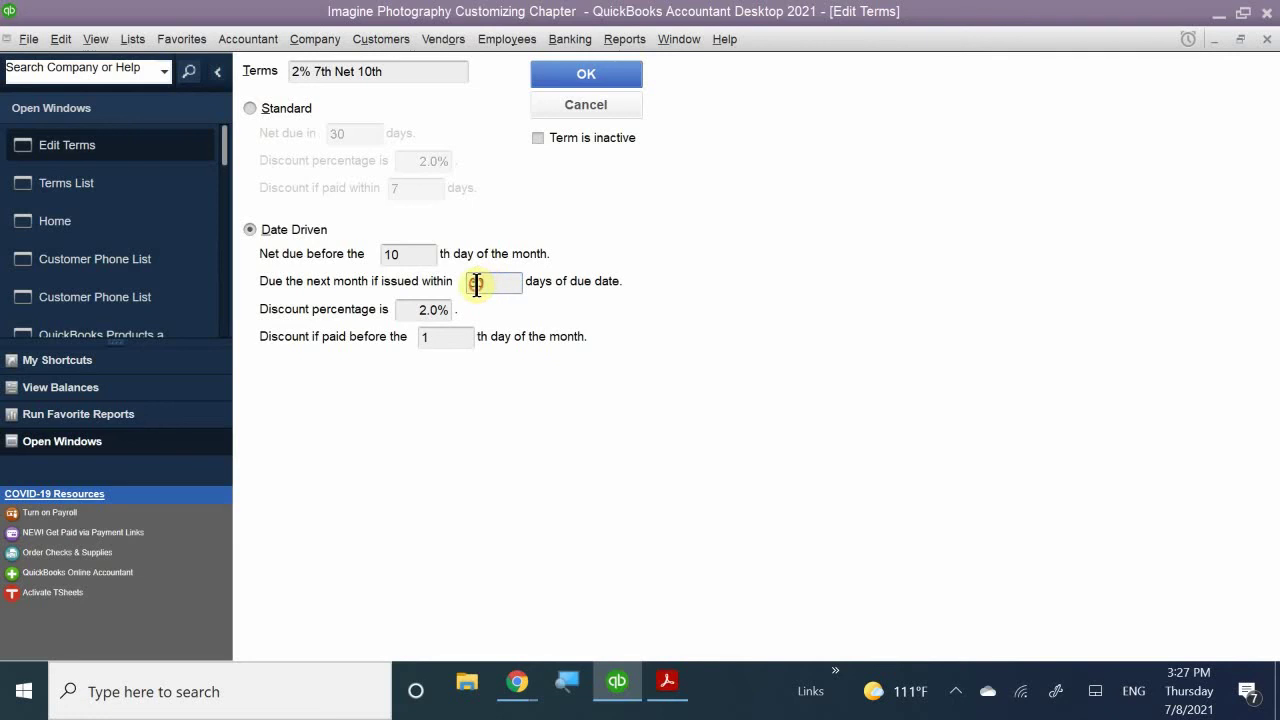
{"action": "key", "text": "BackSpace"}
{"action": "type", "text": "1"}
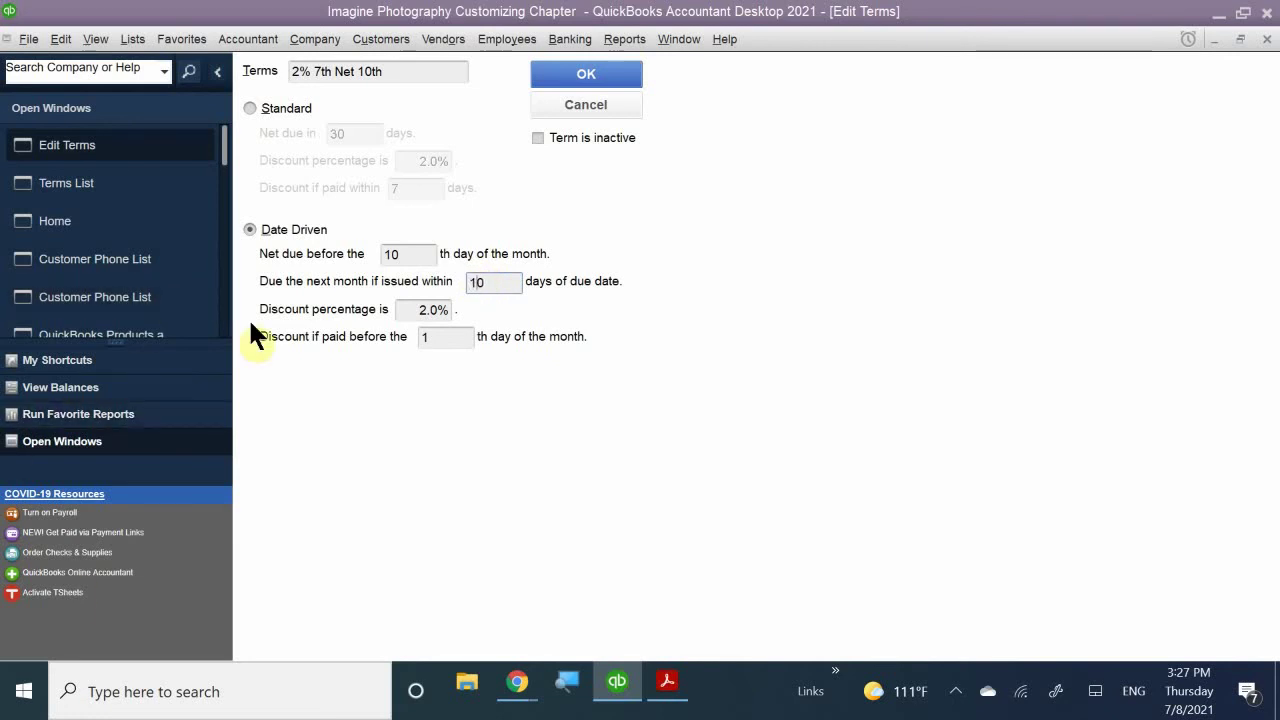
- Set the term's discount to 1% if paid before the 5th day of the month
{"action": "left_click", "coordinate": [423, 309]}
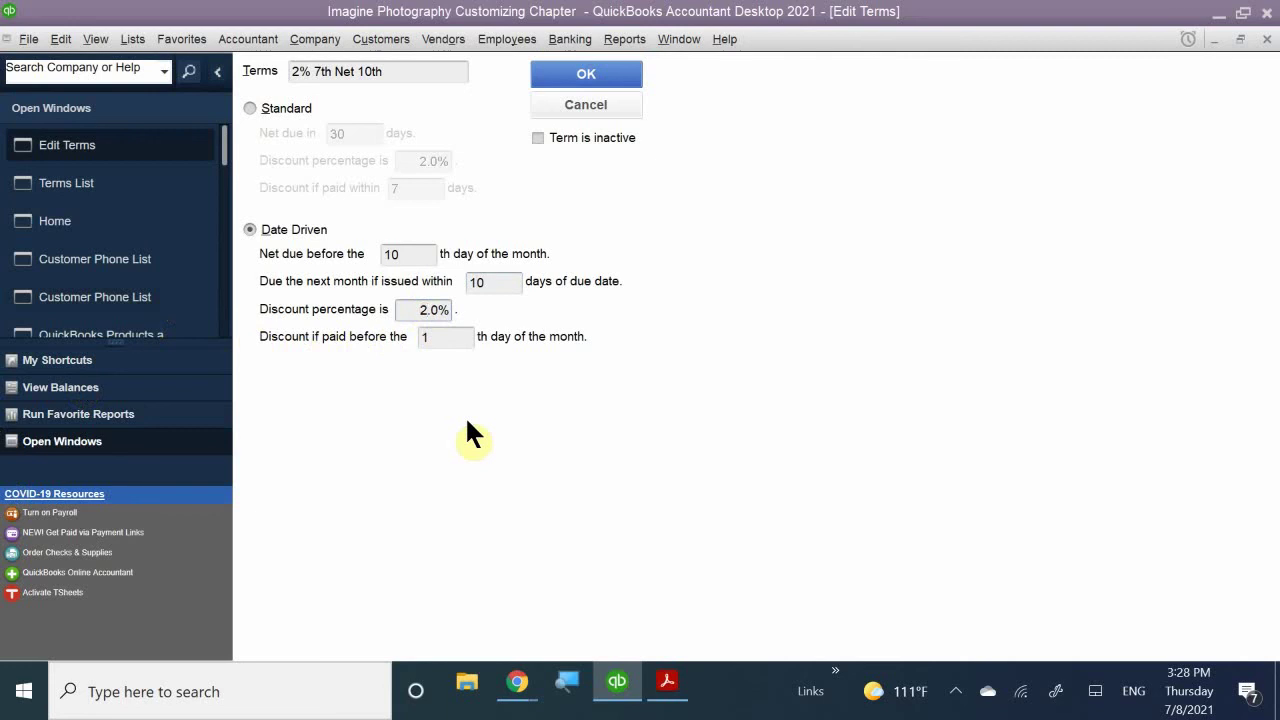
{"action": "key", "text": "BackSpace"}
{"action": "type", "text": "1"}
{"action": "left_click", "coordinate": [437, 337]}
{"action": "type", "text": "5"}
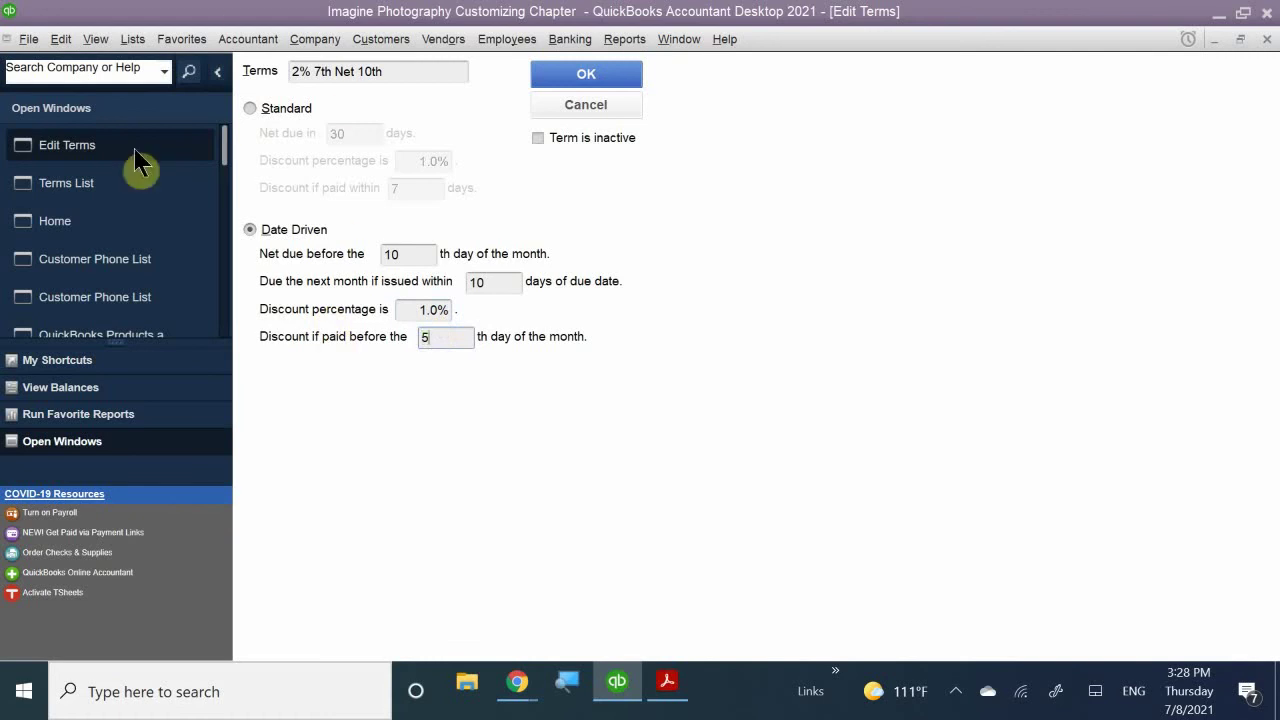
- Rename the term "1% 5th Net 10th" and save it
{"action": "left_click_drag", "start_coordinate": [332, 71], "coordinate": [235, 60]}
{"action": "key", "text": "BackSpace"}
{"action": "type", "text": "1$"}
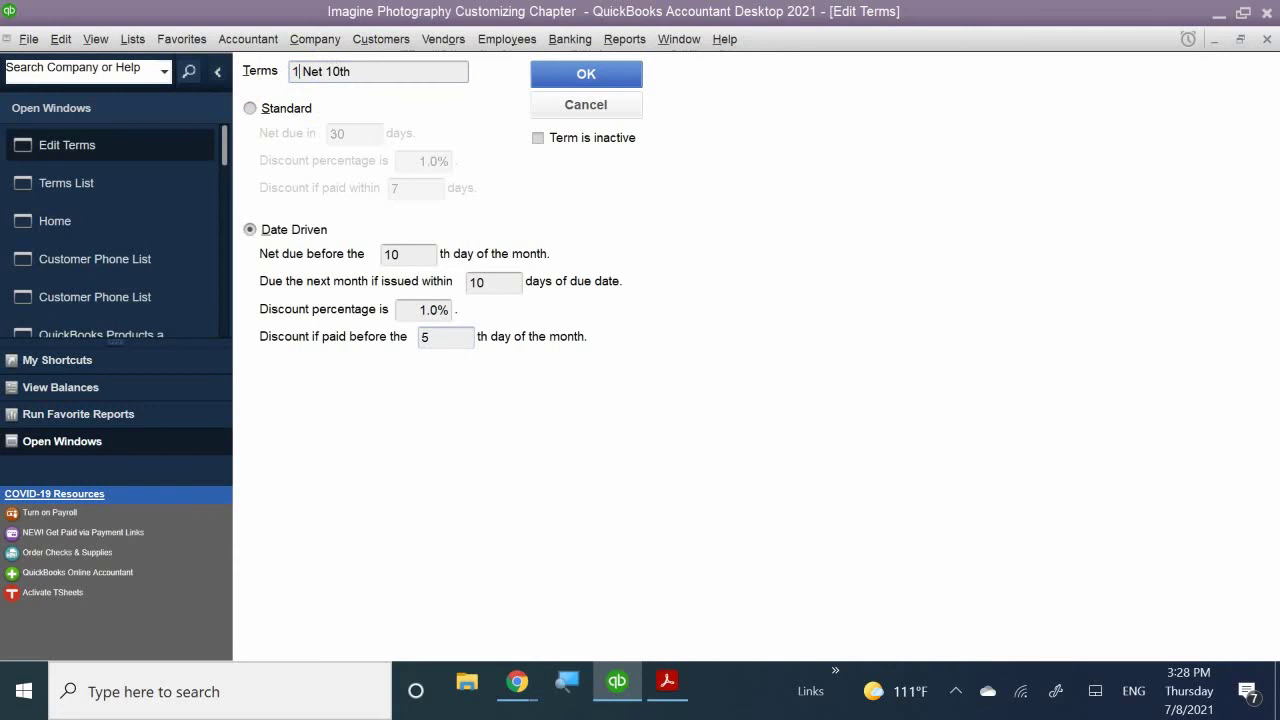
{"action": "key", "text": "BackSpace"}
{"action": "type", "text": "$"}
{"action": "key", "text": "BackSpace"}
{"action": "type", "text": "%."}
{"action": "key", "text": "BackSpace"}
{"action": "type", "text": "5th"}
{"action": "left_click", "coordinate": [550, 74]}
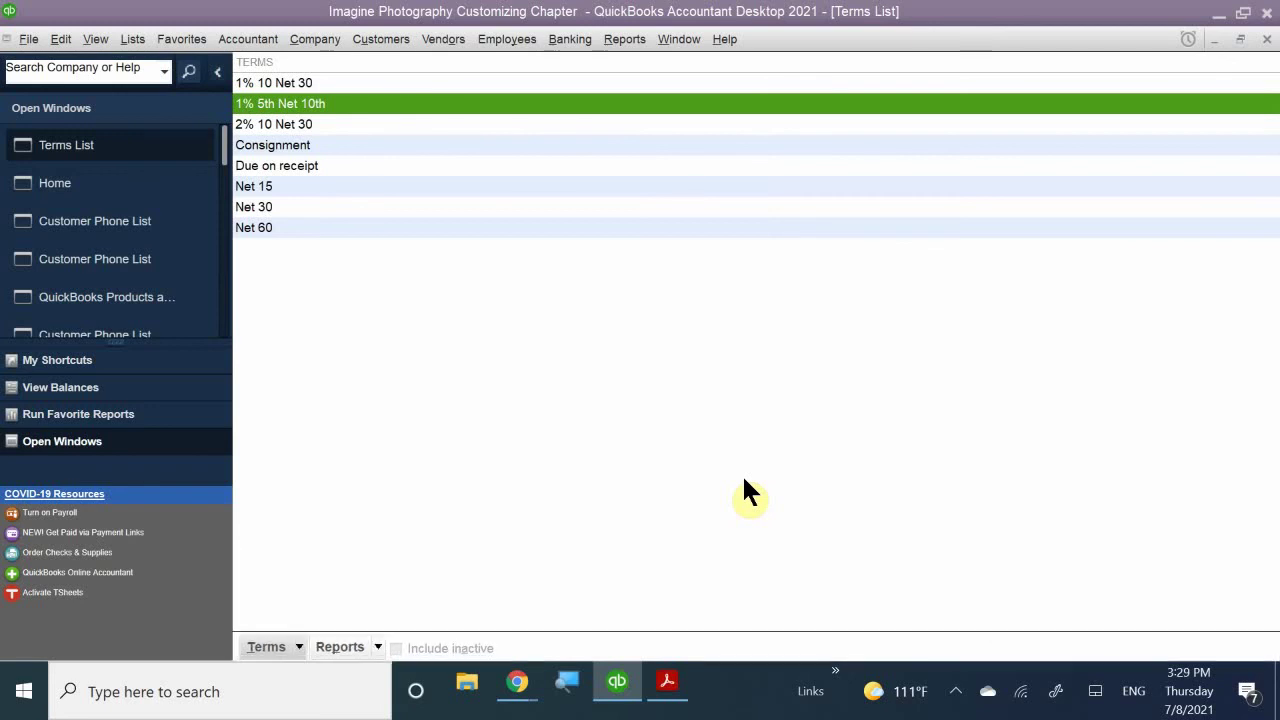
- Switch to the chapter PDF in Acrobat Reader and read the Price Levels section, including the invoice and customer record examples
{"action": "left_click", "coordinate": [665, 690]}
{"action": "scroll", "coordinate": [626, 502], "scroll_direction": "down", "scroll_amount": 1}
{"action": "scroll", "coordinate": [626, 502], "scroll_direction": "down", "scroll_amount": 20}
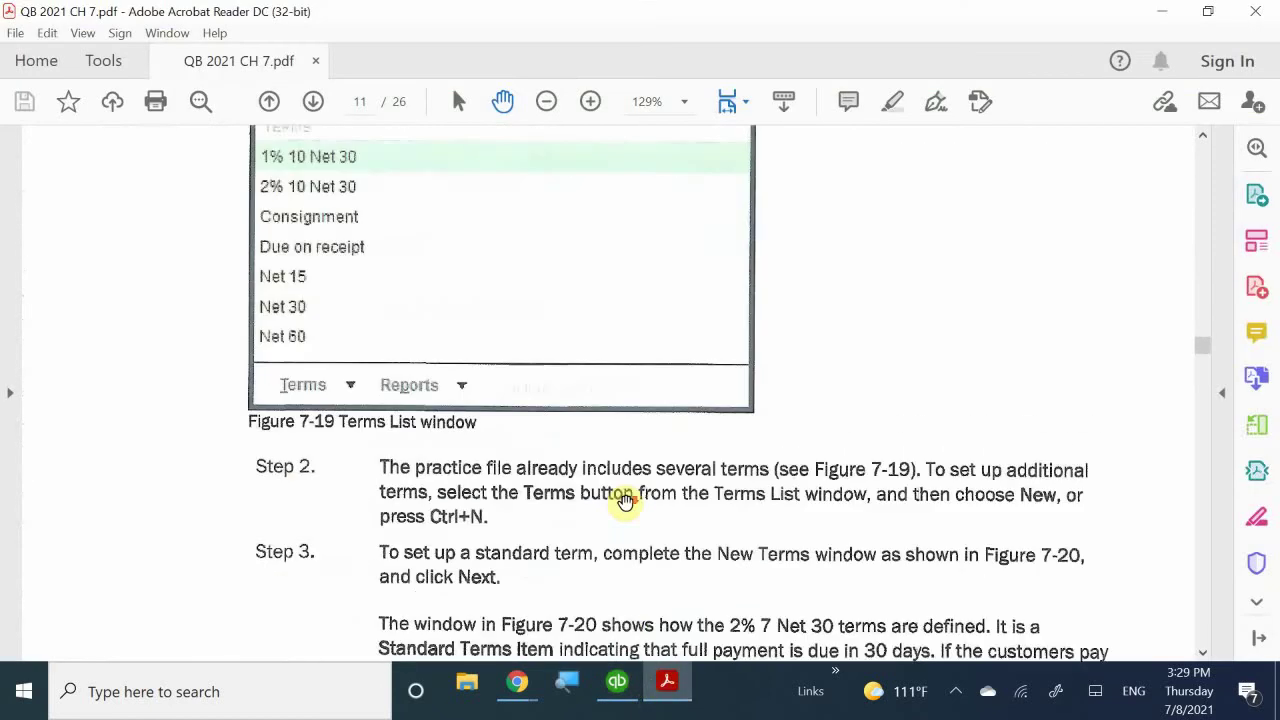
{"action": "scroll", "coordinate": [626, 502], "scroll_direction": "down", "scroll_amount": 20}
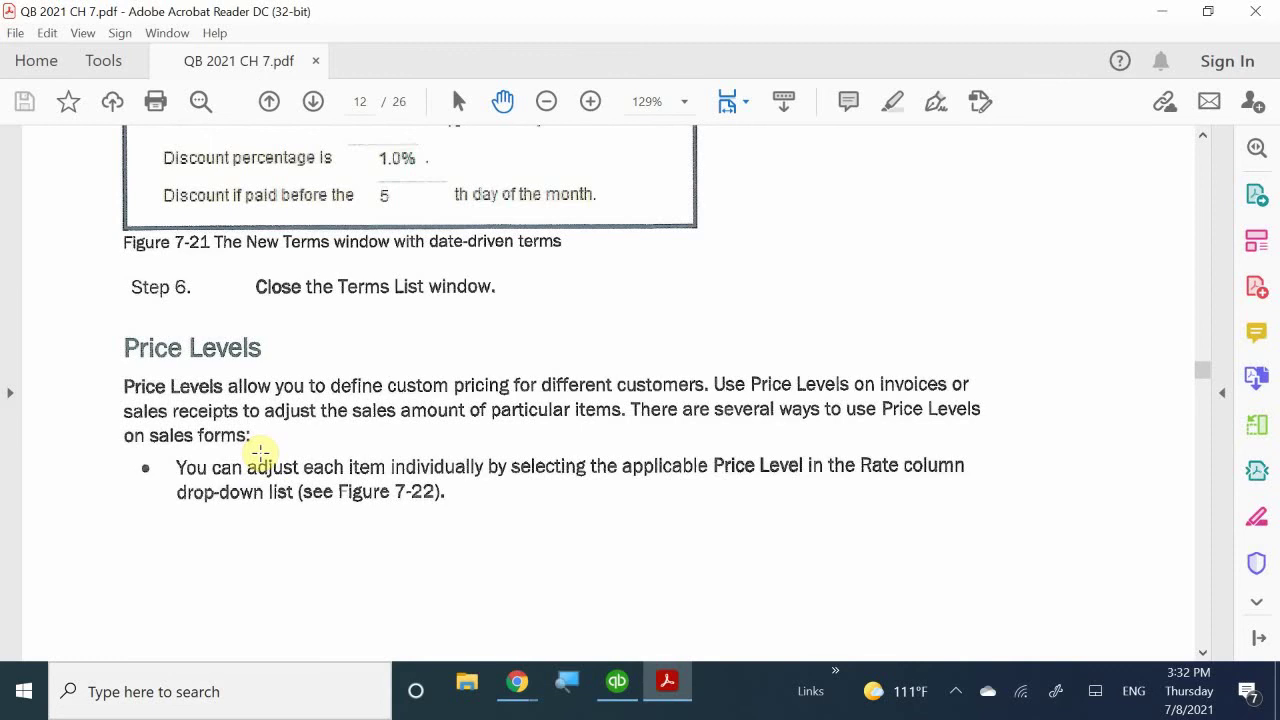
{"action": "scroll", "coordinate": [260, 453], "scroll_direction": "down", "scroll_amount": 5}
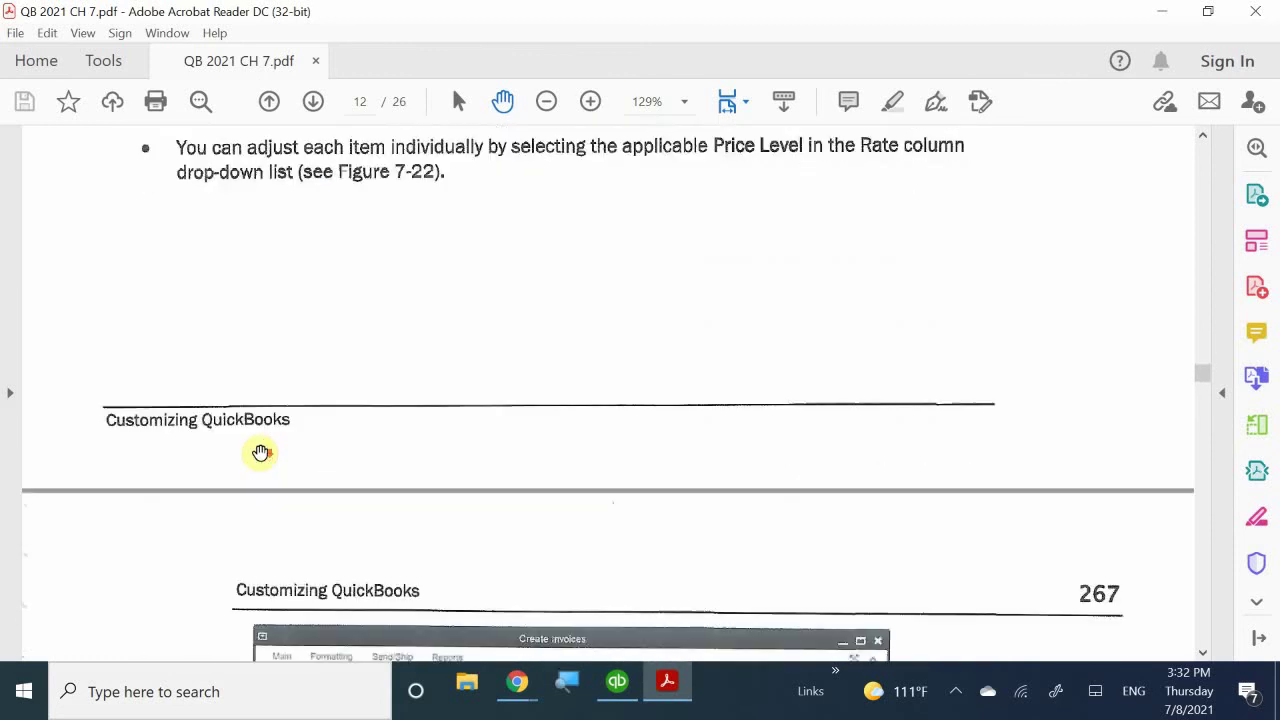
{"action": "scroll", "coordinate": [260, 453], "scroll_direction": "down", "scroll_amount": 5}
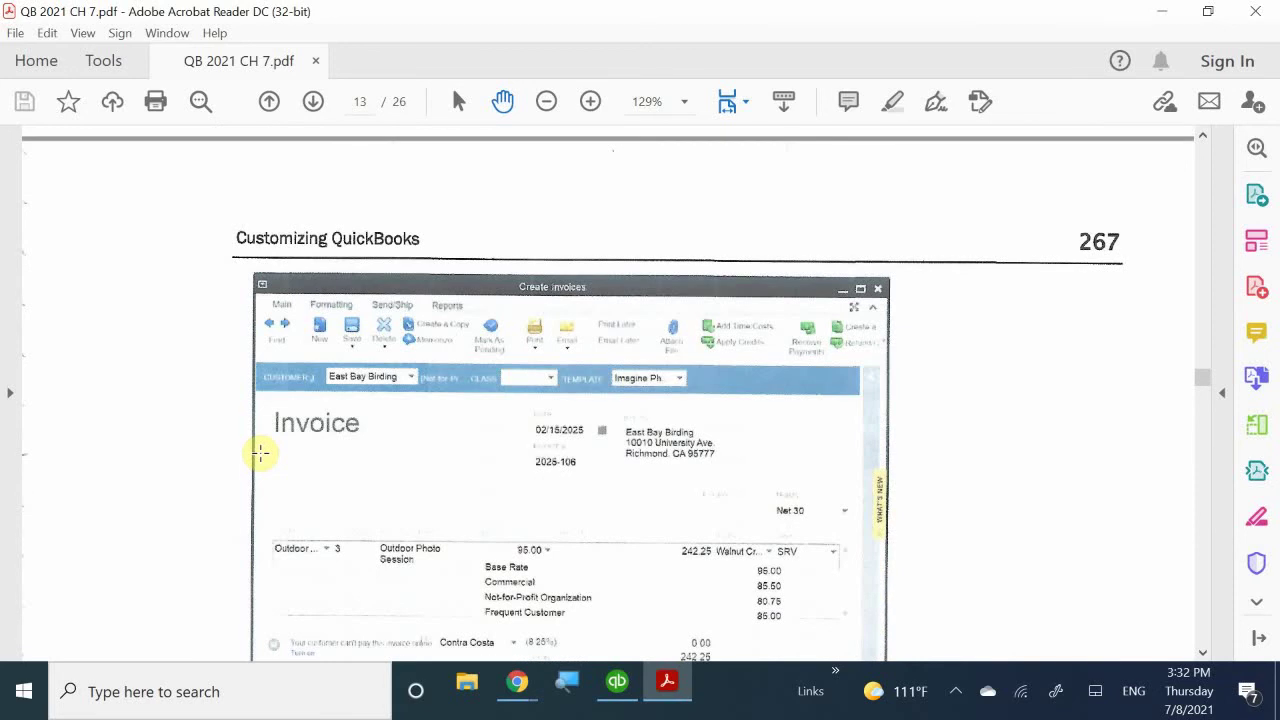
{"action": "scroll", "coordinate": [260, 453], "scroll_direction": "down", "scroll_amount": 6}
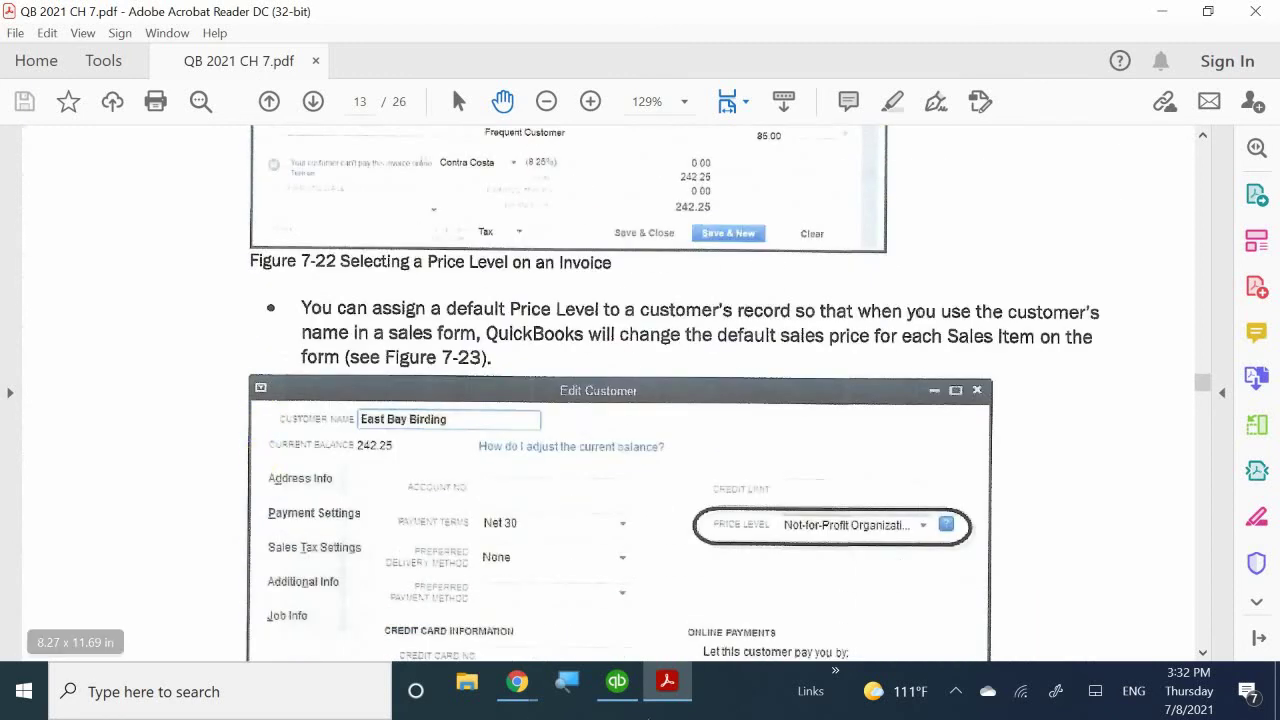
{"action": "scroll", "coordinate": [403, 370], "scroll_direction": "up", "scroll_amount": 2}
{"action": "scroll", "coordinate": [403, 370], "scroll_direction": "up", "scroll_amount": 12}
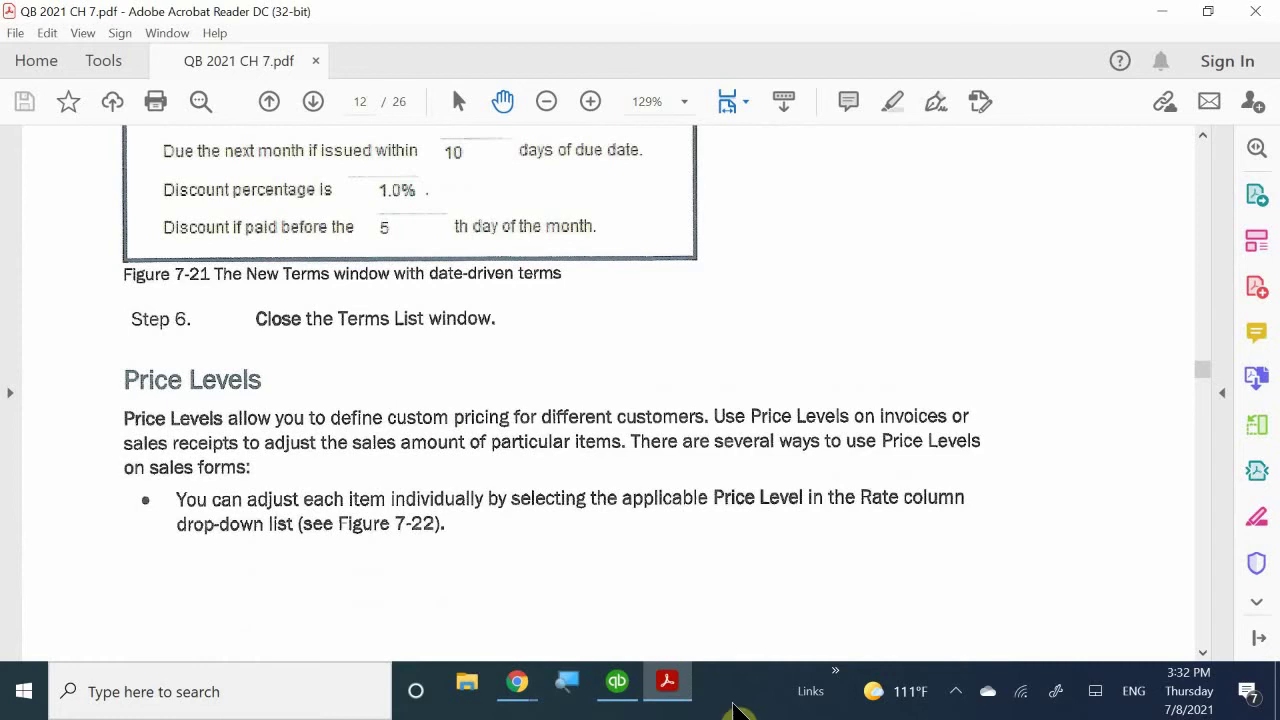
- Switch back to QuickBooks and open the Price Level List
{"action": "left_click", "coordinate": [672, 690]}
{"action": "left_click", "coordinate": [620, 685]}
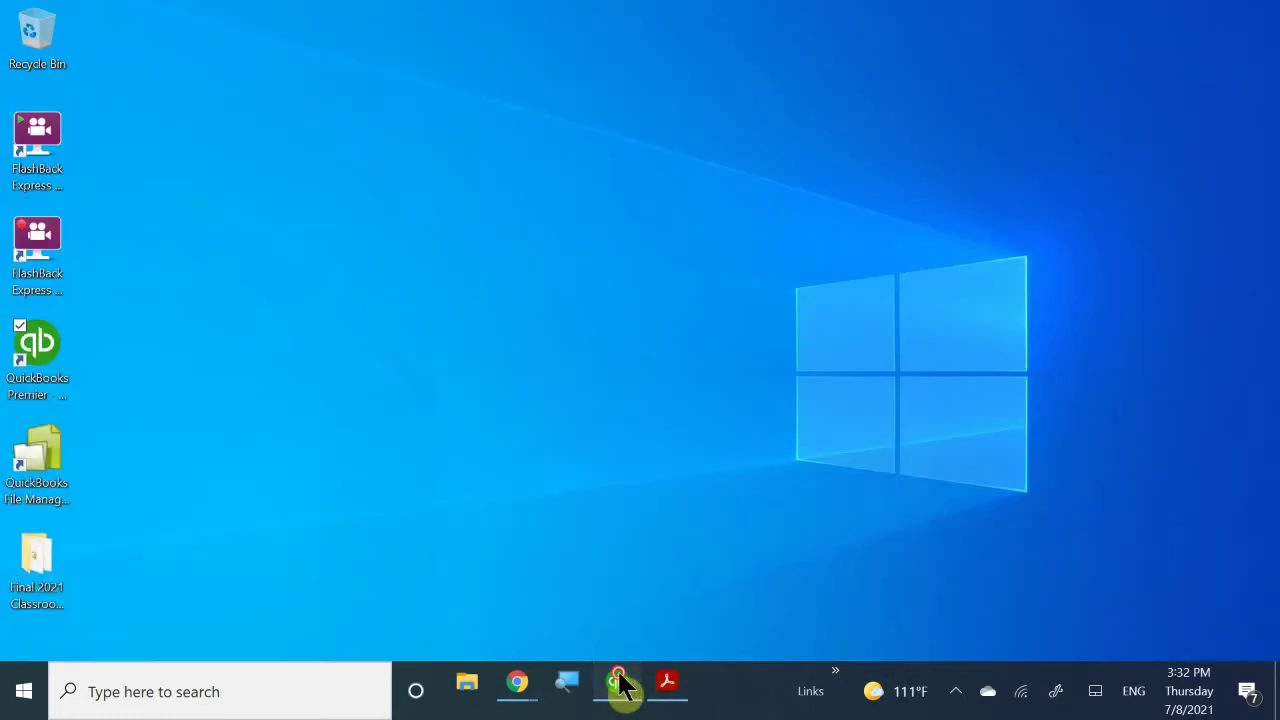
{"action": "left_click", "coordinate": [617, 686]}
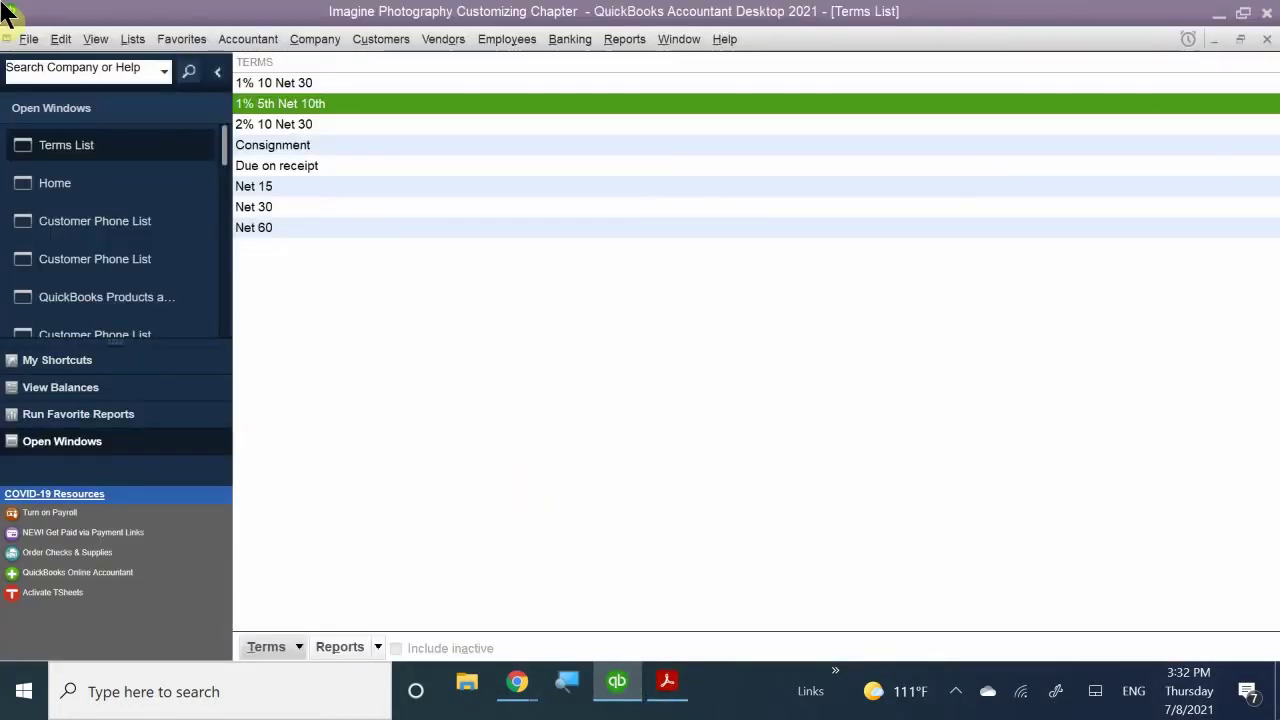
{"action": "left_click", "coordinate": [137, 40]}
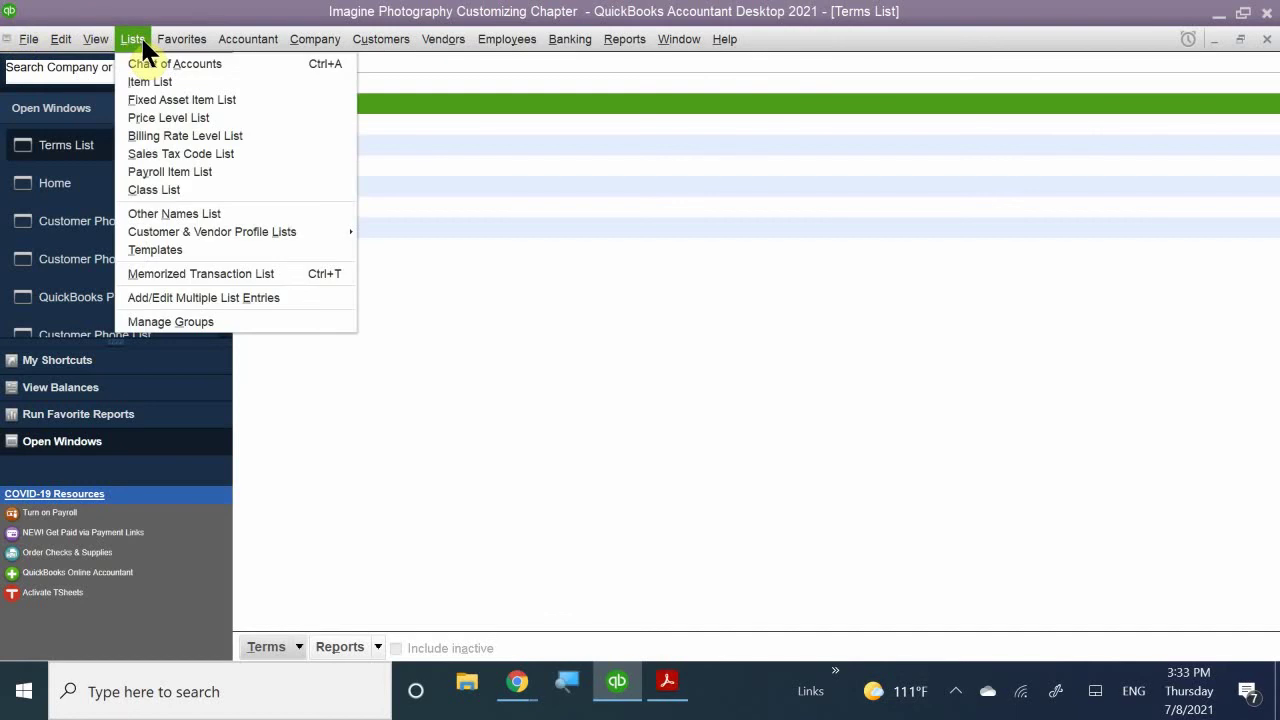
{"action": "left_click", "coordinate": [202, 117]}
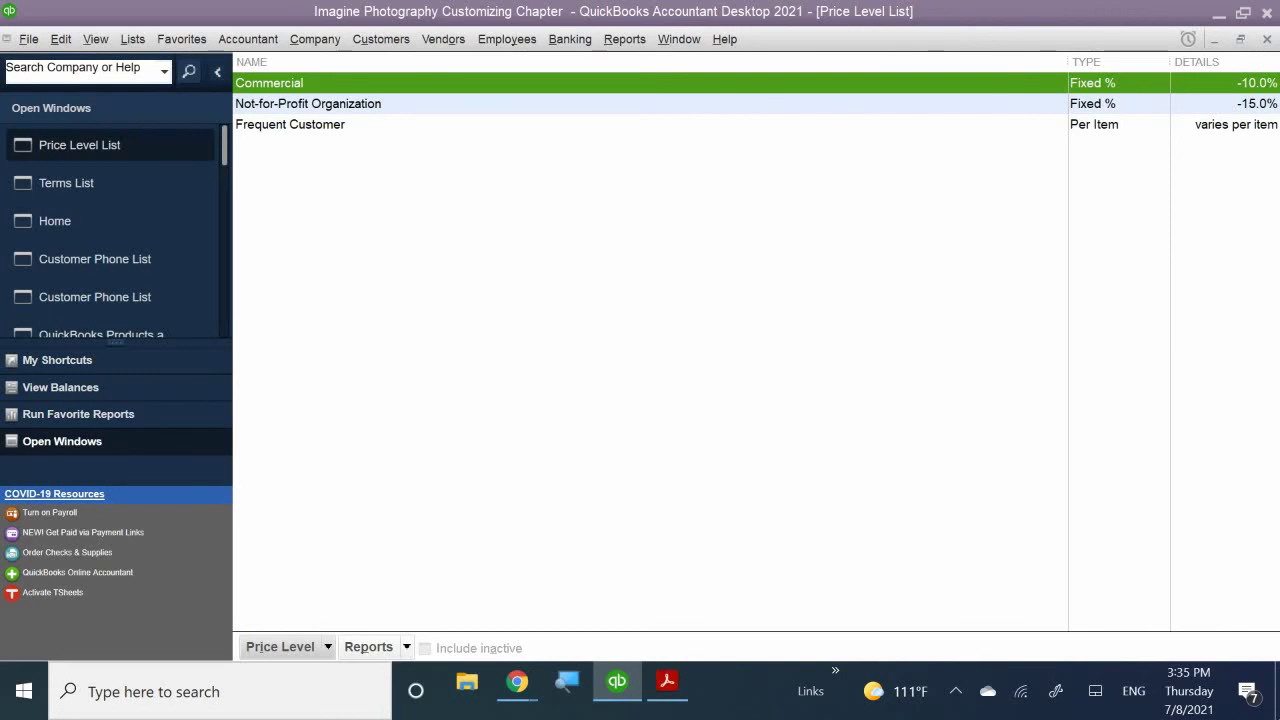
- In the Frequent Customer price level, set the custom price of Frame 5x7 to 0.00 and save the price level
{"action": "double_click", "coordinate": [288, 122]}
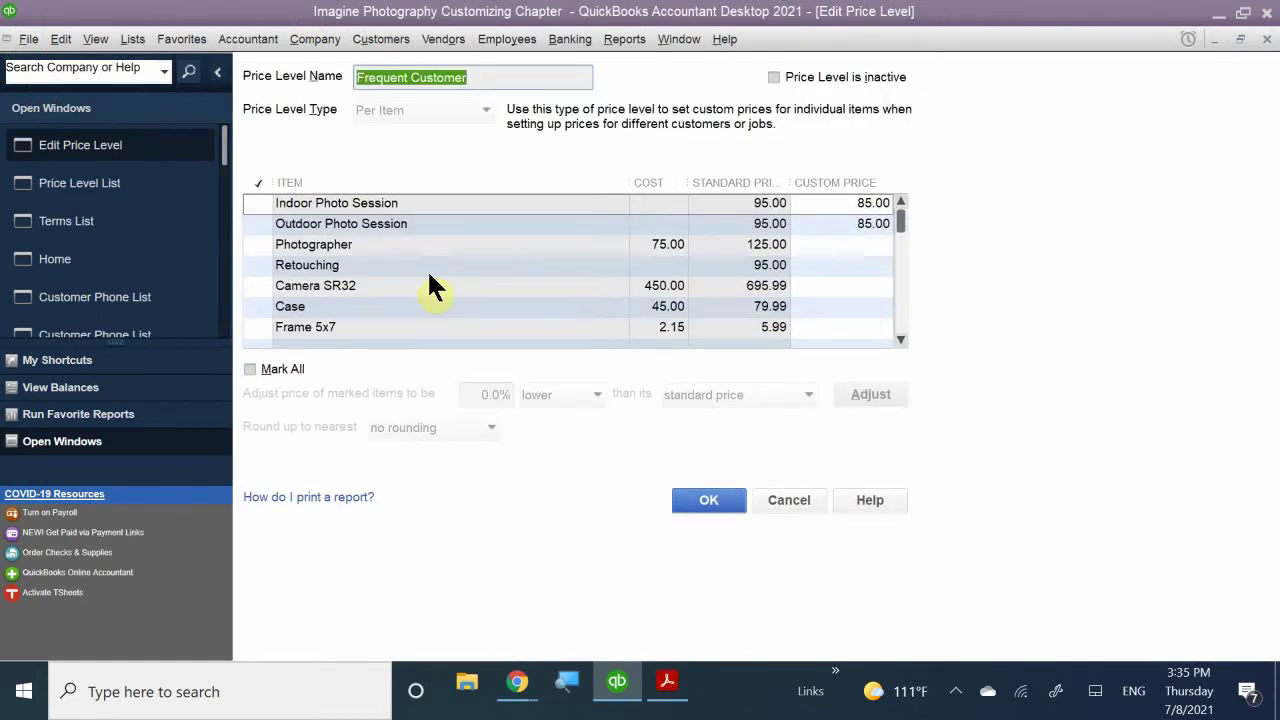
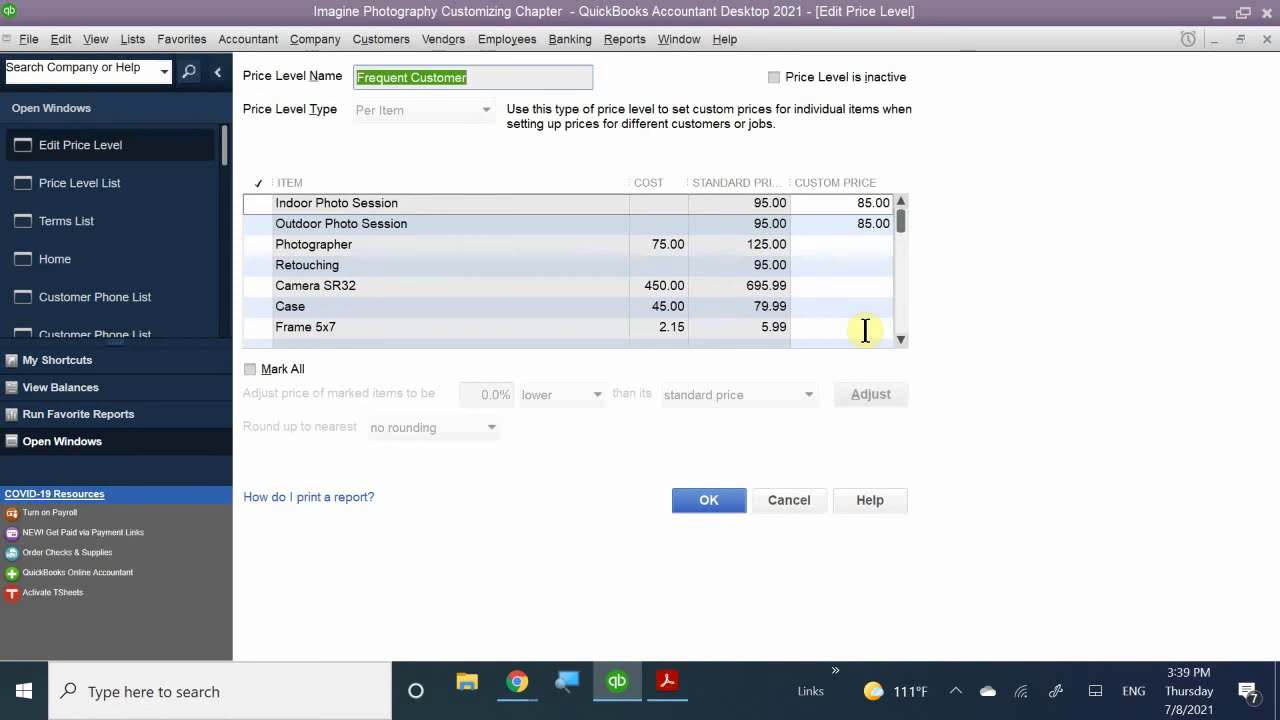
{"action": "left_click", "coordinate": [865, 330]}
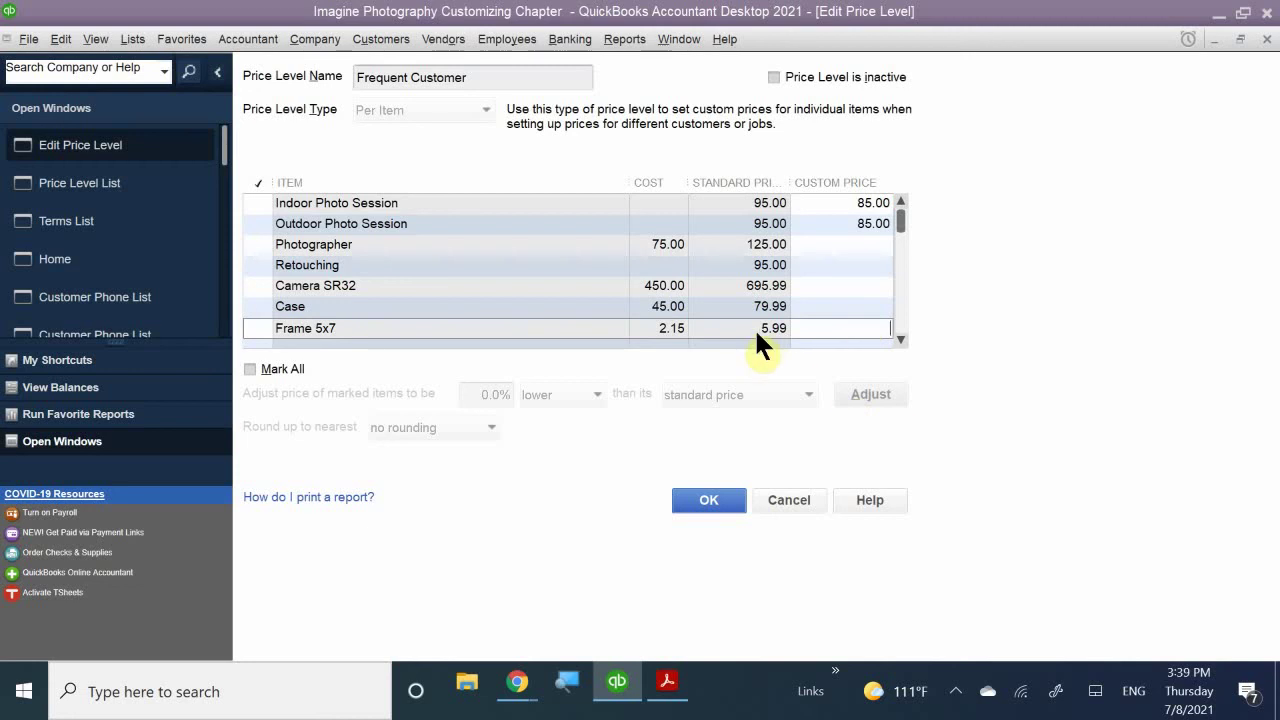
{"action": "type", "text": "0.00"}
{"action": "left_click", "coordinate": [709, 494]}
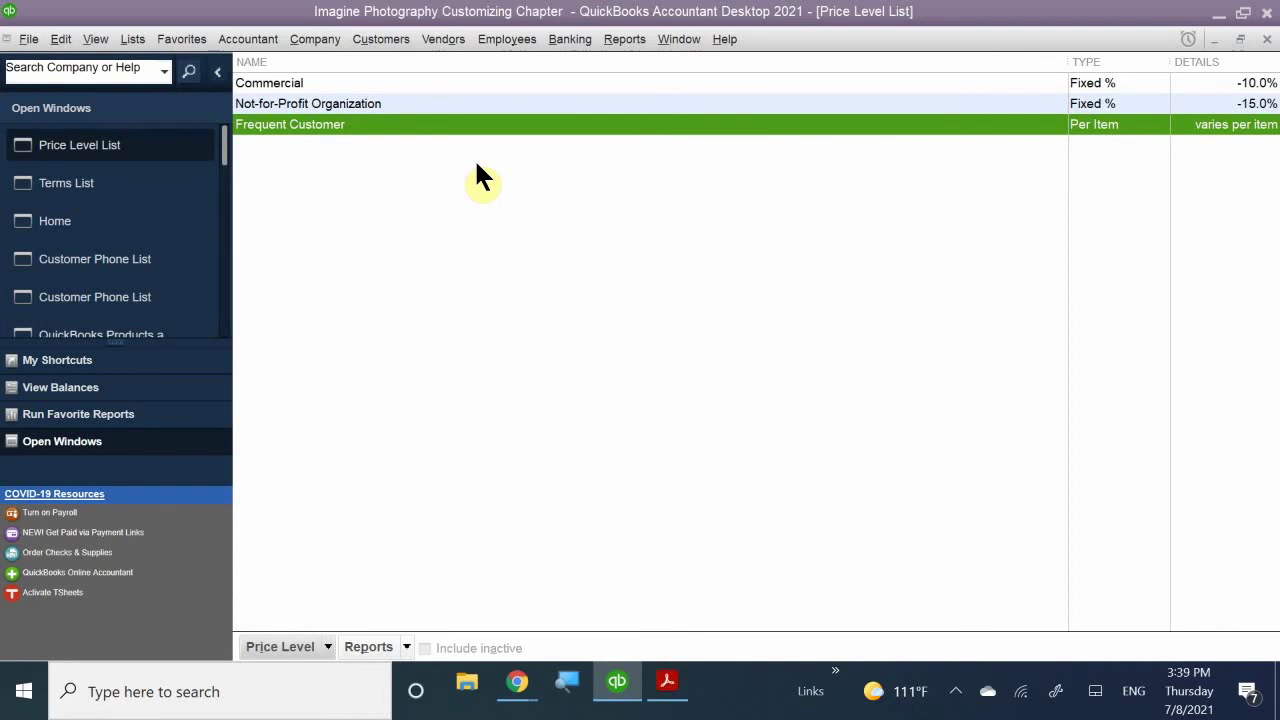
{"action": "right_click", "coordinate": [397, 174]}
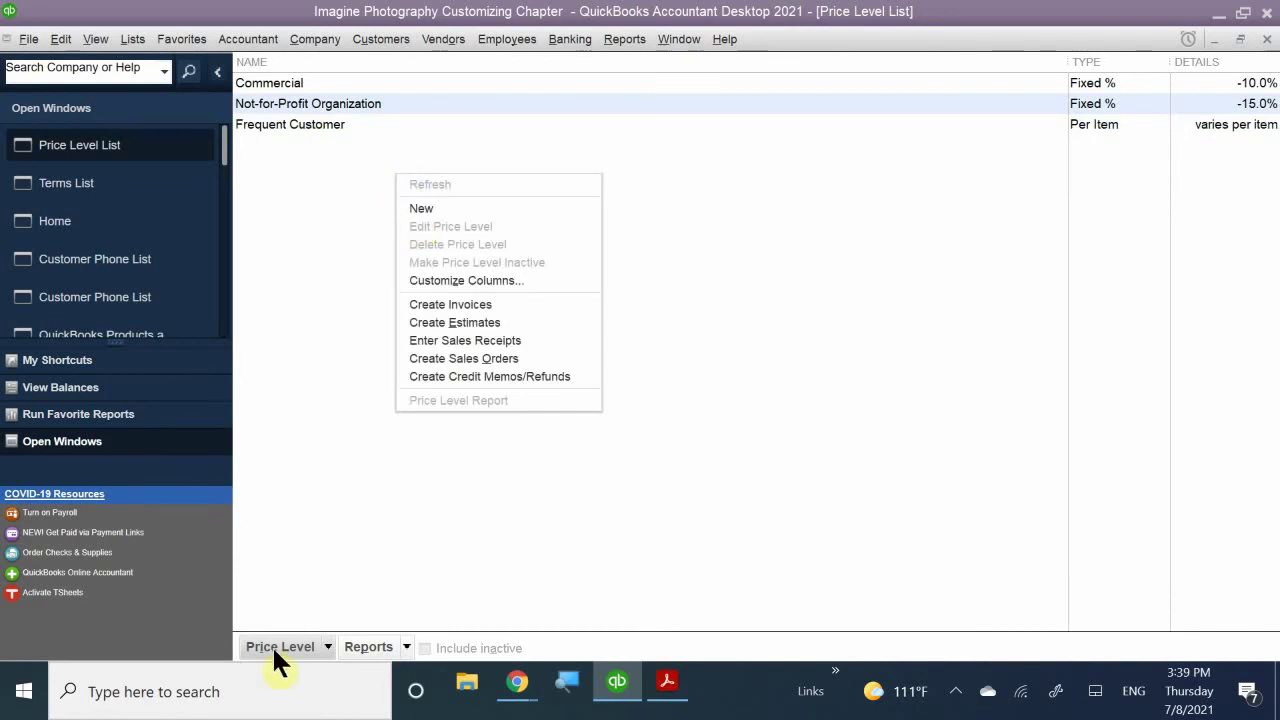
{"action": "left_click", "coordinate": [327, 643]}
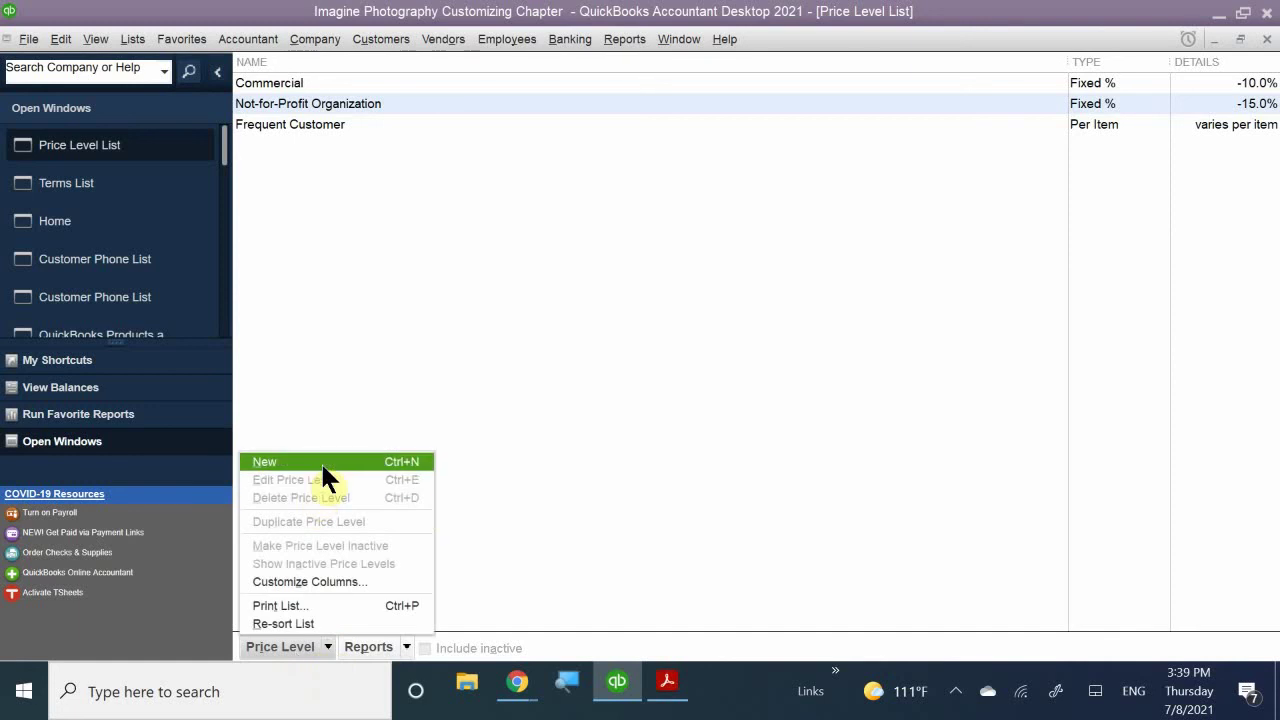
{"action": "left_click", "coordinate": [339, 187]}
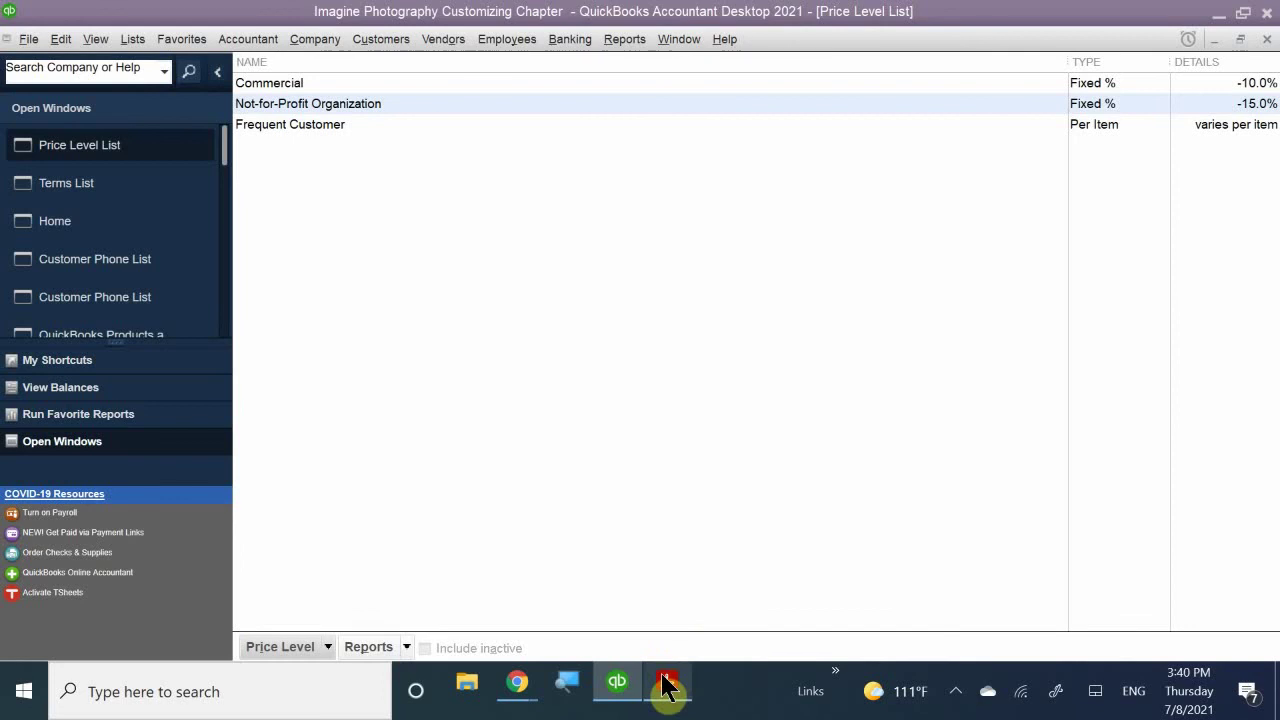
- Switch to the chapter PDF in Acrobat Reader and review the price level types through to the Custom Fields section
{"action": "mouse_move", "coordinate": [668, 685]}
{"action": "left_click", "coordinate": [680, 592]}
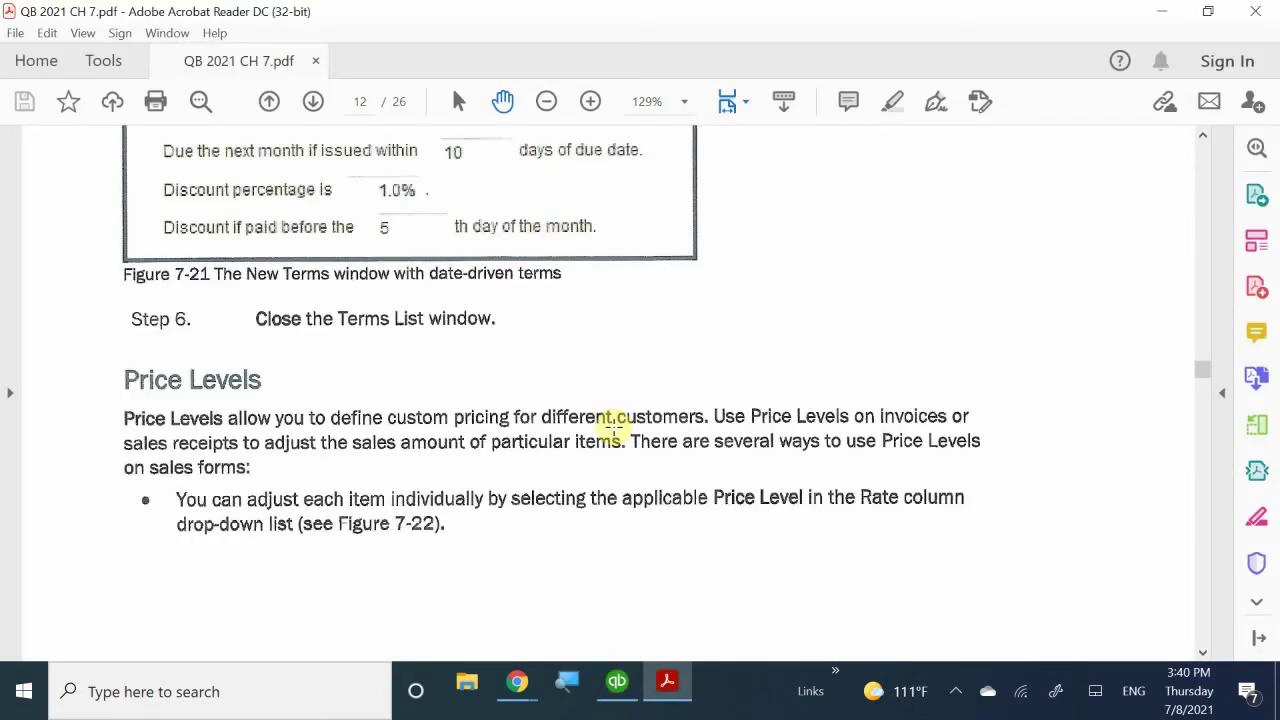
{"action": "scroll", "coordinate": [613, 426], "scroll_direction": "down", "scroll_amount": 10}
{"action": "scroll", "coordinate": [615, 425], "scroll_direction": "down", "scroll_amount": 12}
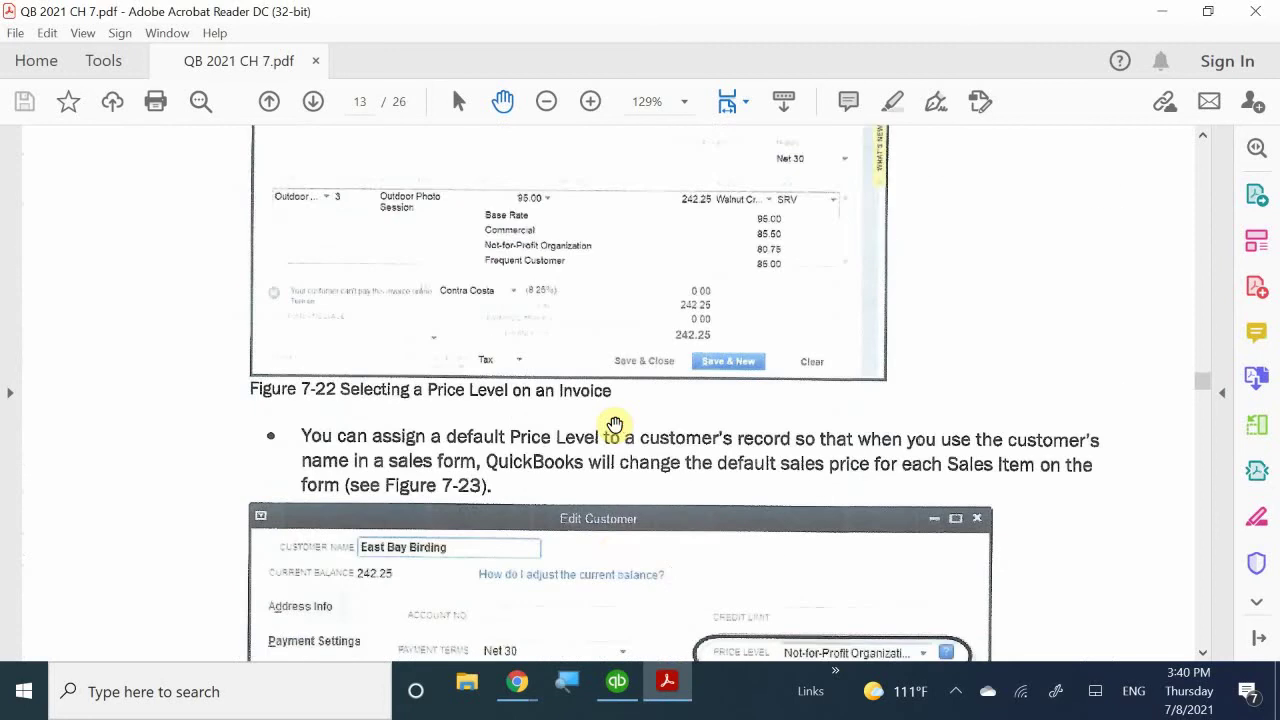
{"action": "scroll", "coordinate": [615, 425], "scroll_direction": "down", "scroll_amount": 12}
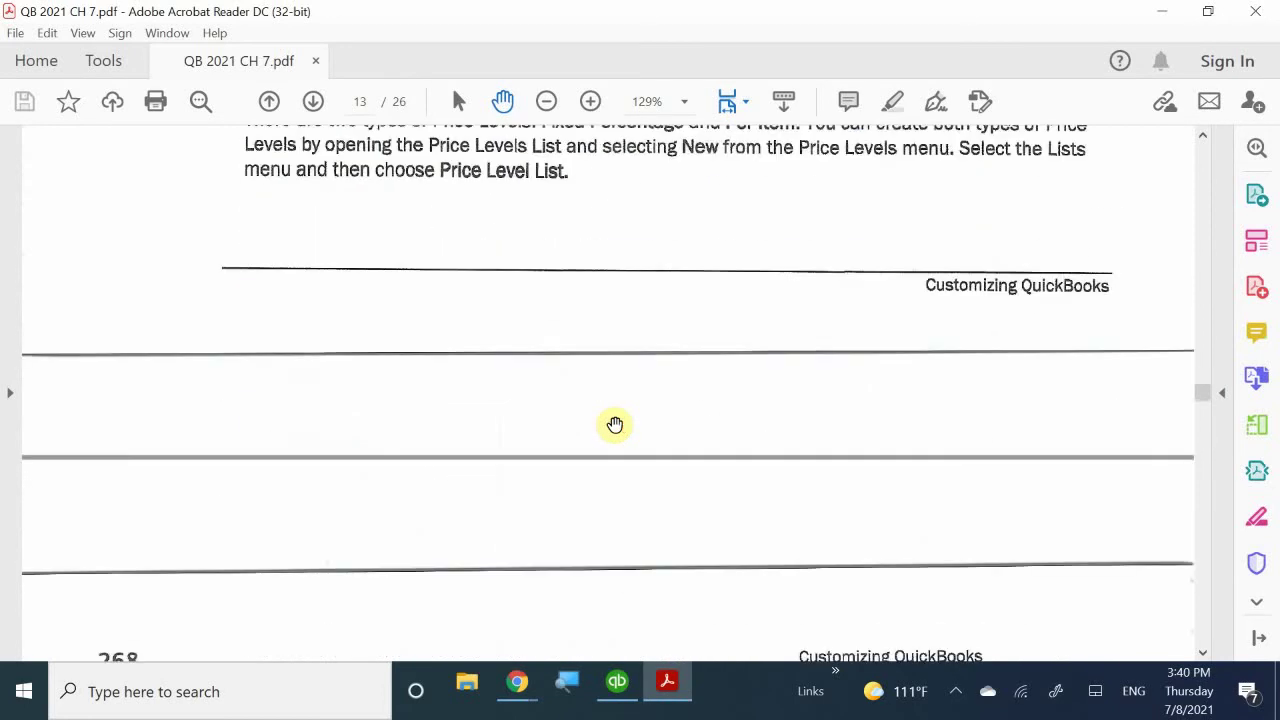
{"action": "scroll", "coordinate": [615, 425], "scroll_direction": "down", "scroll_amount": 12}
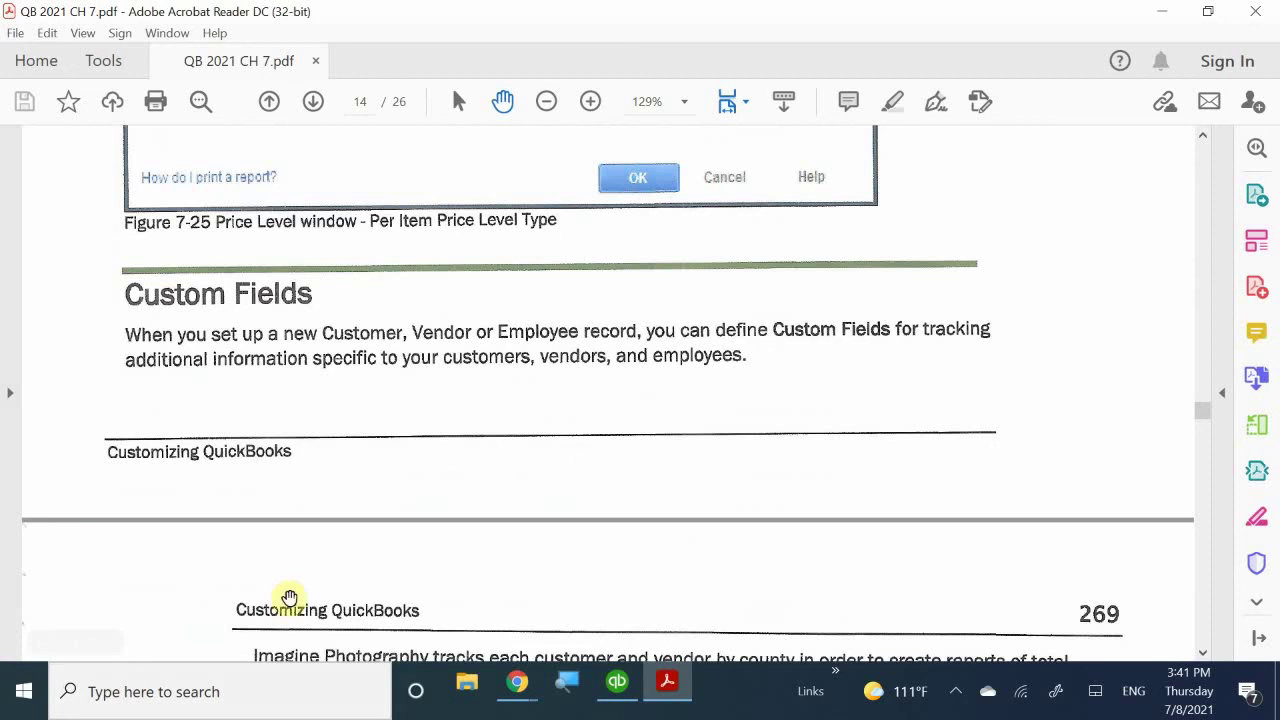
- Switch back to QuickBooks and close the Price Level List and the Terms List
{"action": "left_click", "coordinate": [617, 684]}
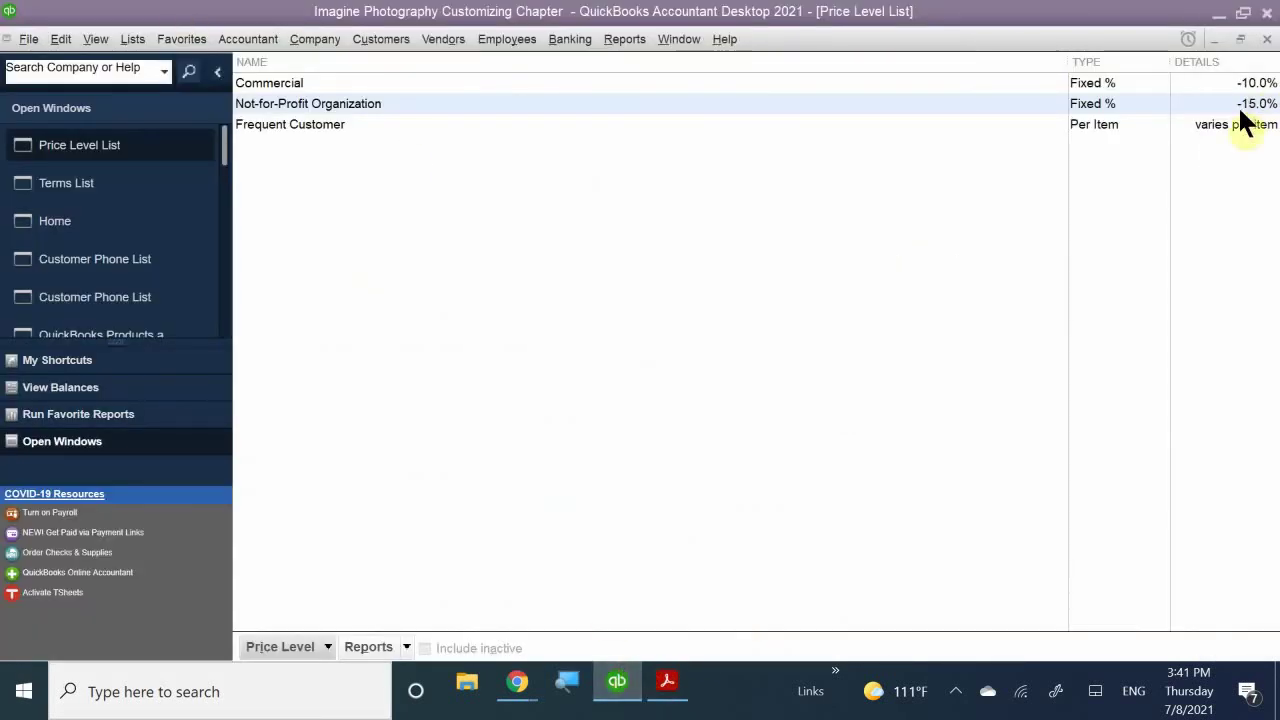
{"action": "left_click", "coordinate": [1270, 39]}
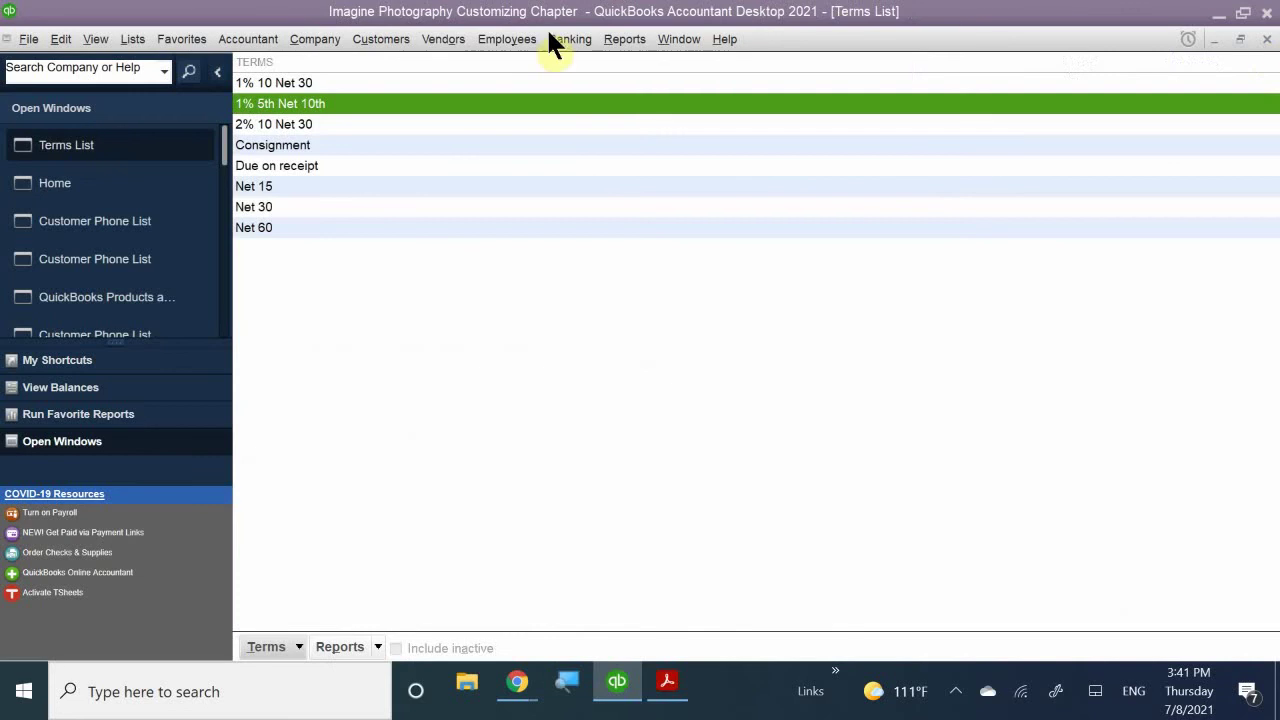
{"action": "left_click", "coordinate": [1267, 39]}
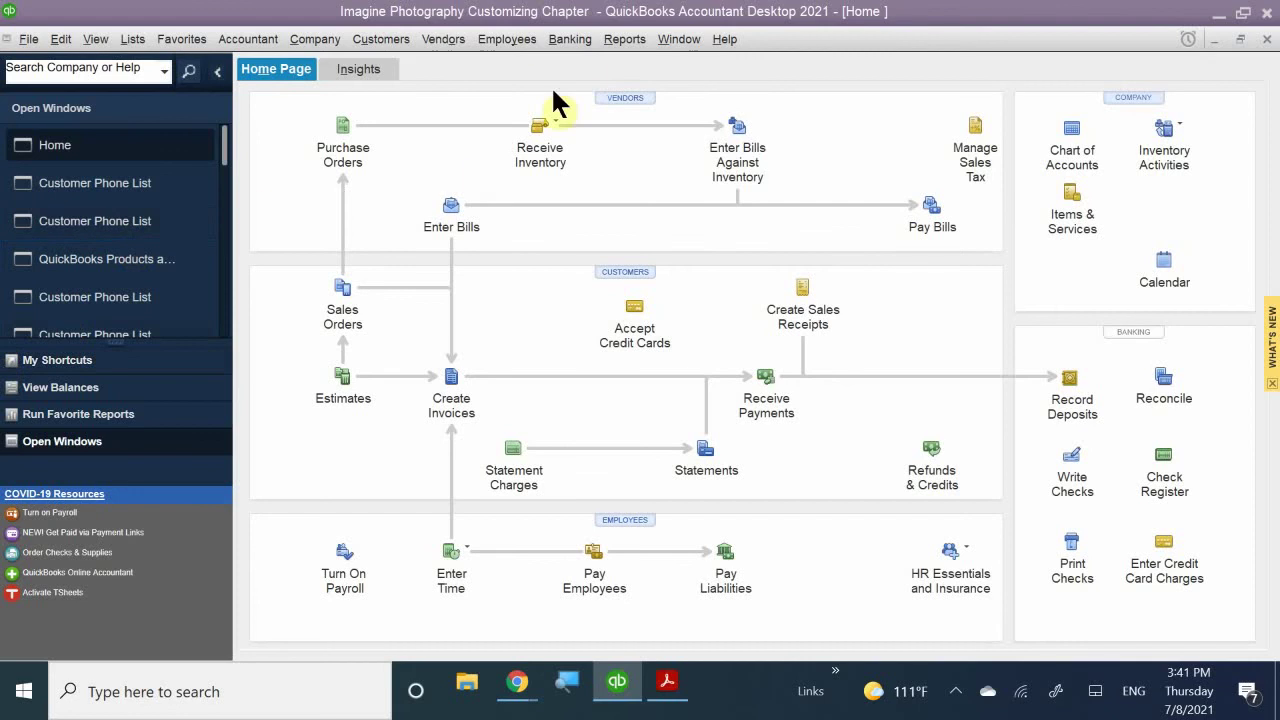
- Open the Customer Center, show the Customers & Jobs list and narrow it to make room for the customer information
{"action": "left_click", "coordinate": [608, 270]}
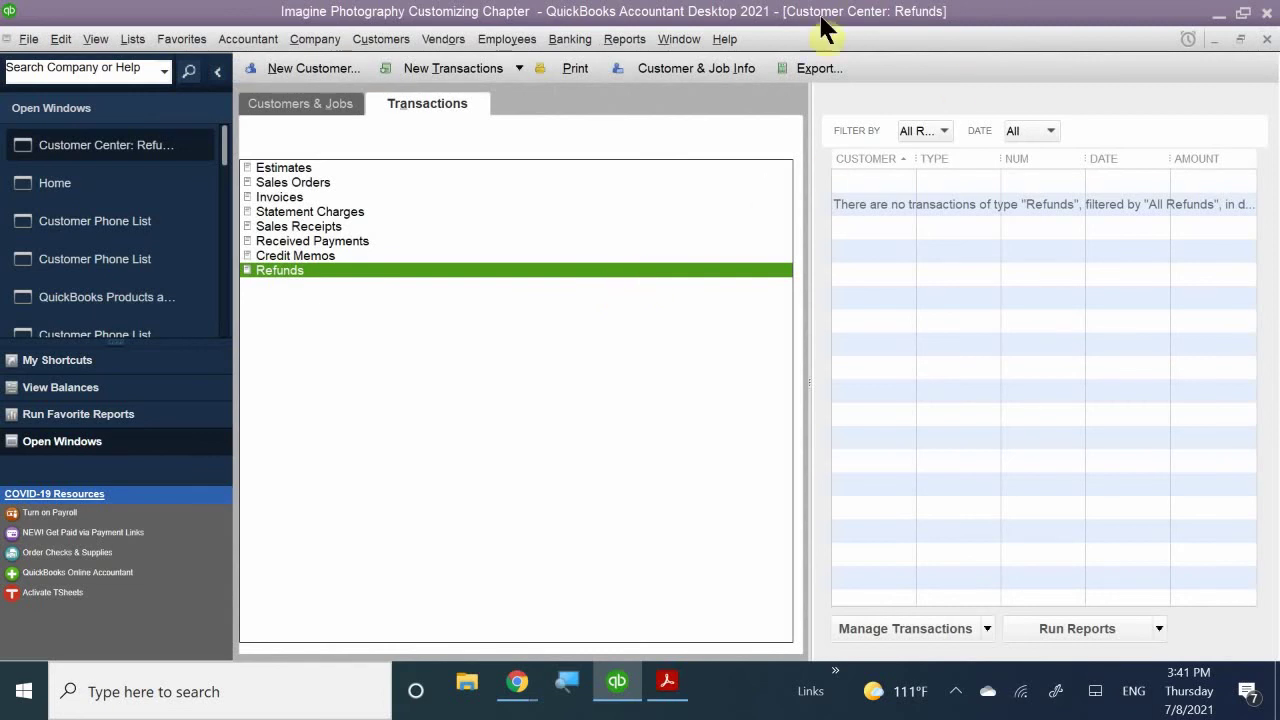
{"action": "left_click", "coordinate": [1260, 50]}
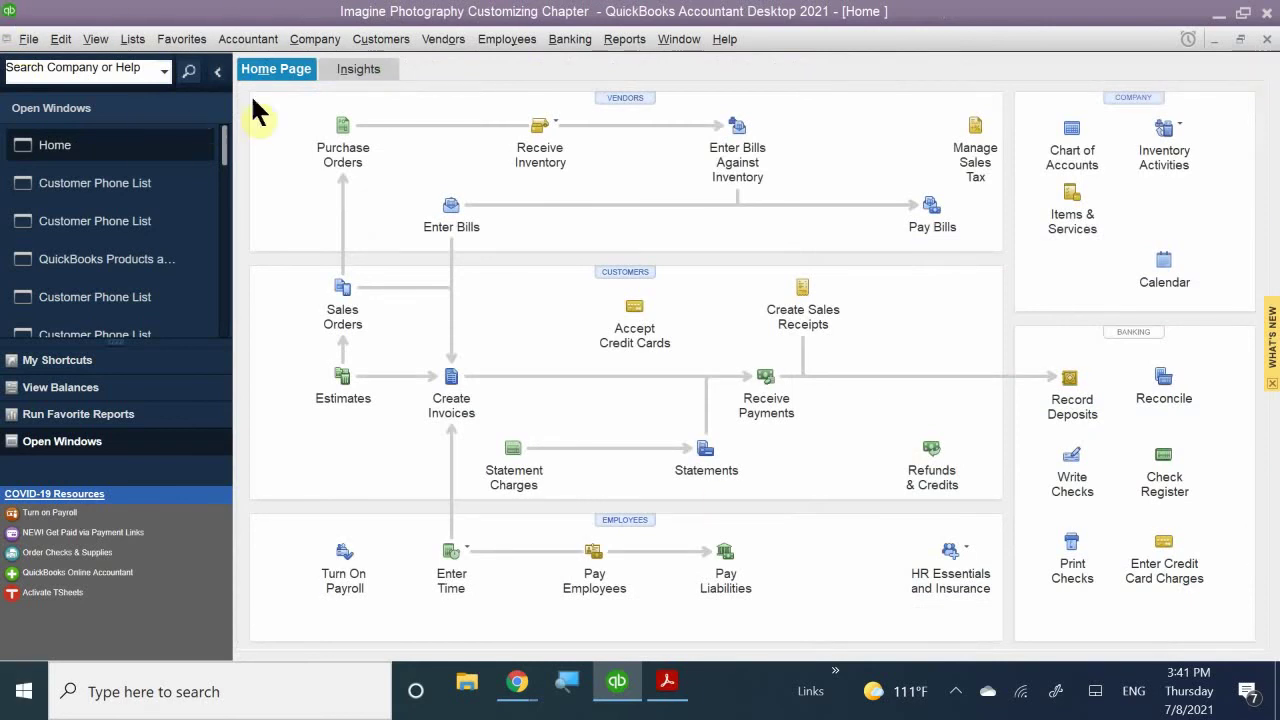
{"action": "left_click", "coordinate": [398, 36]}
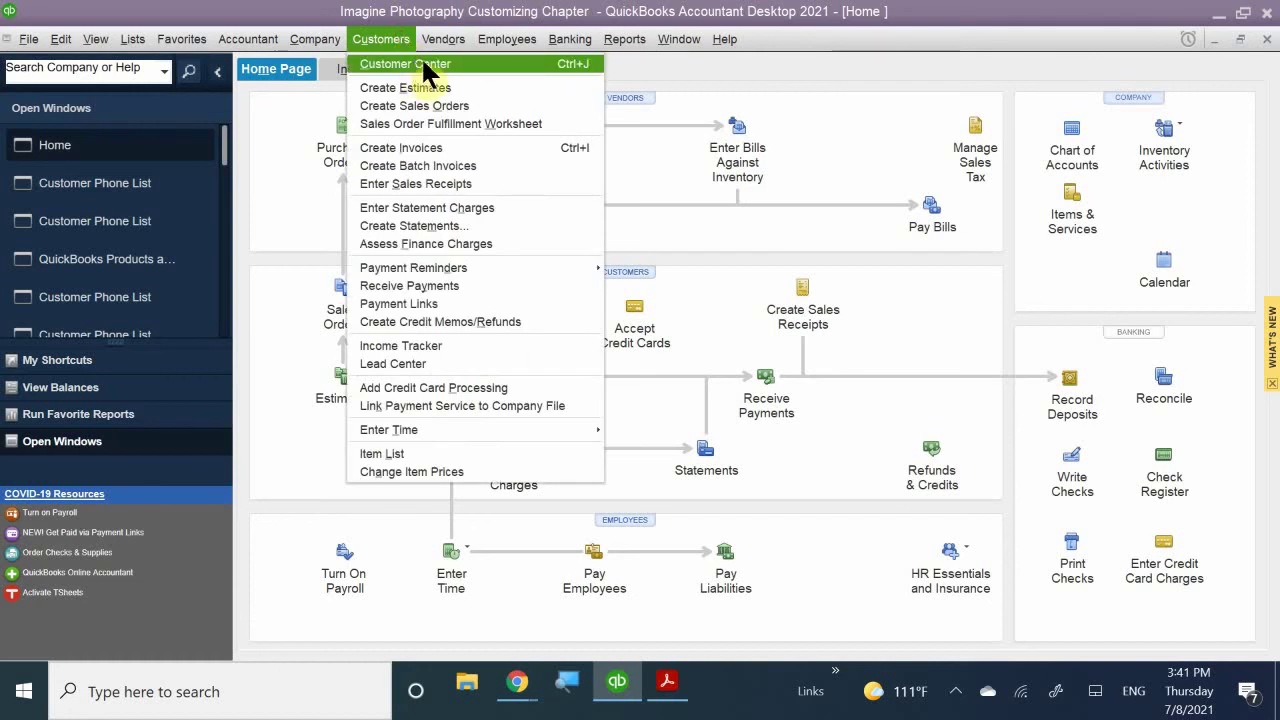
{"action": "left_click", "coordinate": [418, 63]}
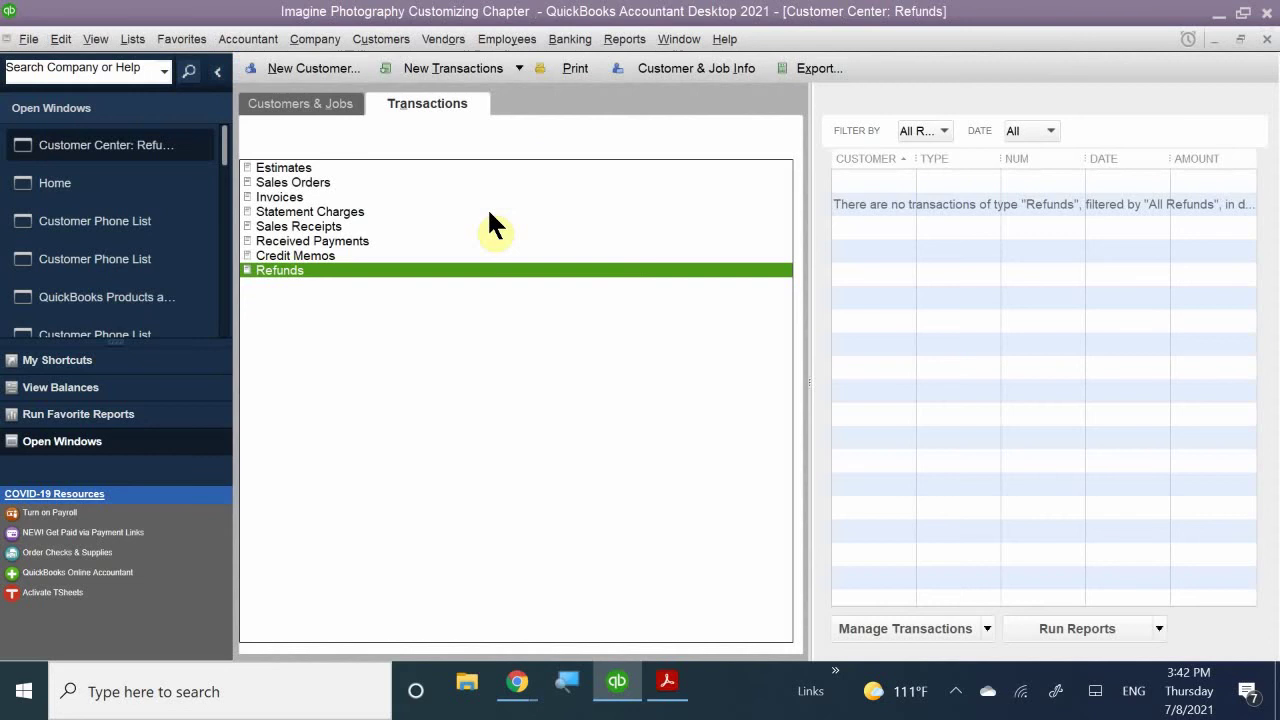
{"action": "left_click", "coordinate": [303, 104]}
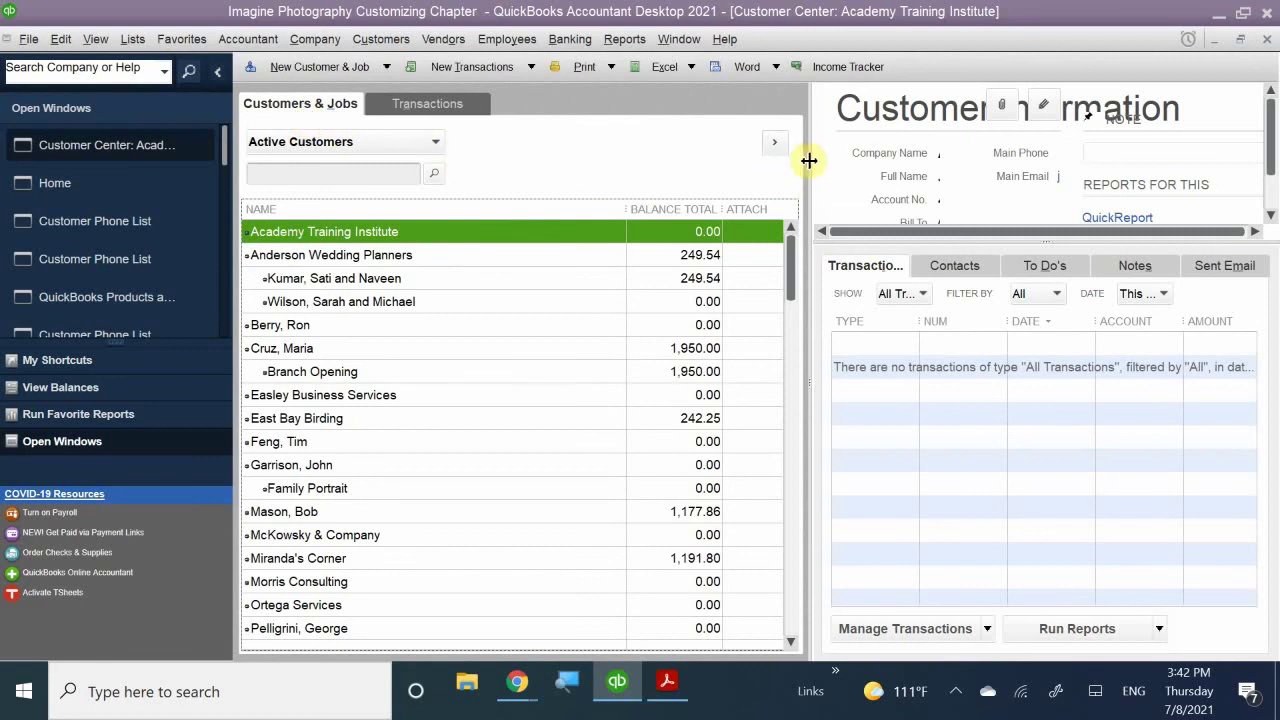
{"action": "left_click_drag", "start_coordinate": [808, 158], "coordinate": [580, 141]}
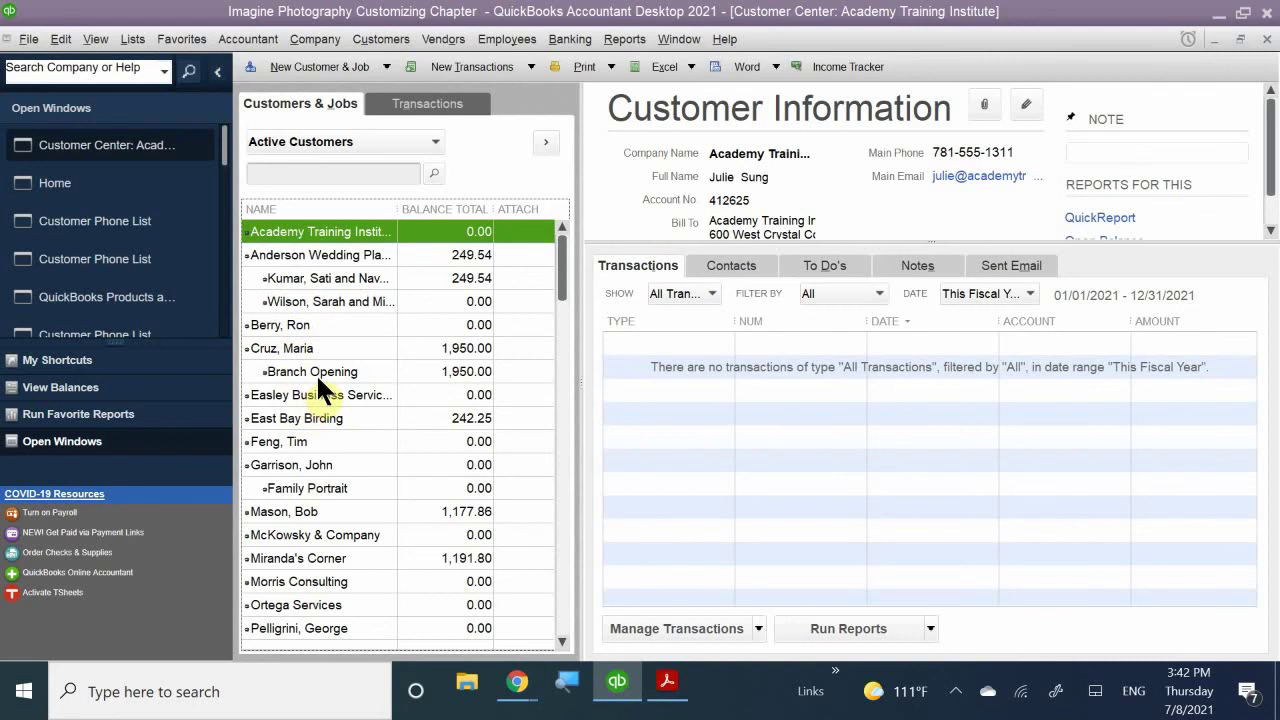
- Open the record of the individual customer with the 1,177.86 balance for editing
{"action": "scroll", "coordinate": [330, 395], "scroll_direction": "down", "scroll_amount": 1}
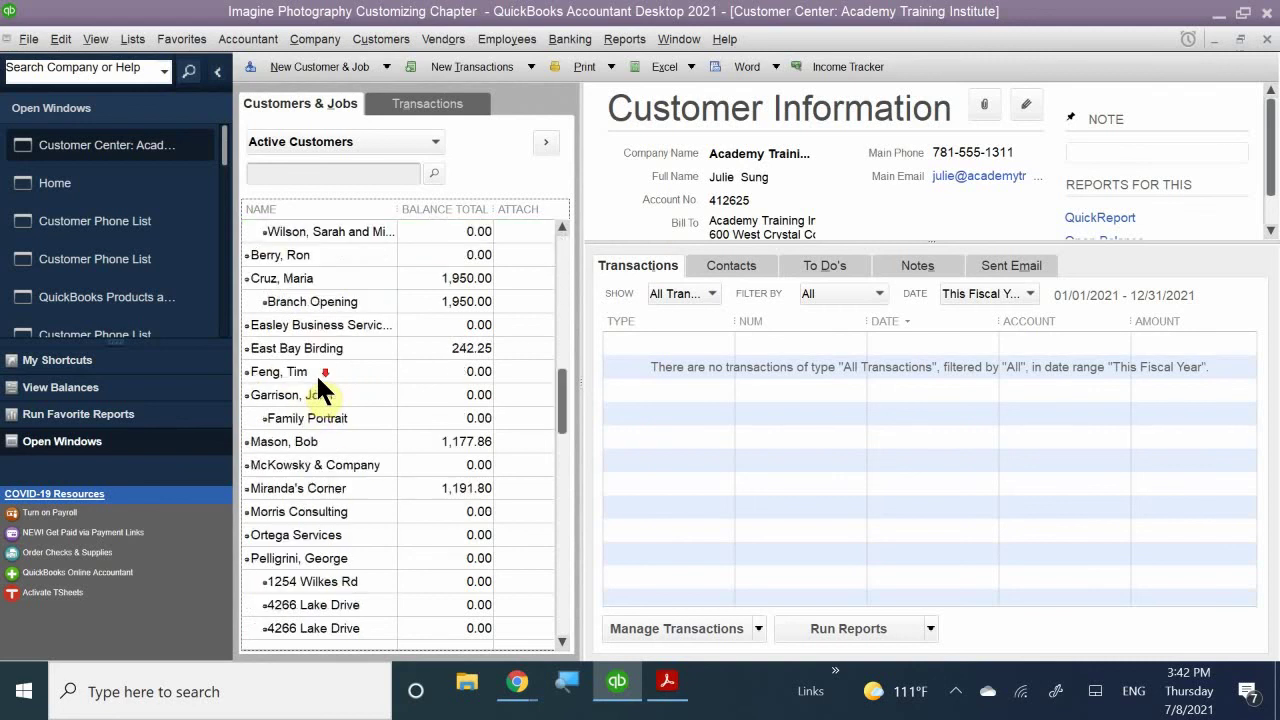
{"action": "left_click", "coordinate": [292, 446]}
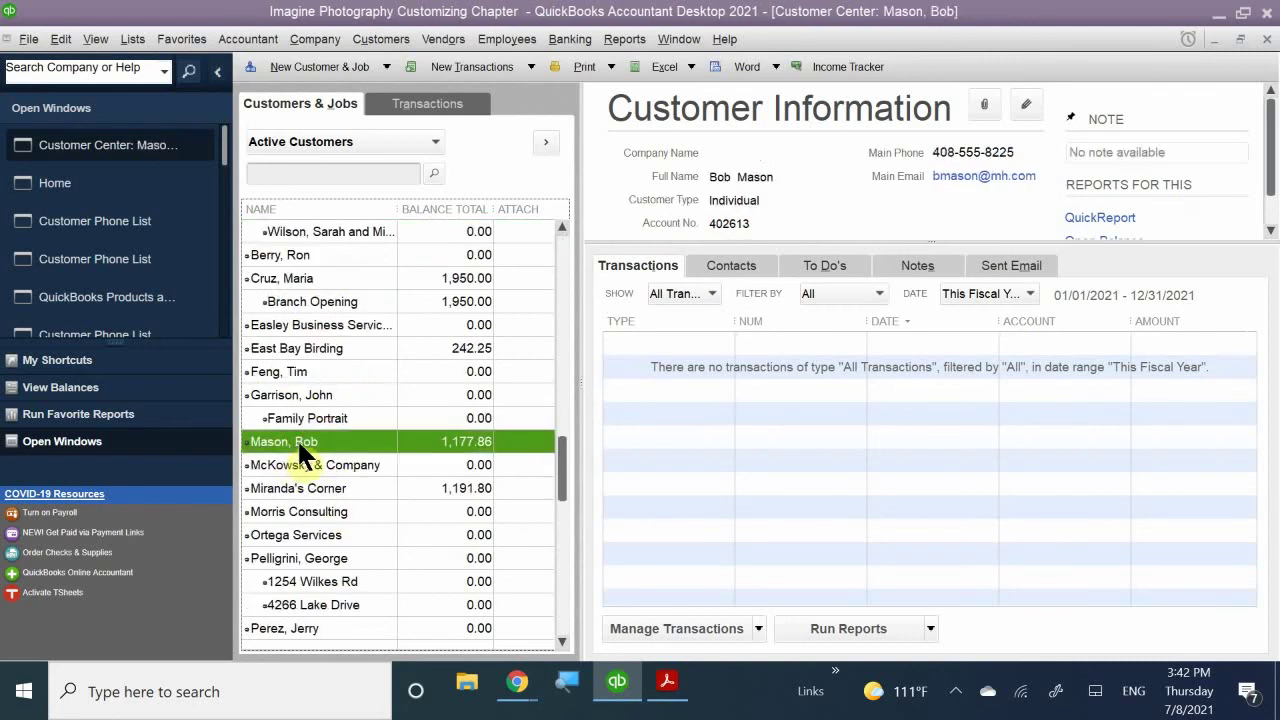
{"action": "double_click", "coordinate": [297, 441]}
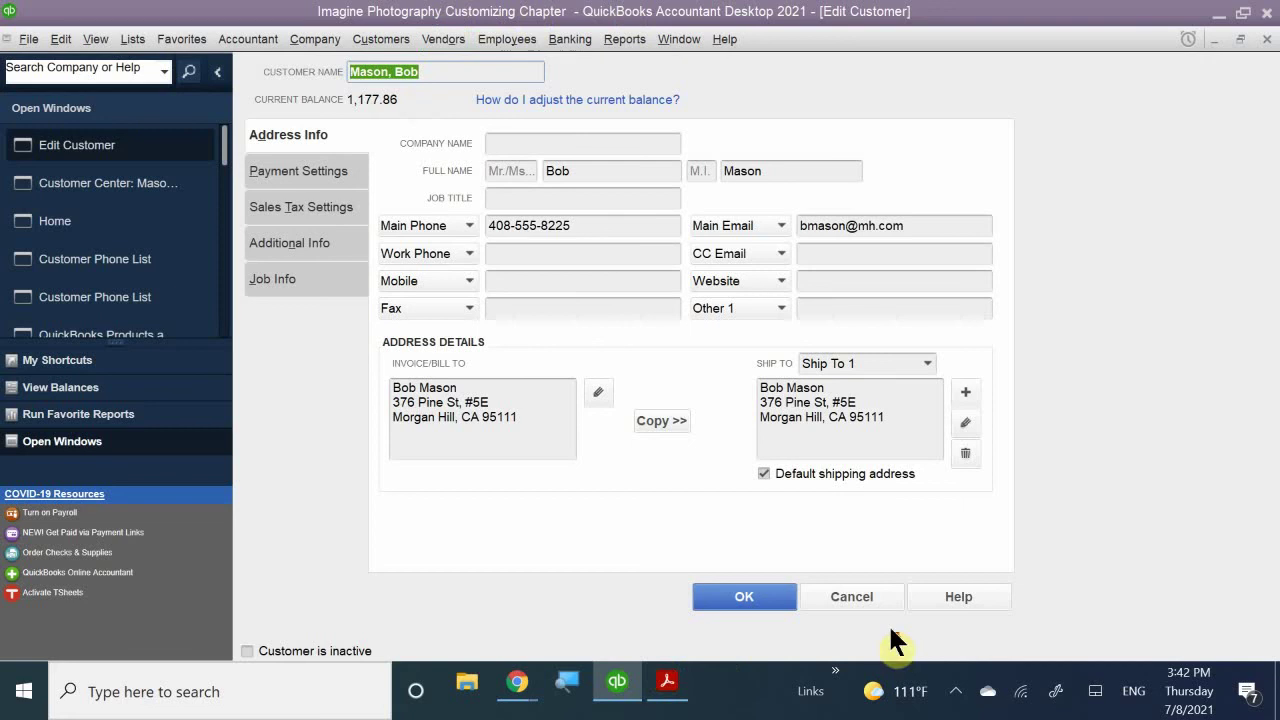
- Review the customer's payment settings, sales tax settings and additional info with the custom fields
{"action": "left_click", "coordinate": [280, 173]}
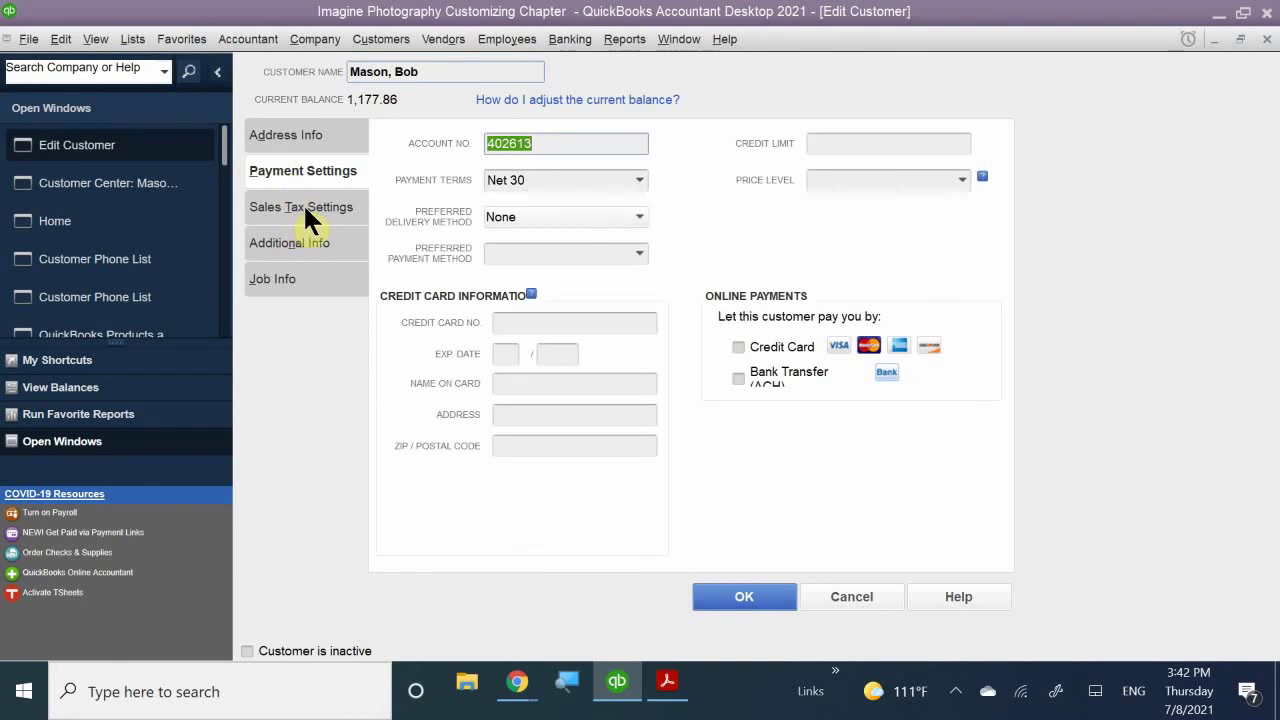
{"action": "left_click", "coordinate": [303, 206]}
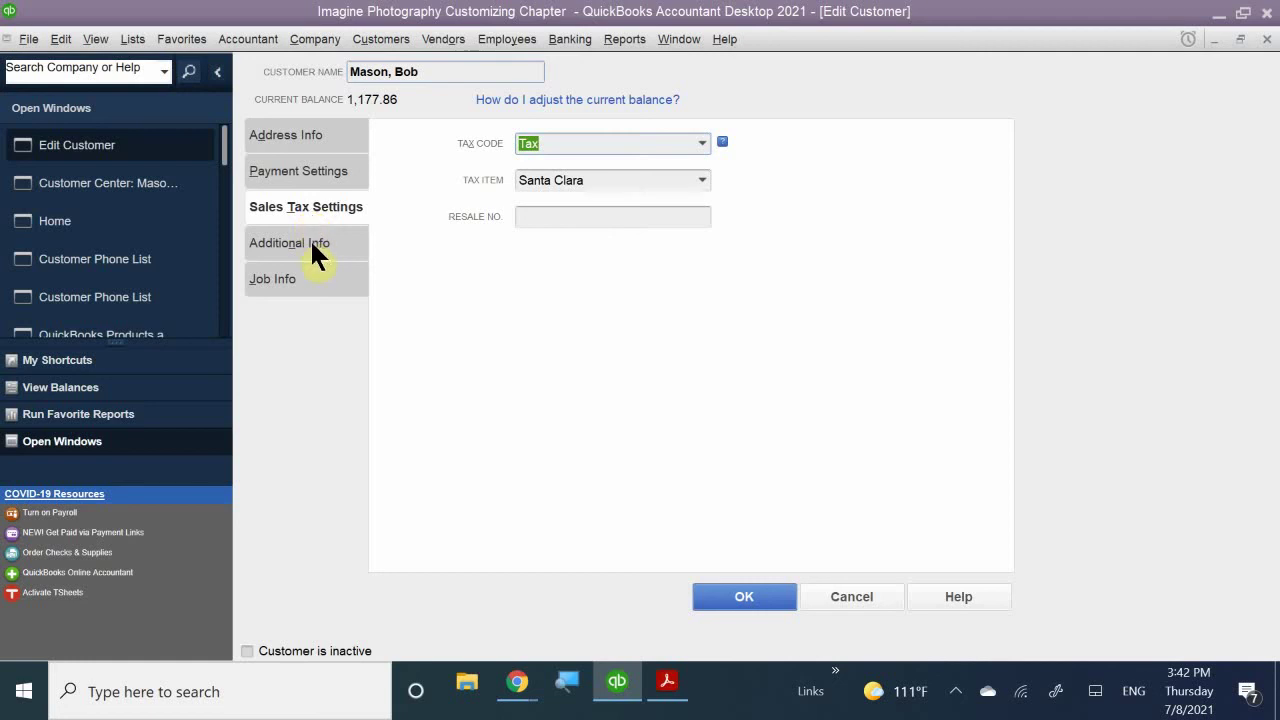
{"action": "left_click", "coordinate": [312, 244]}
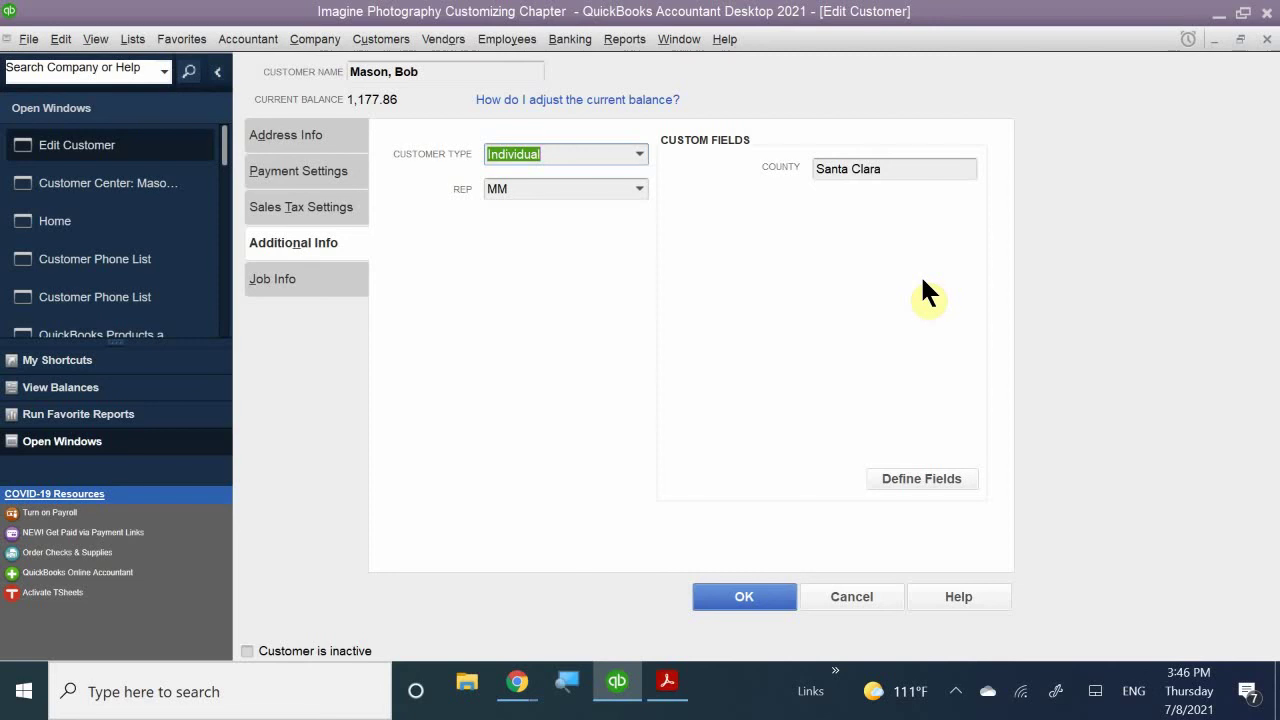
- Open the custom field definitions for names and enable the Spouse Name field for vendors
{"action": "left_click", "coordinate": [922, 480]}
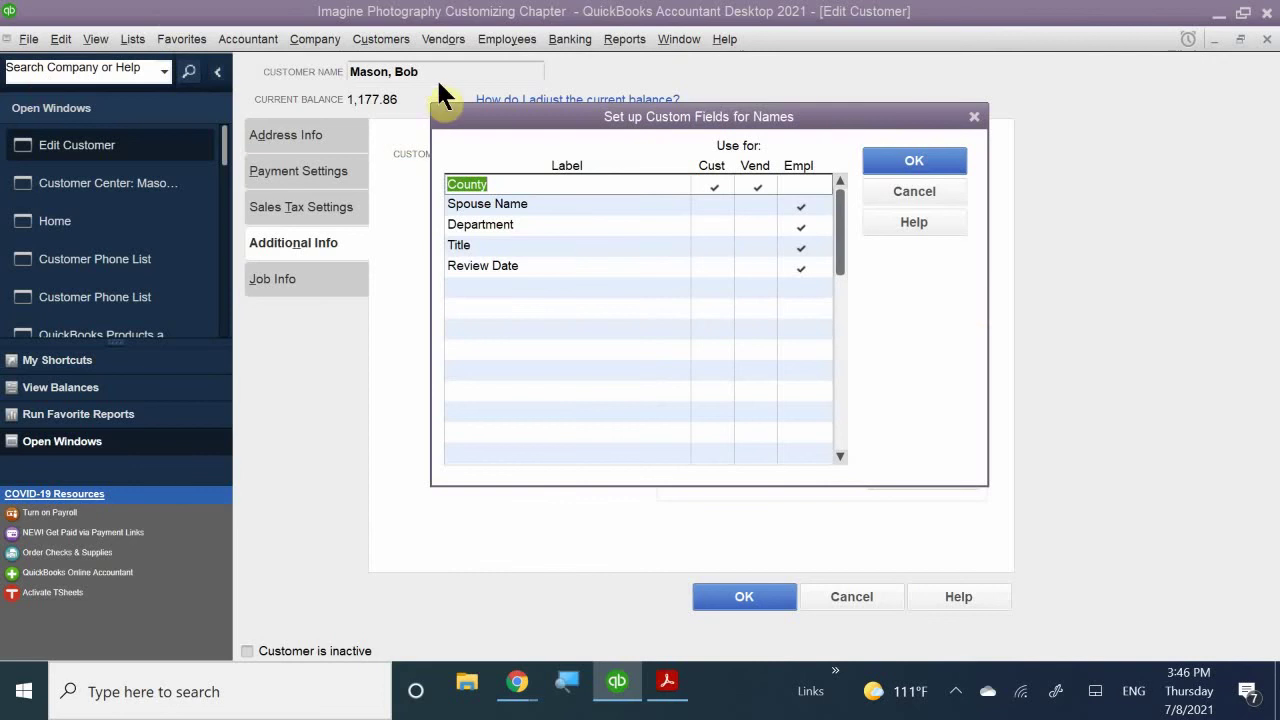
{"action": "left_click_drag", "start_coordinate": [579, 115], "coordinate": [500, 85]}
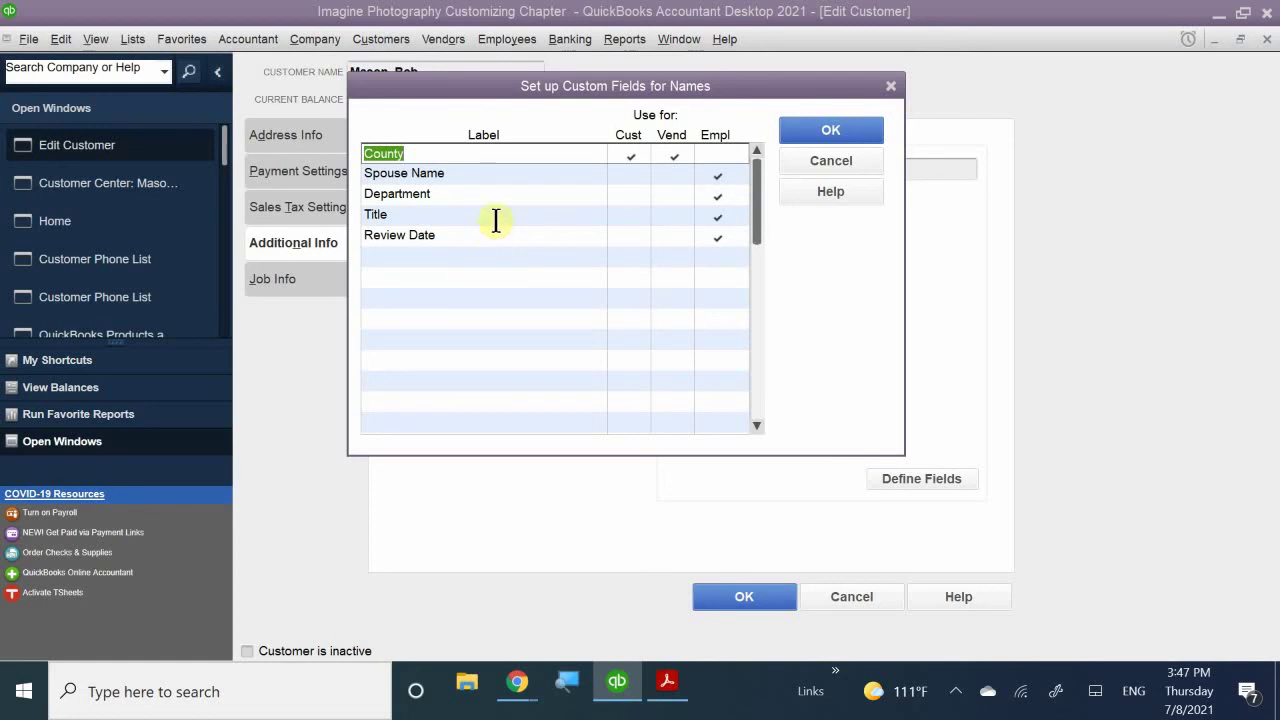
{"action": "left_click", "coordinate": [683, 177]}
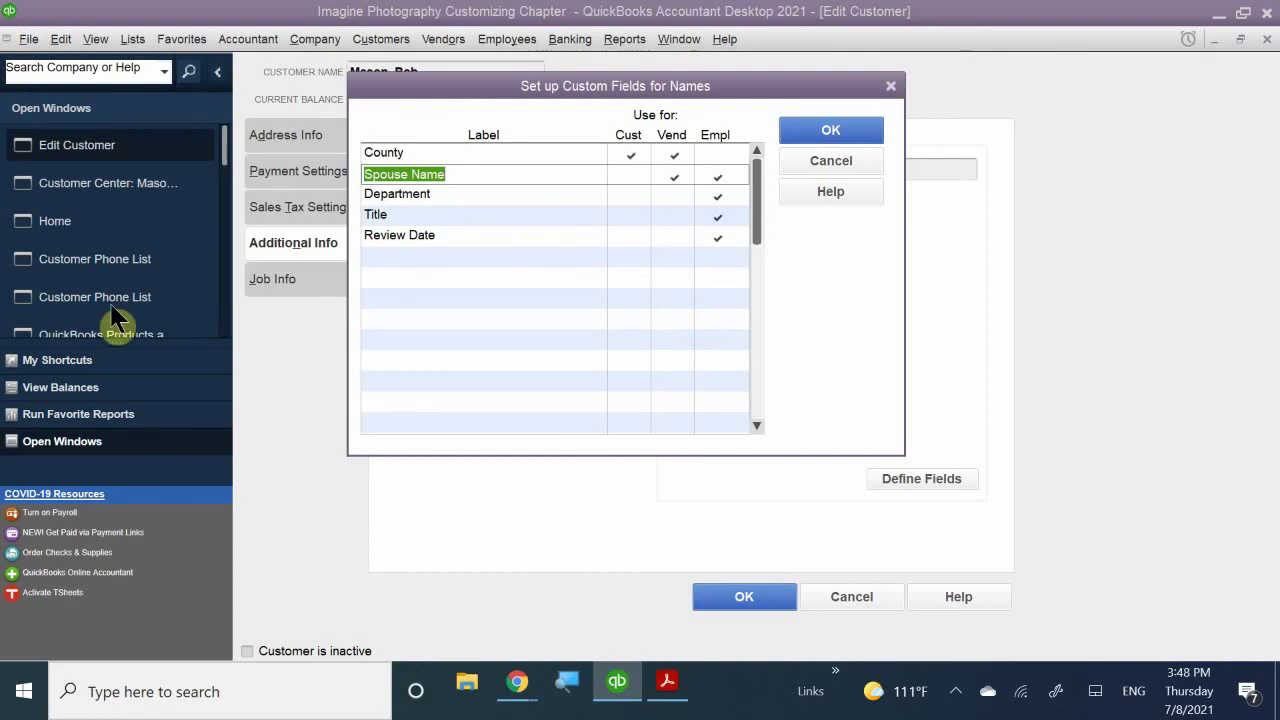
- Add a custom field labelled Pets for use with customers and employees
{"action": "left_click", "coordinate": [398, 256]}
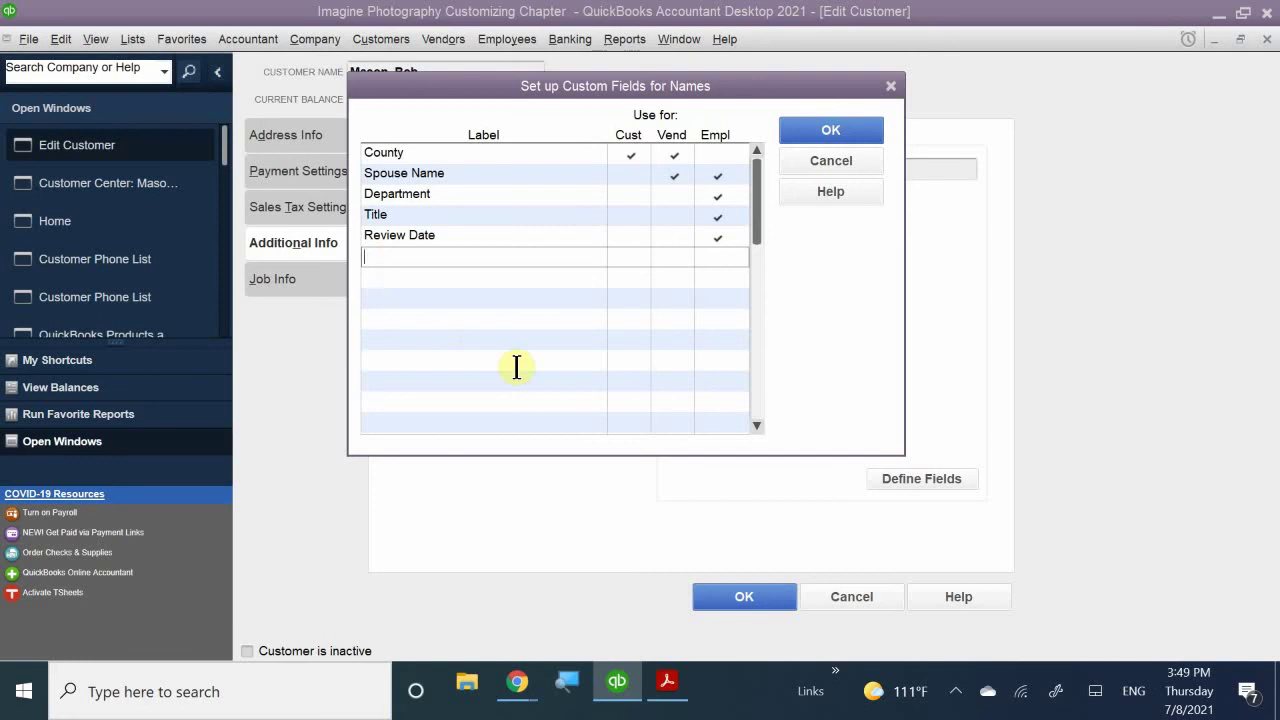
{"action": "type", "text": "Pets"}
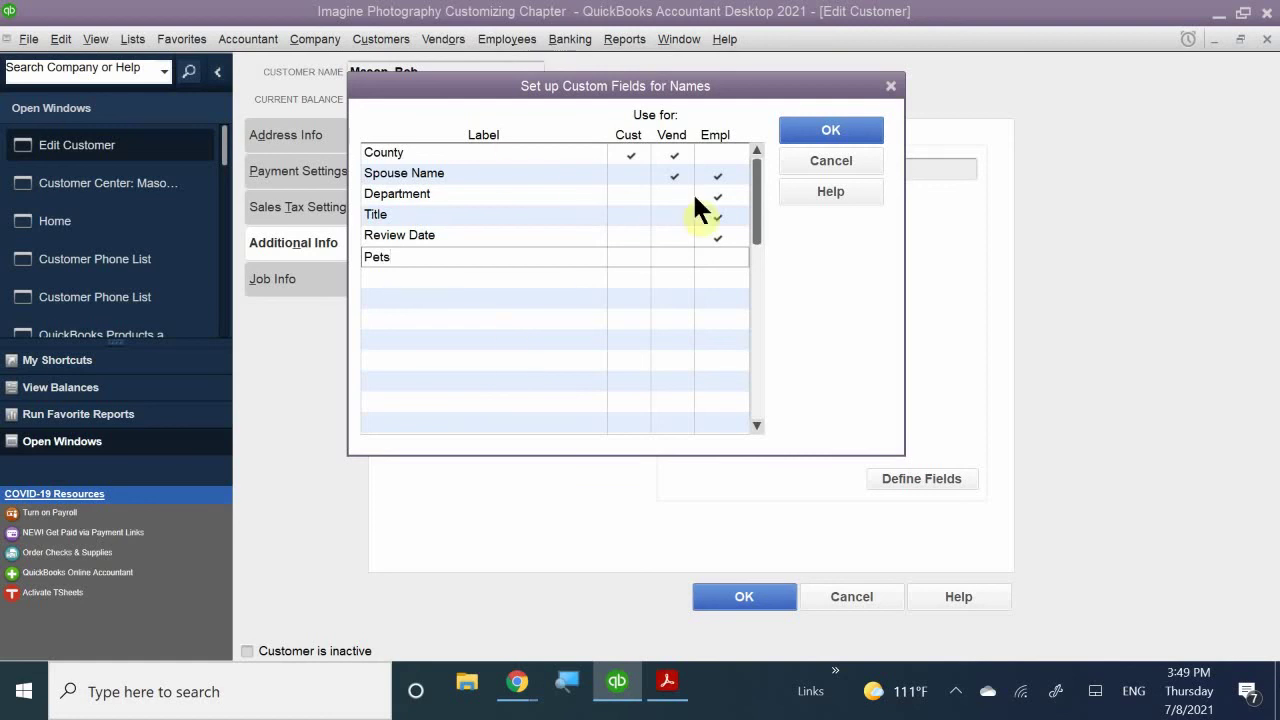
{"action": "left_click", "coordinate": [630, 257]}
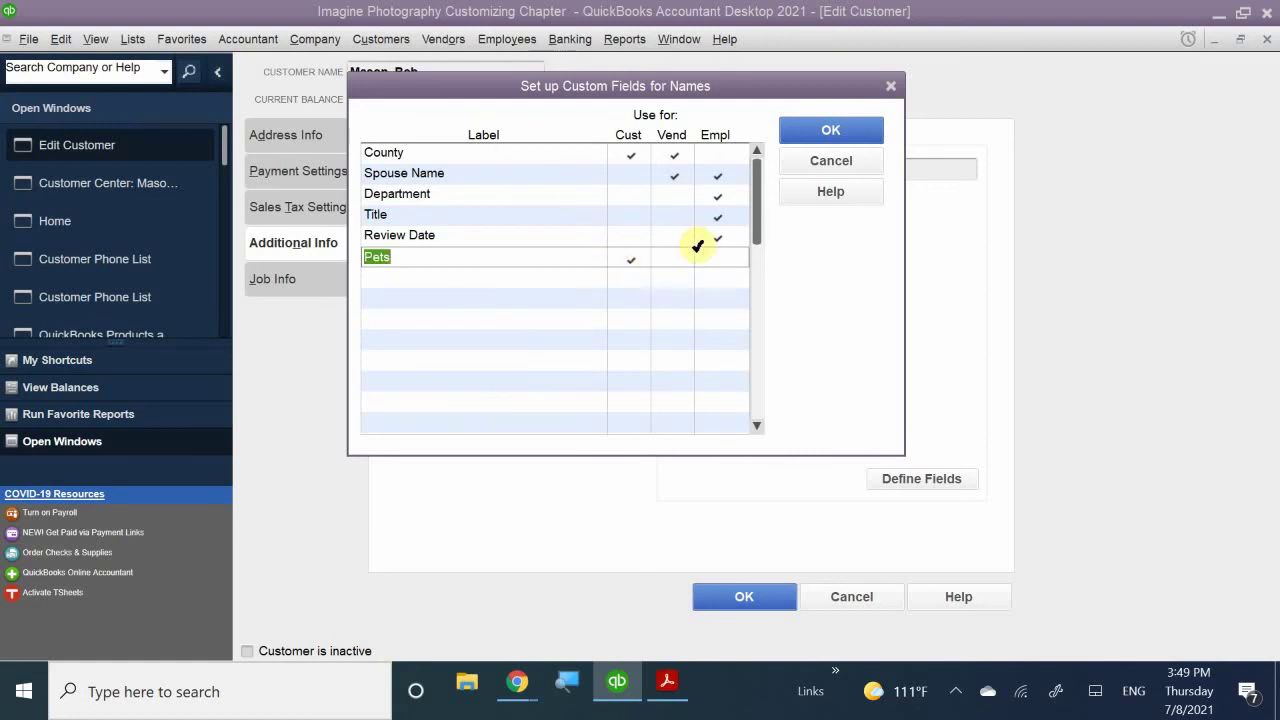
{"action": "left_click", "coordinate": [715, 257]}
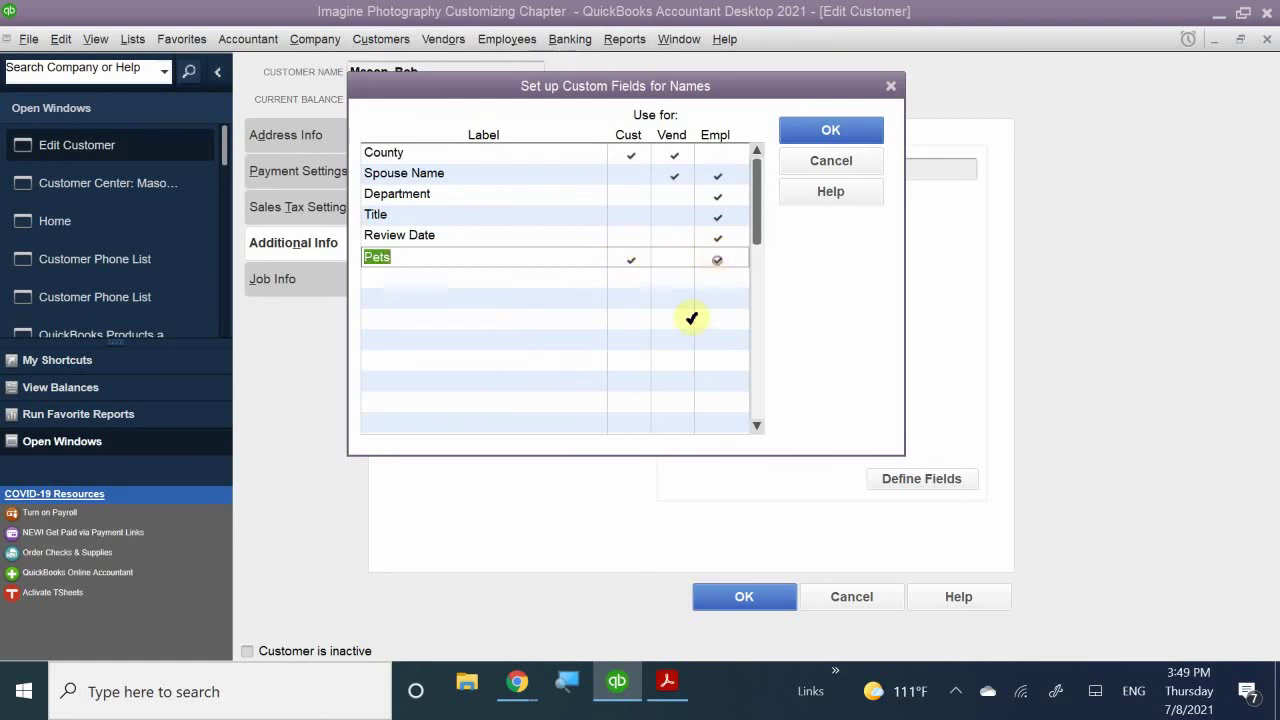
- Add a custom field labelled Hobbies for use with customers and employees
{"action": "left_click", "coordinate": [440, 278]}
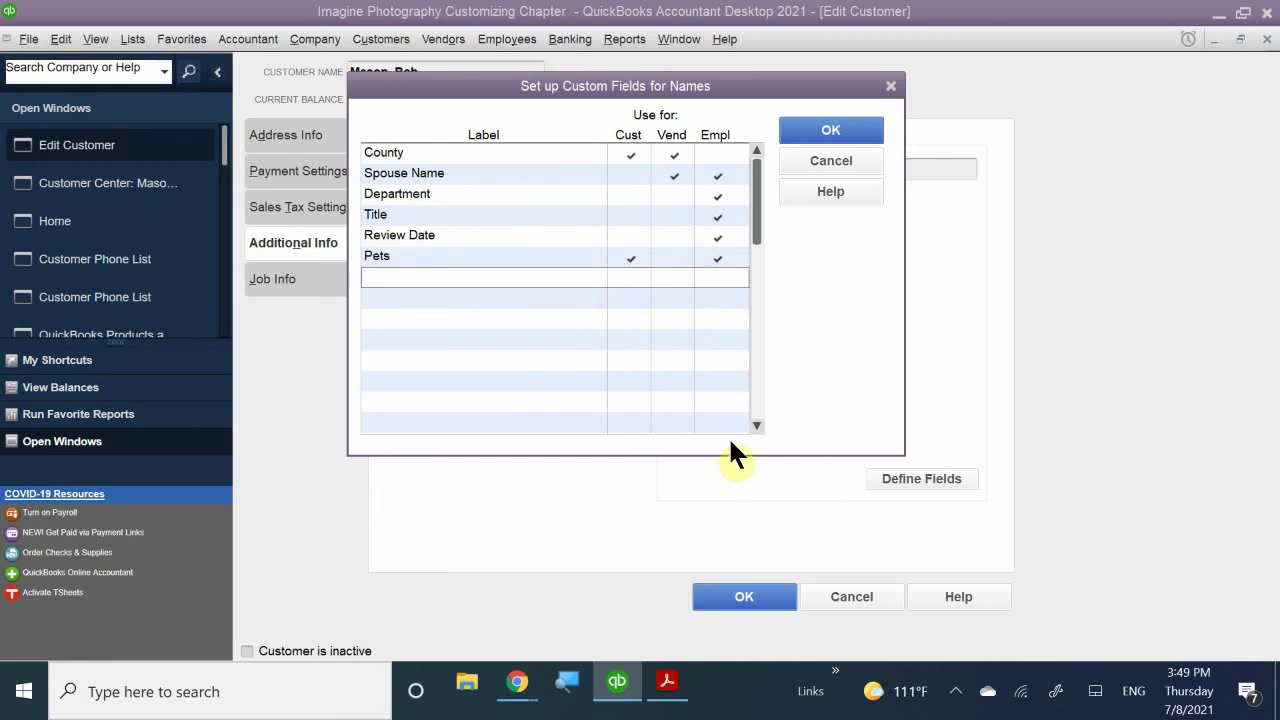
{"action": "type", "text": "Hobbies"}
{"action": "left_click", "coordinate": [625, 275]}
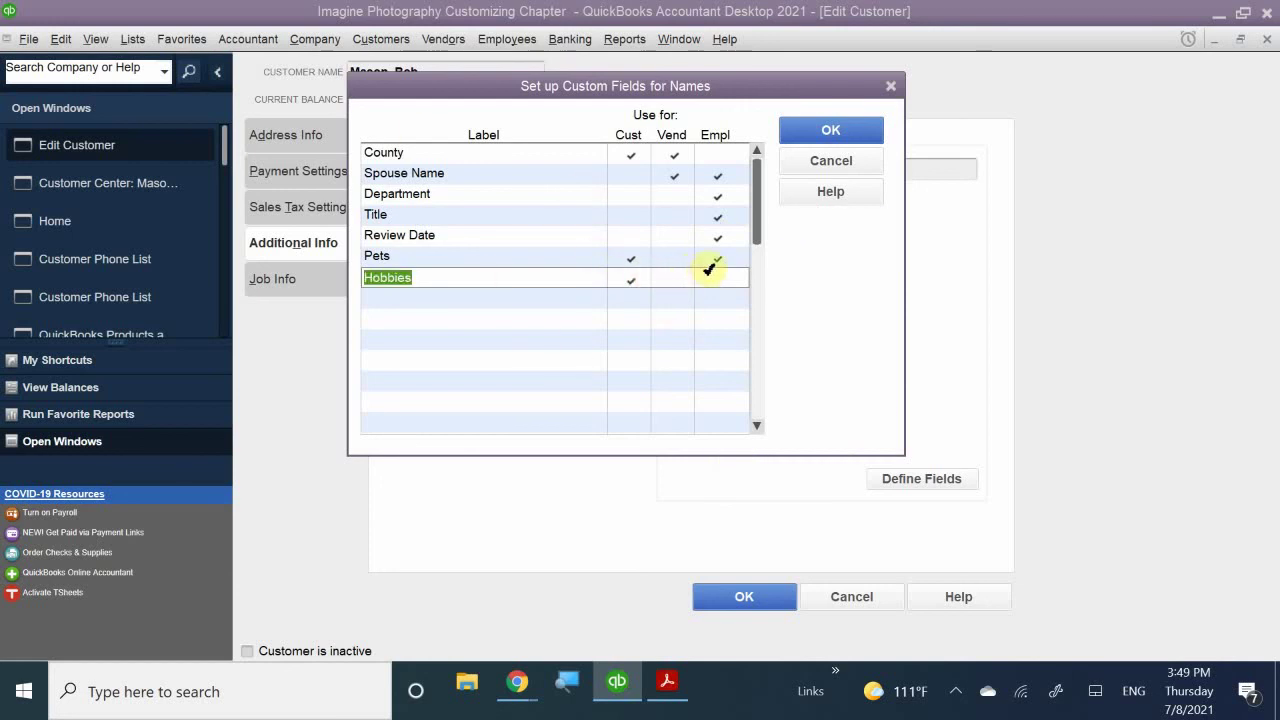
{"action": "left_click", "coordinate": [712, 276]}
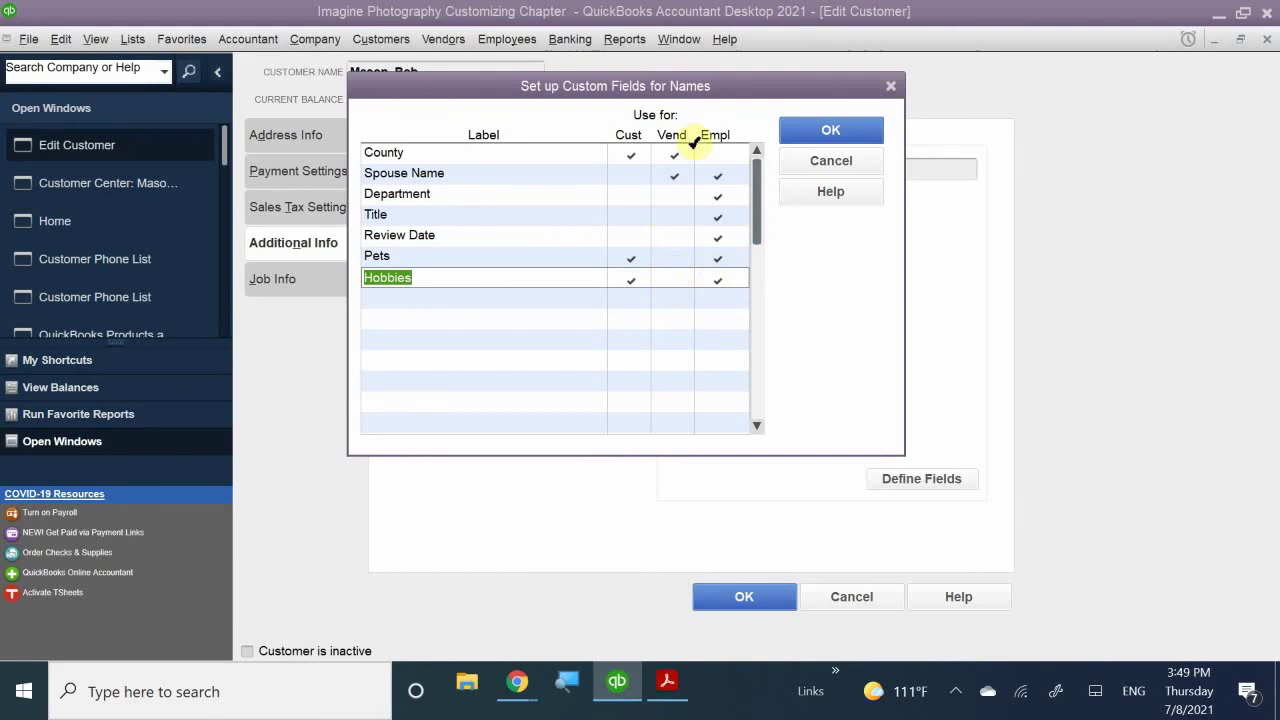
- Save the custom field definitions and dismiss the information message, choosing not to display it in the future
{"action": "left_click", "coordinate": [798, 120]}
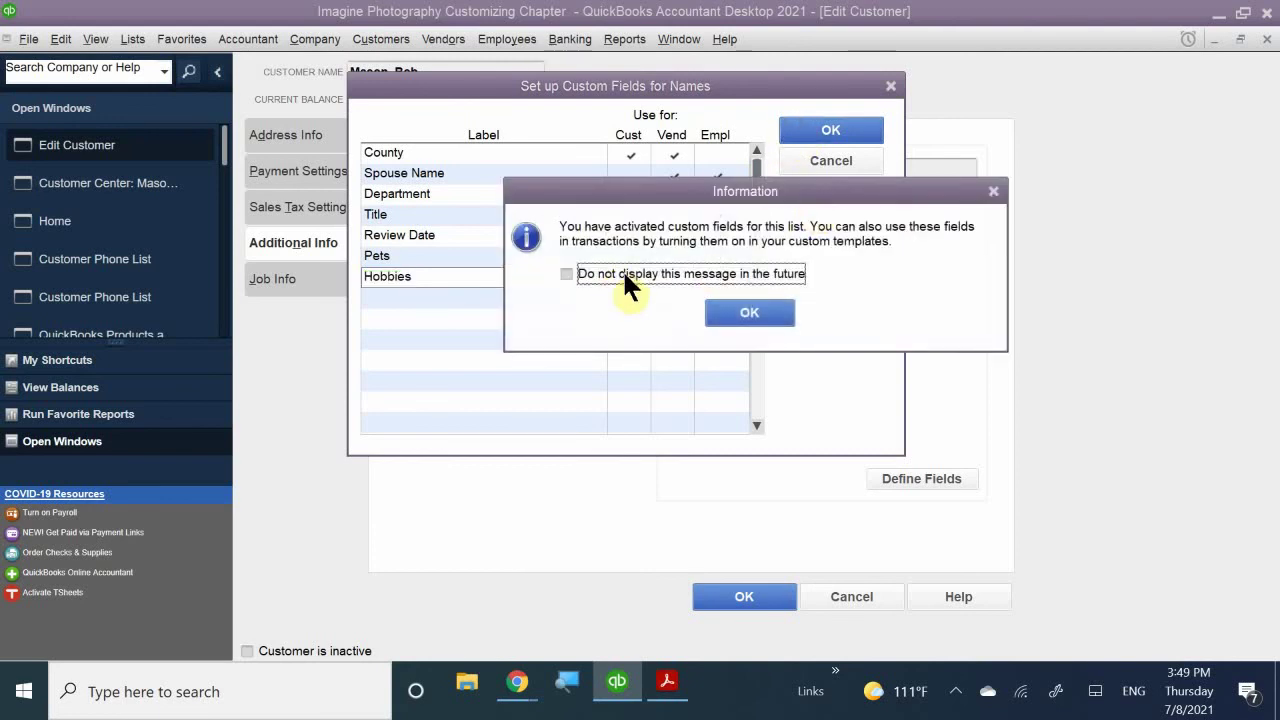
{"action": "left_click", "coordinate": [622, 273]}
{"action": "left_click", "coordinate": [748, 312]}
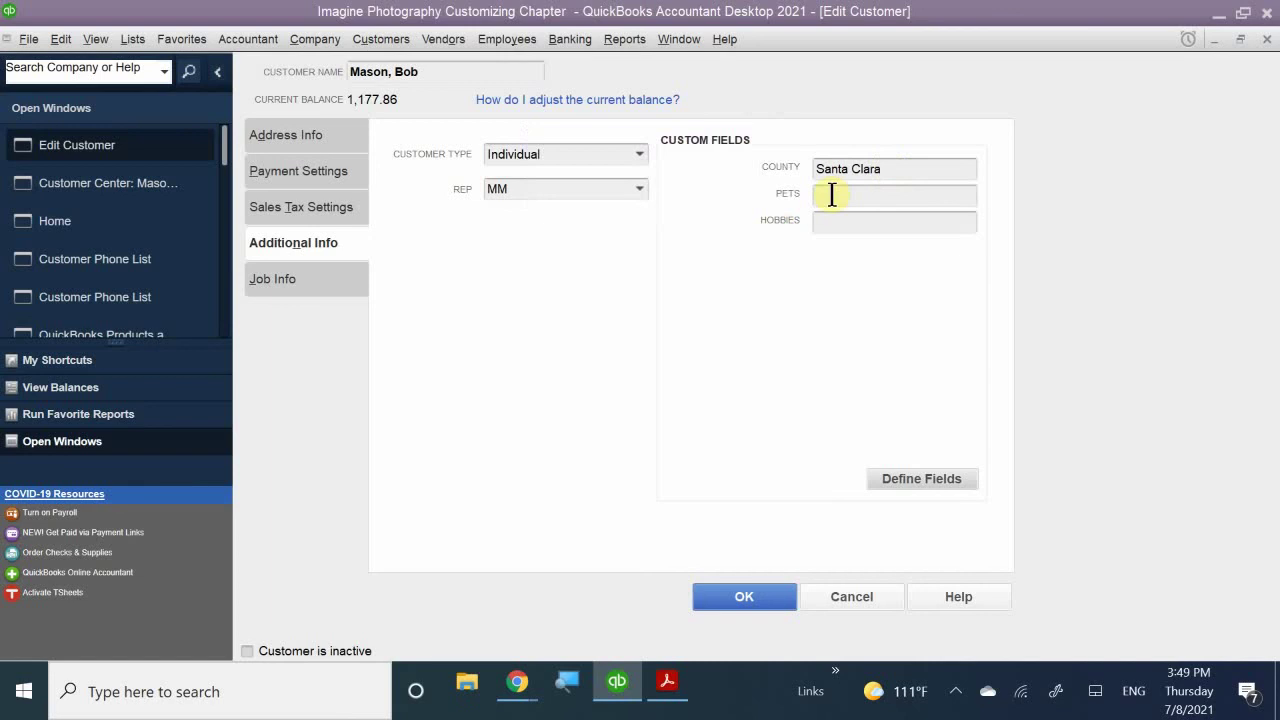
- Enter "Cat named George" in the customer's Pets custom field
{"action": "left_click", "coordinate": [887, 199]}
{"action": "left_click", "coordinate": [884, 226]}
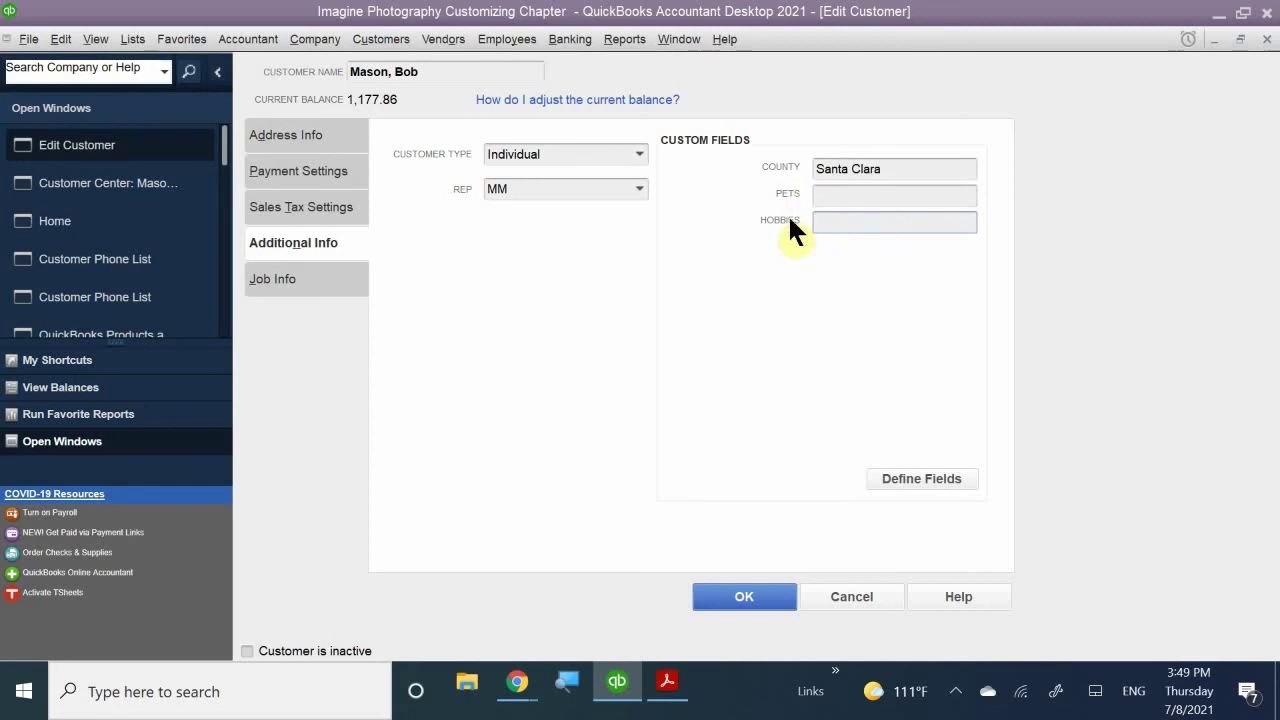
{"action": "left_click", "coordinate": [848, 196]}
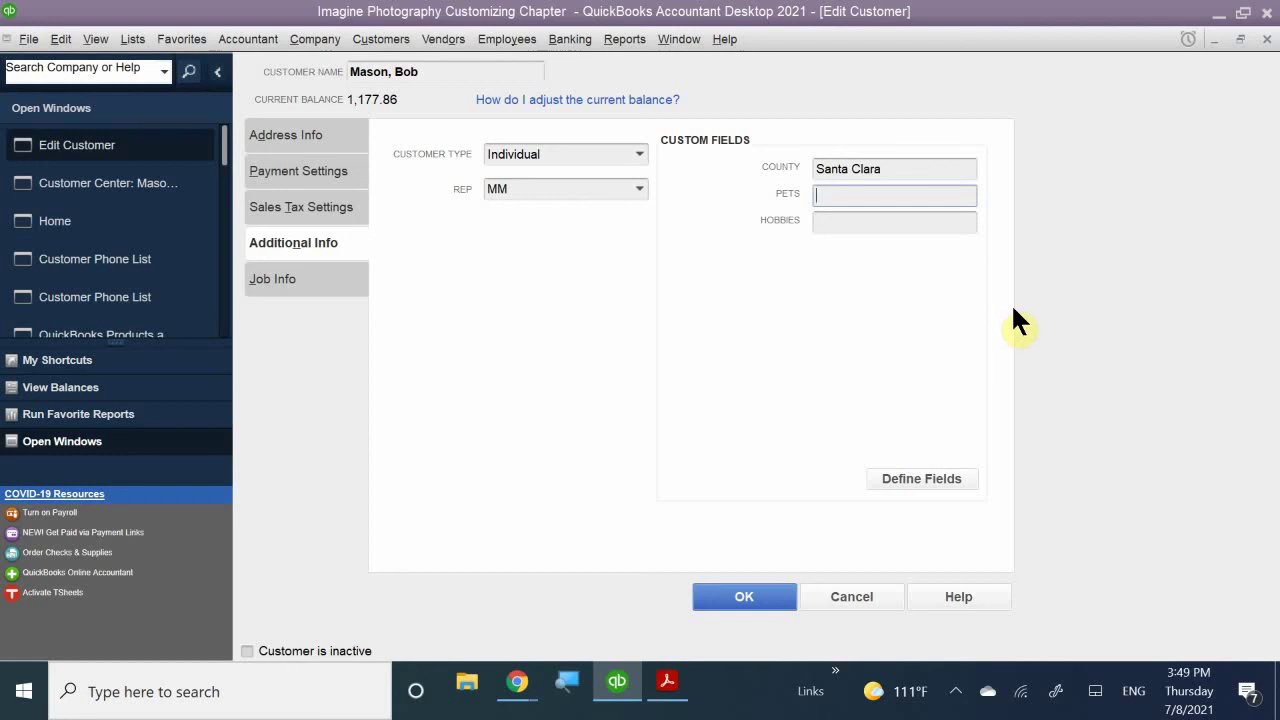
{"action": "type", "text": "Cat"}
{"action": "type", "text": "named g"}
{"action": "key", "text": "BackSpace"}
{"action": "type", "text": "Gerr"}
{"action": "key", "text": "BackSpace"}
{"action": "key", "text": "BackSpace"}
{"action": "type", "text": "orge"}
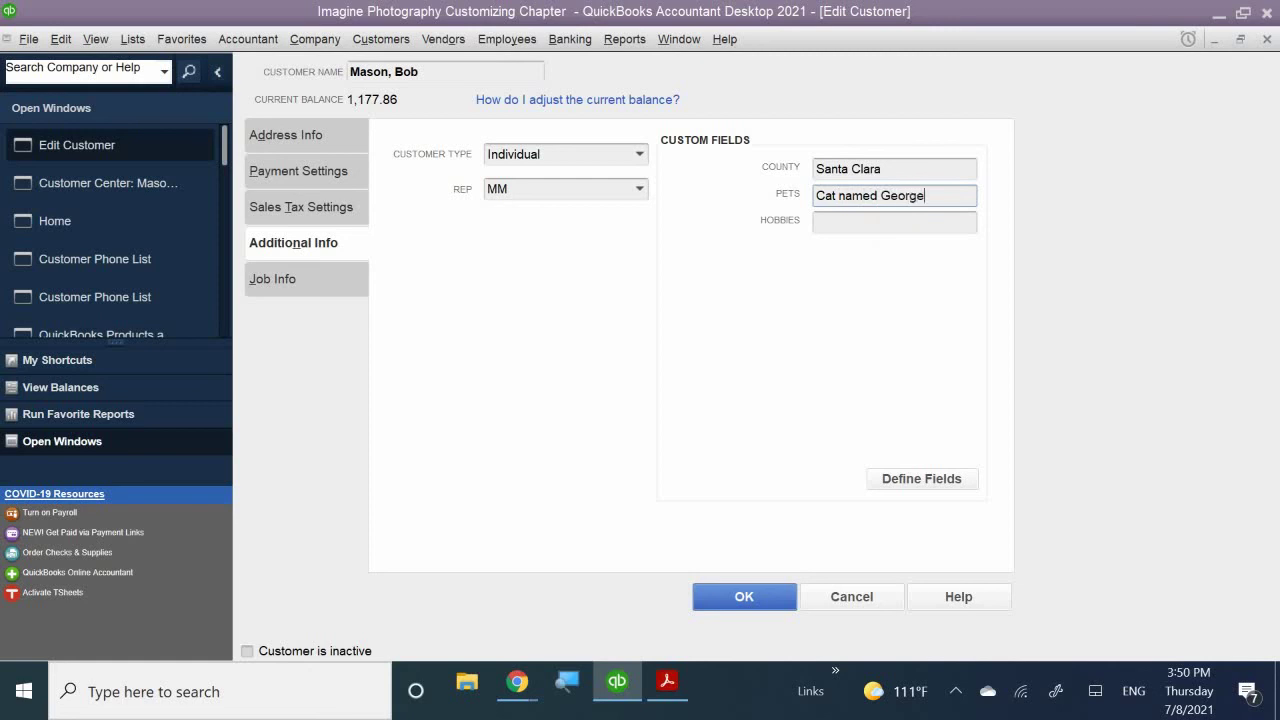
- Enter "Golf" as the customer's Hobbies value and save the customer record
{"action": "left_click", "coordinate": [833, 221]}
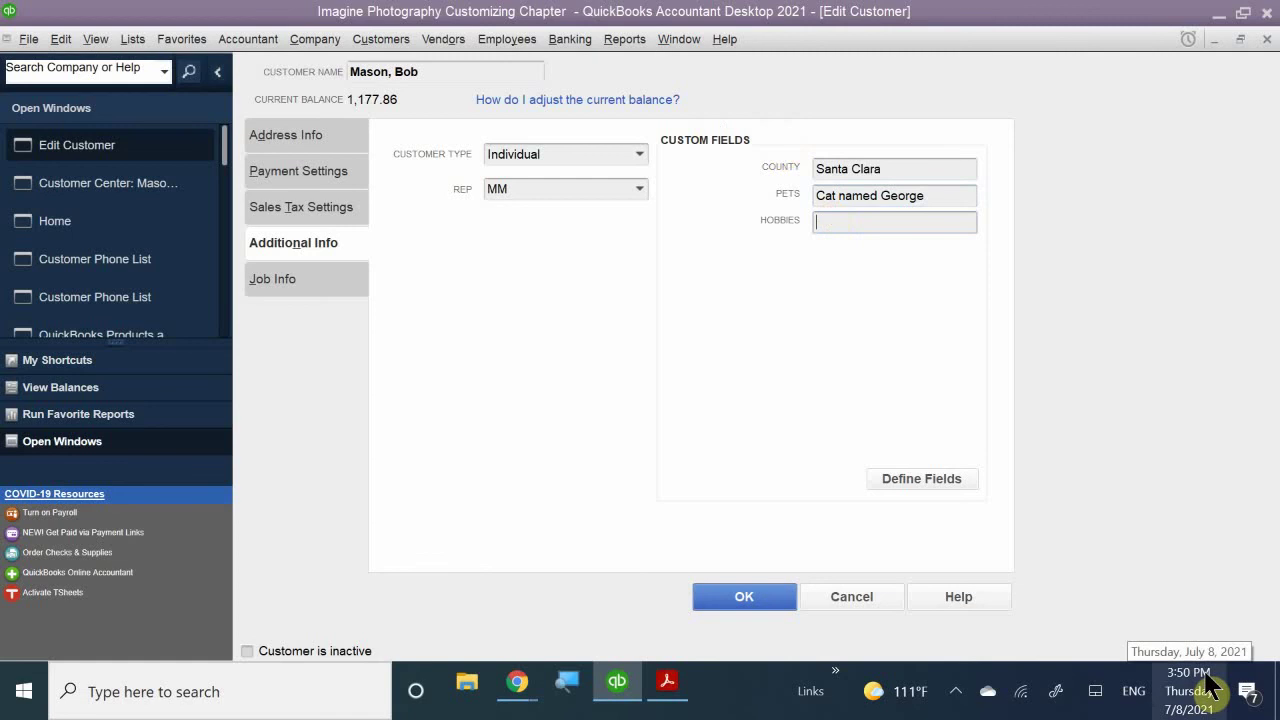
{"action": "type", "text": "Golf"}
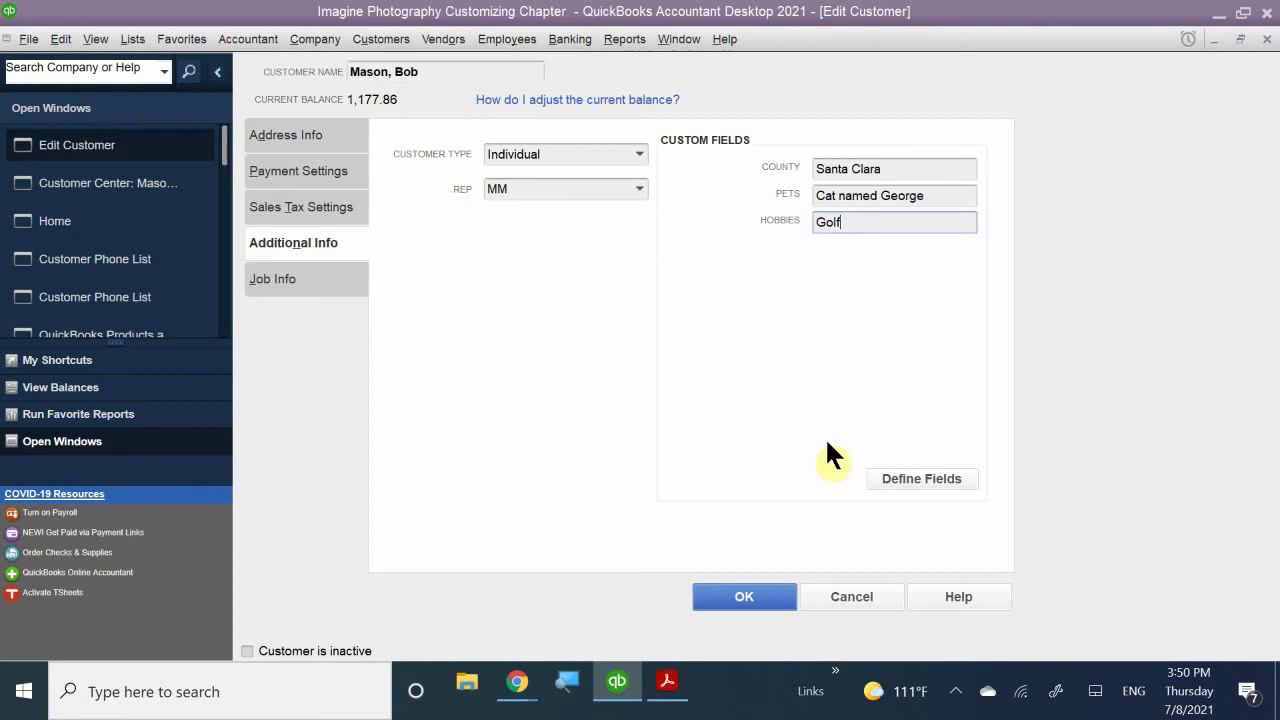
{"action": "left_click", "coordinate": [738, 600]}
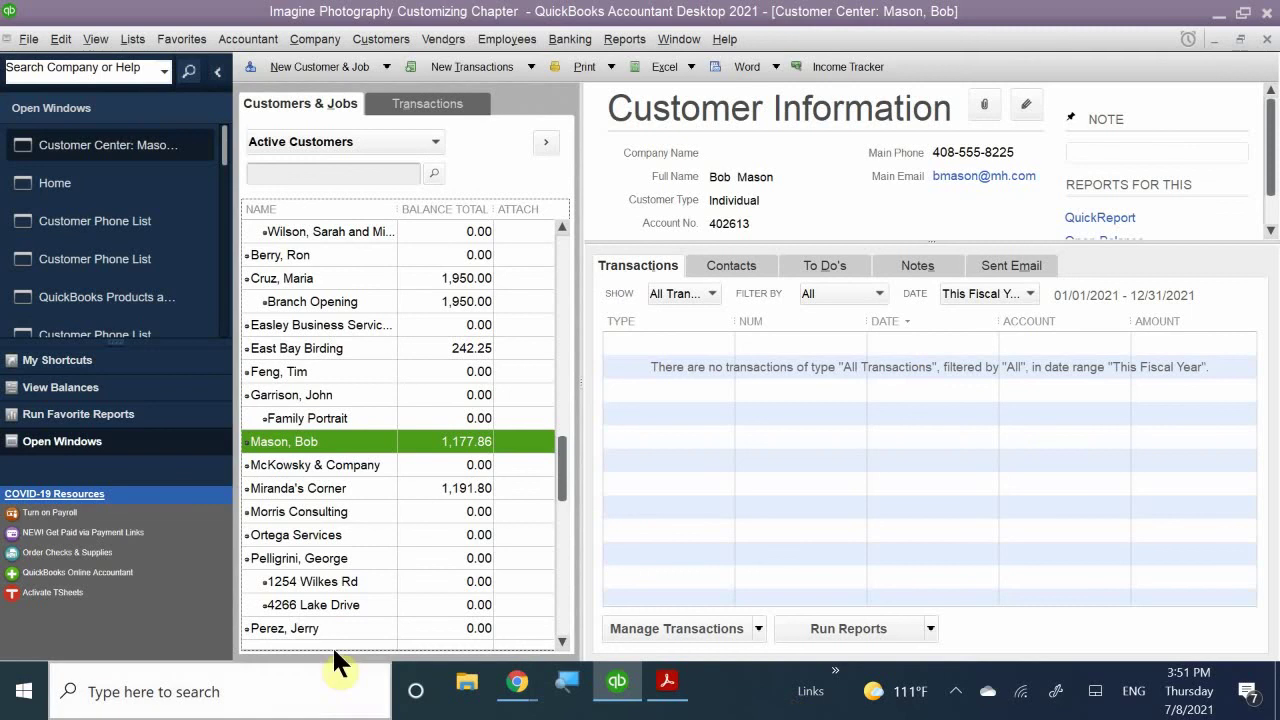
- Switch to the chapter PDF in Acrobat Reader and review the custom fields pages through to Modifying Sales Form Templates
{"action": "left_click", "coordinate": [676, 686]}
{"action": "scroll", "coordinate": [623, 414], "scroll_direction": "down", "scroll_amount": 10}
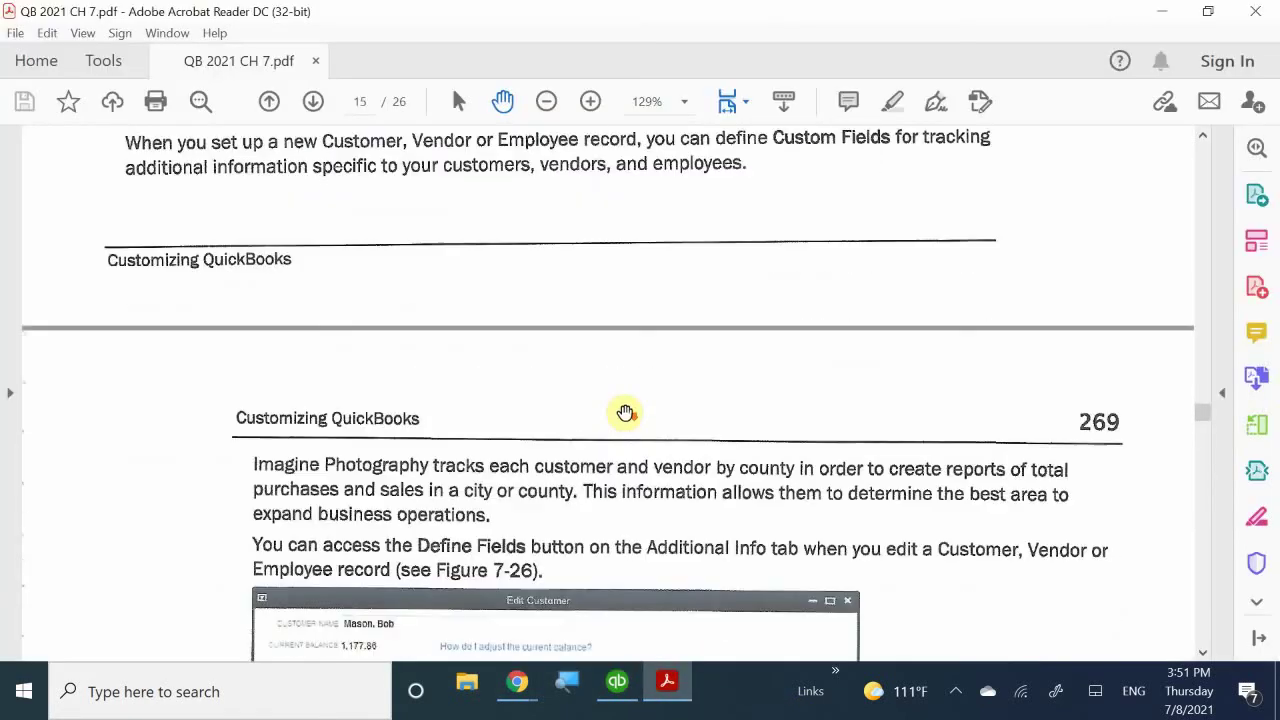
{"action": "scroll", "coordinate": [639, 431], "scroll_direction": "down", "scroll_amount": 10}
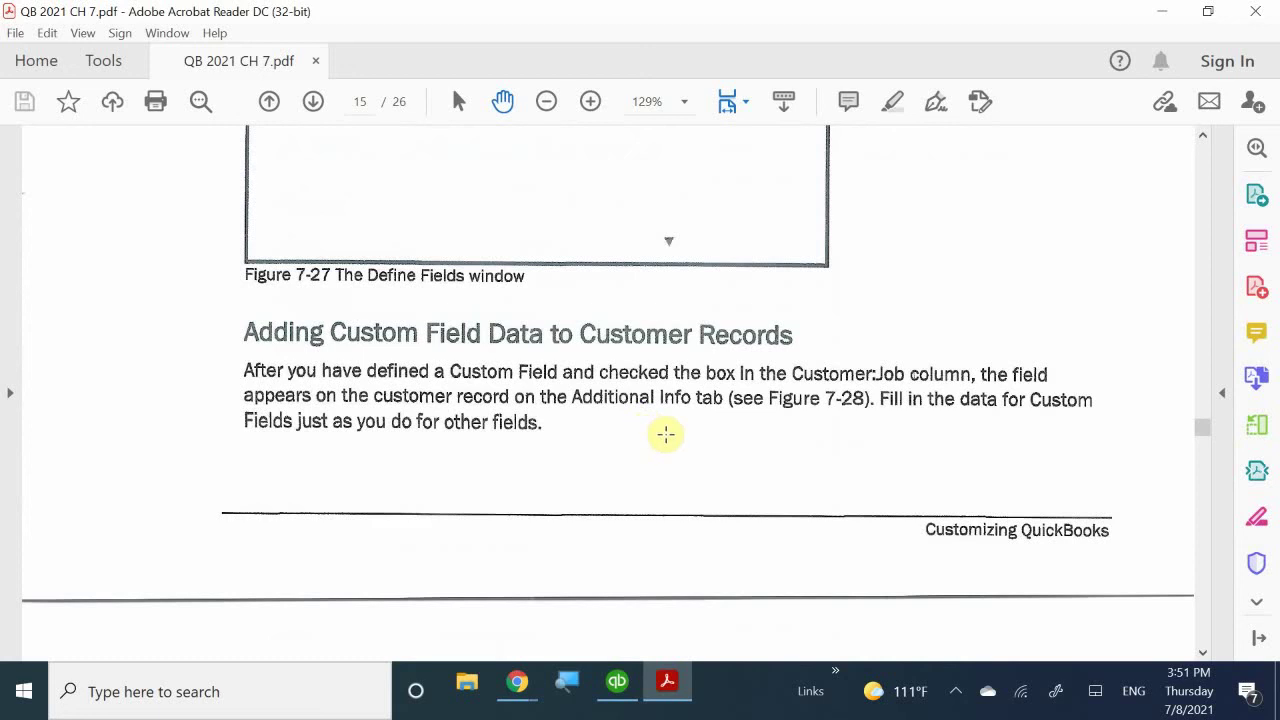
{"action": "scroll", "coordinate": [670, 436], "scroll_direction": "down", "scroll_amount": 10}
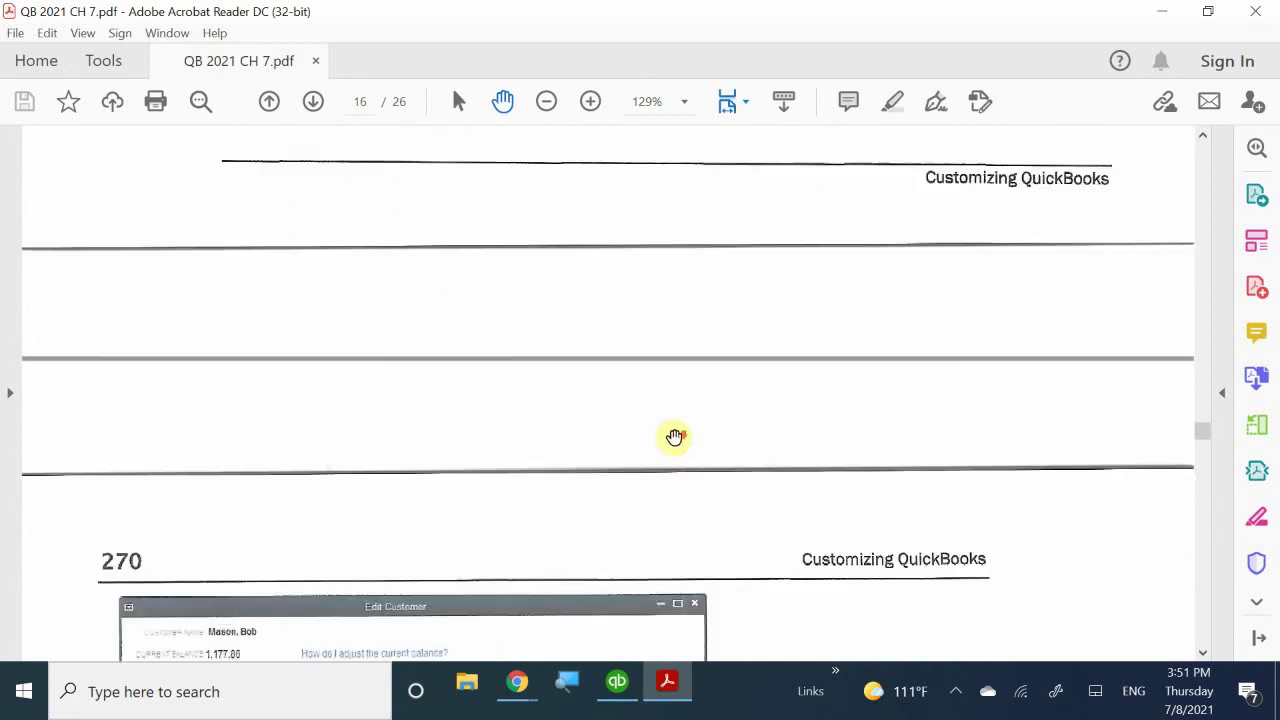
{"action": "scroll", "coordinate": [676, 437], "scroll_direction": "down", "scroll_amount": 5}
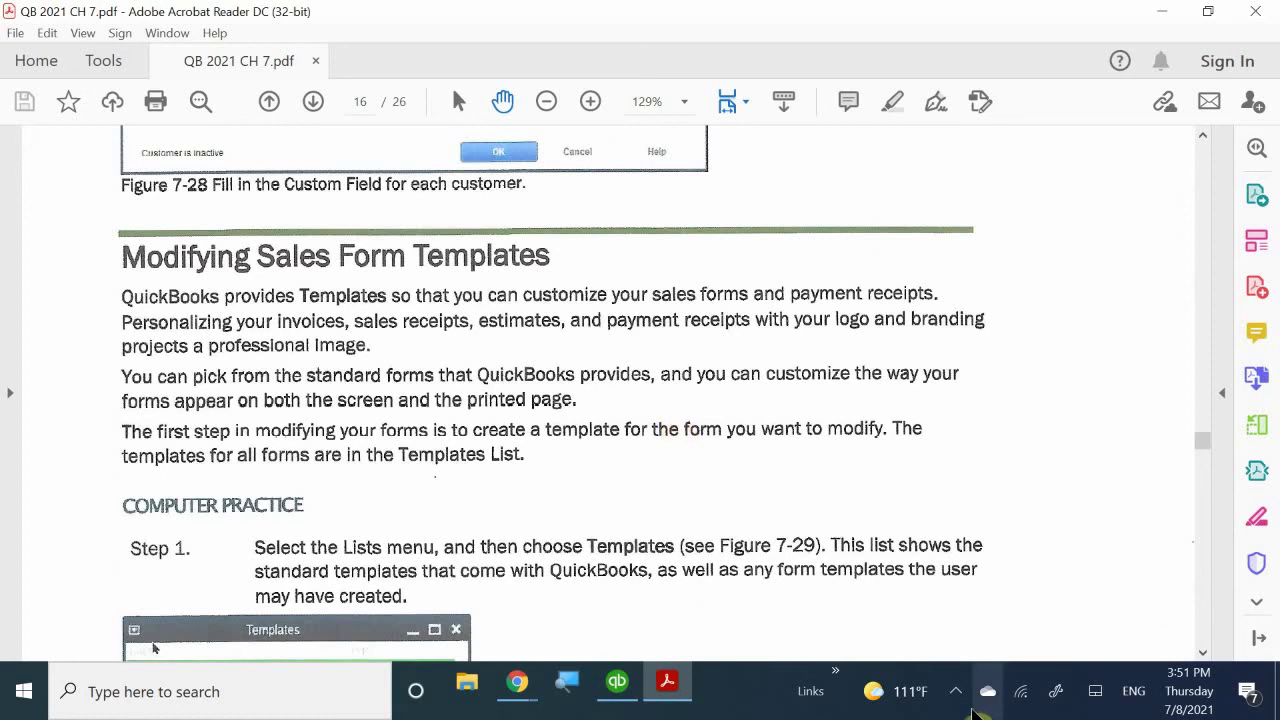
{"action": "left_click", "coordinate": [956, 704]}
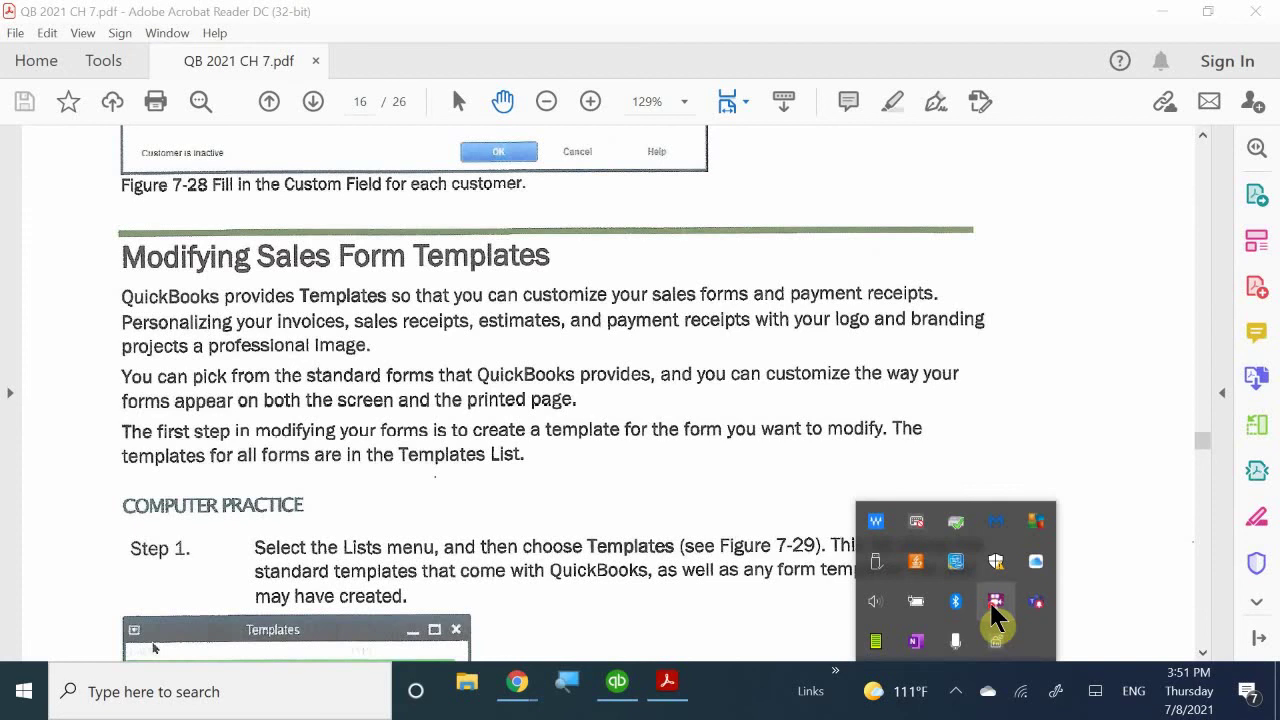
{"action": "right_click", "coordinate": [995, 603]}
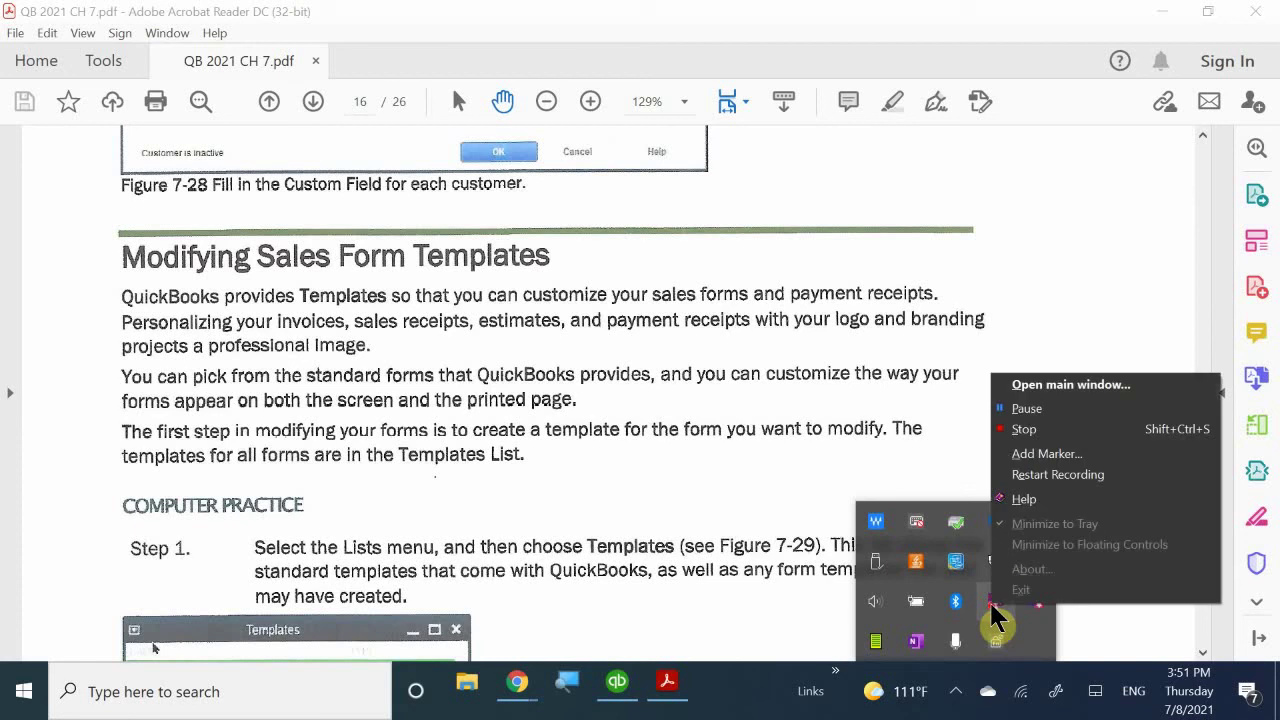
{"action": "left_click", "coordinate": [1058, 411]}
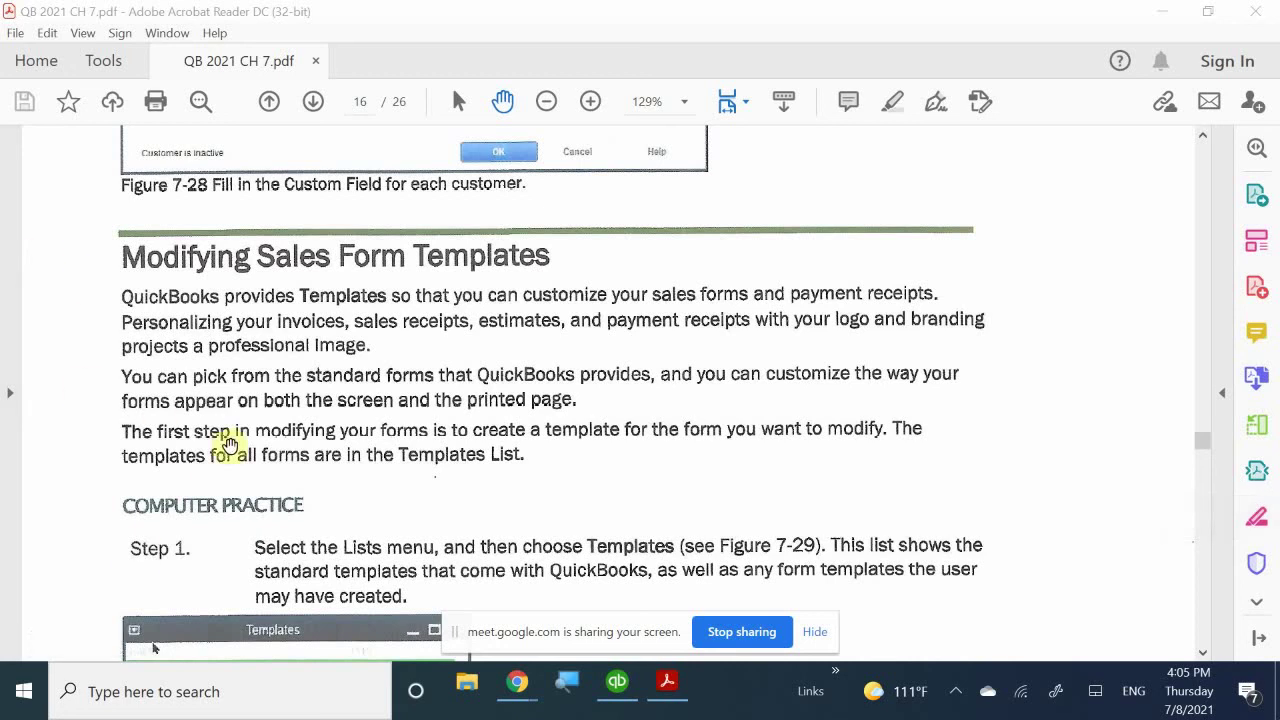
- Read the Modifying Sales Form Templates practice instructions, from opening the Templates List through naming the duplicated invoice template
{"action": "scroll", "coordinate": [322, 425], "scroll_direction": "down", "scroll_amount": 3}
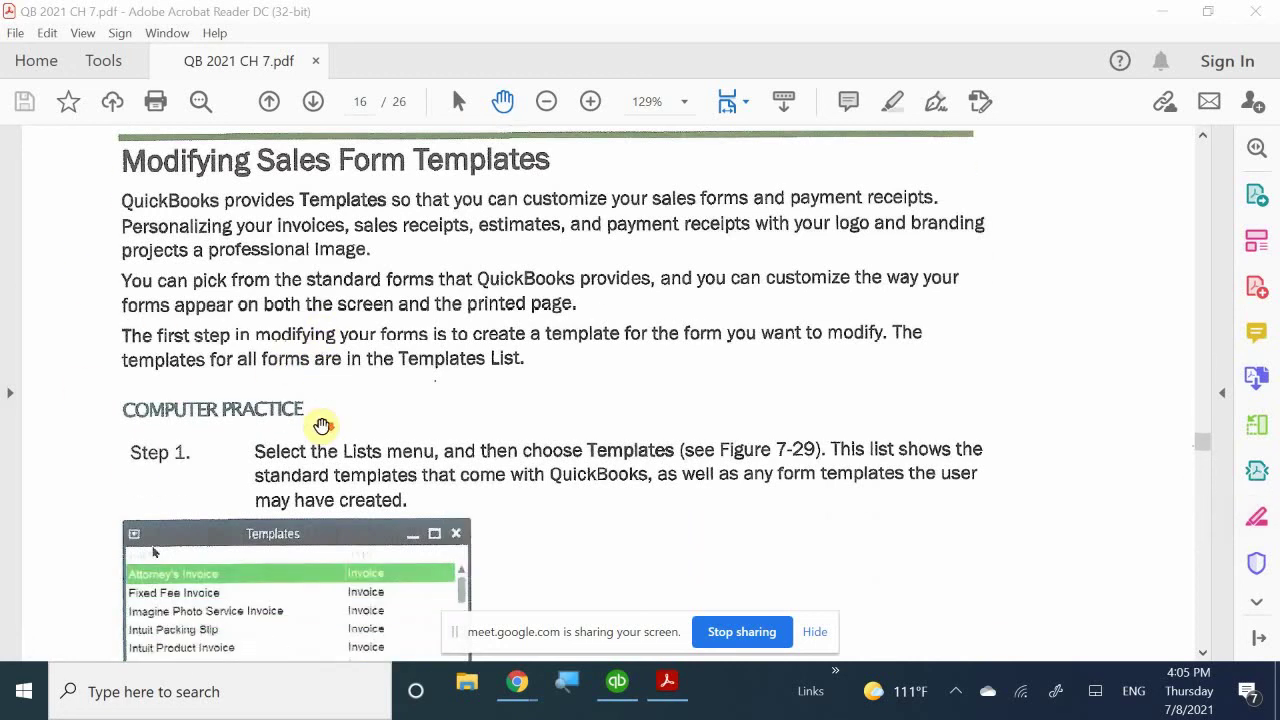
{"action": "scroll", "coordinate": [322, 425], "scroll_direction": "down", "scroll_amount": 3}
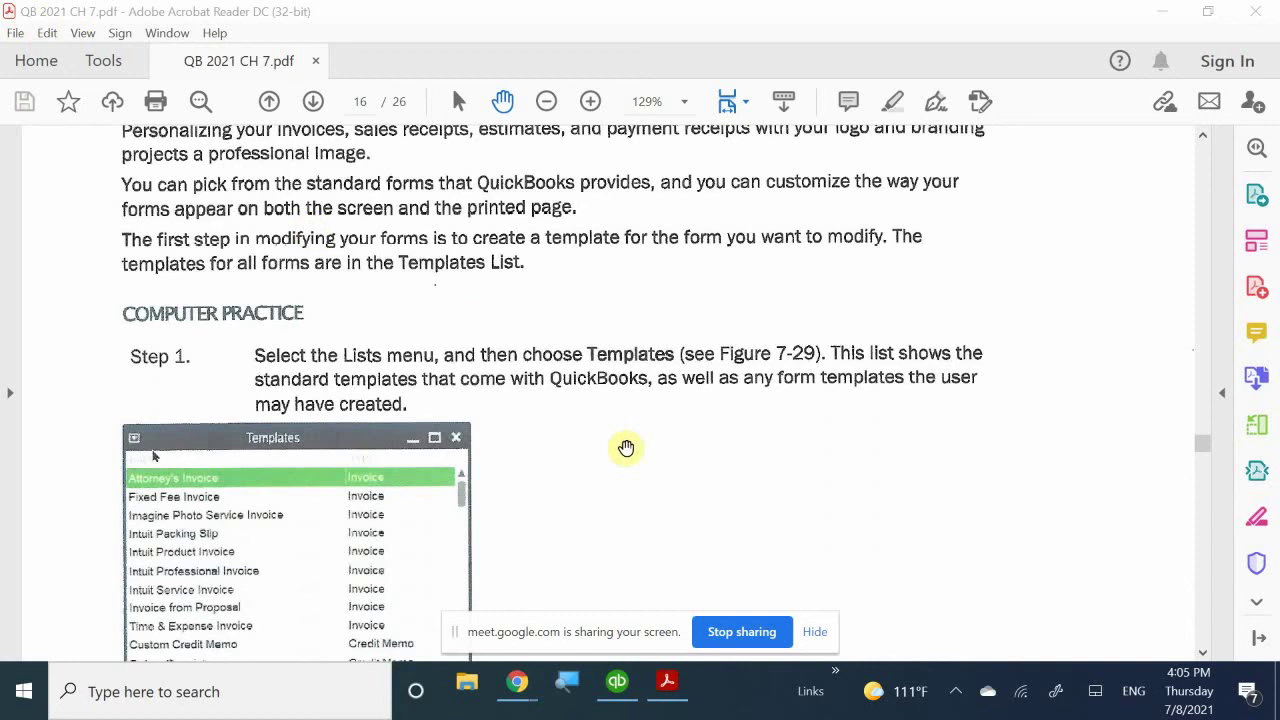
{"action": "scroll", "coordinate": [626, 447], "scroll_direction": "down", "scroll_amount": 1}
{"action": "scroll", "coordinate": [626, 447], "scroll_direction": "down", "scroll_amount": 8}
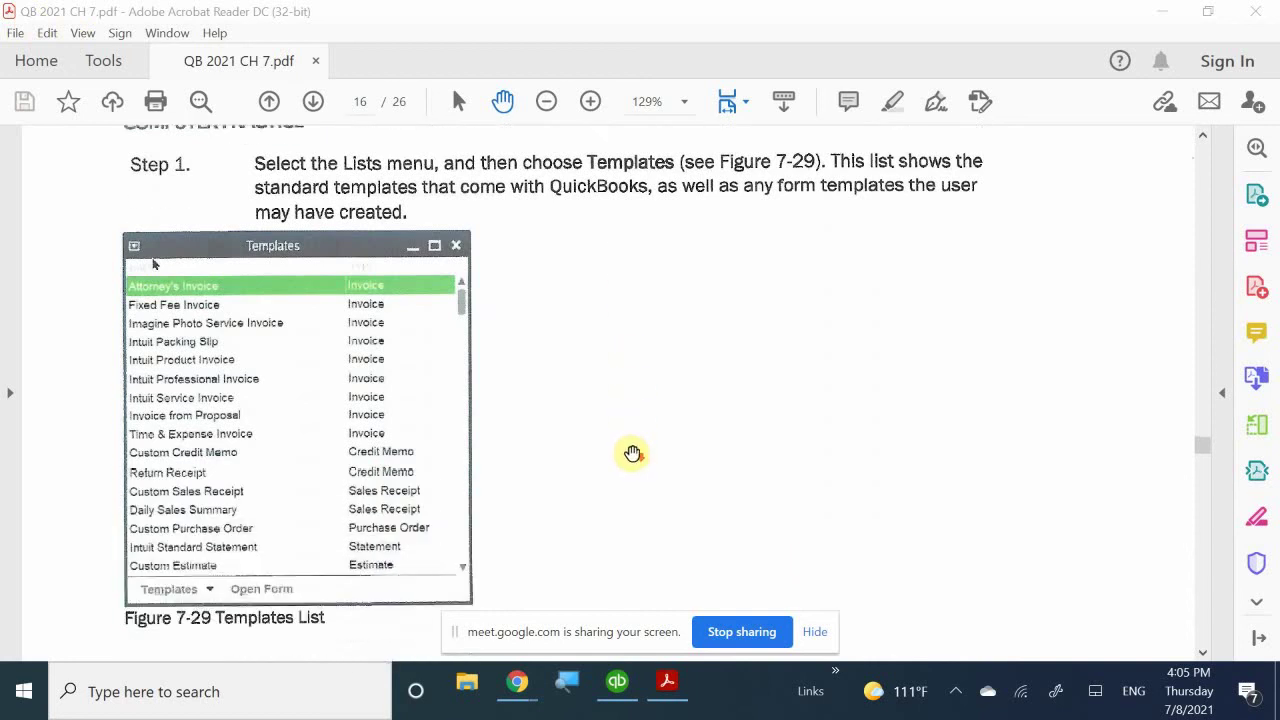
{"action": "scroll", "coordinate": [634, 456], "scroll_direction": "down", "scroll_amount": 18}
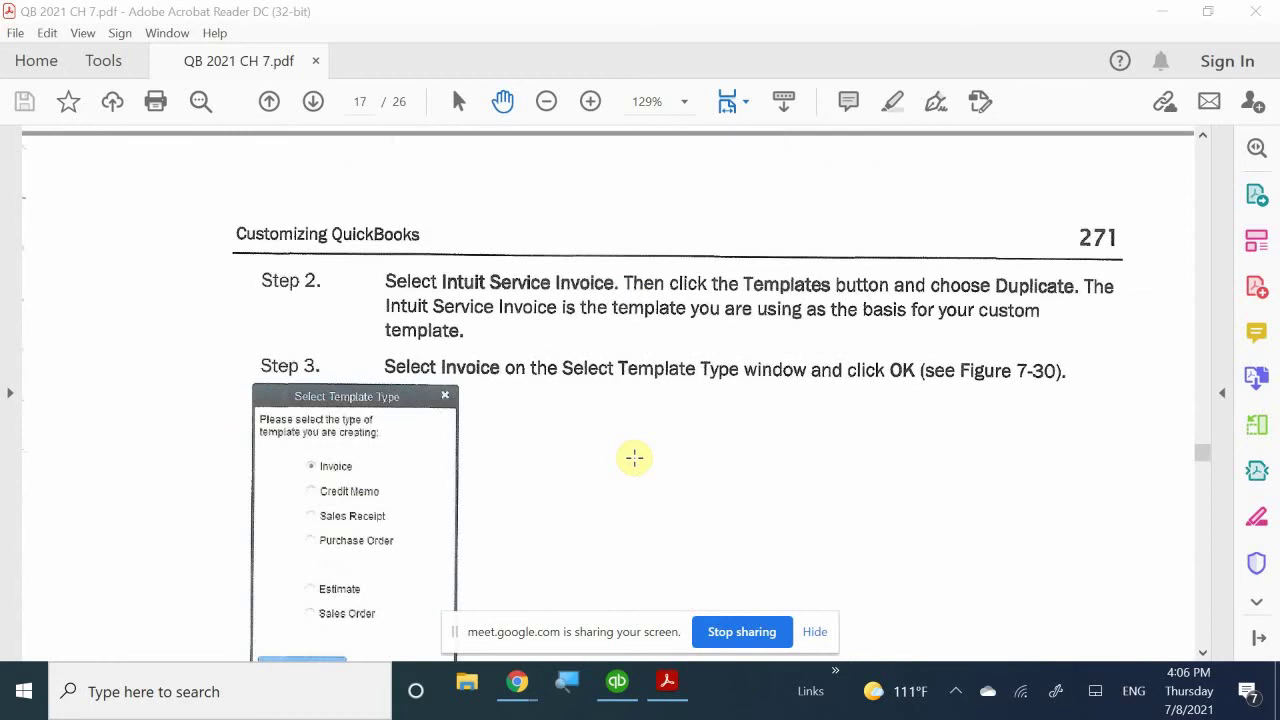
{"action": "scroll", "coordinate": [505, 470], "scroll_direction": "down", "scroll_amount": 4}
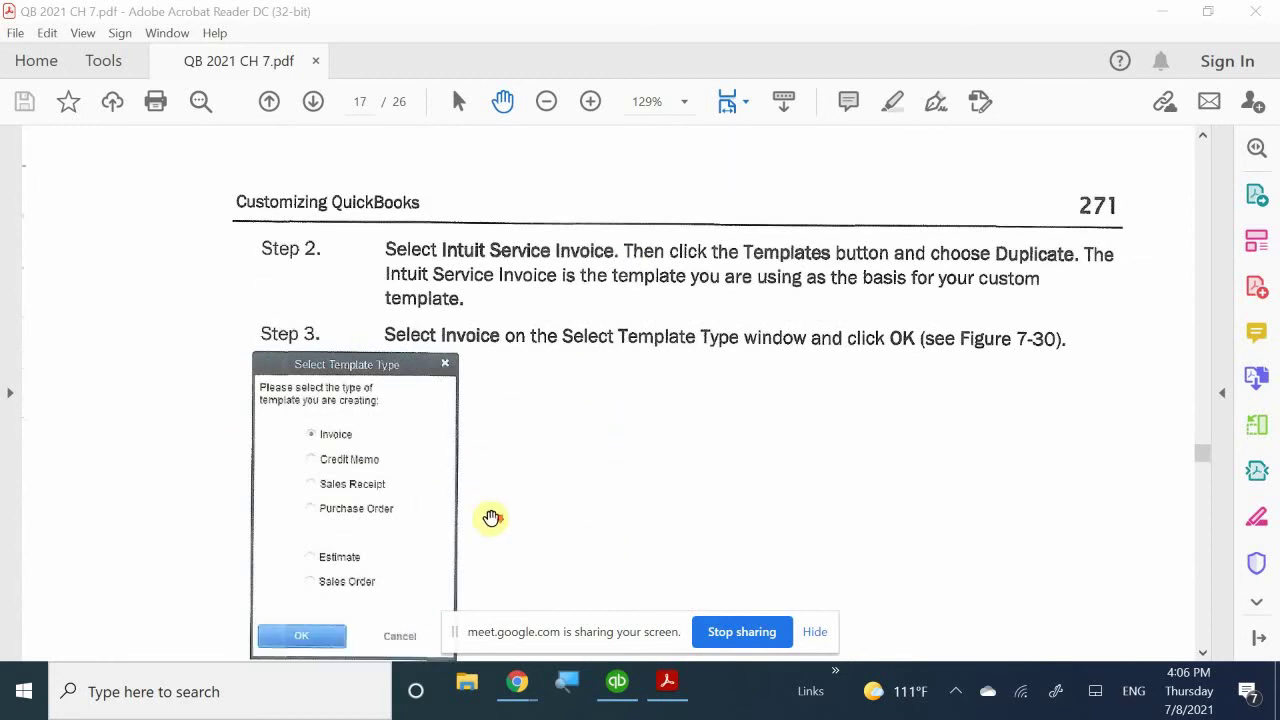
{"action": "scroll", "coordinate": [517, 502], "scroll_direction": "down", "scroll_amount": 13}
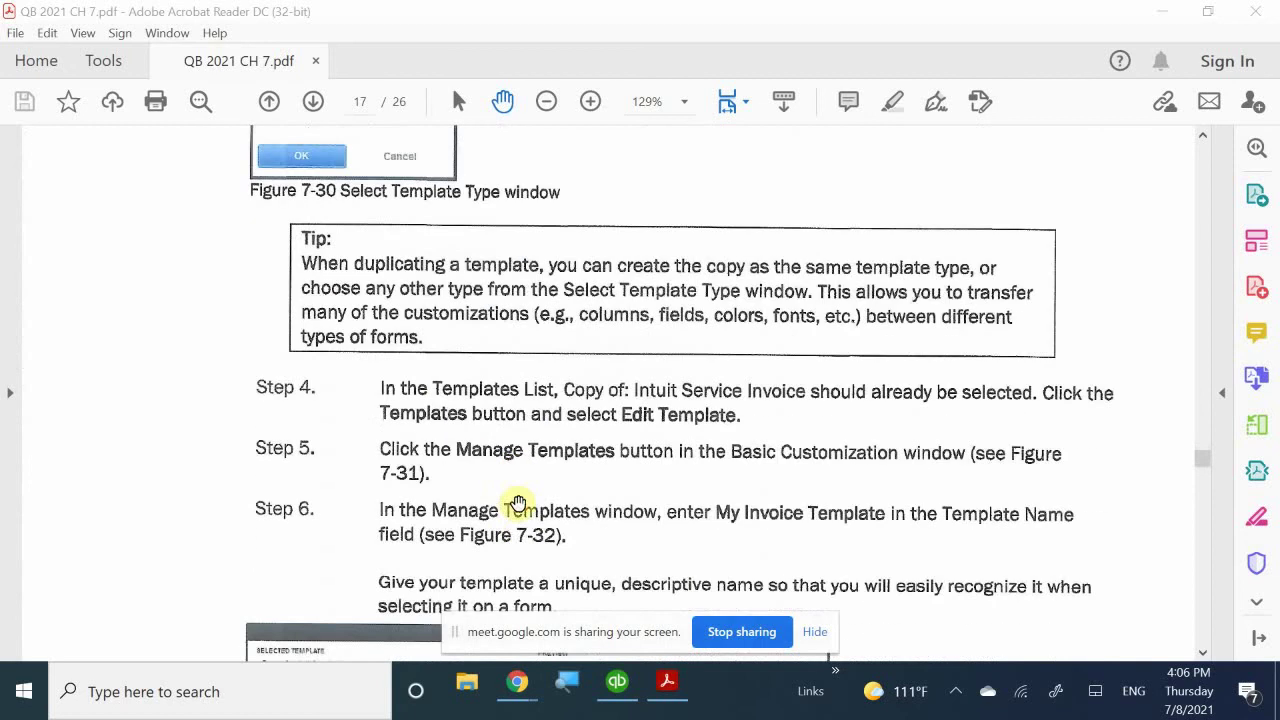
{"action": "scroll", "coordinate": [520, 503], "scroll_direction": "down", "scroll_amount": 2}
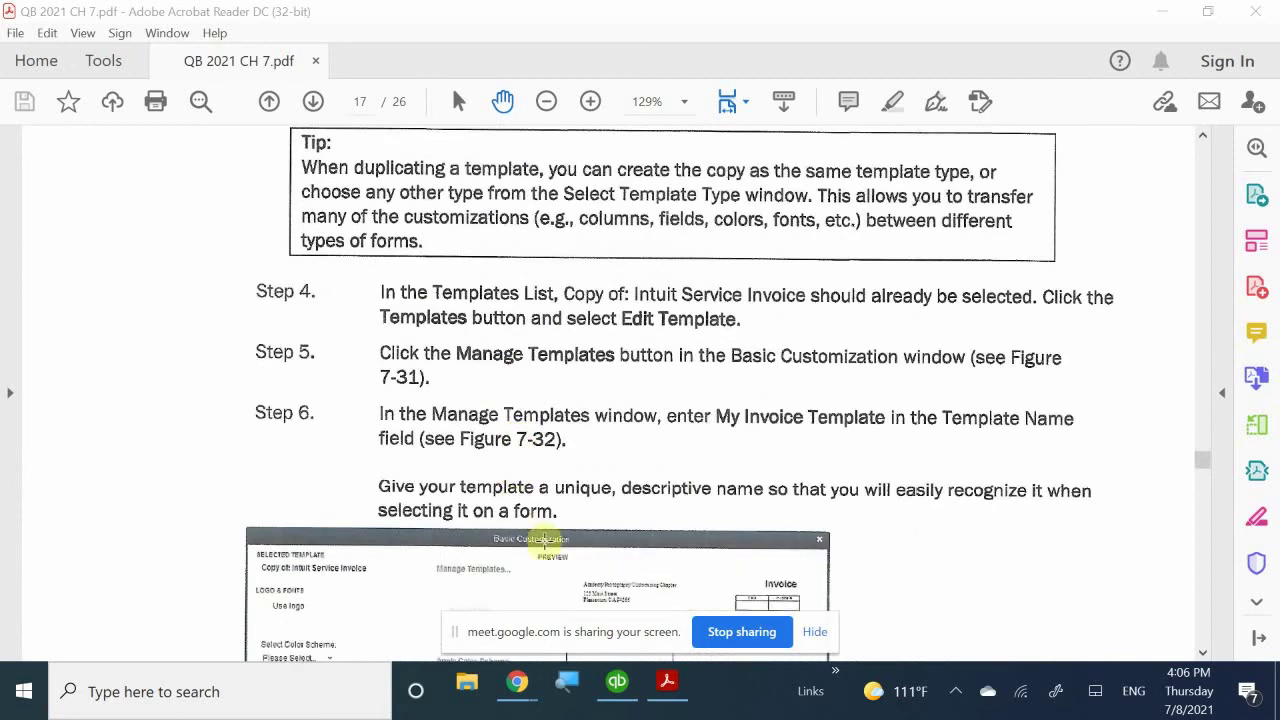
- Switch to QuickBooks and open the Templates list
{"action": "mouse_move", "coordinate": [615, 686]}
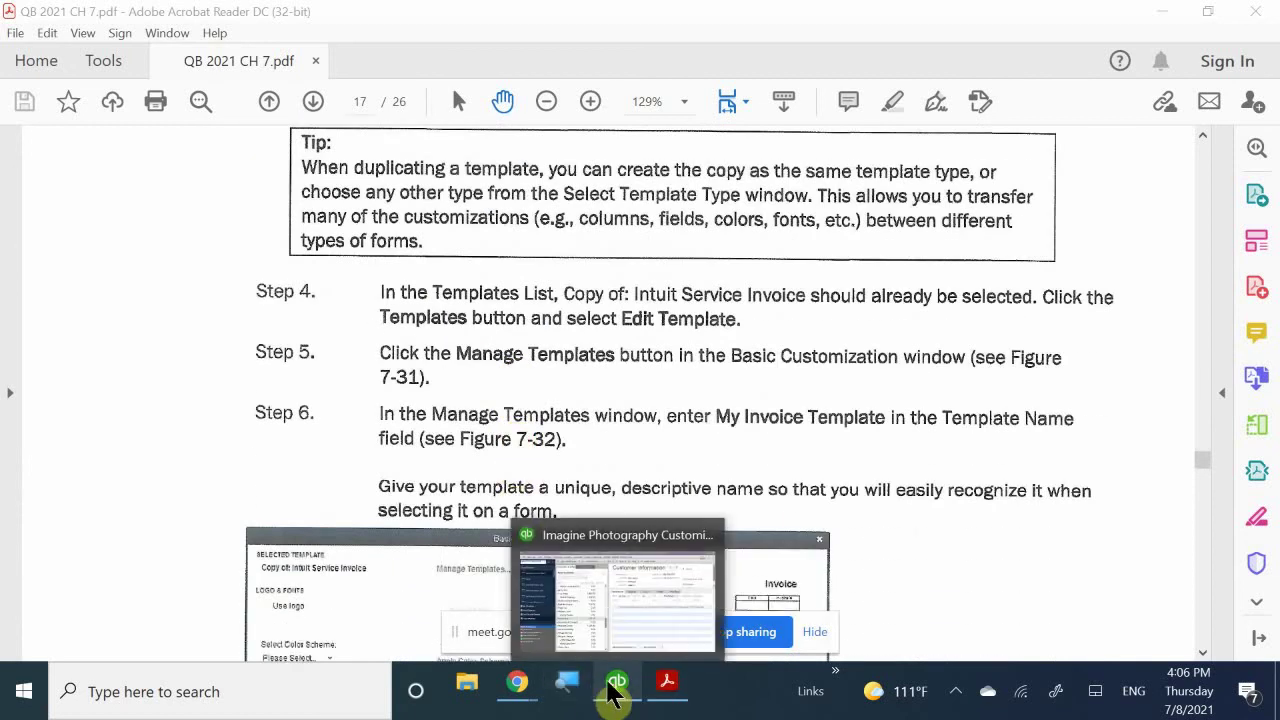
{"action": "left_click", "coordinate": [591, 590]}
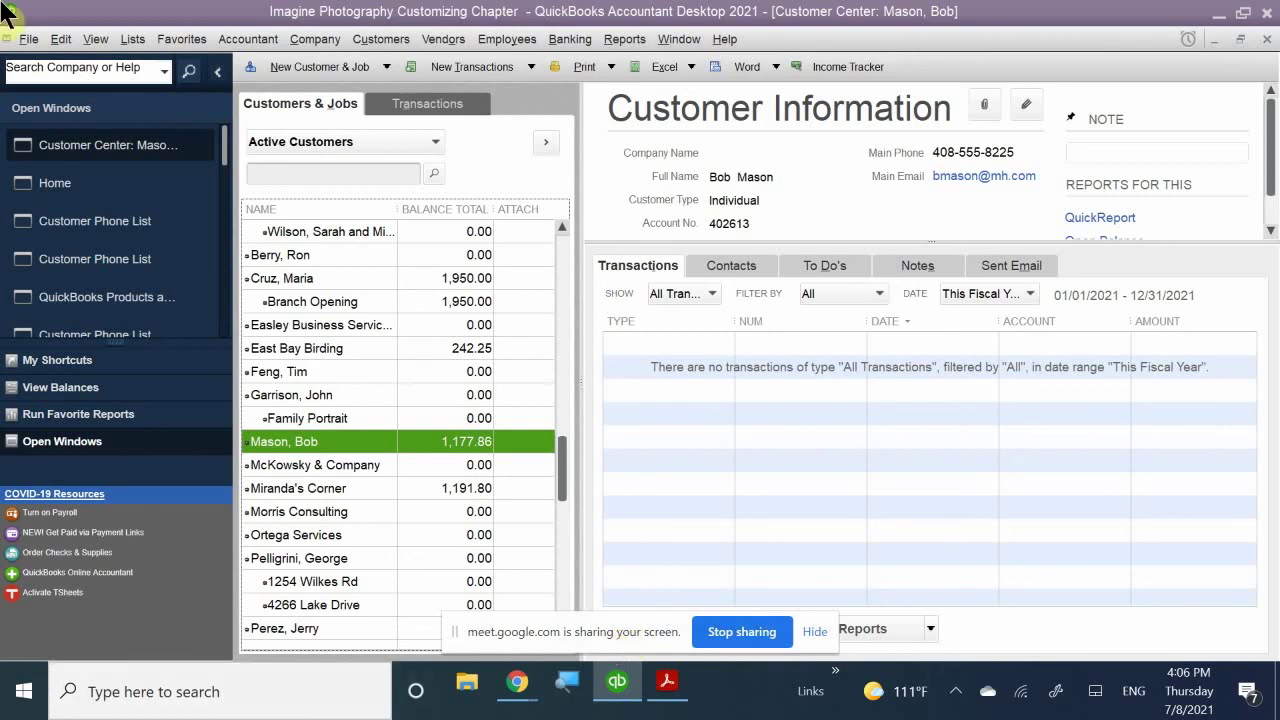
{"action": "left_click", "coordinate": [131, 40]}
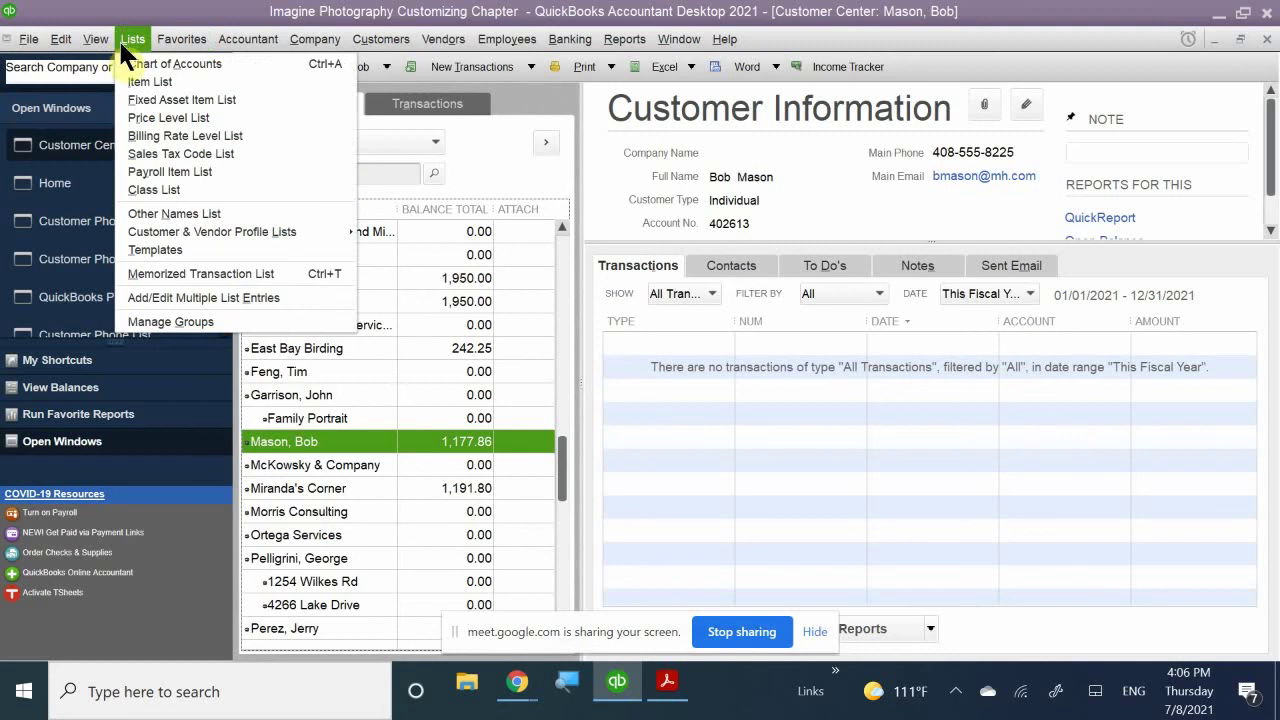
{"action": "left_click", "coordinate": [193, 250]}
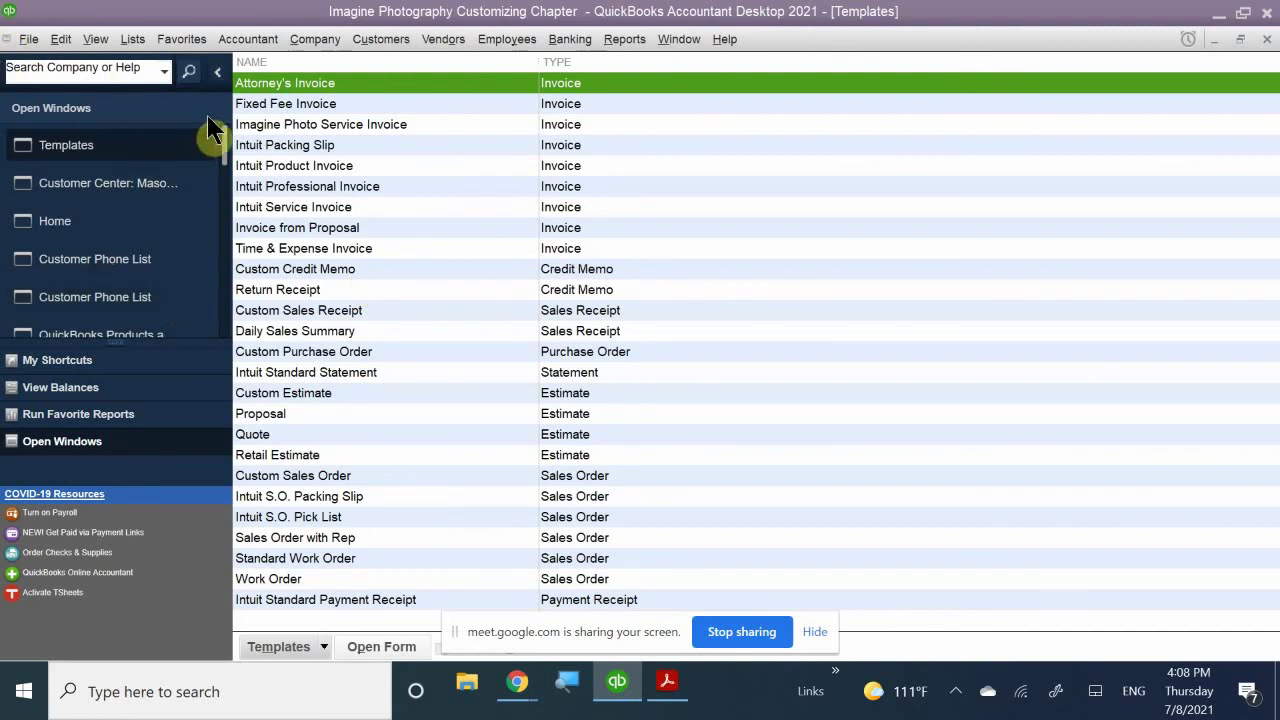
- Duplicate the Intuit Service Invoice template, choosing Invoice as the template type
{"action": "left_click", "coordinate": [336, 207]}
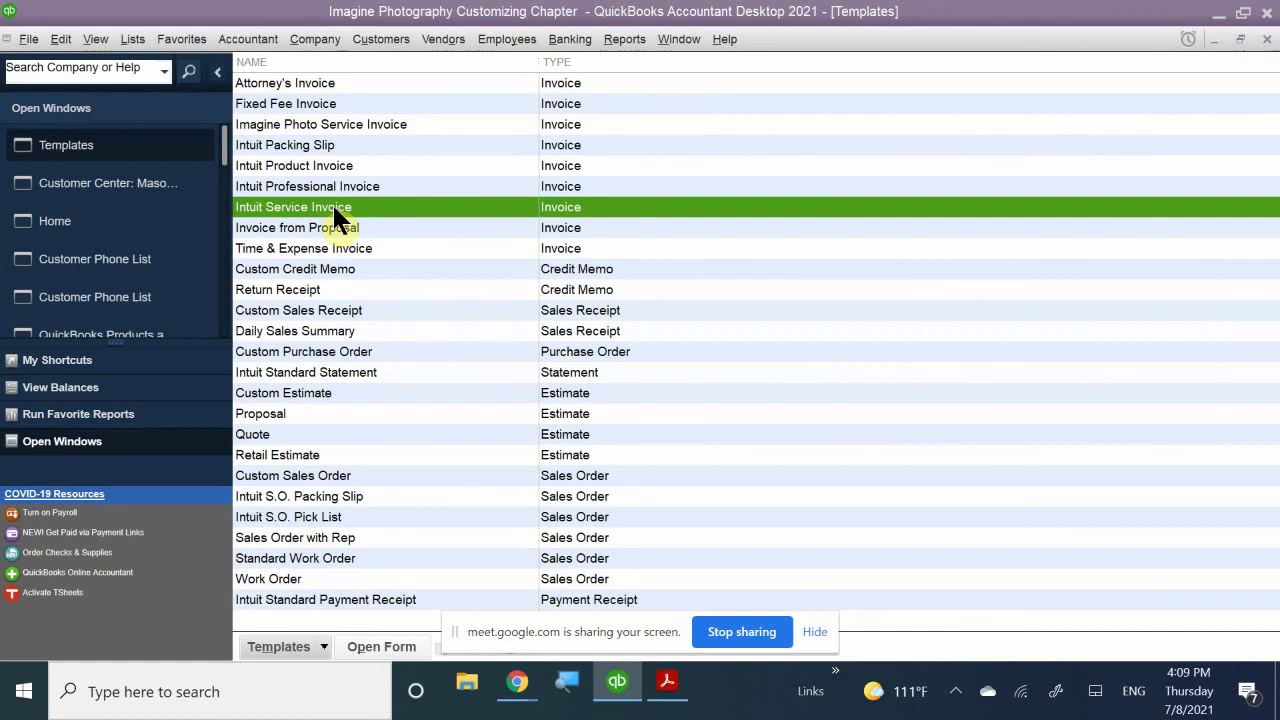
{"action": "right_click", "coordinate": [335, 208]}
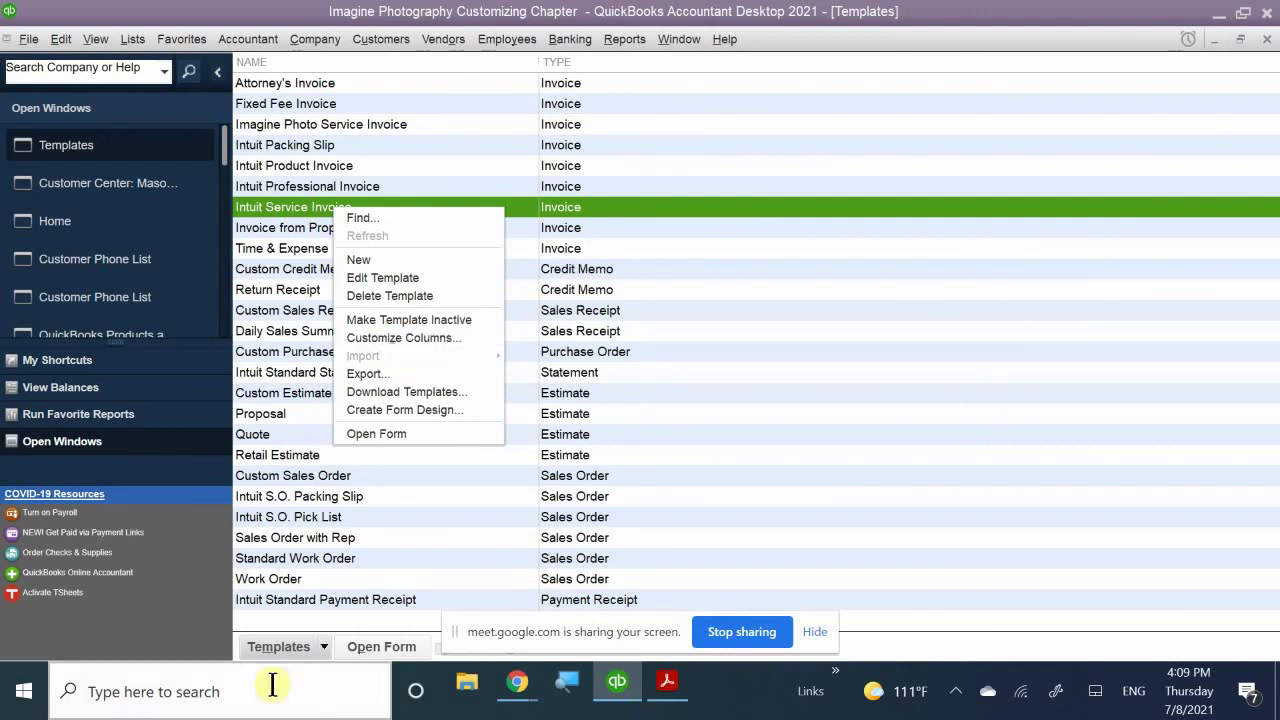
{"action": "left_click", "coordinate": [324, 649]}
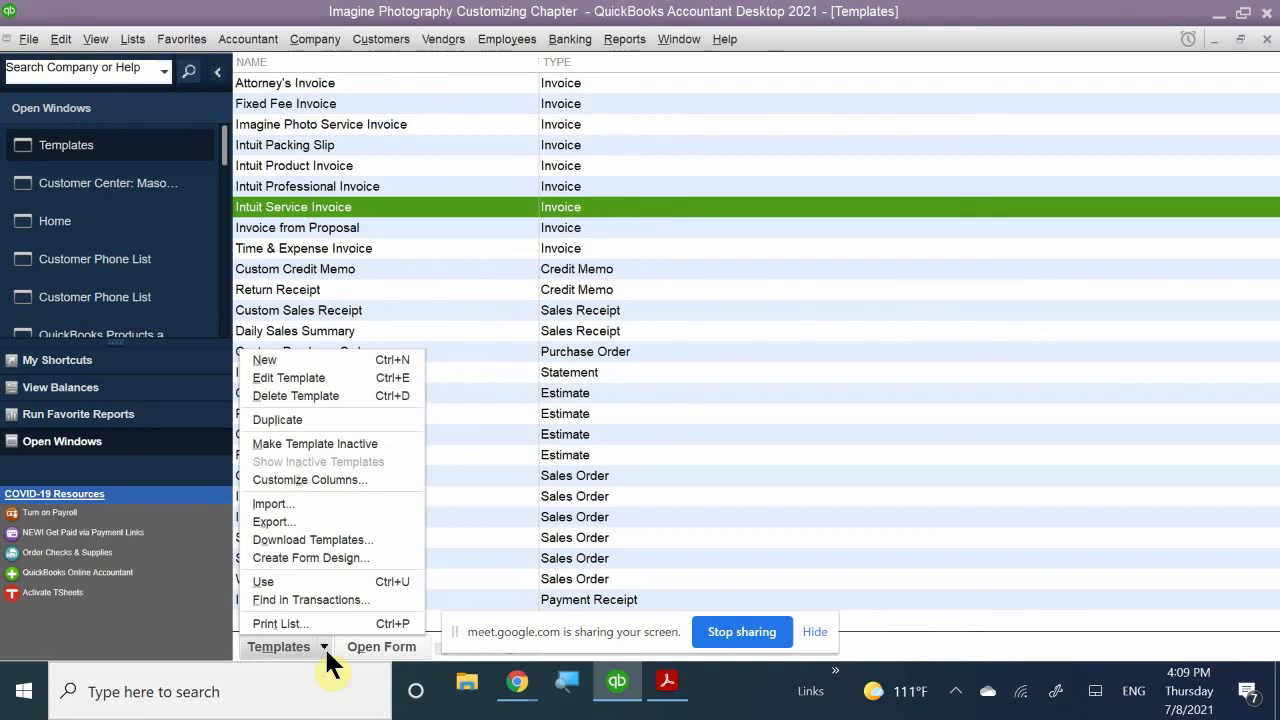
{"action": "left_click", "coordinate": [304, 414]}
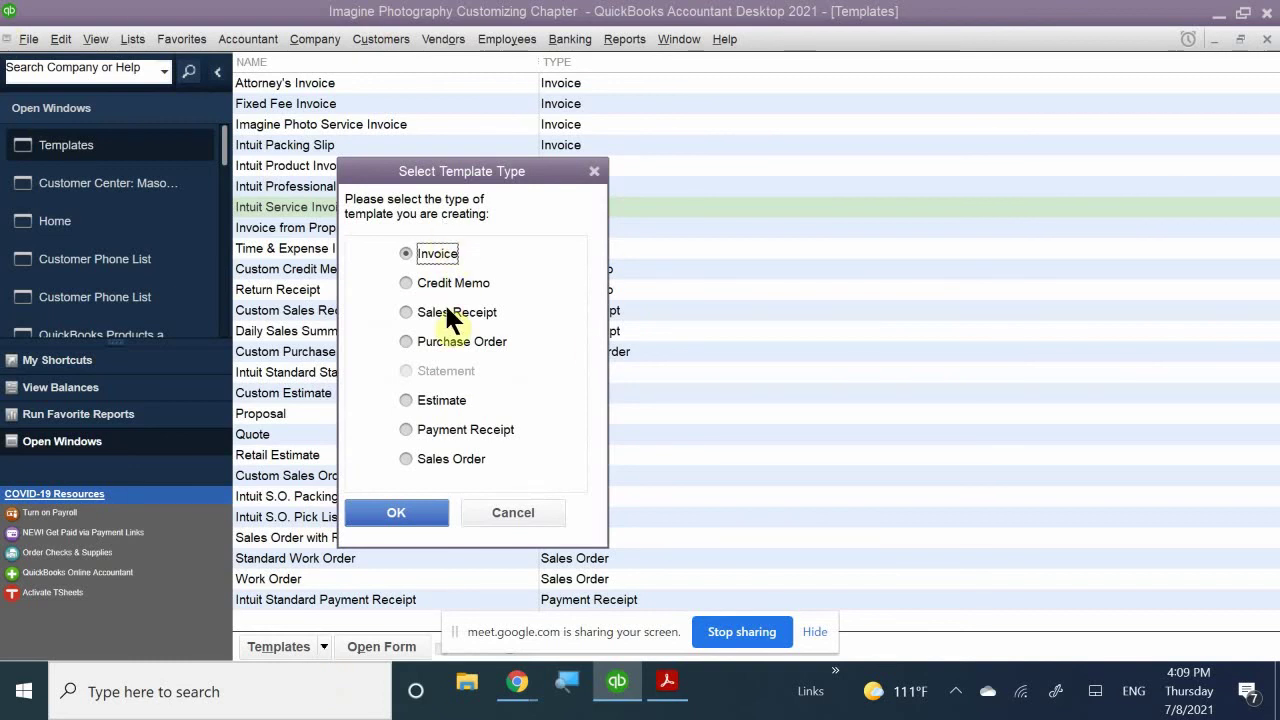
{"action": "left_click_drag", "start_coordinate": [438, 171], "coordinate": [627, 237]}
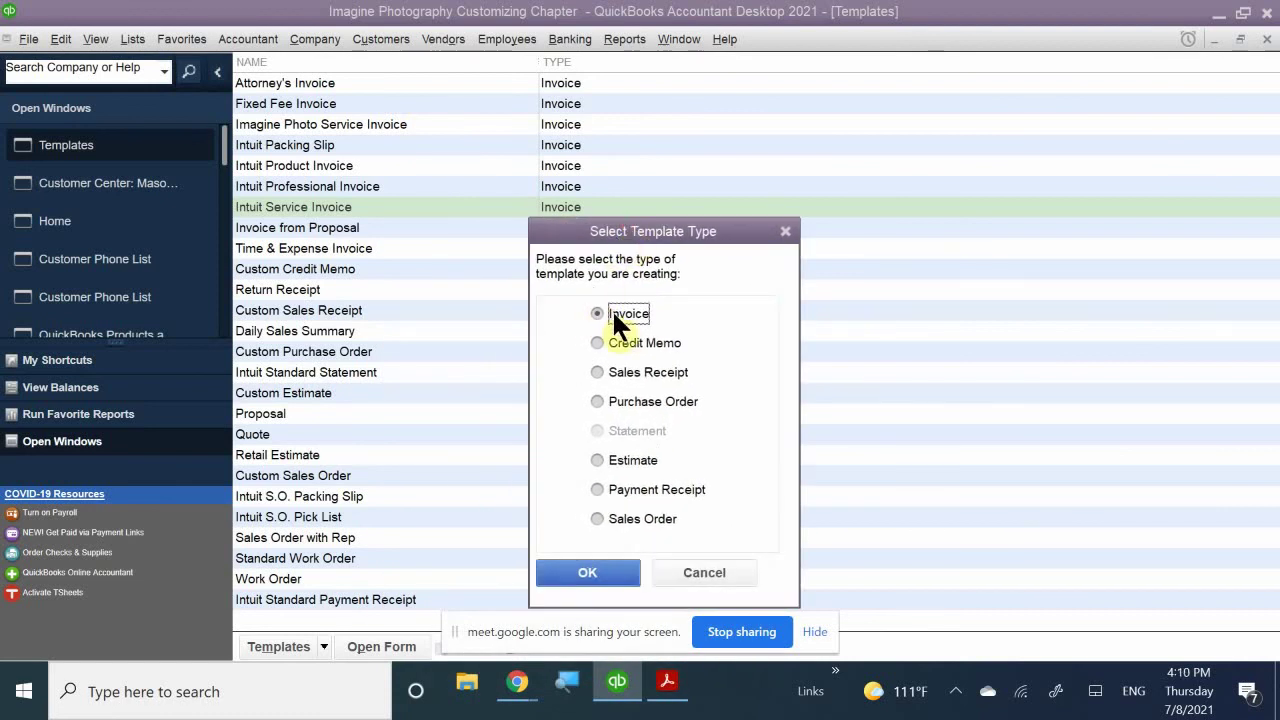
{"action": "left_click", "coordinate": [587, 575]}
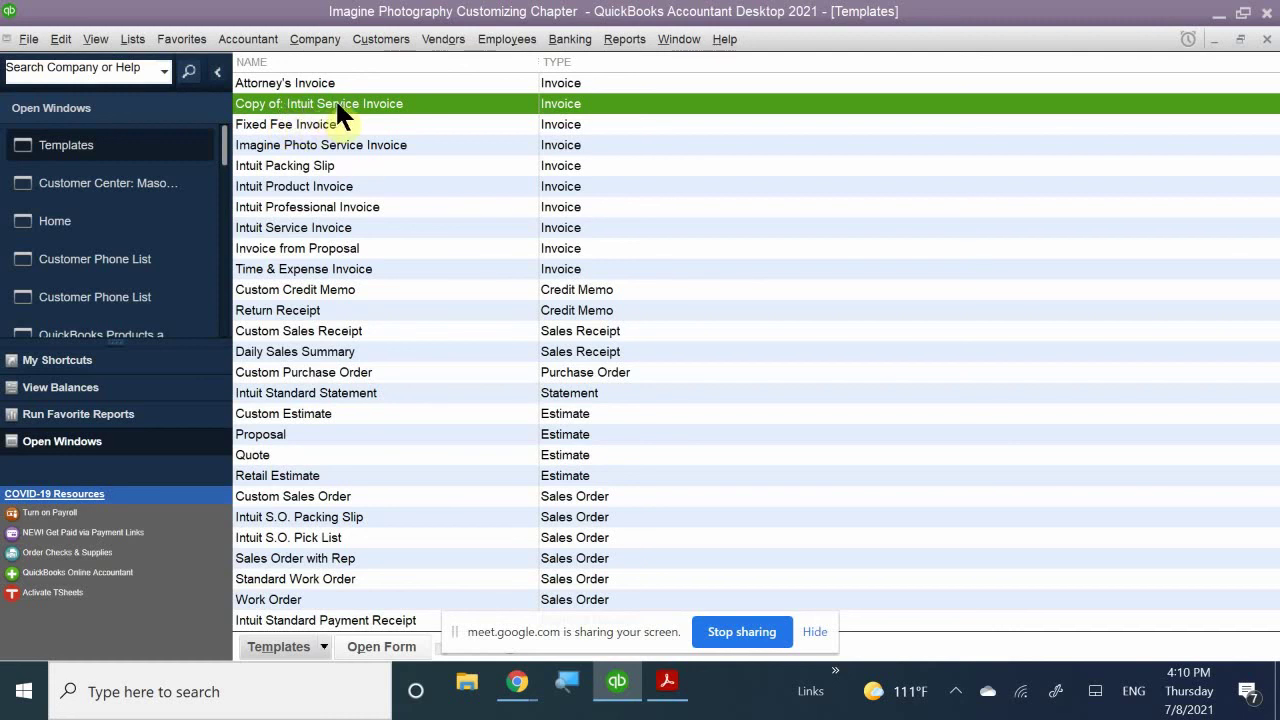
- Open the Copy of: Intuit Service Invoice template for editing in Basic Customization
{"action": "right_click", "coordinate": [392, 106]}
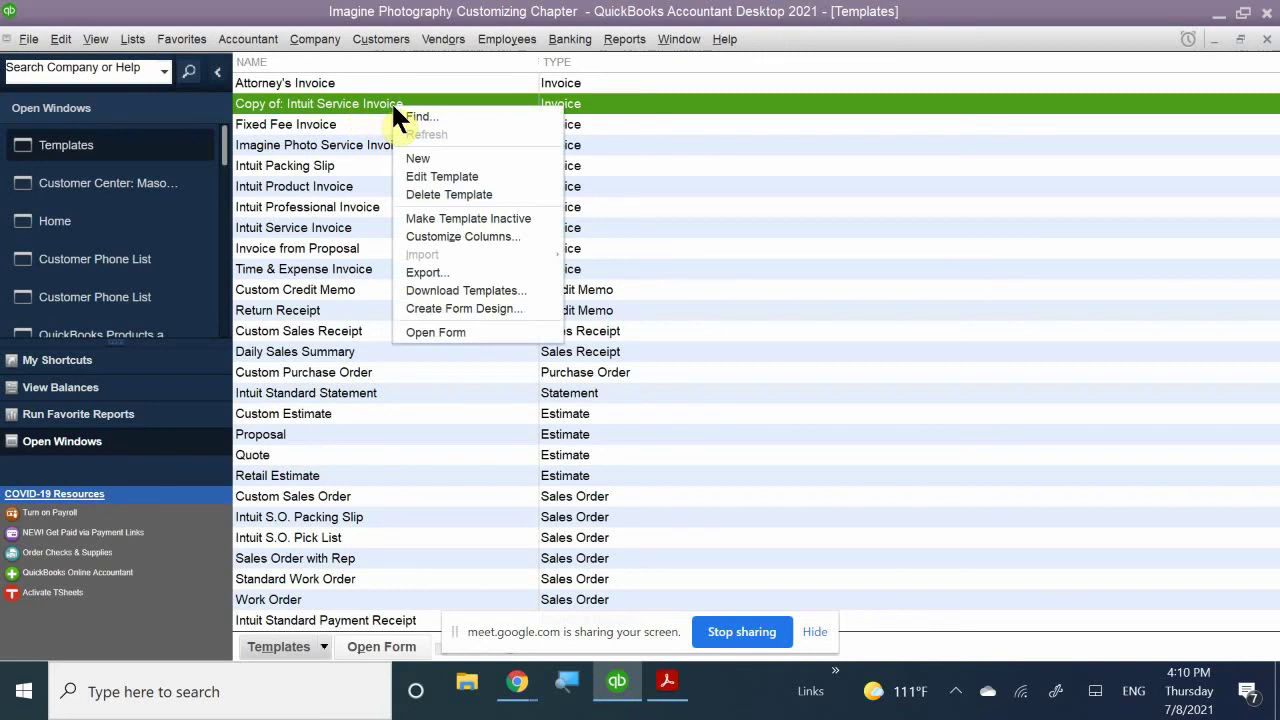
{"action": "left_click", "coordinate": [428, 172]}
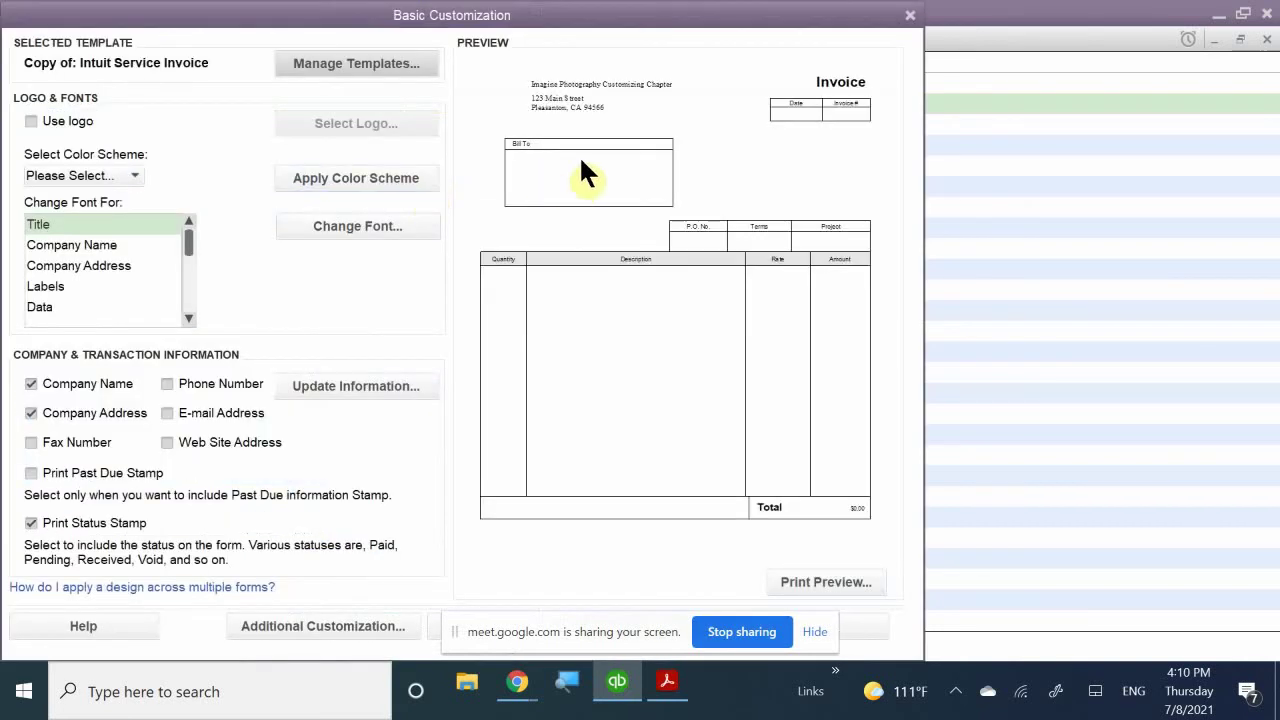
{"action": "left_click_drag", "start_coordinate": [482, 15], "coordinate": [726, 14]}
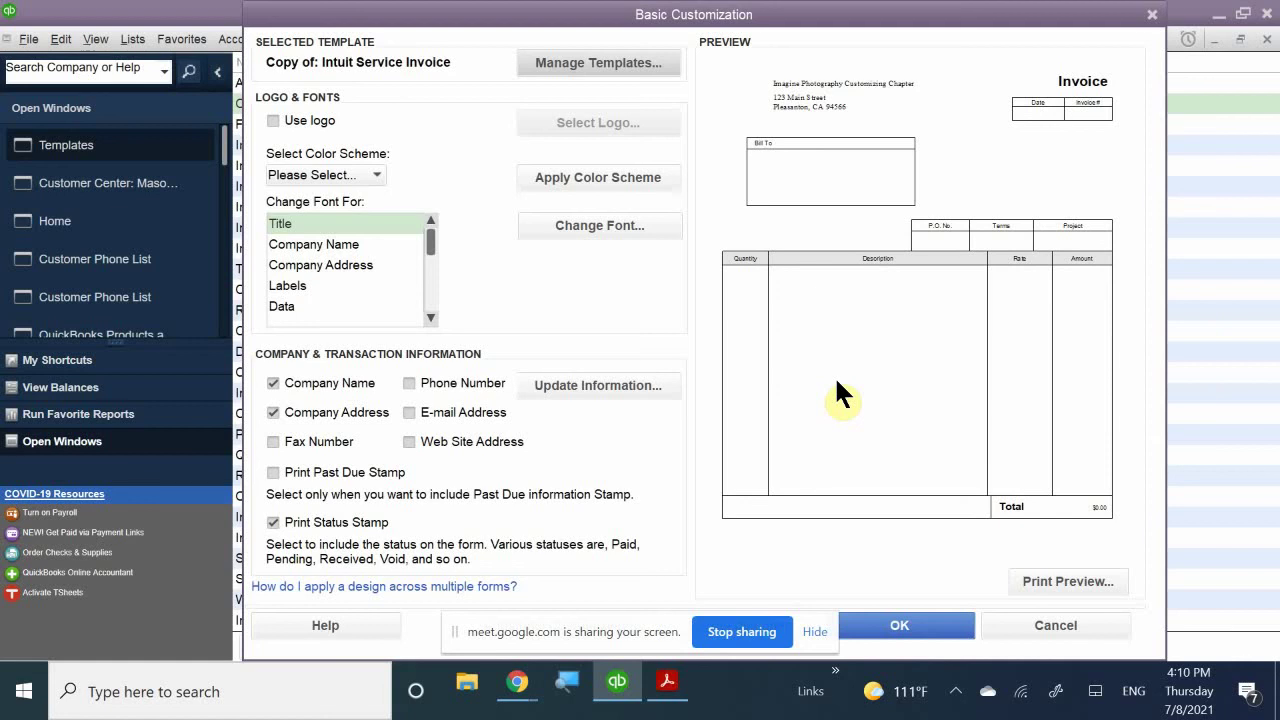
- Rename the copied invoice template to "Imagine Photography Service Inv" in Manage Templates and accept the change
{"action": "left_click", "coordinate": [578, 63]}
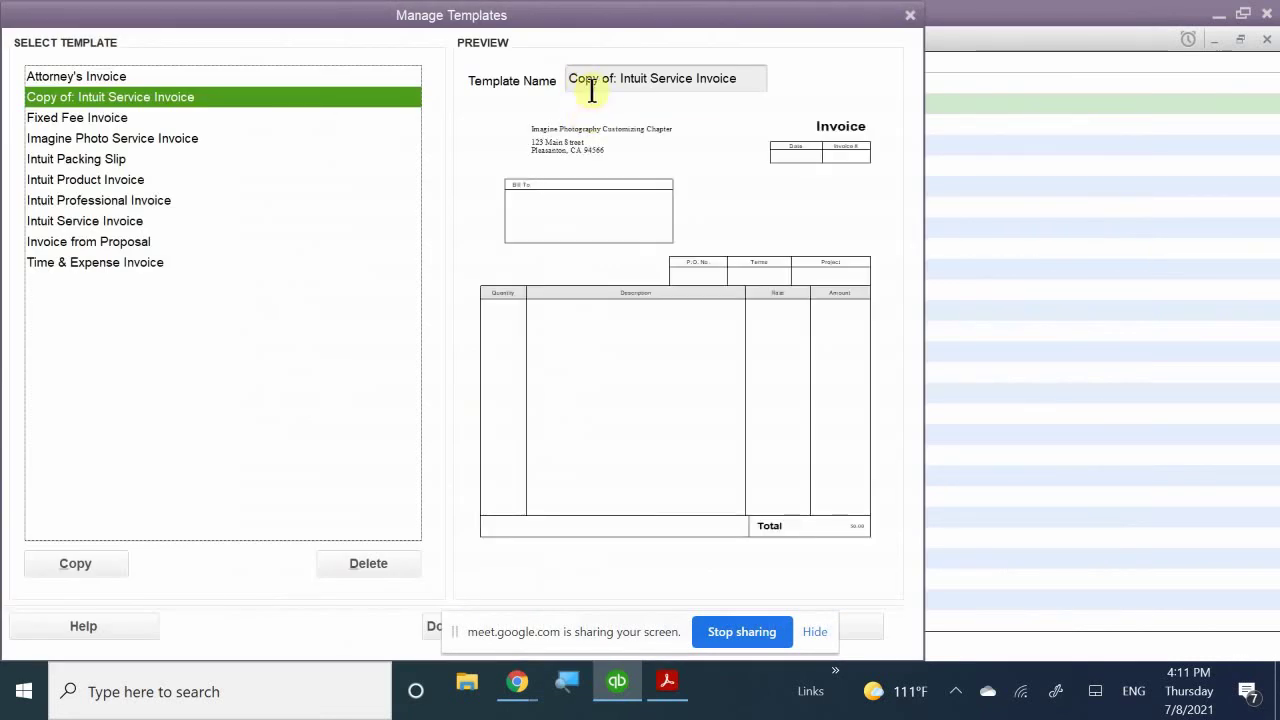
{"action": "left_click", "coordinate": [751, 83]}
{"action": "left_click_drag", "start_coordinate": [733, 85], "coordinate": [514, 80]}
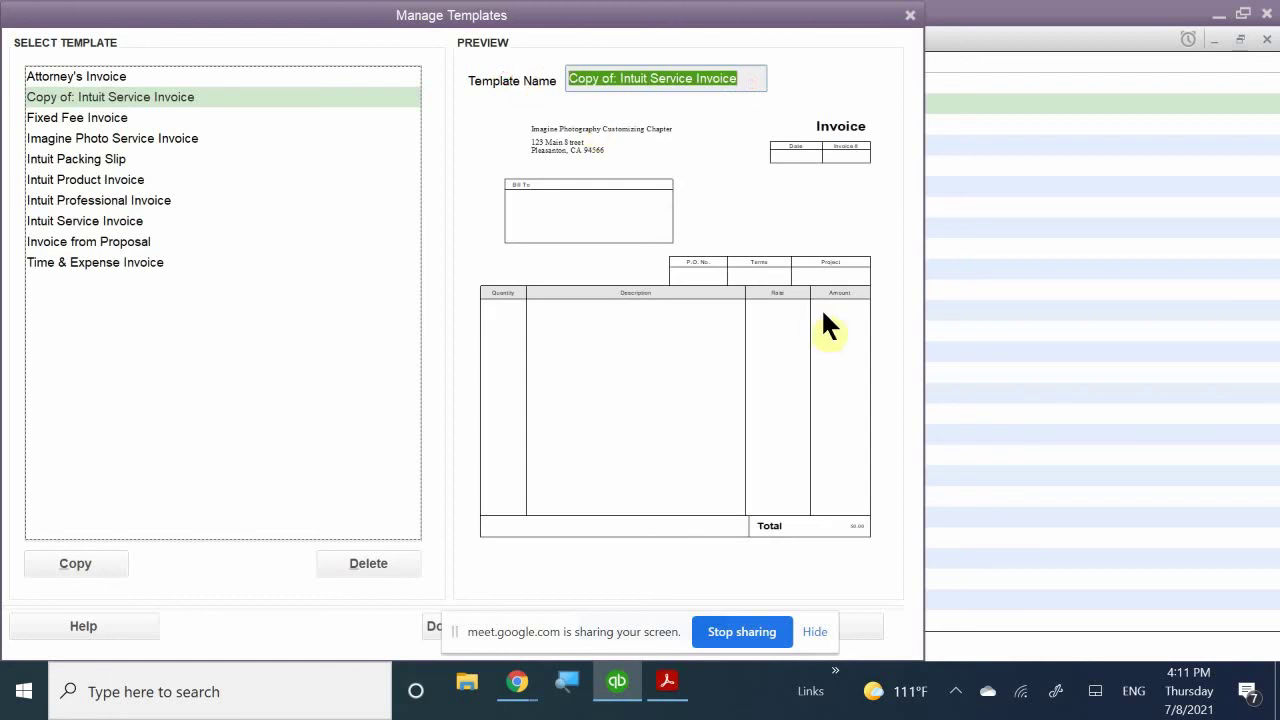
{"action": "key", "text": "BackSpace"}
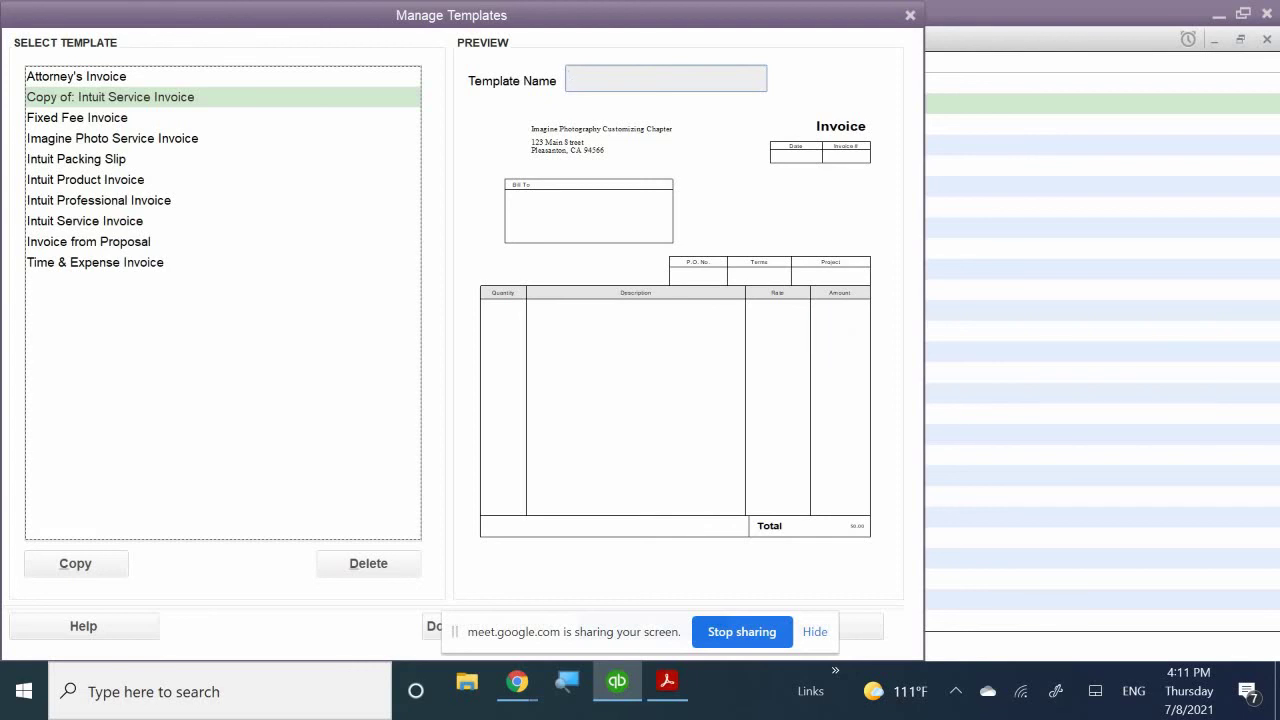
{"action": "type", "text": "Imagine Photographu"}
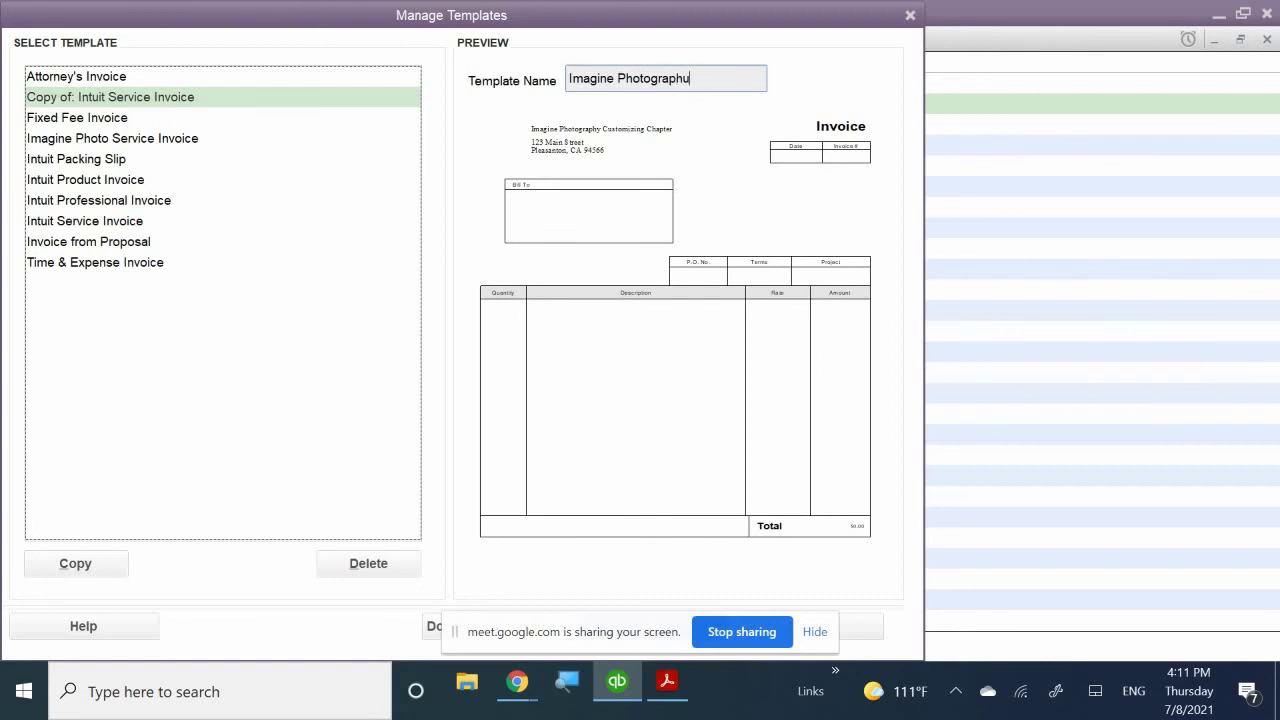
{"action": "key", "text": "BackSpace"}
{"action": "type", "text": "u"}
{"action": "key", "text": "BackSpace"}
{"action": "type", "text": "y Service Inv"}
{"action": "left_click_drag", "start_coordinate": [447, 13], "coordinate": [592, 6]}
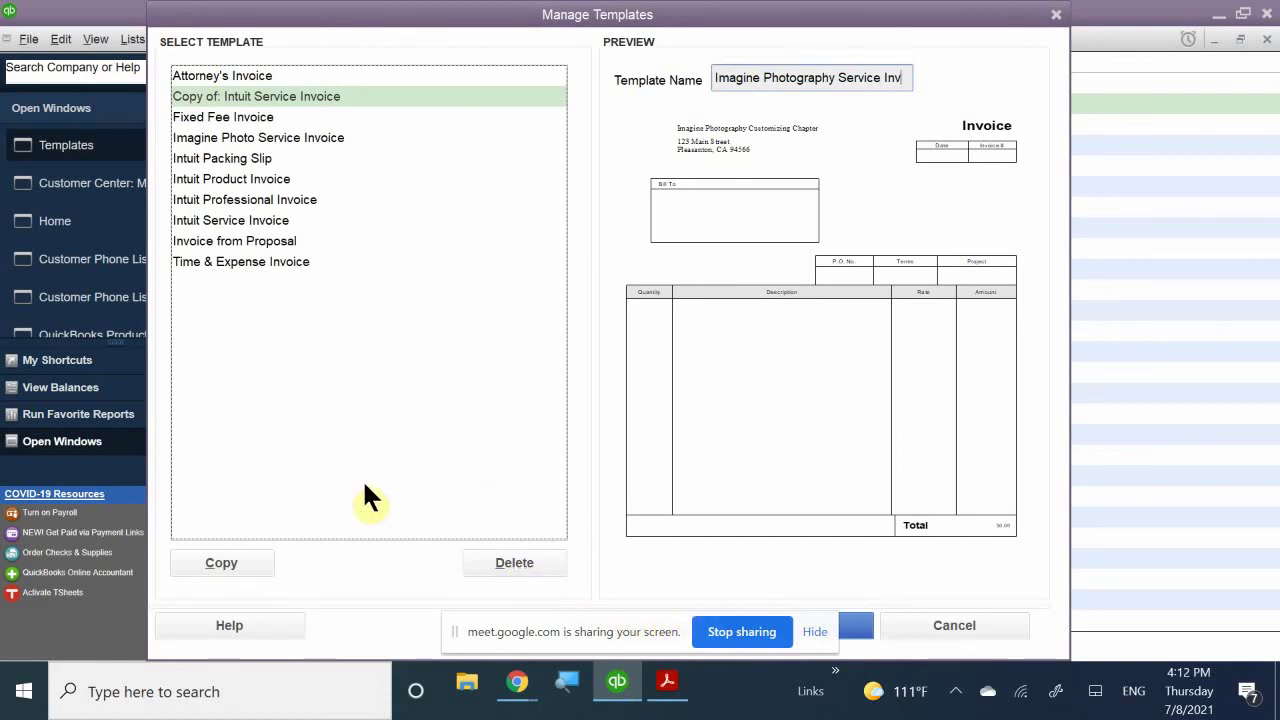
{"action": "left_click", "coordinate": [814, 632]}
{"action": "left_click", "coordinate": [772, 630]}
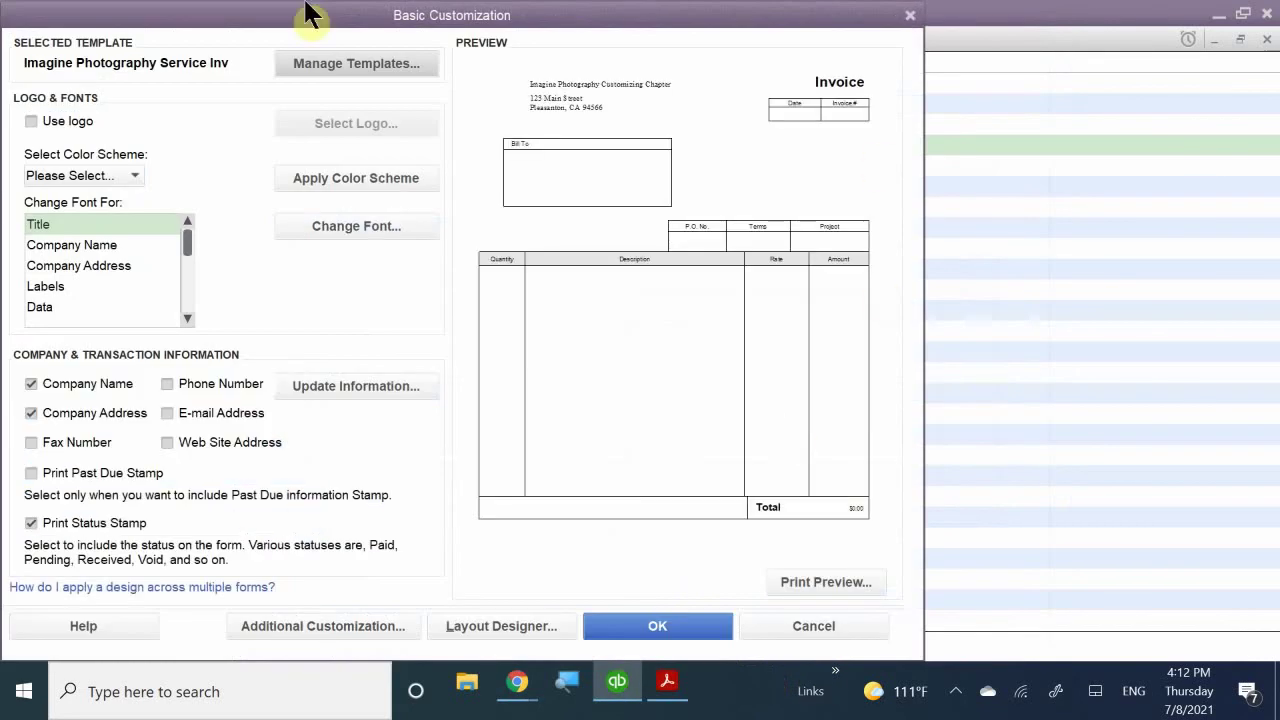
- Try to add a logo to the template, looking for an image in the Quickbooks Portable Files and Final 2021 Classroom Files folders
{"action": "left_click_drag", "start_coordinate": [325, 22], "coordinate": [630, 230]}
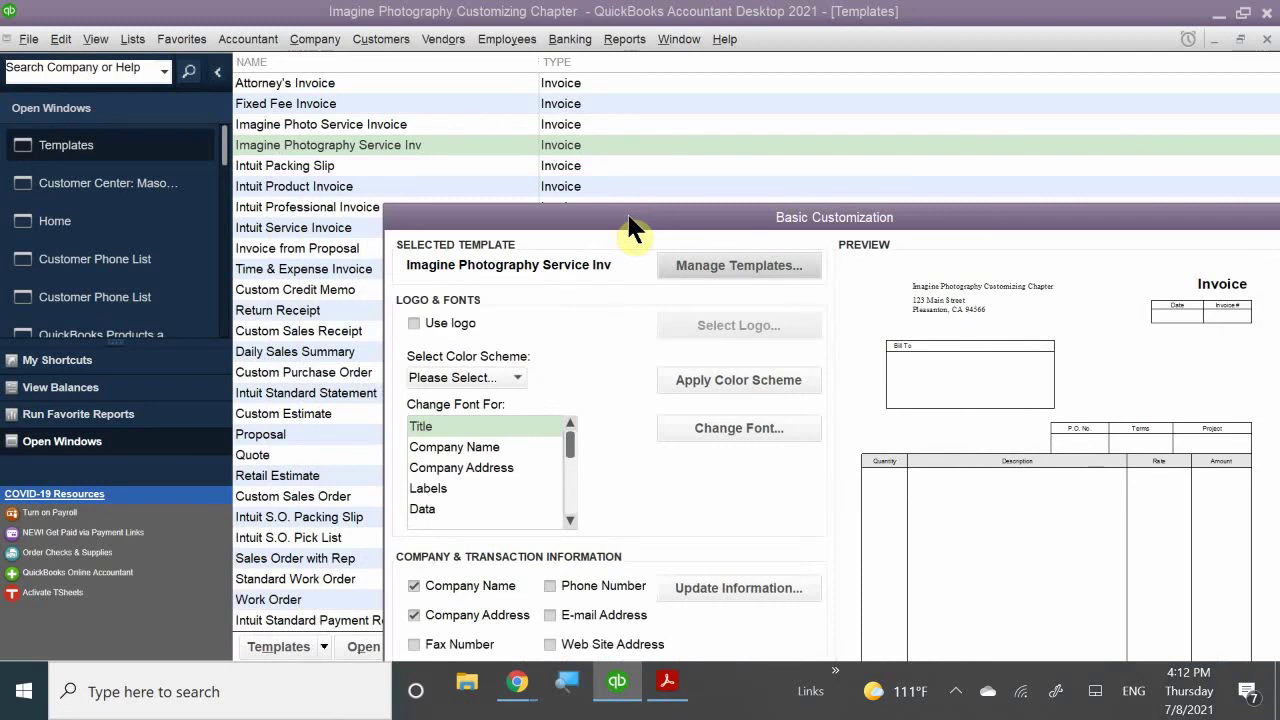
{"action": "left_click_drag", "start_coordinate": [630, 218], "coordinate": [498, 19]}
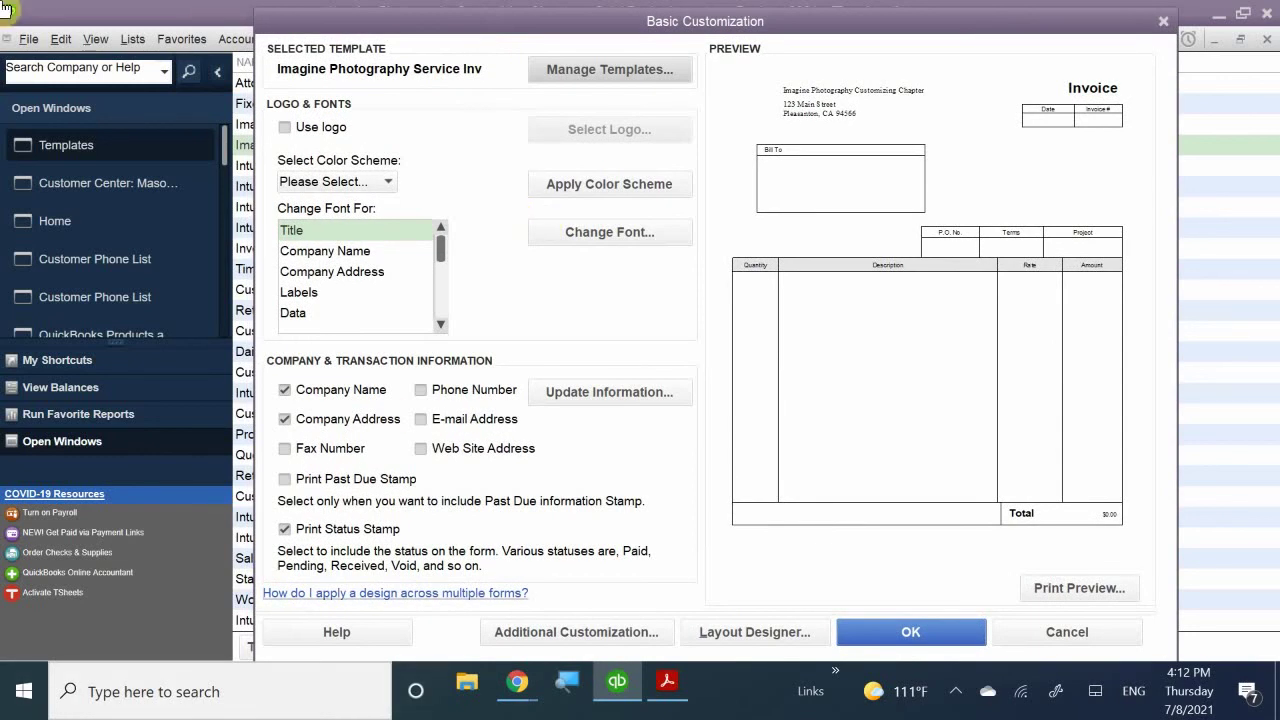
{"action": "left_click", "coordinate": [312, 127]}
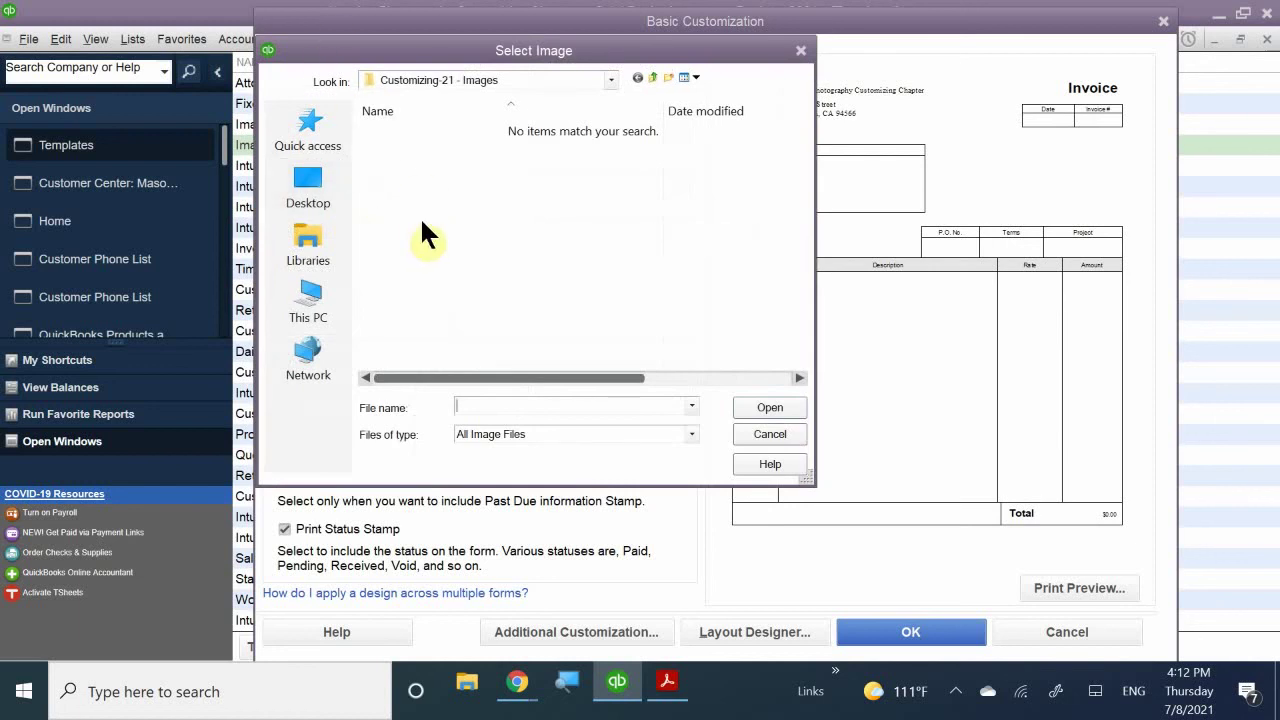
{"action": "left_click", "coordinate": [521, 80]}
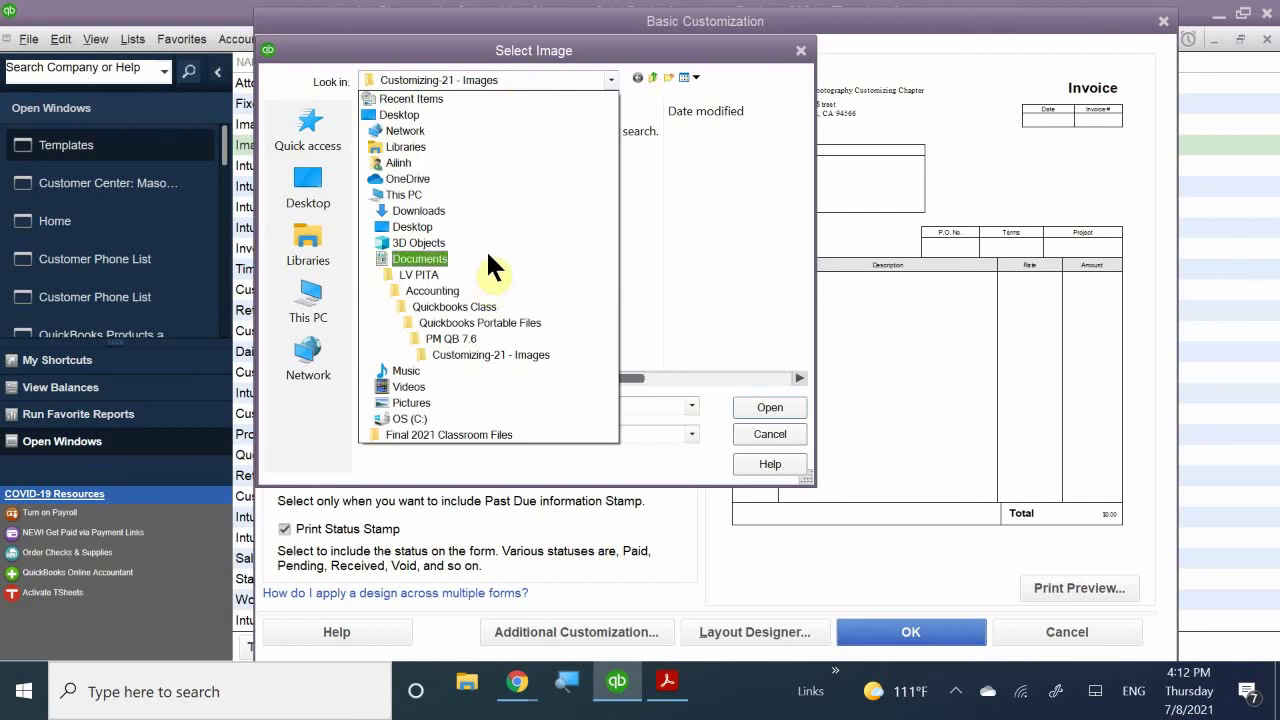
{"action": "left_click", "coordinate": [426, 257]}
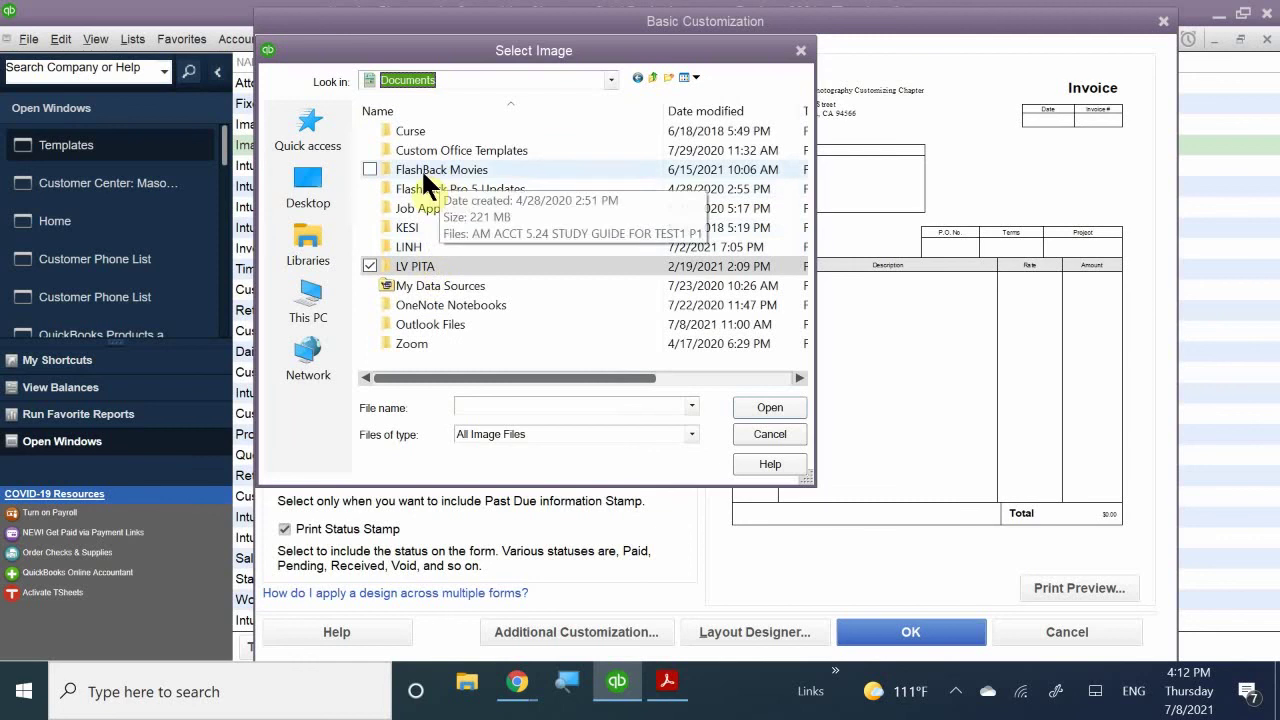
{"action": "double_click", "coordinate": [424, 268]}
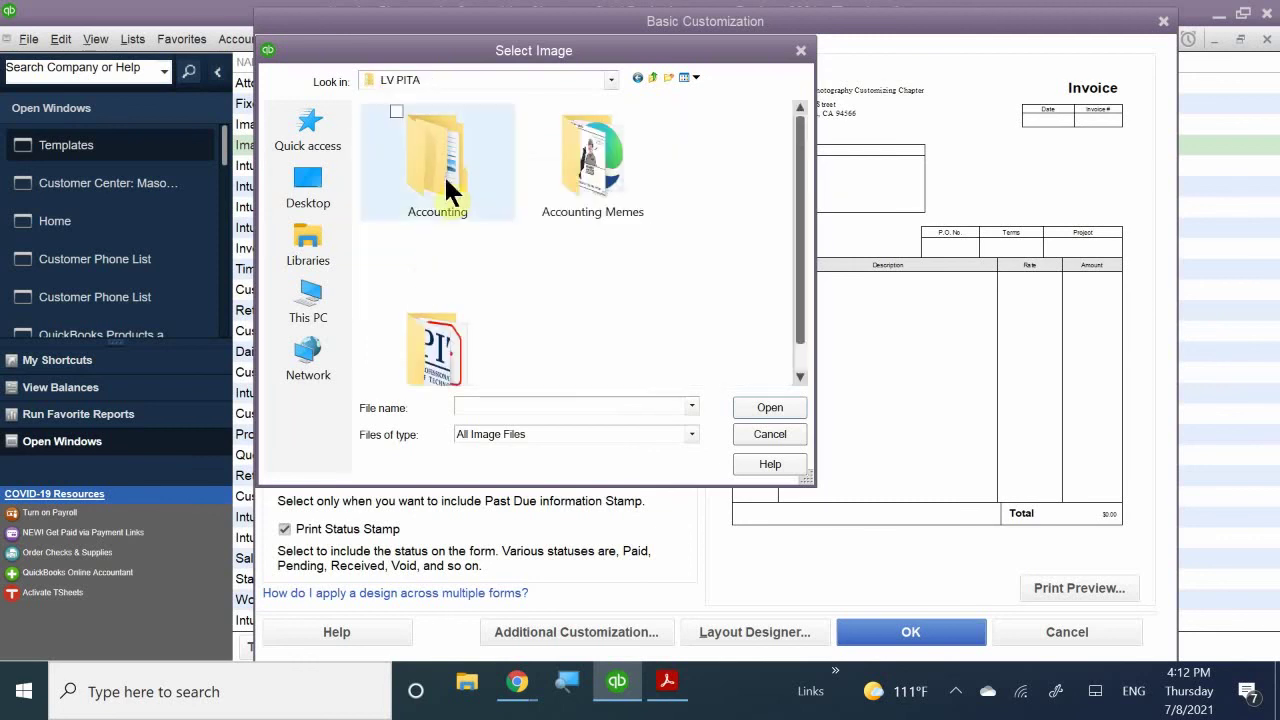
{"action": "left_click", "coordinate": [440, 168]}
{"action": "double_click", "coordinate": [447, 225]}
{"action": "double_click", "coordinate": [463, 192]}
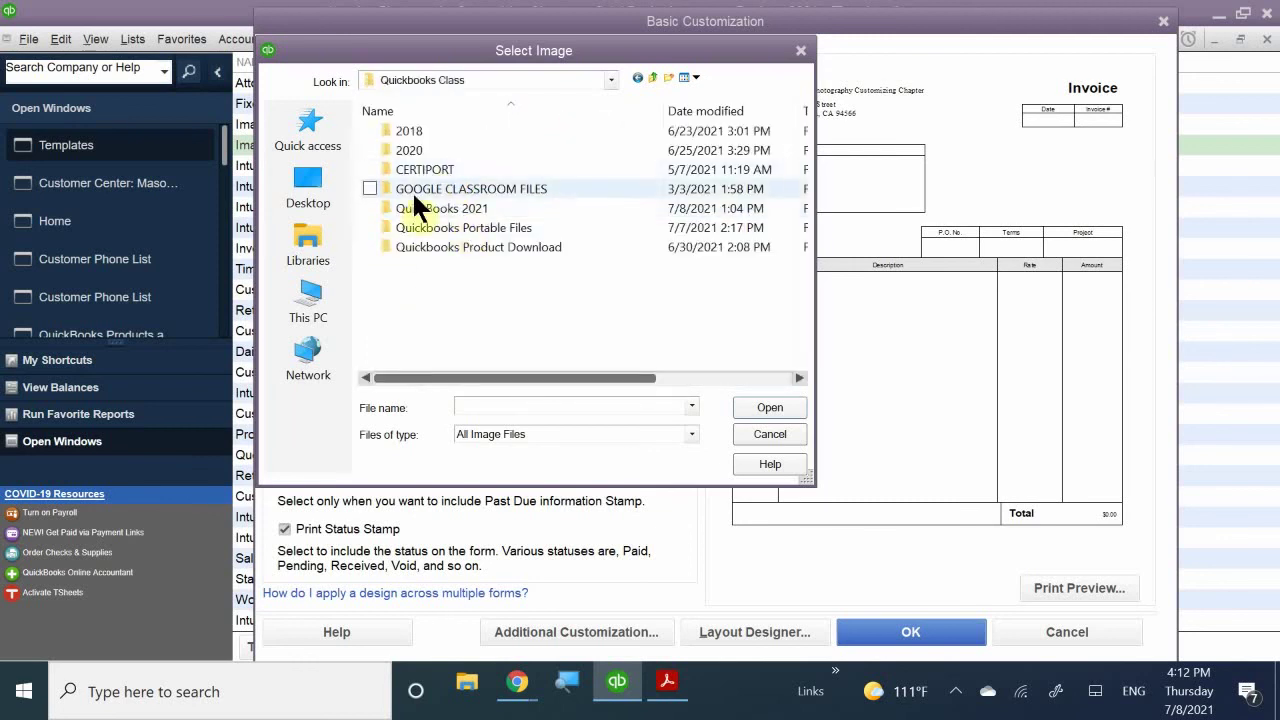
{"action": "double_click", "coordinate": [462, 224]}
{"action": "double_click", "coordinate": [456, 150]}
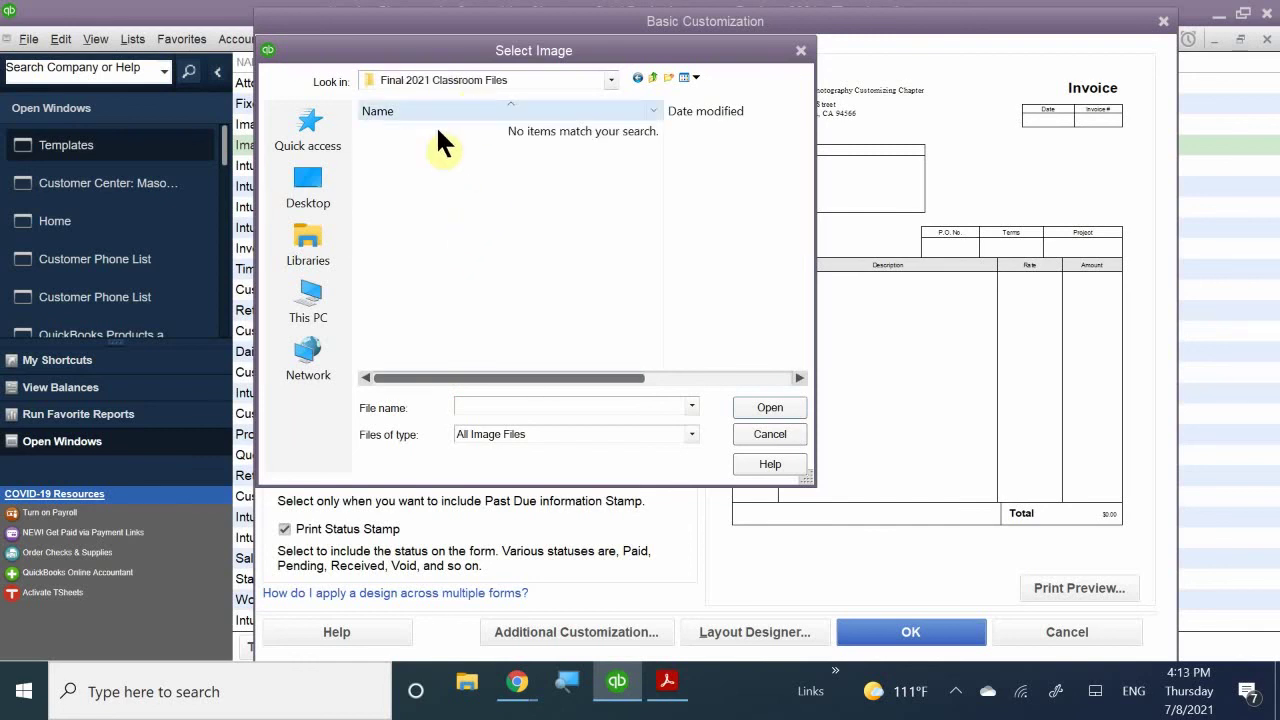
{"action": "left_click", "coordinate": [651, 75]}
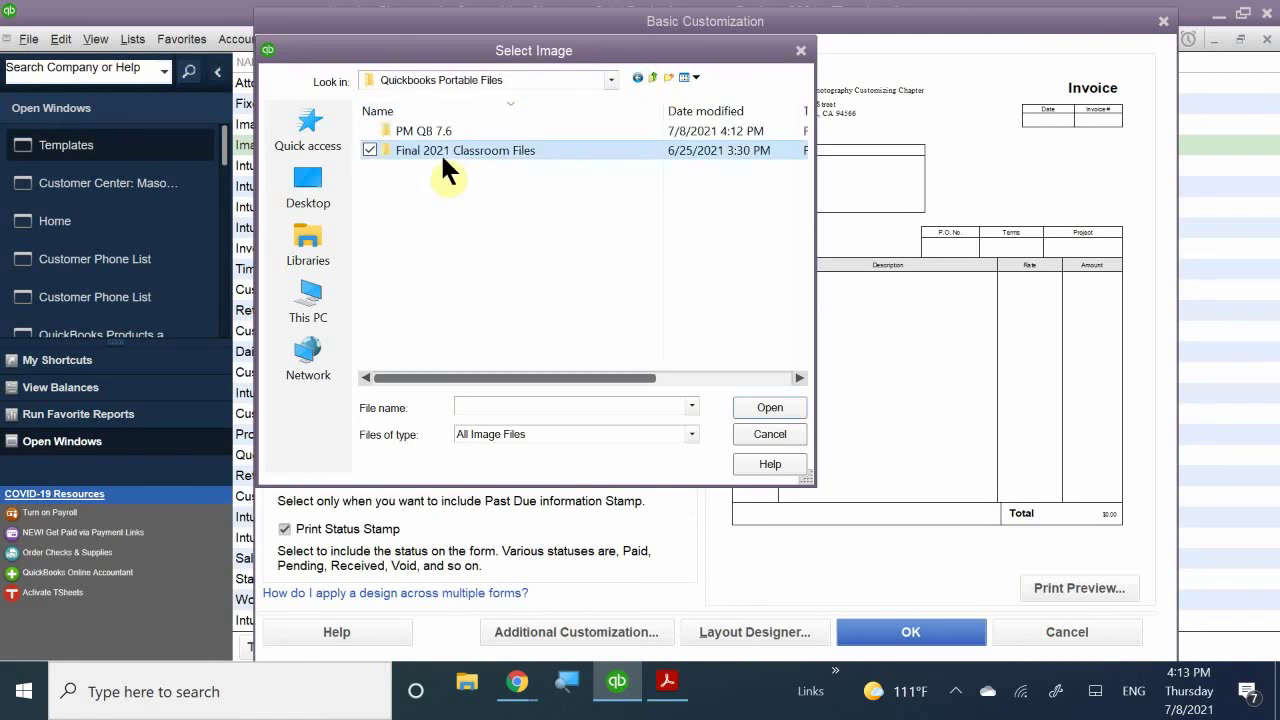
{"action": "double_click", "coordinate": [524, 150]}
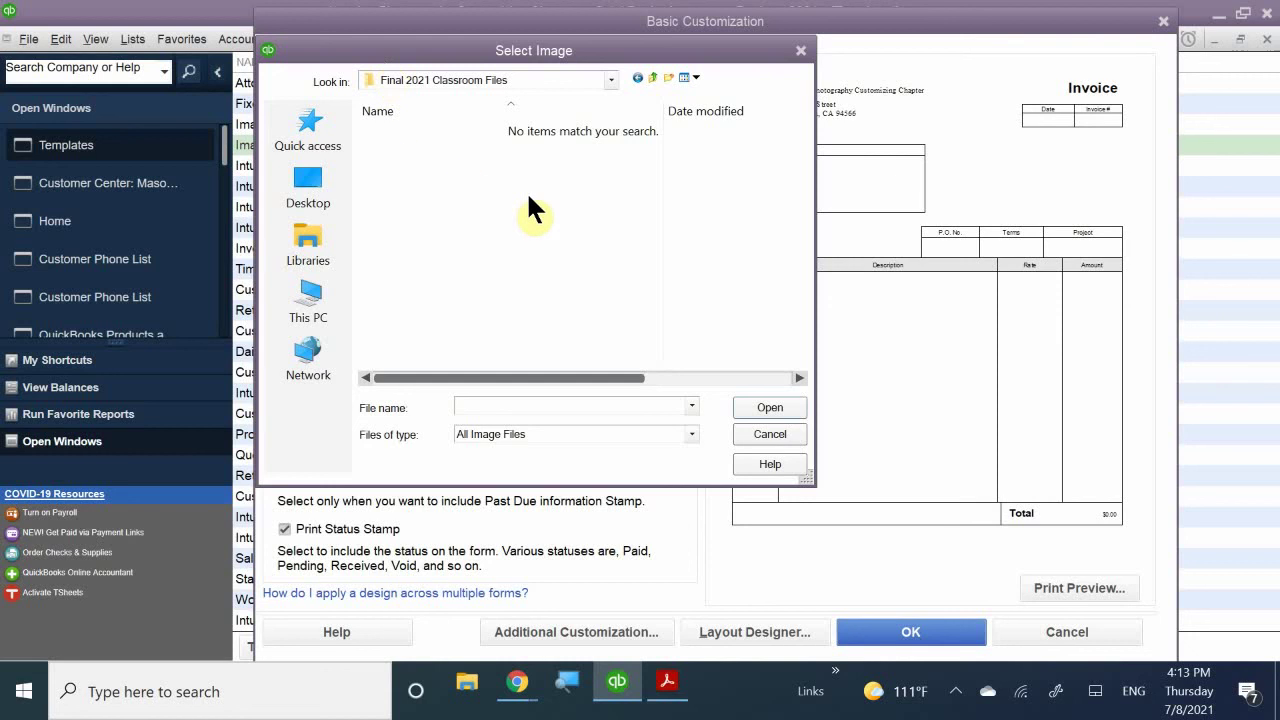
{"action": "left_click", "coordinate": [652, 77]}
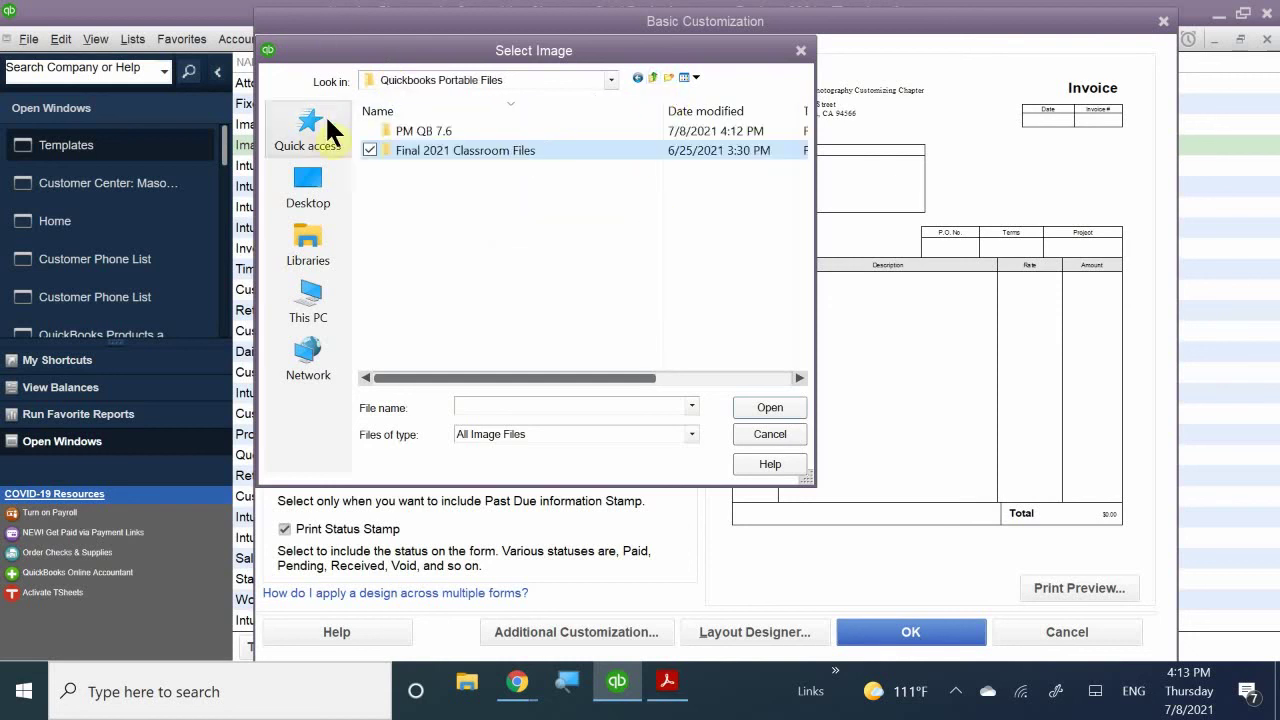
{"action": "double_click", "coordinate": [423, 152]}
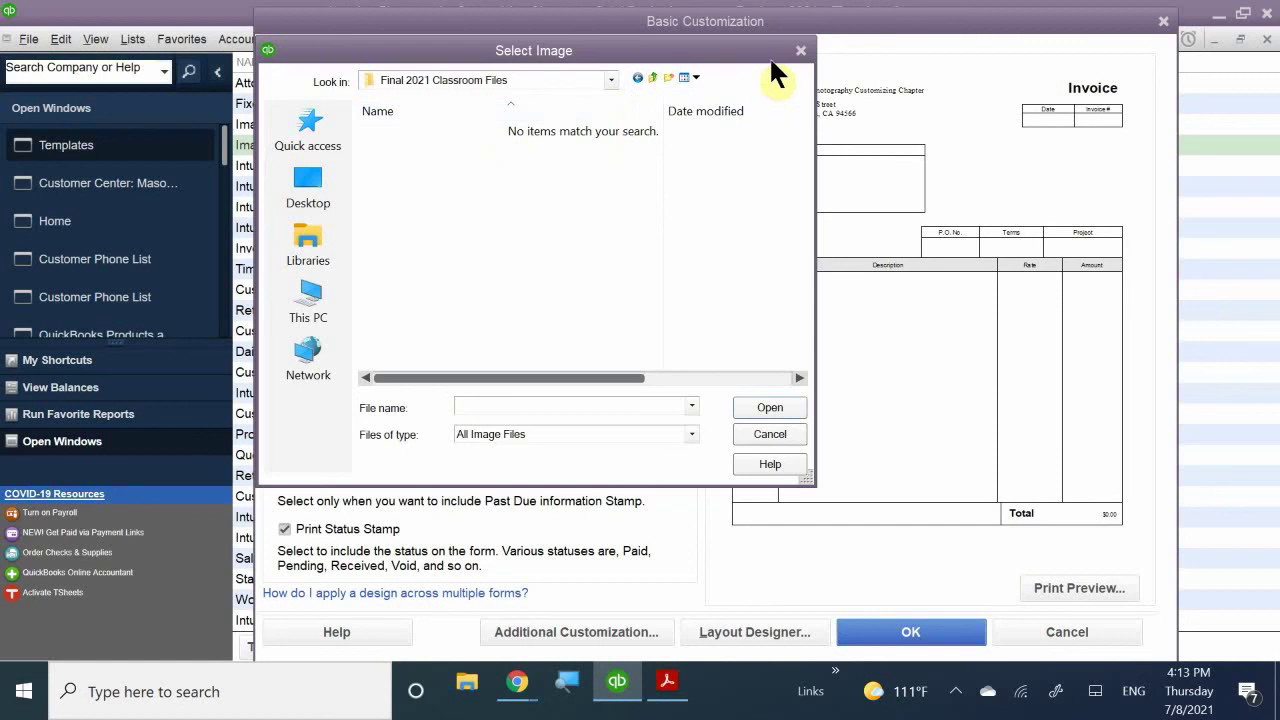
{"action": "left_click", "coordinate": [800, 48]}
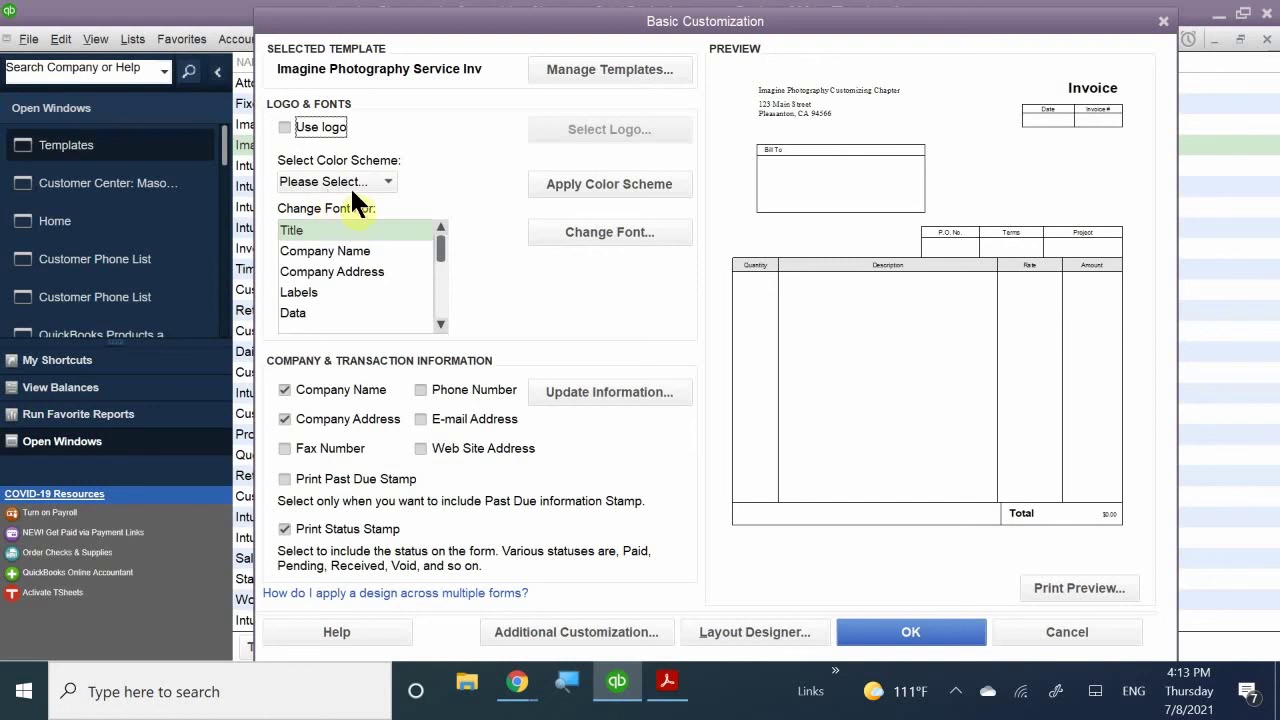
- Apply the Maroon color scheme to the invoice template
{"action": "left_click", "coordinate": [388, 180]}
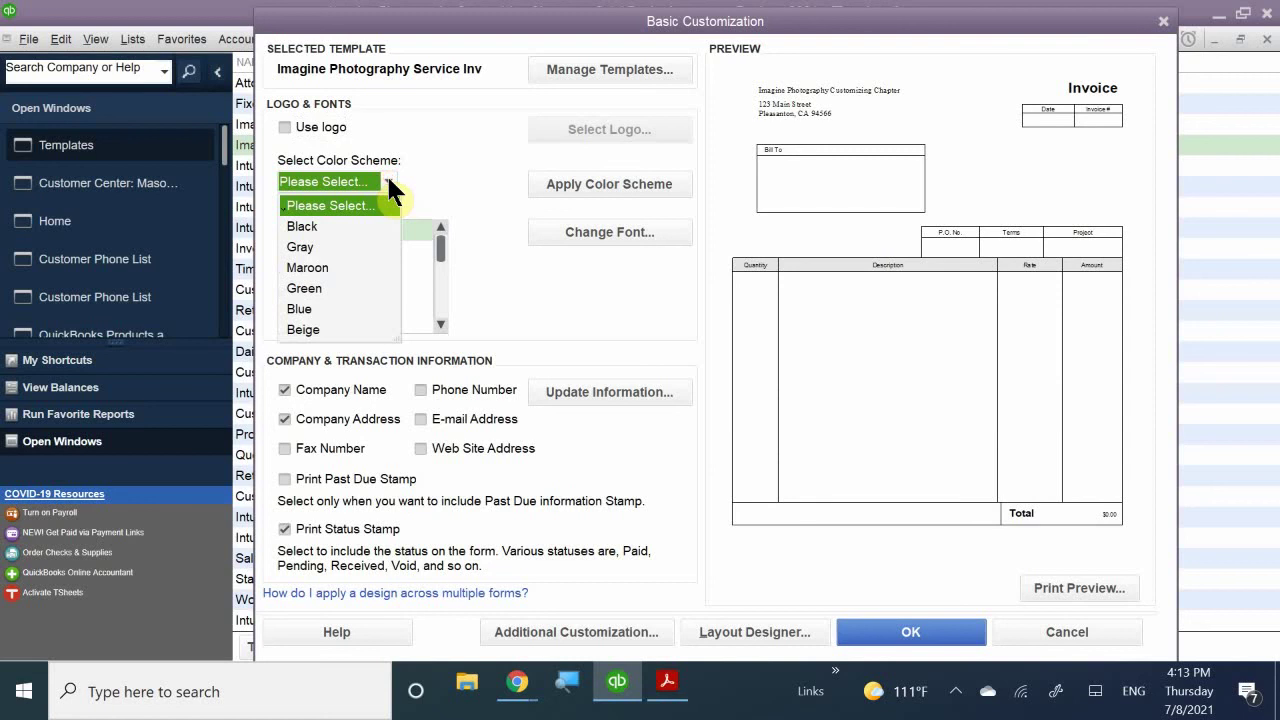
{"action": "left_click", "coordinate": [321, 267]}
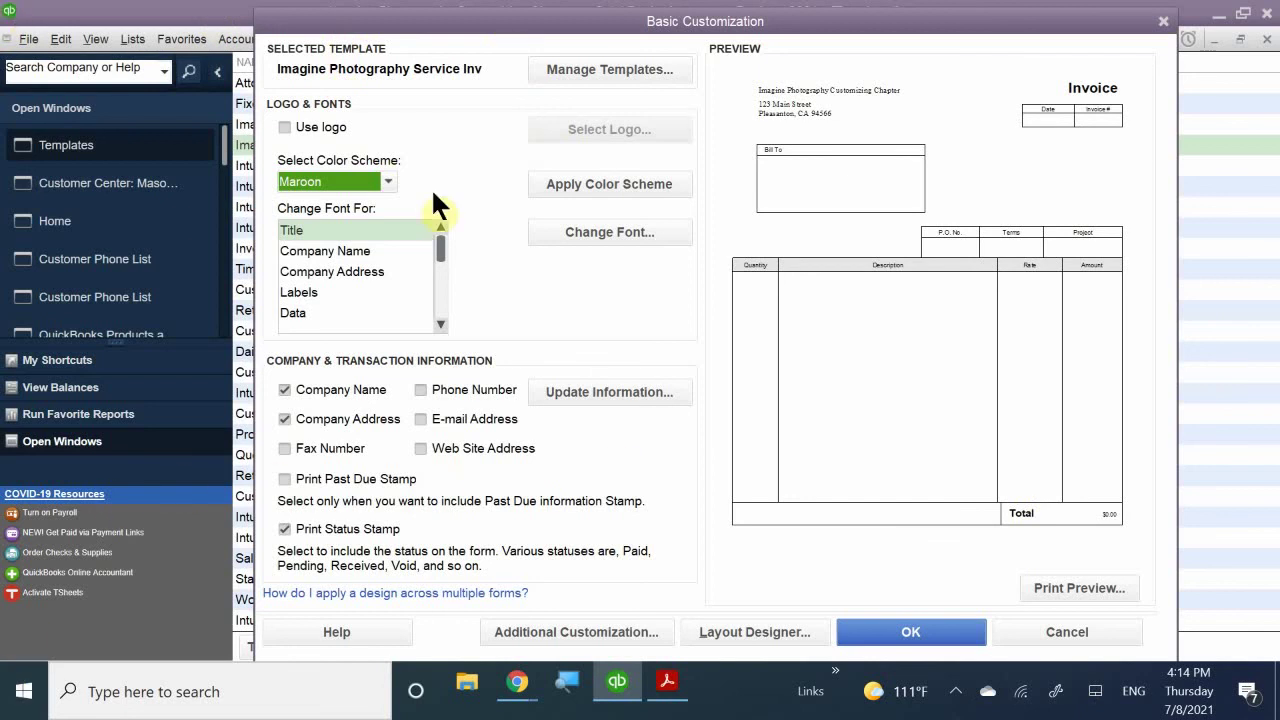
{"action": "left_click", "coordinate": [349, 236]}
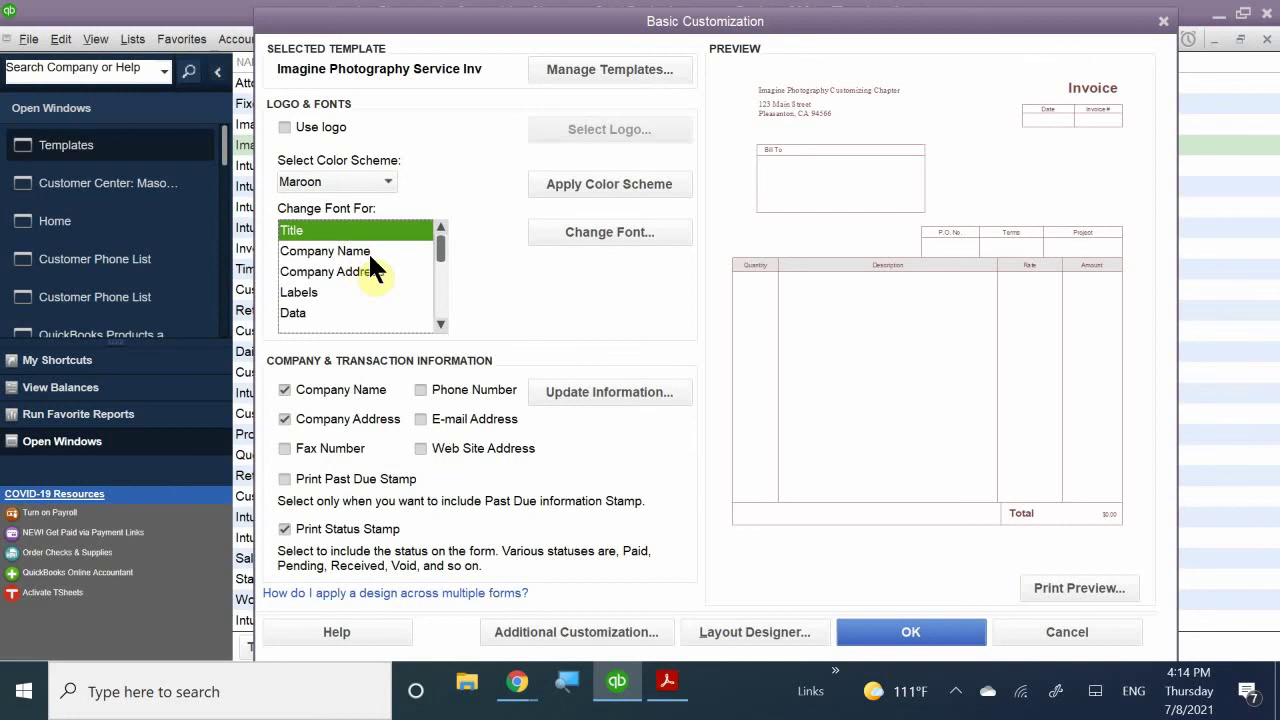
- Change the Company Name font on the invoice to Showcard Gothic, Regular, size 18
{"action": "left_click", "coordinate": [368, 253]}
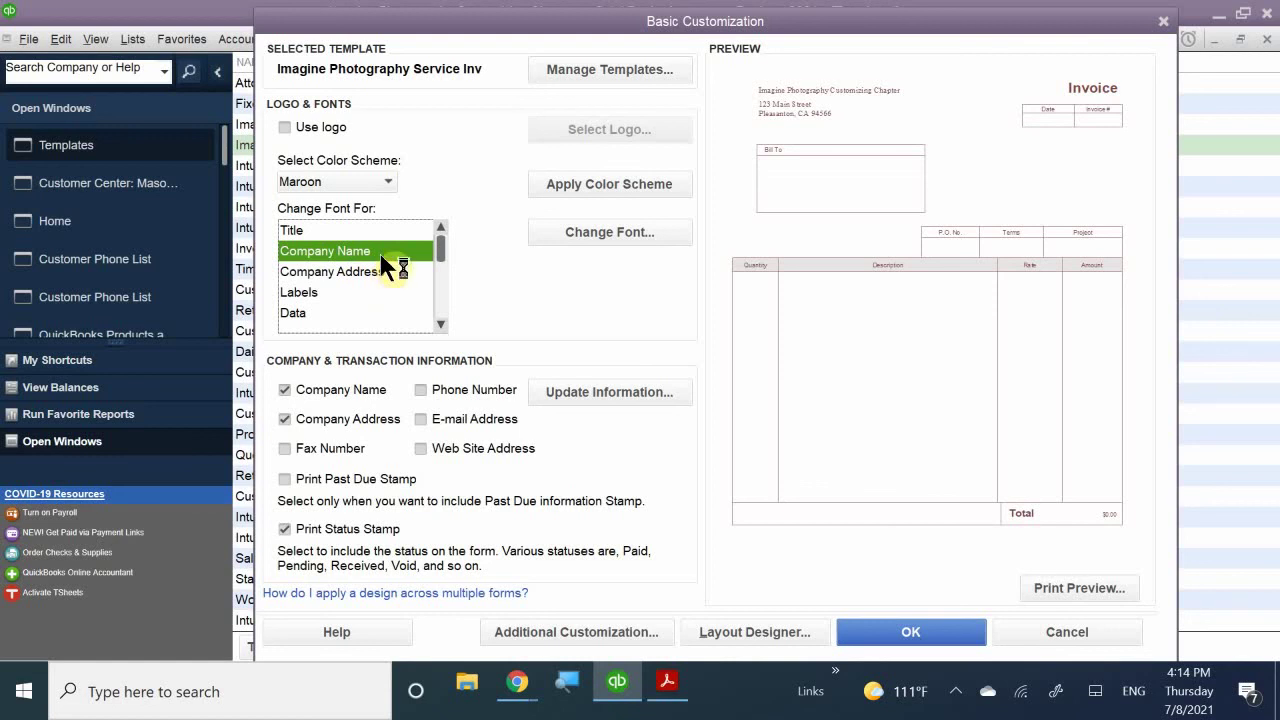
{"action": "left_click", "coordinate": [594, 226]}
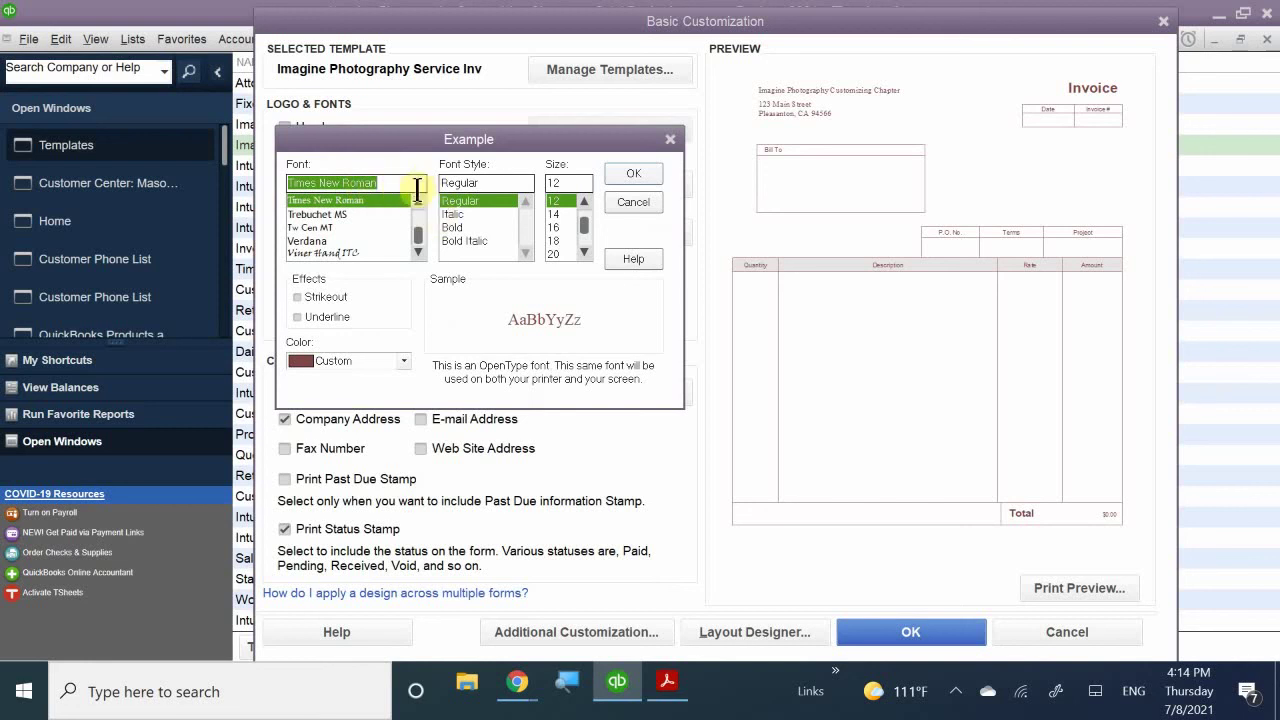
{"action": "scroll", "coordinate": [364, 235], "scroll_direction": "down", "scroll_amount": 3}
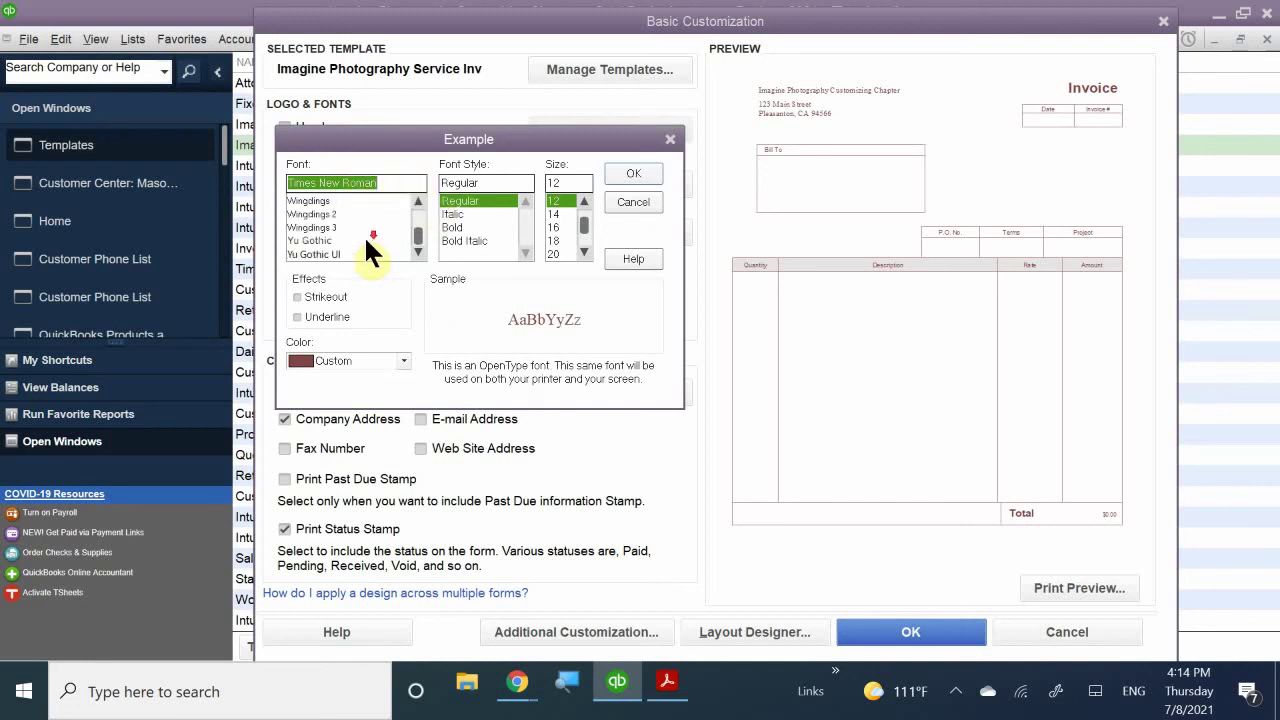
{"action": "left_click", "coordinate": [411, 188]}
{"action": "scroll", "coordinate": [395, 252], "scroll_direction": "up", "scroll_amount": 5}
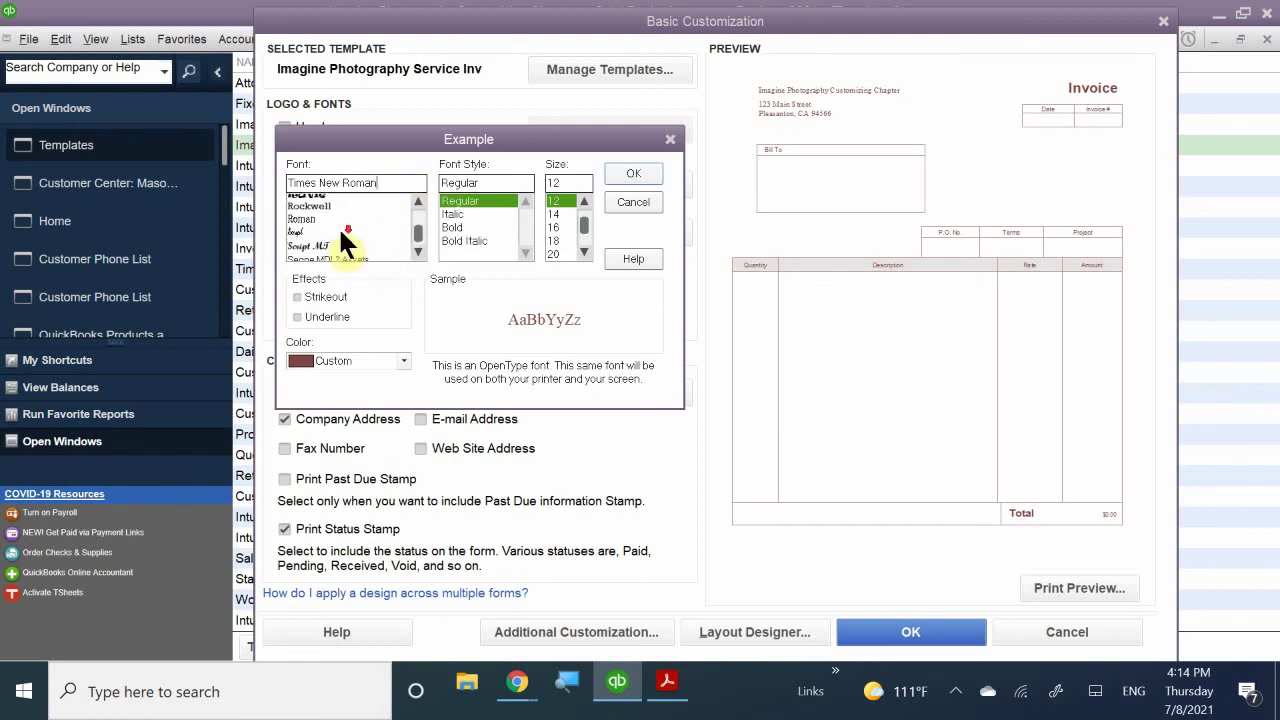
{"action": "scroll", "coordinate": [338, 226], "scroll_direction": "down", "scroll_amount": 3}
{"action": "left_click", "coordinate": [336, 241]}
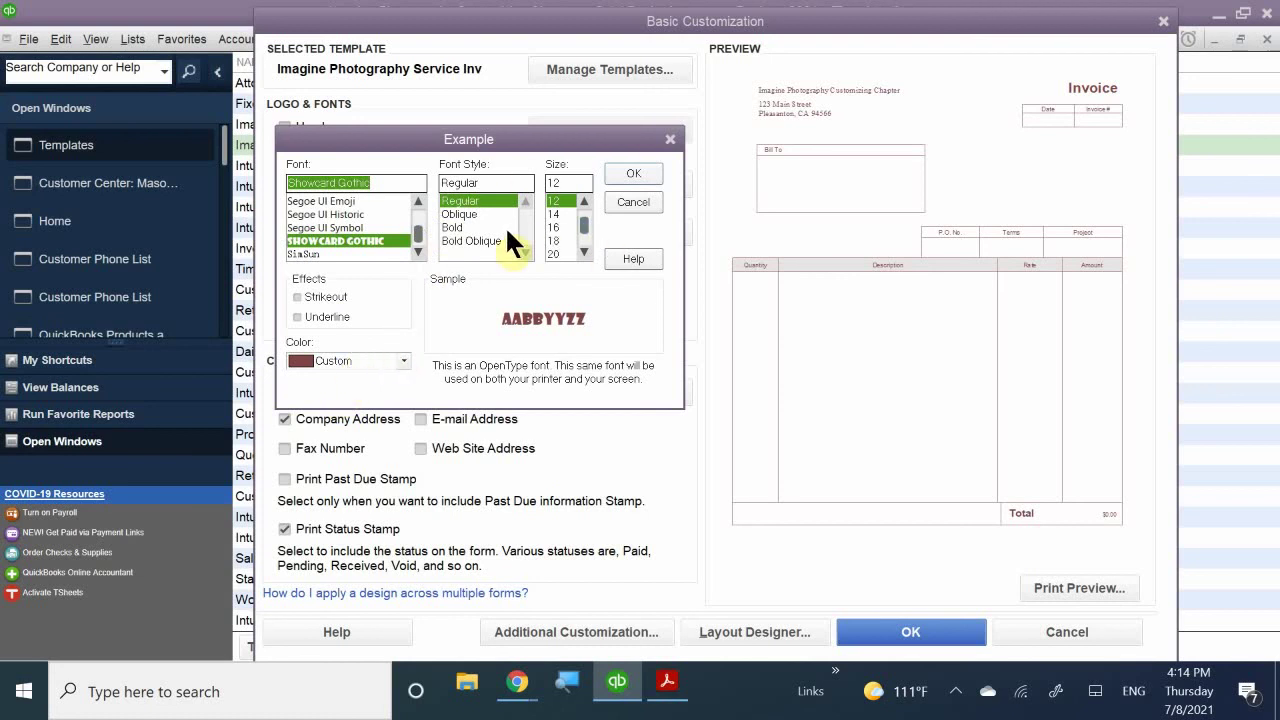
{"action": "left_click", "coordinate": [553, 226]}
{"action": "left_click", "coordinate": [552, 240]}
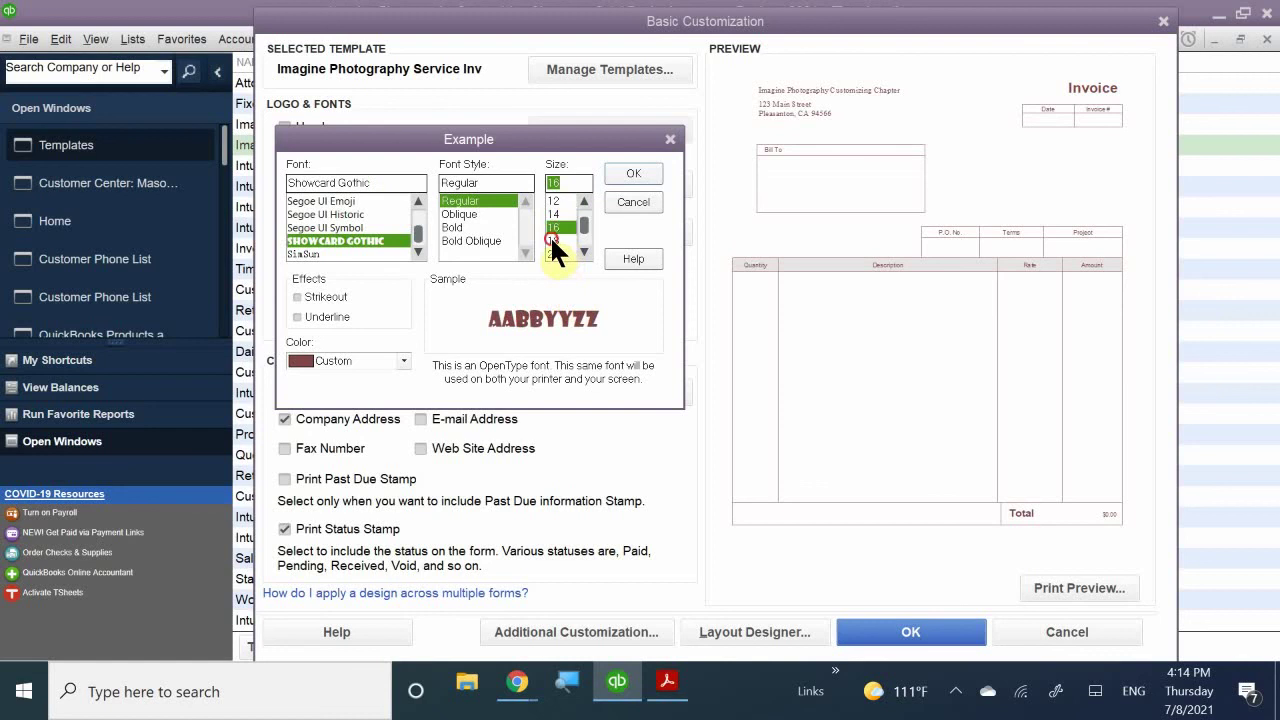
{"action": "left_click", "coordinate": [633, 174]}
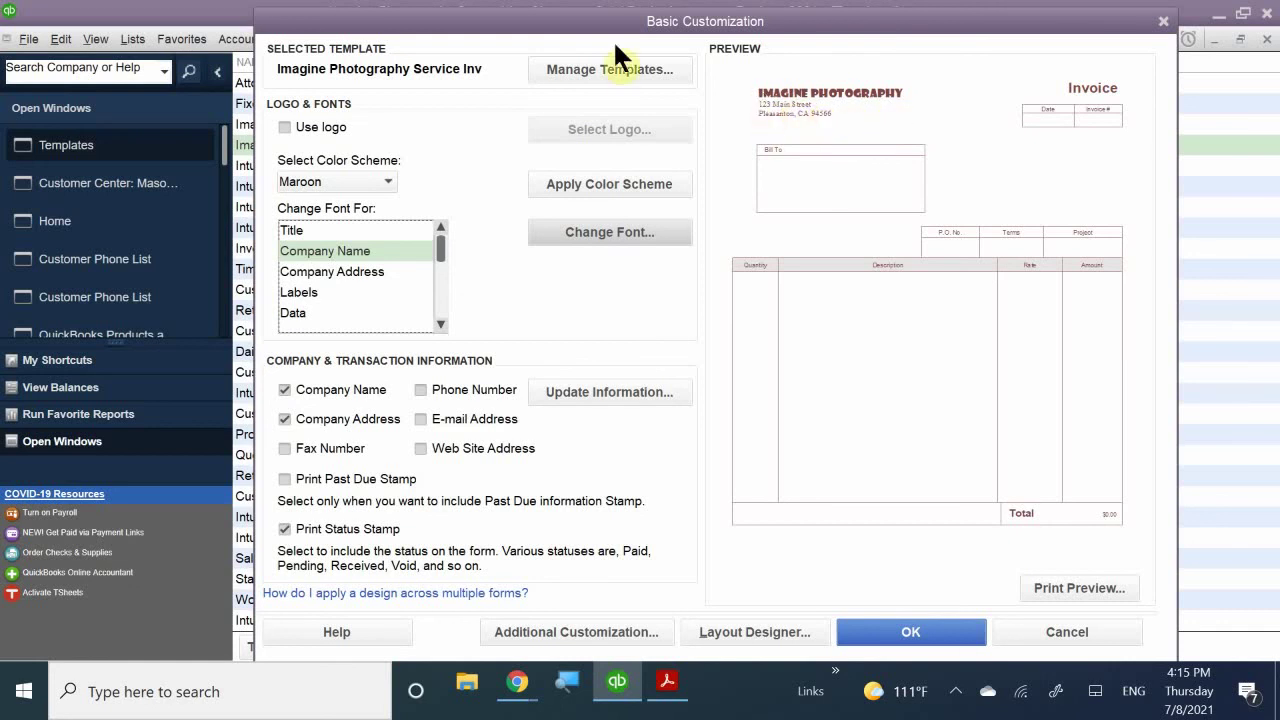
- Change the font of the invoice's Title to a larger size
{"action": "left_click", "coordinate": [316, 232]}
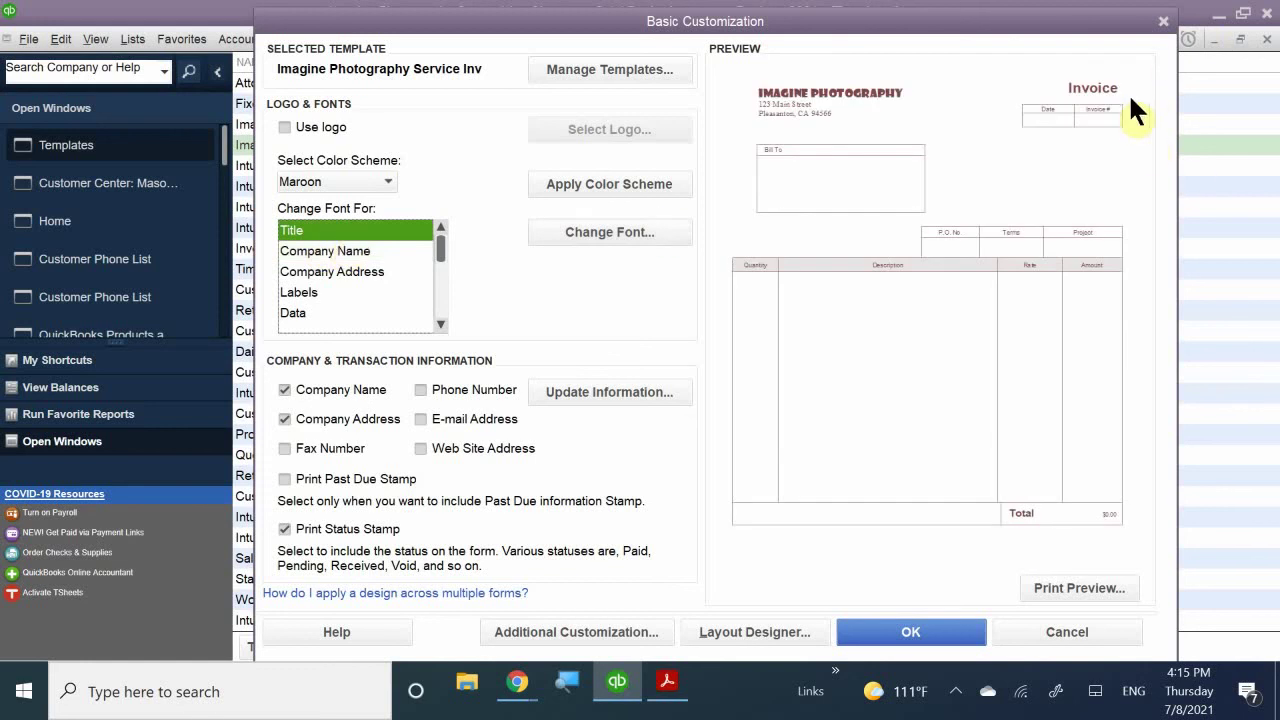
{"action": "left_click", "coordinate": [594, 229]}
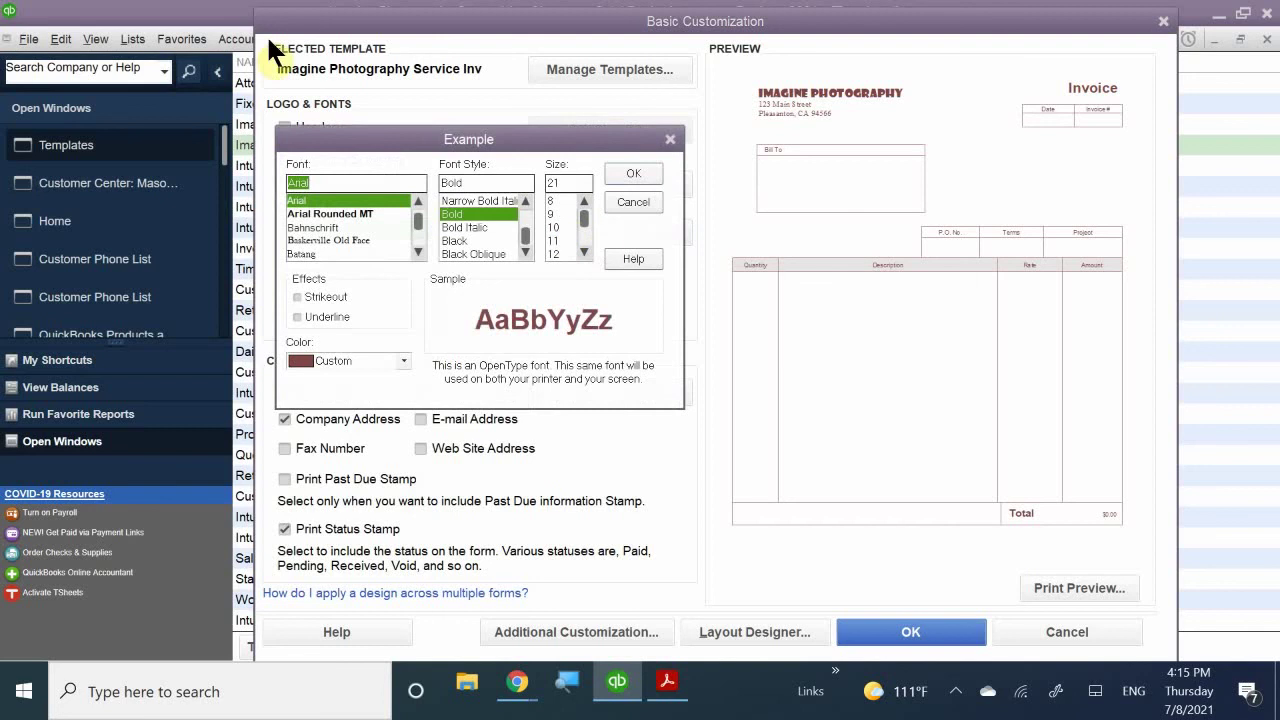
{"action": "left_click", "coordinate": [318, 356]}
{"action": "left_click", "coordinate": [326, 371]}
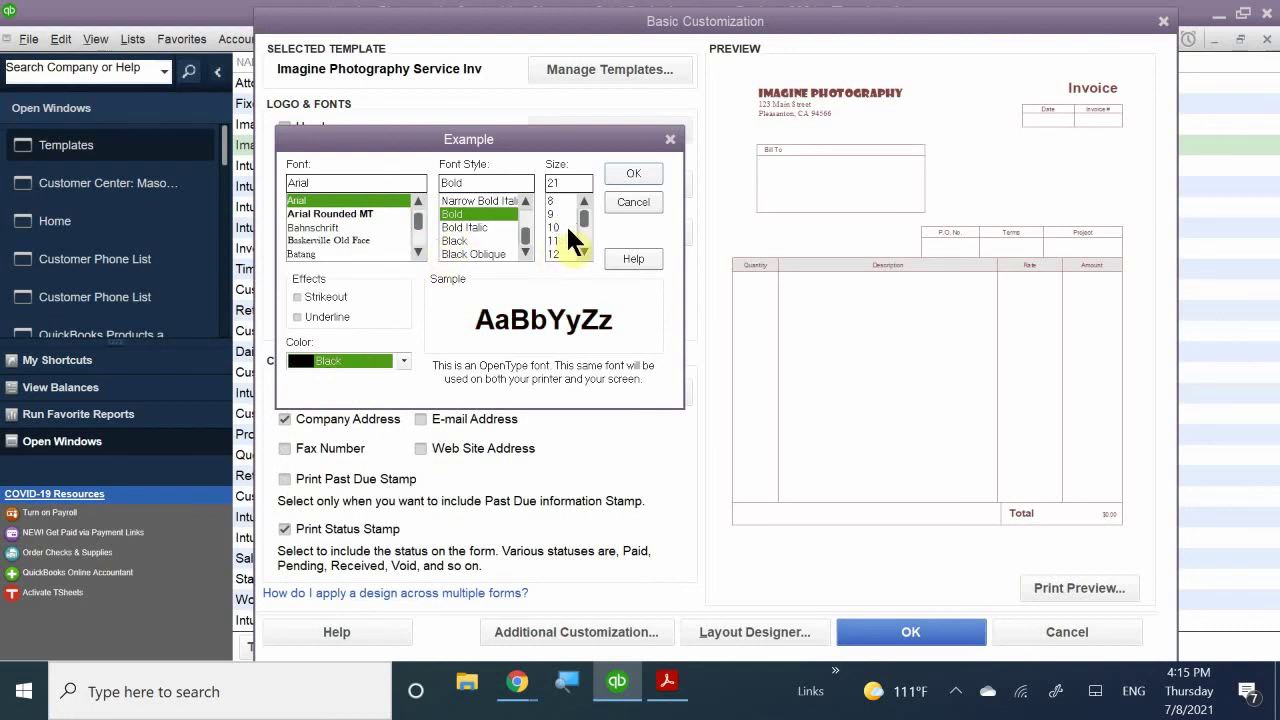
{"action": "left_click", "coordinate": [583, 249]}
{"action": "left_click", "coordinate": [583, 249]}
{"action": "left_click", "coordinate": [583, 249]}
{"action": "left_click", "coordinate": [583, 249]}
{"action": "left_click", "coordinate": [583, 249]}
{"action": "left_click", "coordinate": [553, 253]}
{"action": "left_click", "coordinate": [650, 176]}
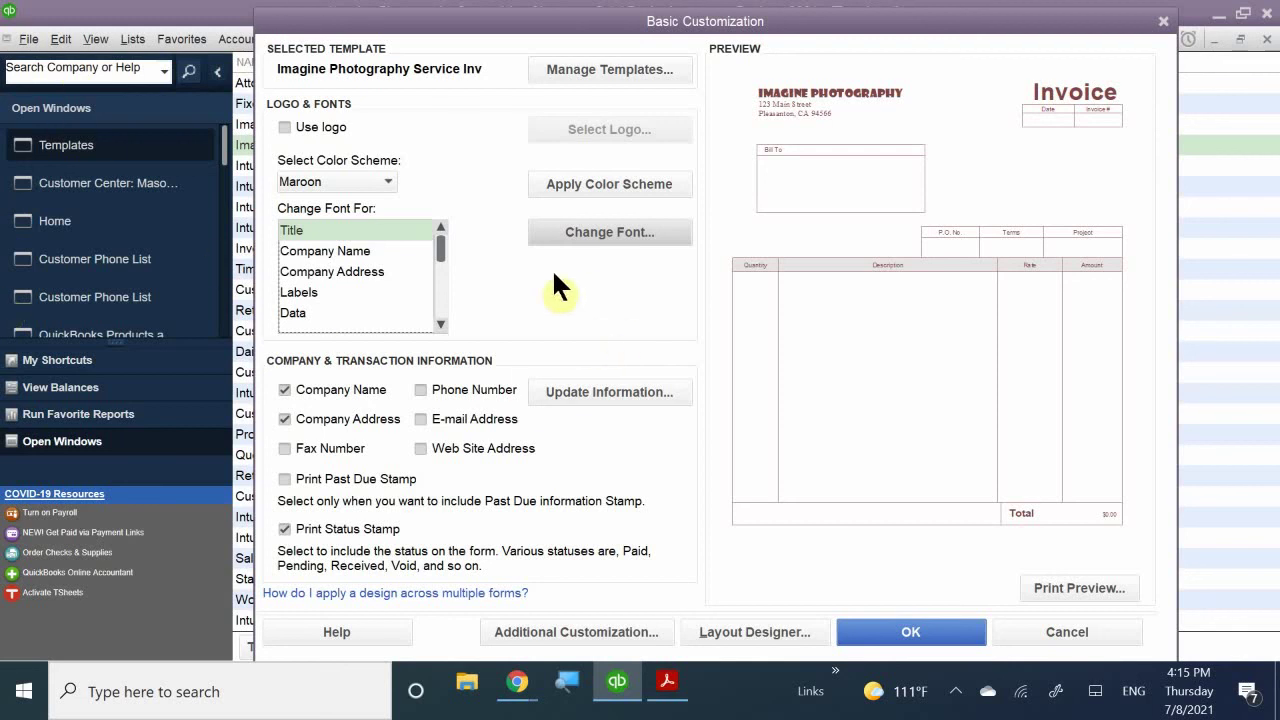
- Include the Web Site Address and E-mail Address in the template's company information, dismissing the overlapping-fields notices
{"action": "left_click", "coordinate": [496, 283]}
{"action": "left_click", "coordinate": [420, 448]}
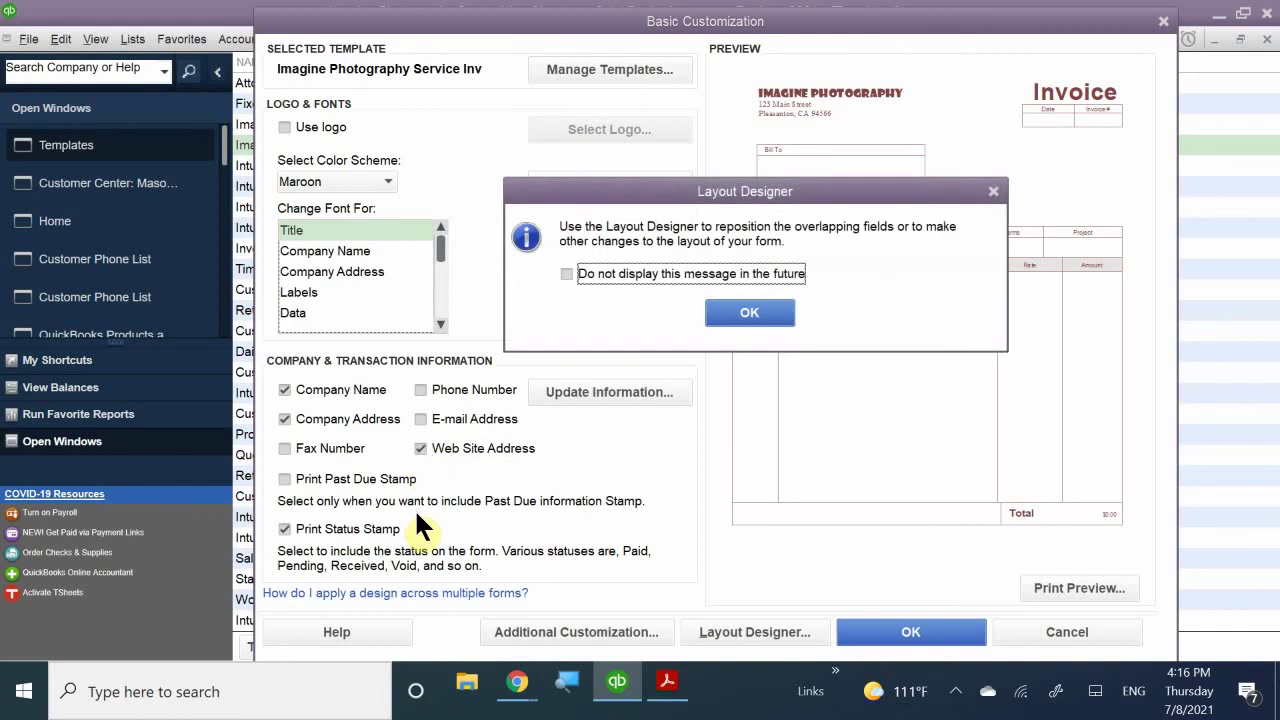
{"action": "left_click", "coordinate": [423, 415]}
{"action": "left_click", "coordinate": [731, 305]}
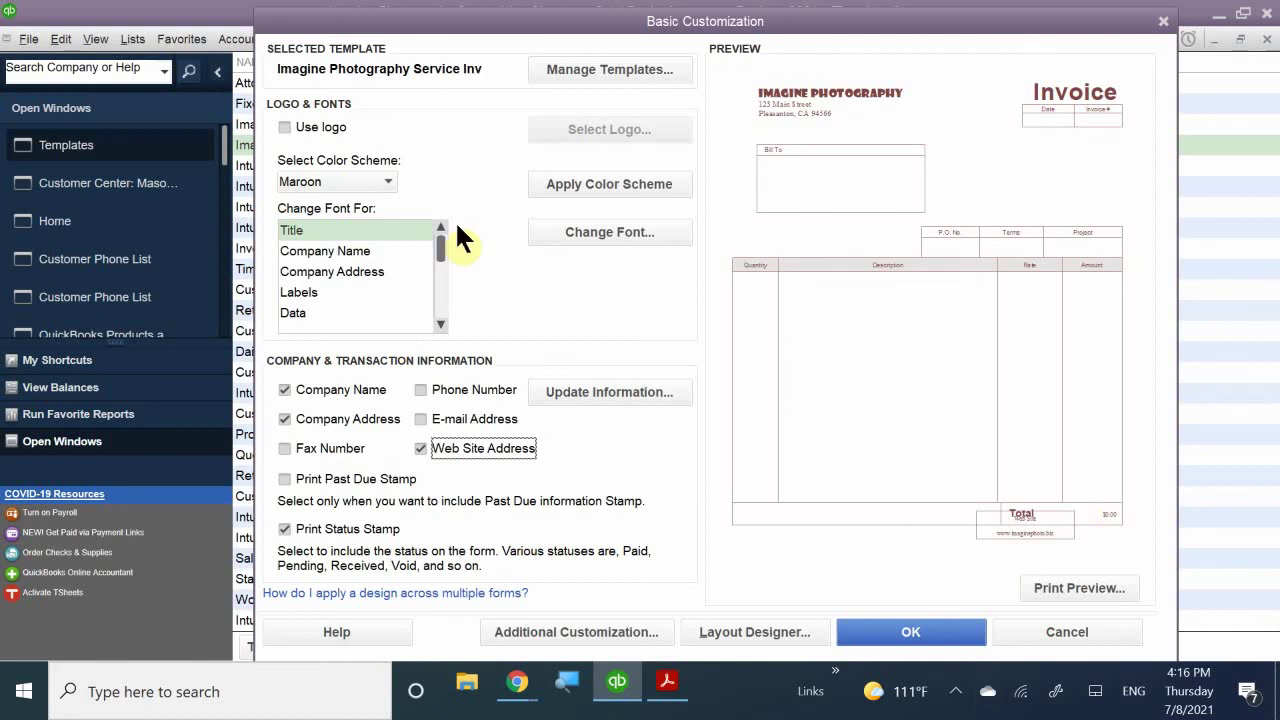
{"action": "left_click", "coordinate": [441, 418]}
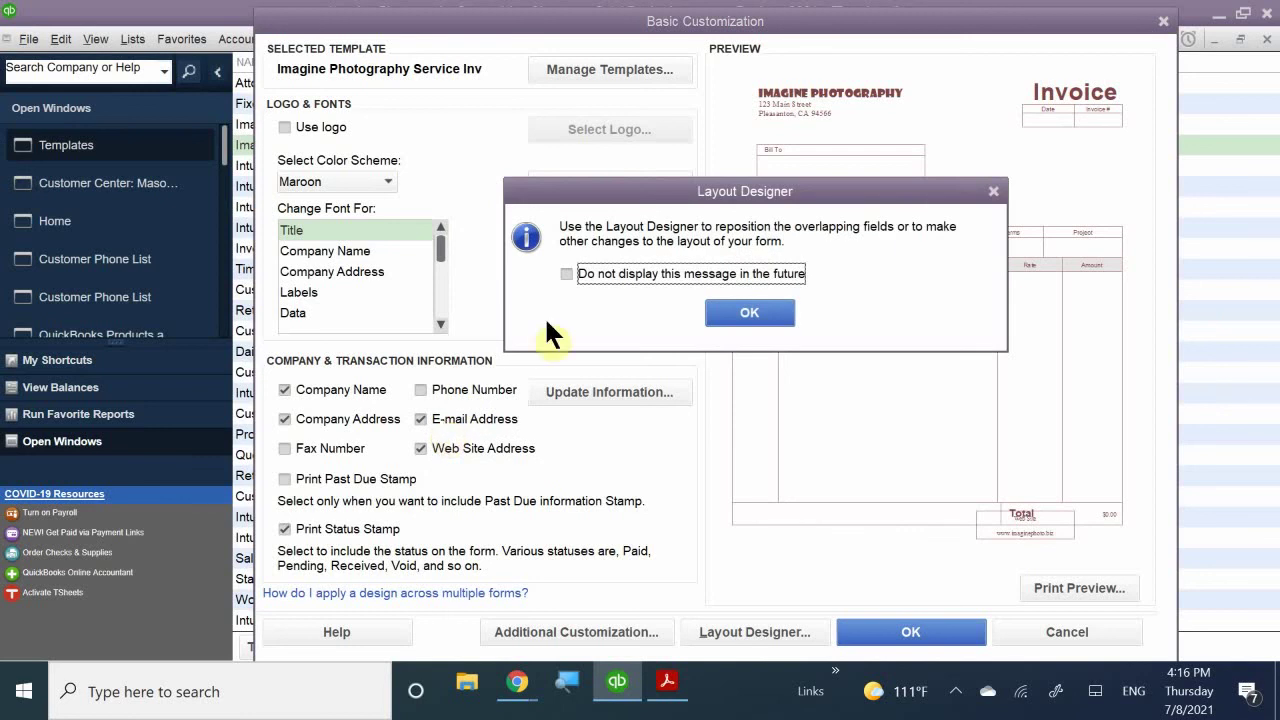
{"action": "left_click", "coordinate": [745, 313]}
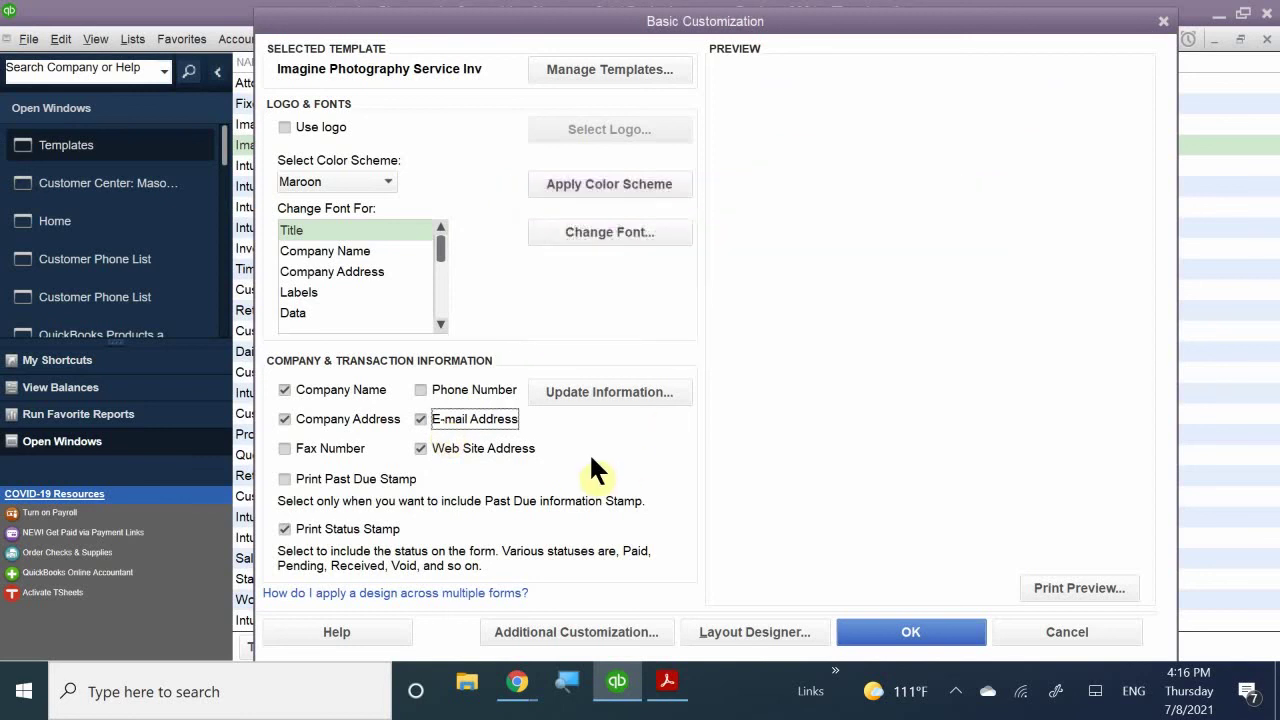
- Include the Phone Number and turn on Print Past Due Stamp for the template, dismissing the overlapping-fields notices
{"action": "left_click", "coordinate": [431, 391]}
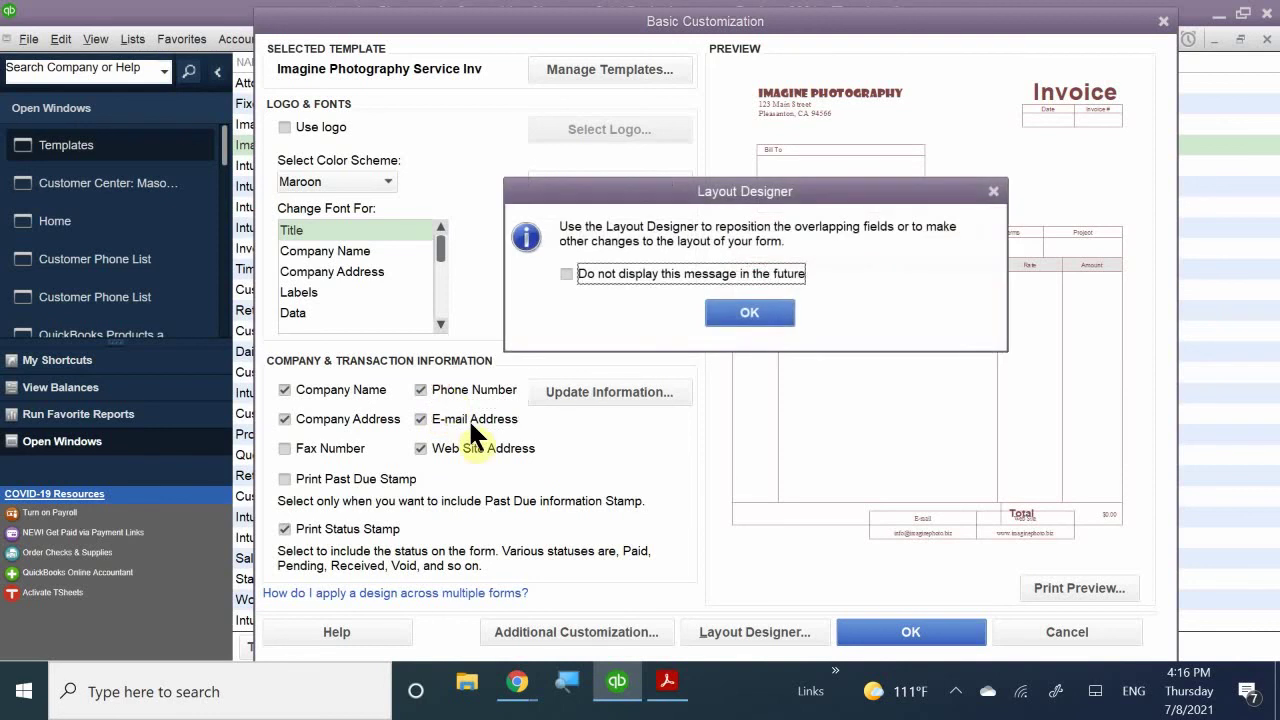
{"action": "left_click", "coordinate": [727, 317]}
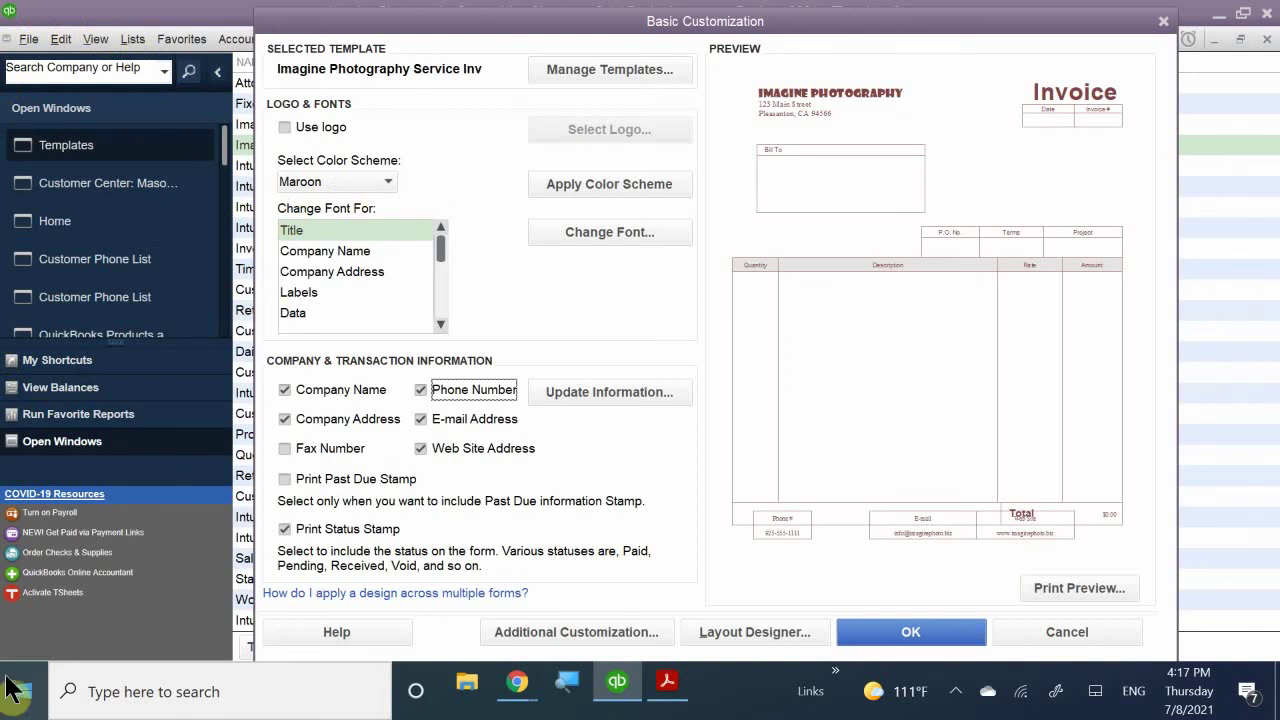
{"action": "left_click", "coordinate": [284, 479]}
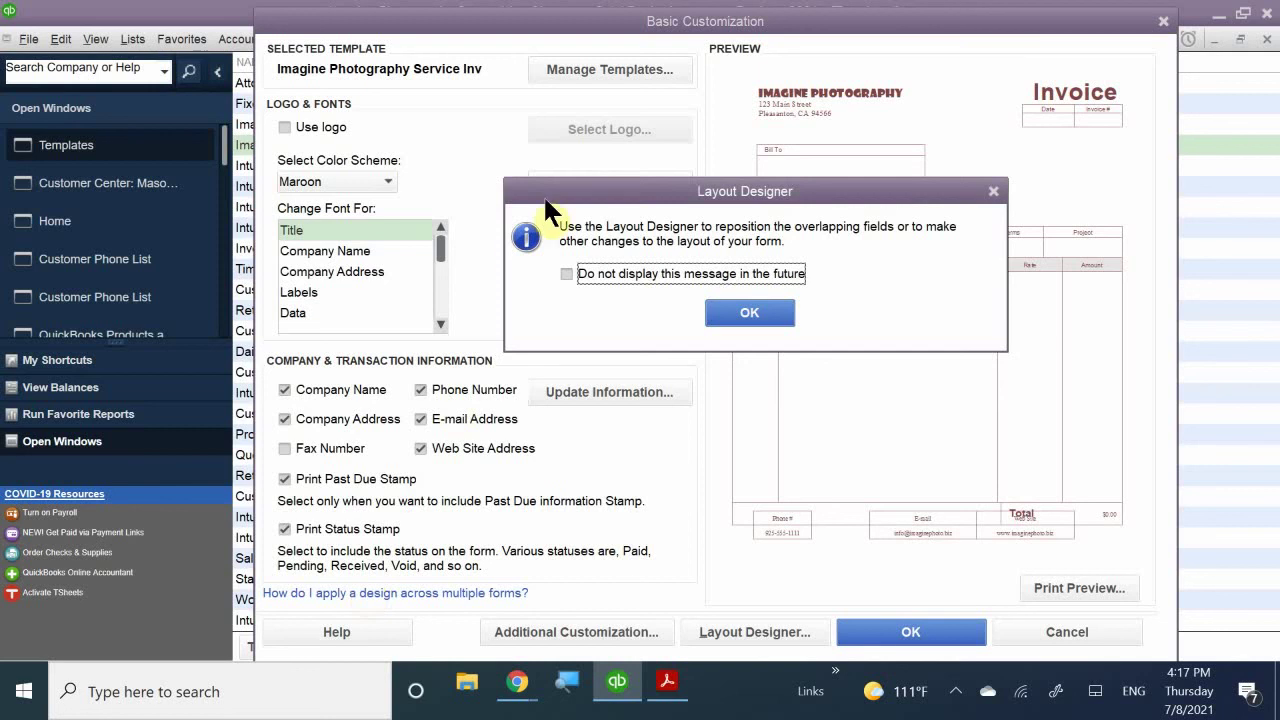
{"action": "left_click", "coordinate": [738, 314]}
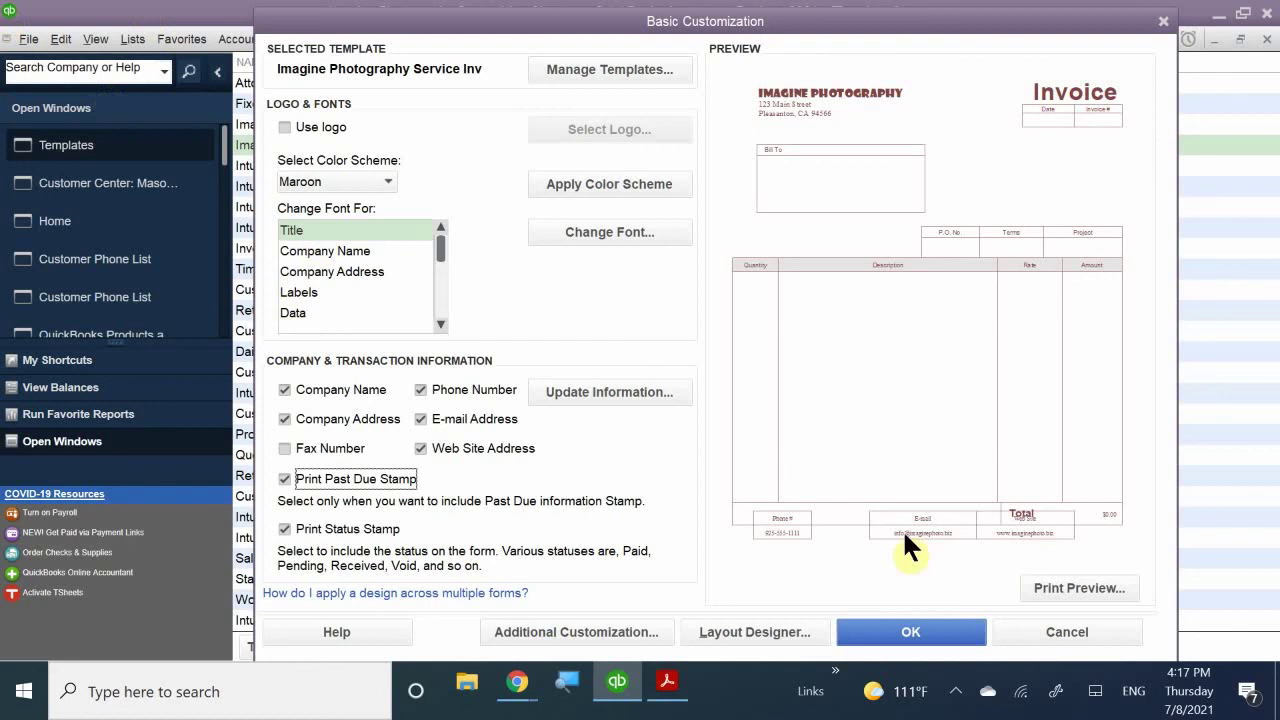
- Save the customization of the Imagine Photography Service Inv template, then reopen the template to check its preview and close it
{"action": "left_click", "coordinate": [905, 626]}
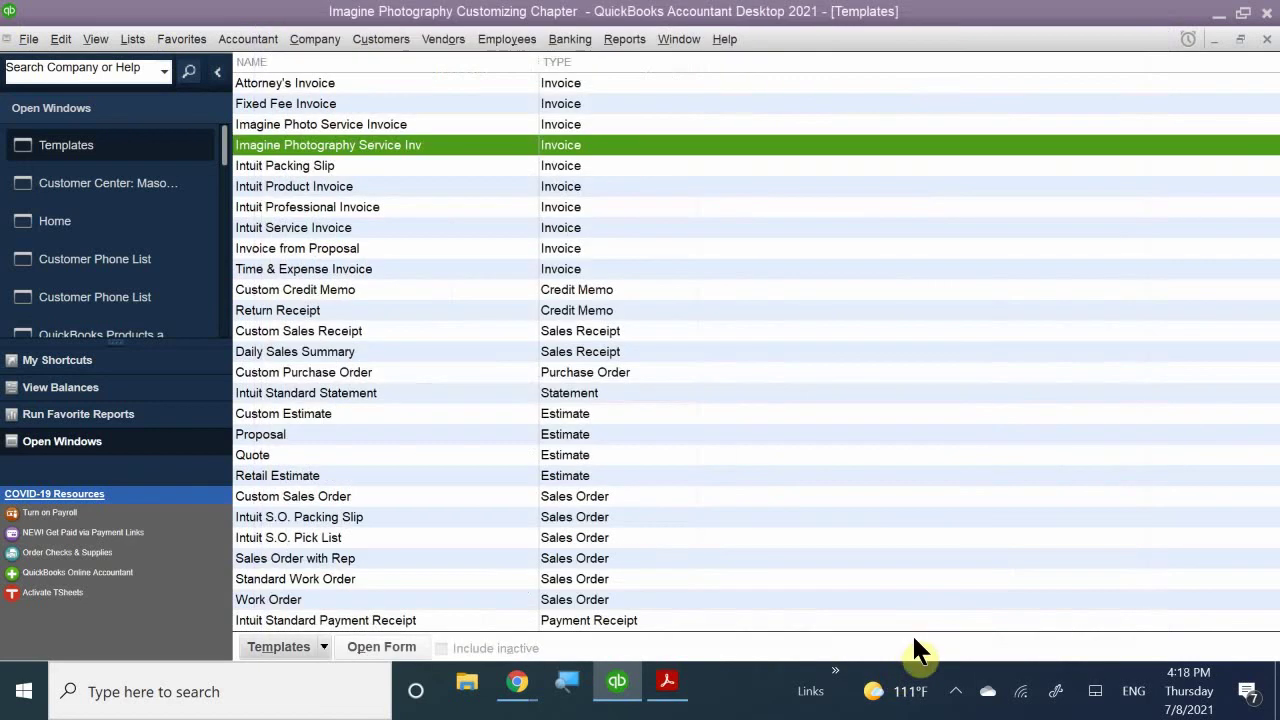
{"action": "double_click", "coordinate": [350, 146]}
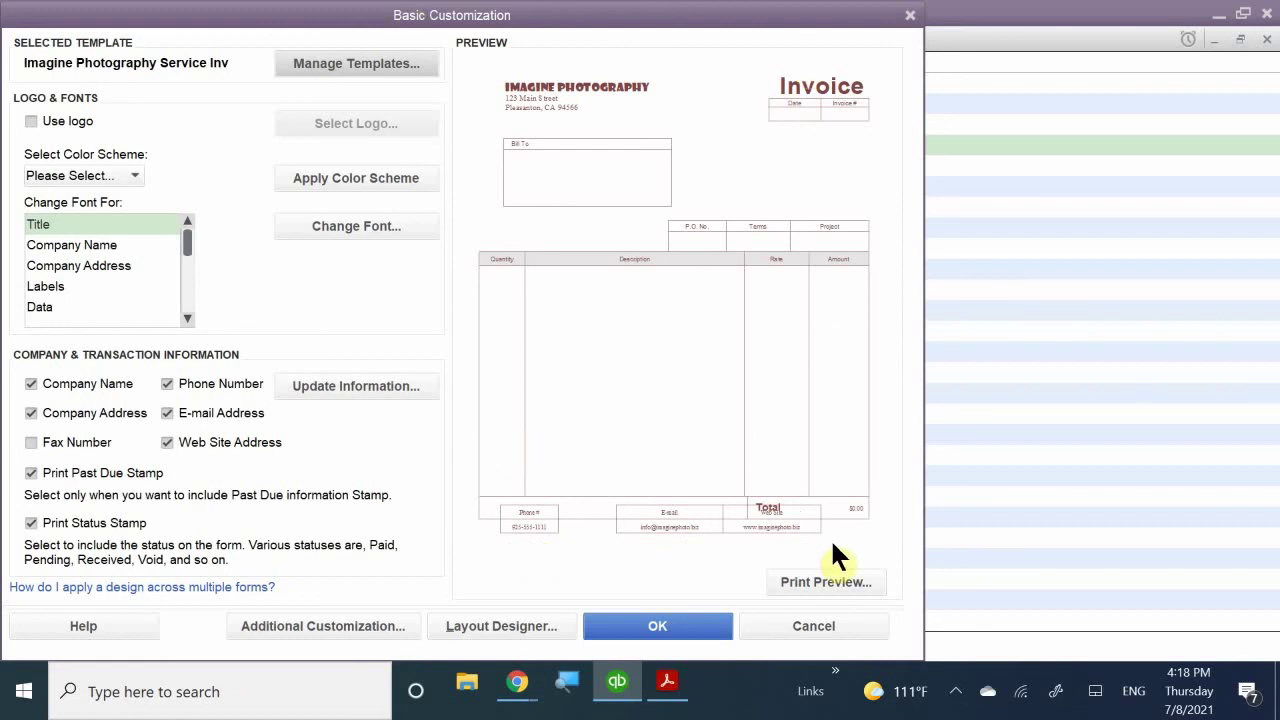
{"action": "left_click", "coordinate": [641, 628]}
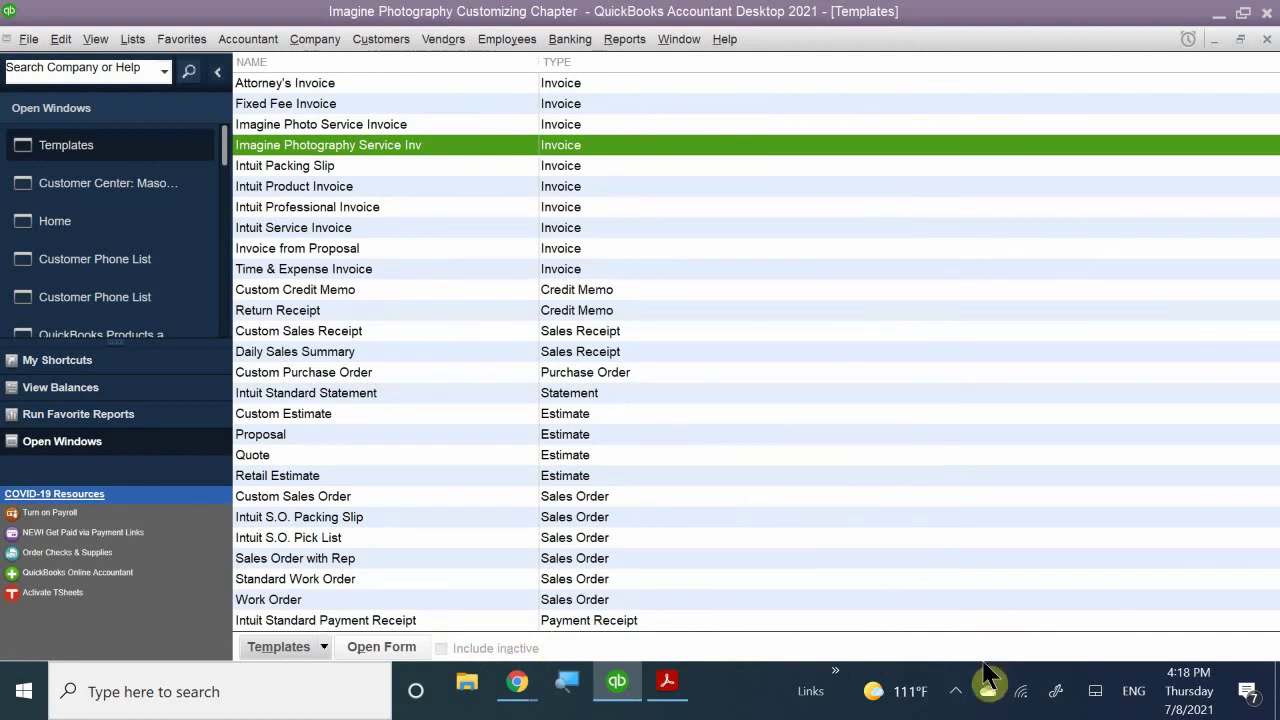
{"action": "left_click", "coordinate": [955, 691]}
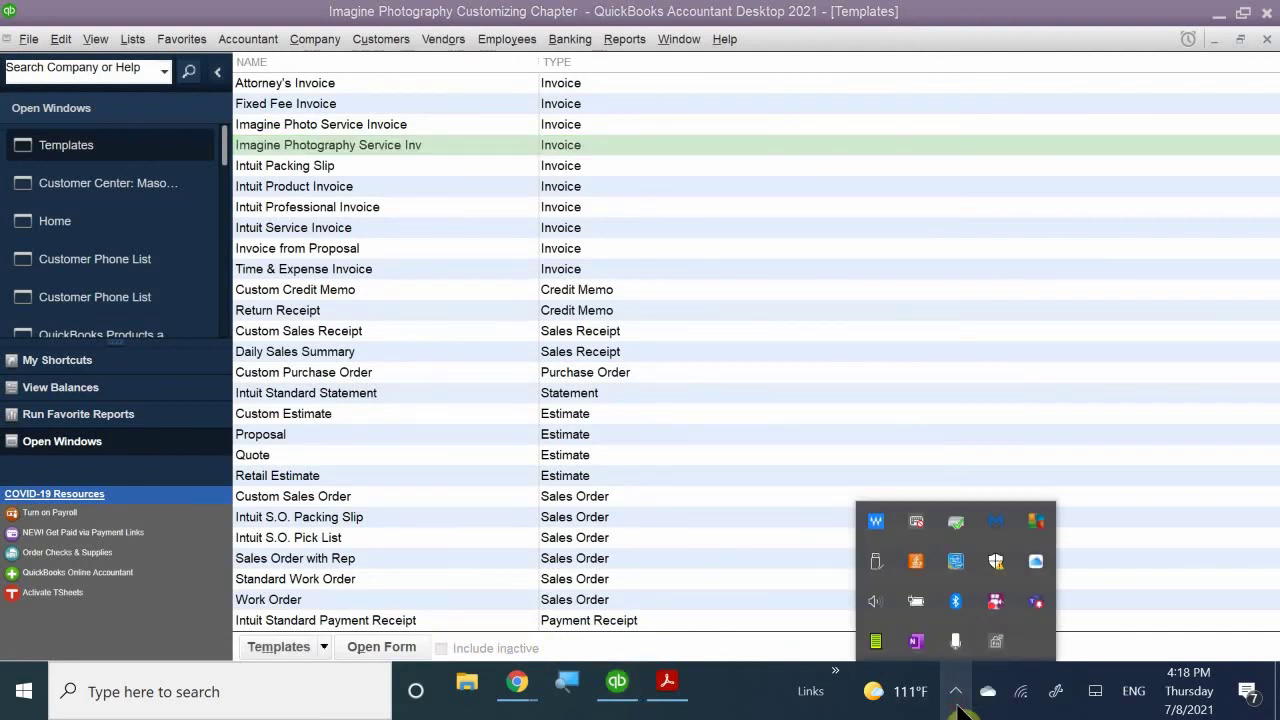
{"action": "left_click", "coordinate": [957, 691]}
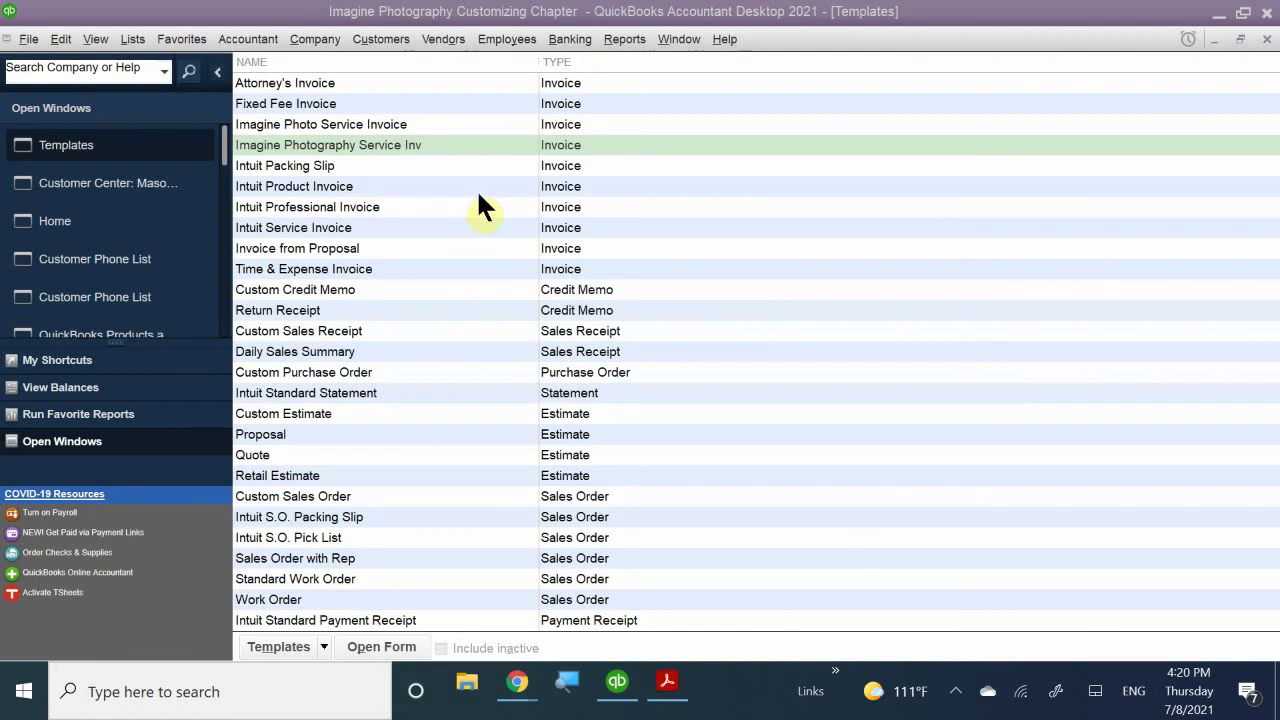
- Switch to the QB 2021 CH 7 PDF in Acrobat Reader and go to the Review Questions, looking over the Comprehension Questions
{"action": "left_click", "coordinate": [665, 683]}
{"action": "scroll", "coordinate": [528, 507], "scroll_direction": "down", "scroll_amount": 5}
{"action": "scroll", "coordinate": [423, 414], "scroll_direction": "down", "scroll_amount": 20}
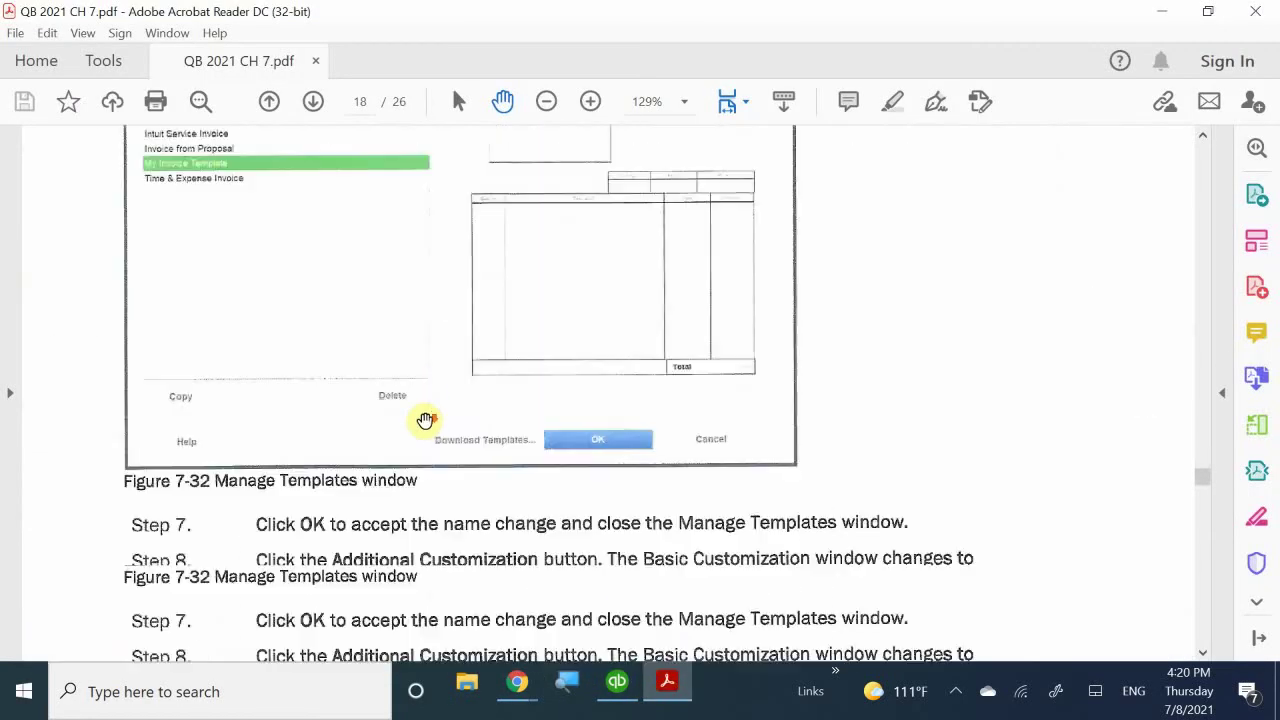
{"action": "scroll", "coordinate": [420, 429], "scroll_direction": "down", "scroll_amount": 15}
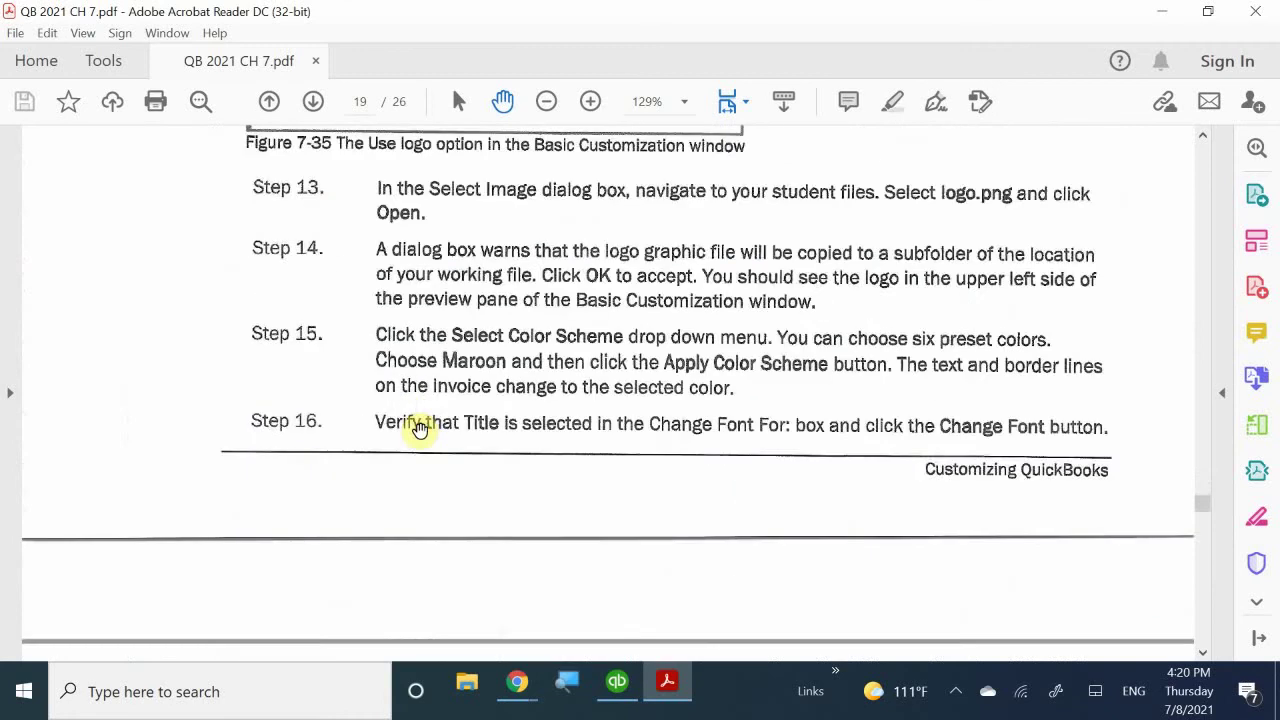
{"action": "scroll", "coordinate": [420, 429], "scroll_direction": "down", "scroll_amount": 15}
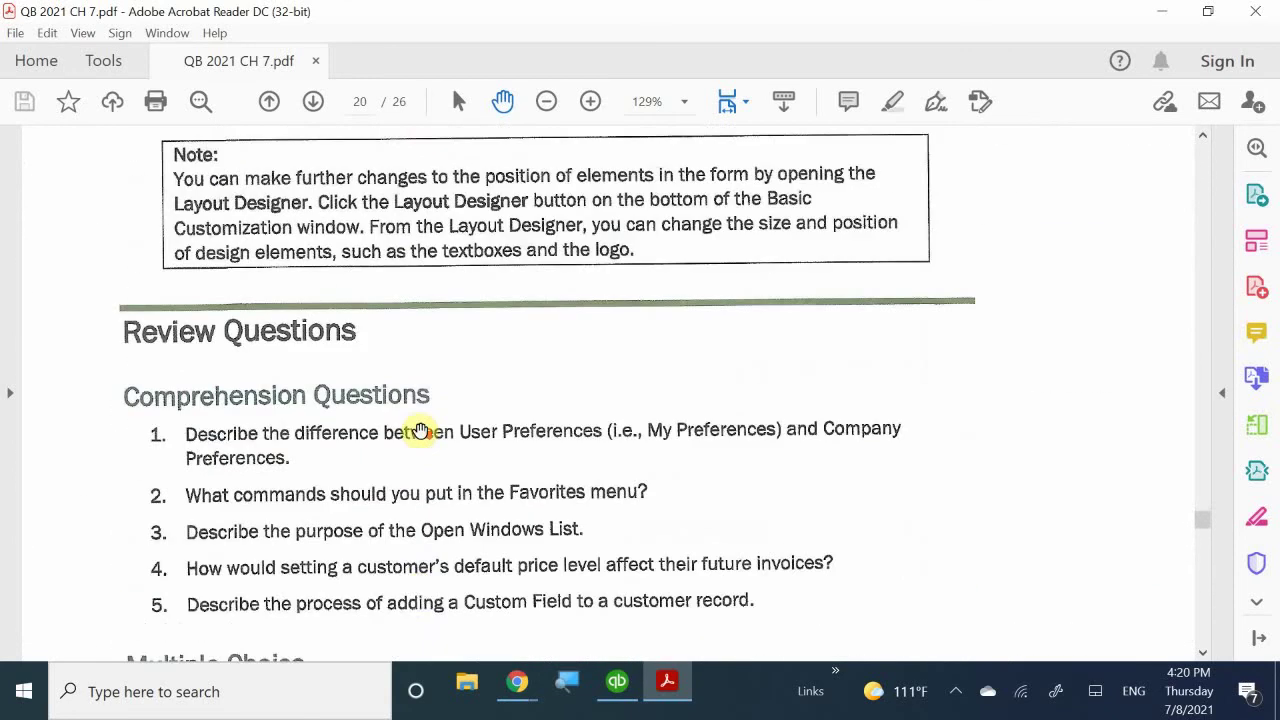
{"action": "scroll", "coordinate": [420, 432], "scroll_direction": "up", "scroll_amount": 3}
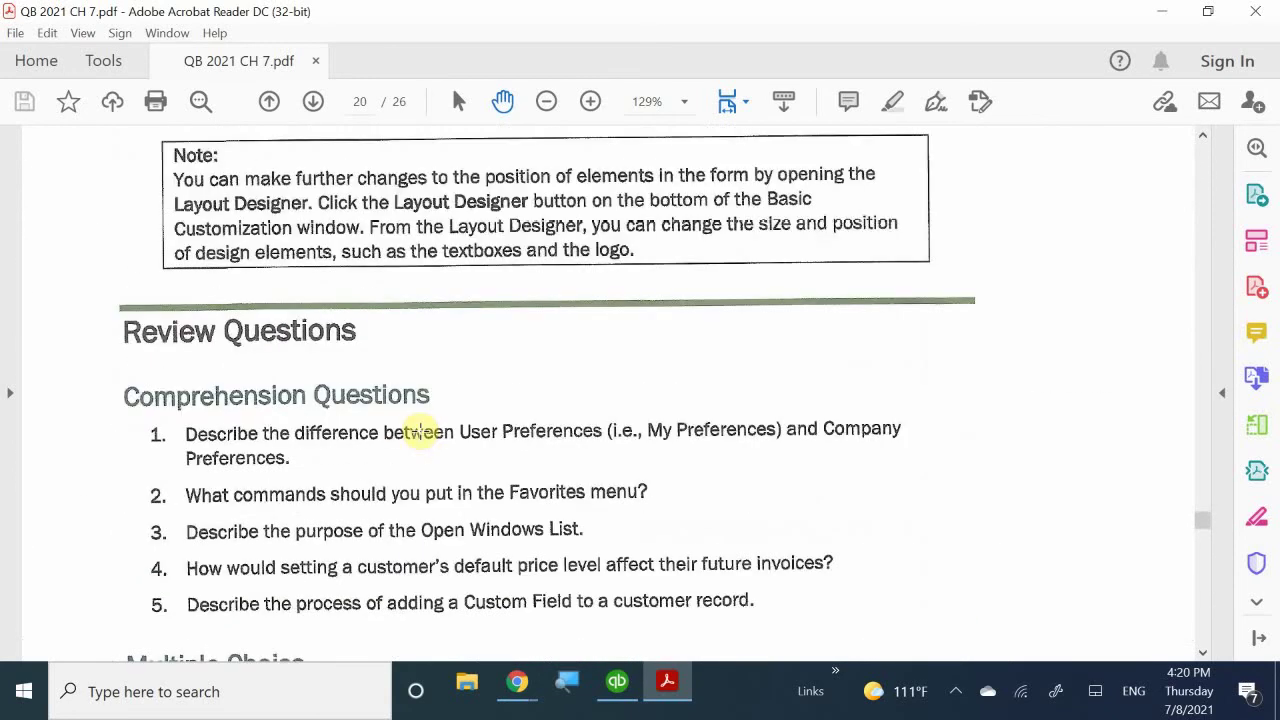
{"action": "scroll", "coordinate": [420, 432], "scroll_direction": "down", "scroll_amount": 5}
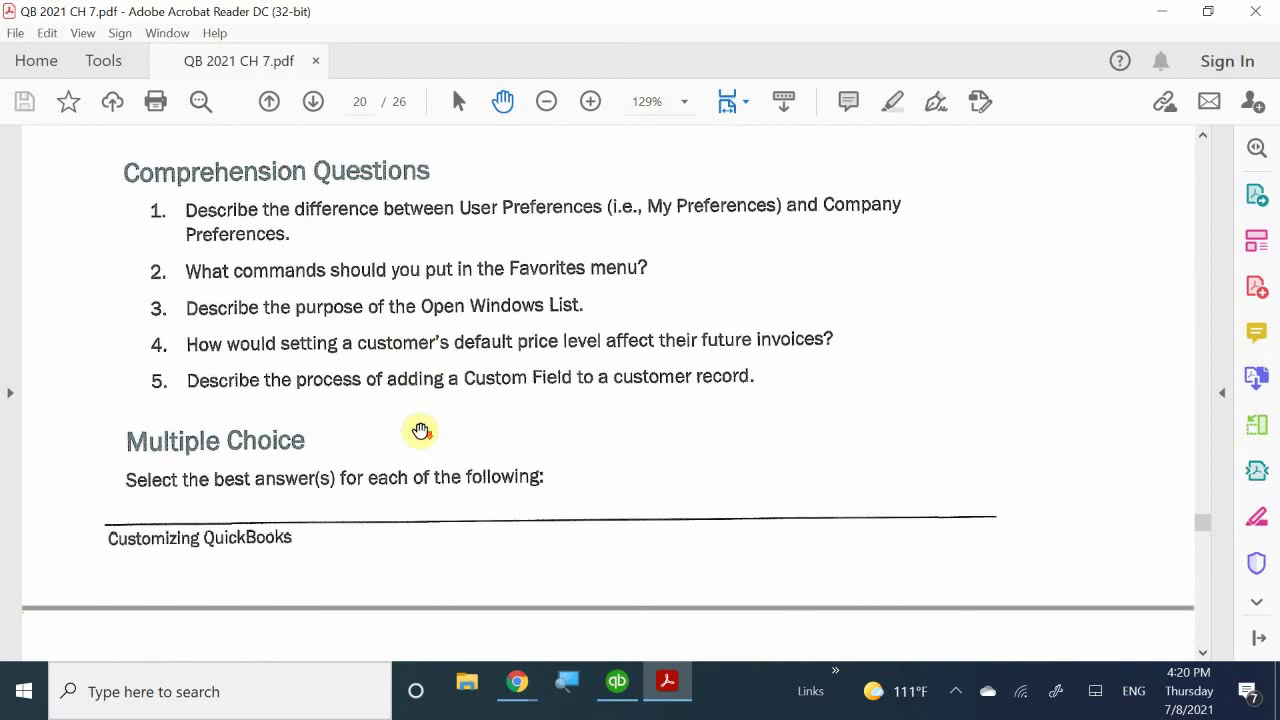
- Read Multiple Choice questions 1 to 3 on Custom Fields, types of Preferences and turning on the Favorites menu
{"action": "scroll", "coordinate": [420, 430], "scroll_direction": "down", "scroll_amount": 3}
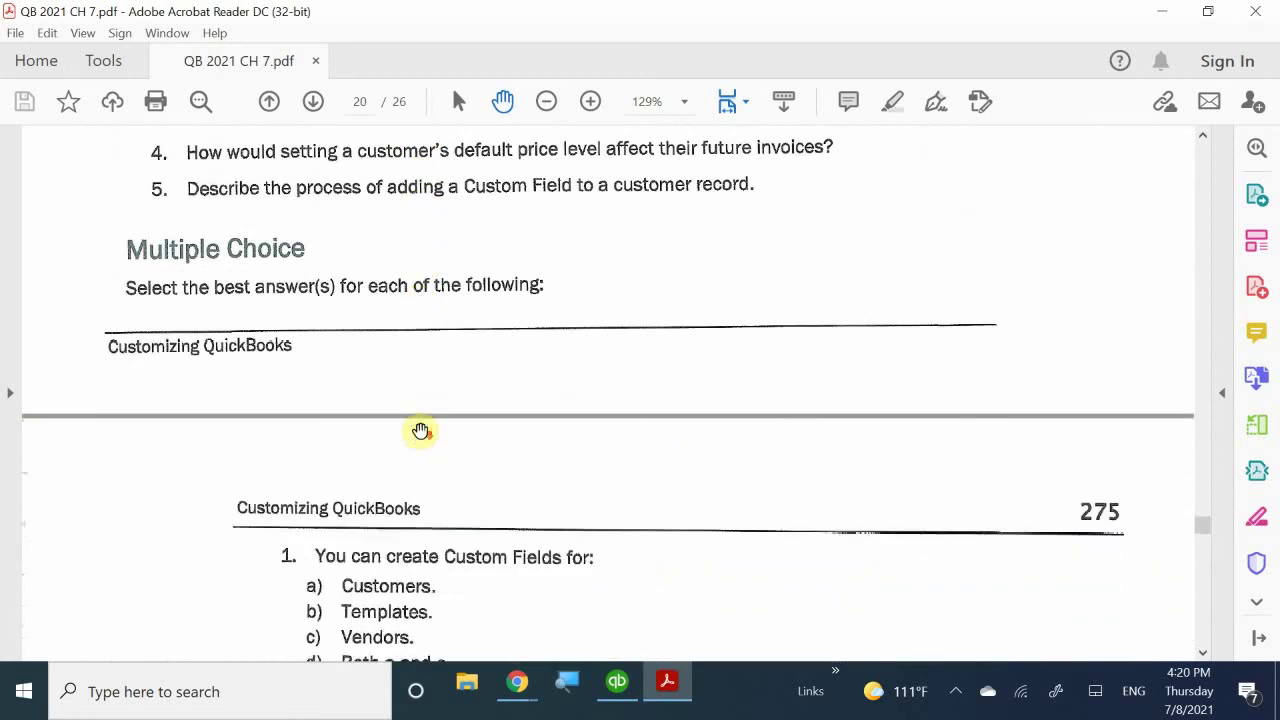
{"action": "scroll", "coordinate": [420, 430], "scroll_direction": "down", "scroll_amount": 5}
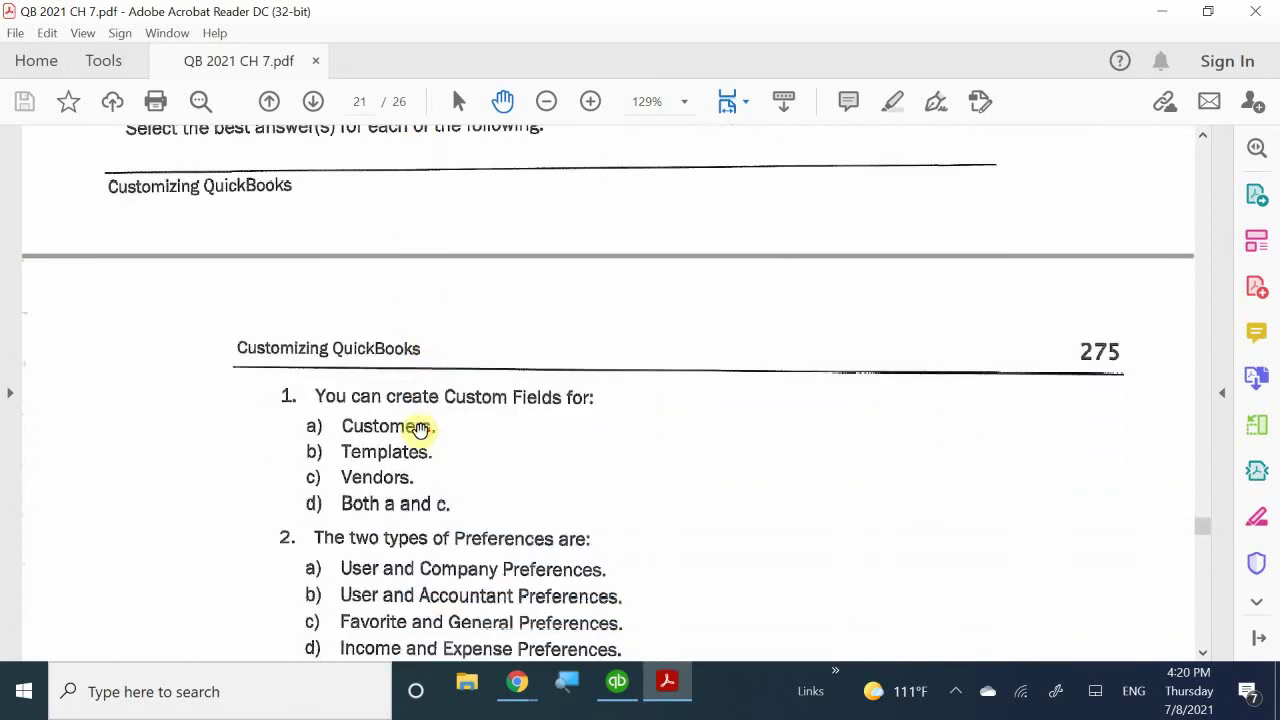
{"action": "scroll", "coordinate": [429, 446], "scroll_direction": "down", "scroll_amount": 1}
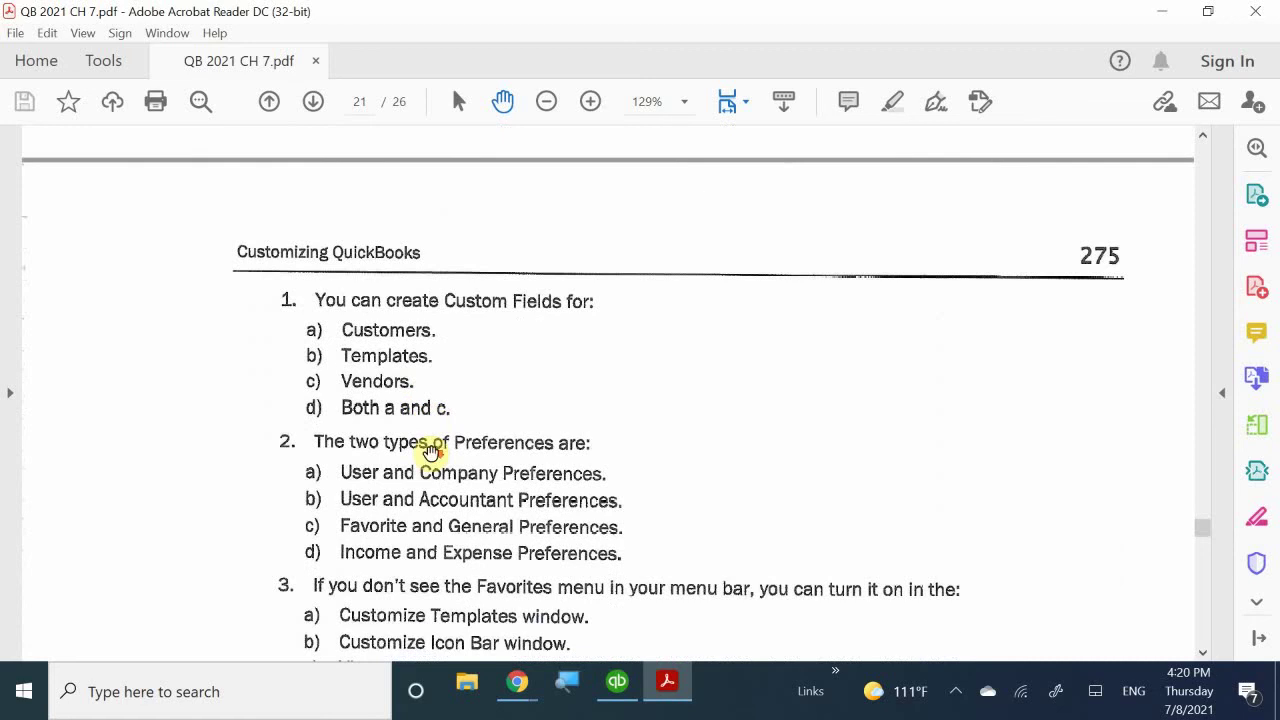
{"action": "scroll", "coordinate": [430, 452], "scroll_direction": "down", "scroll_amount": 1}
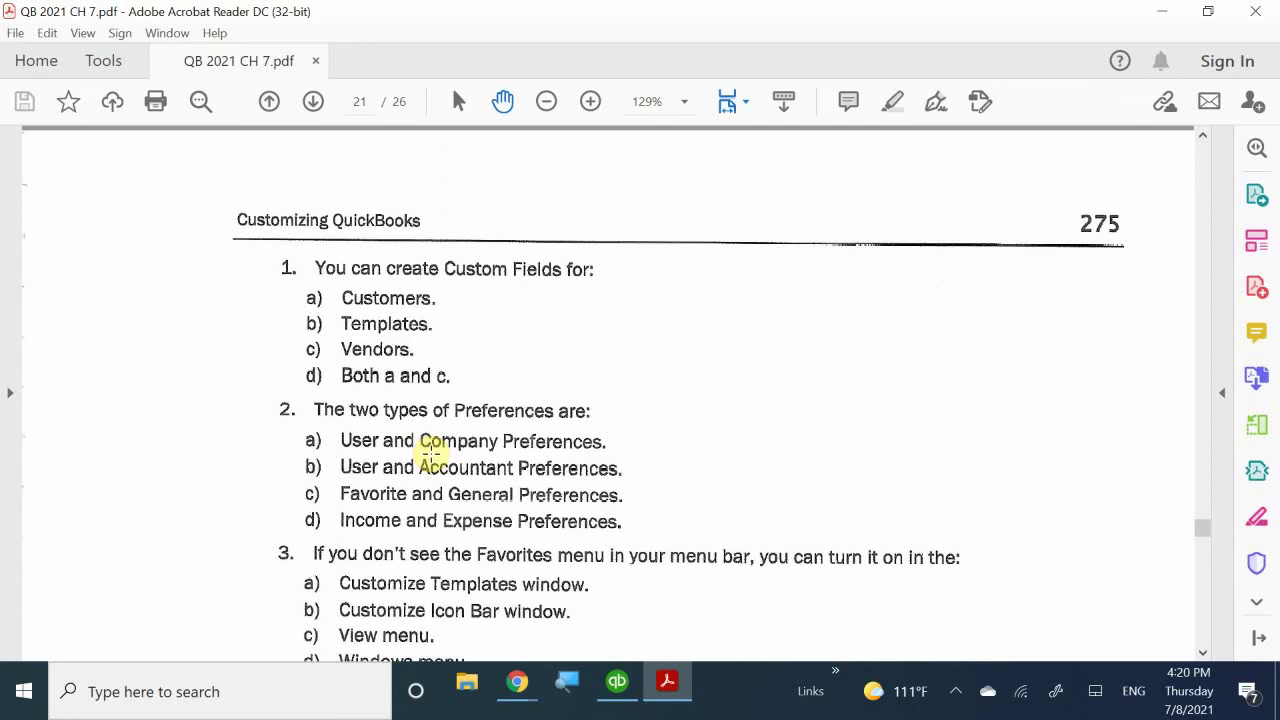
{"action": "scroll", "coordinate": [430, 452], "scroll_direction": "up", "scroll_amount": 3}
{"action": "scroll", "coordinate": [440, 452], "scroll_direction": "up", "scroll_amount": 2}
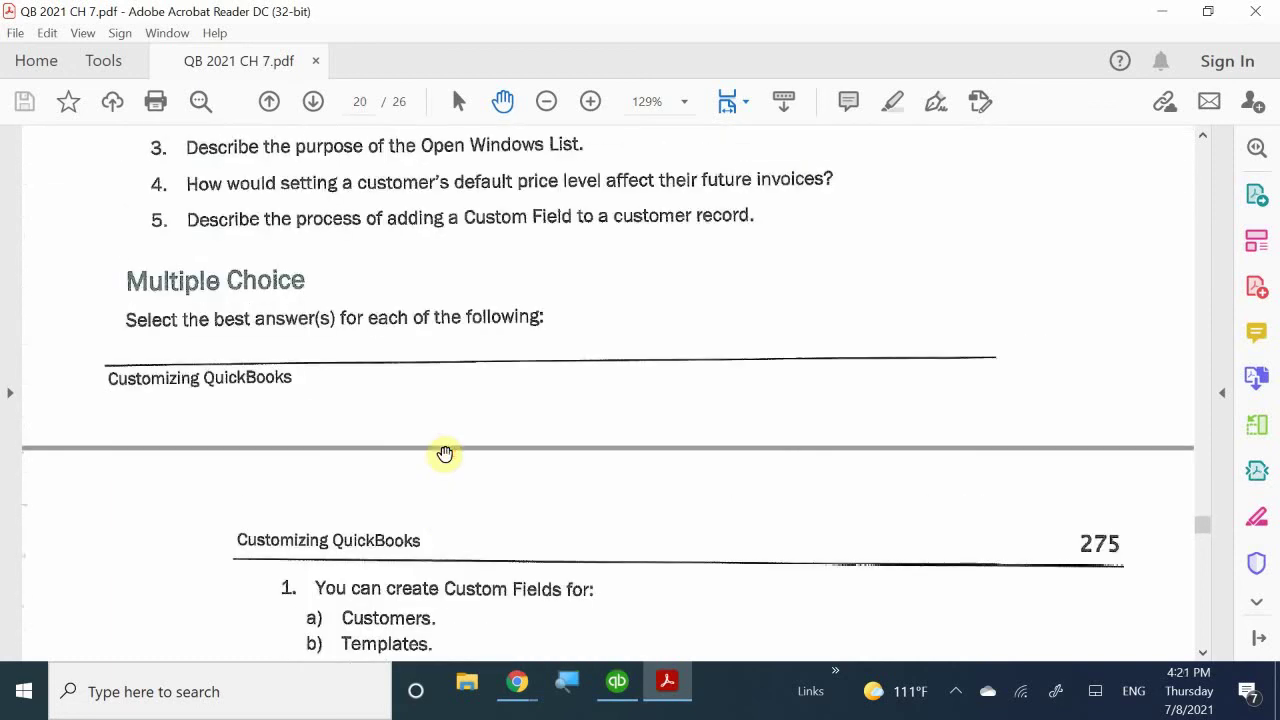
{"action": "scroll", "coordinate": [445, 454], "scroll_direction": "up", "scroll_amount": 1}
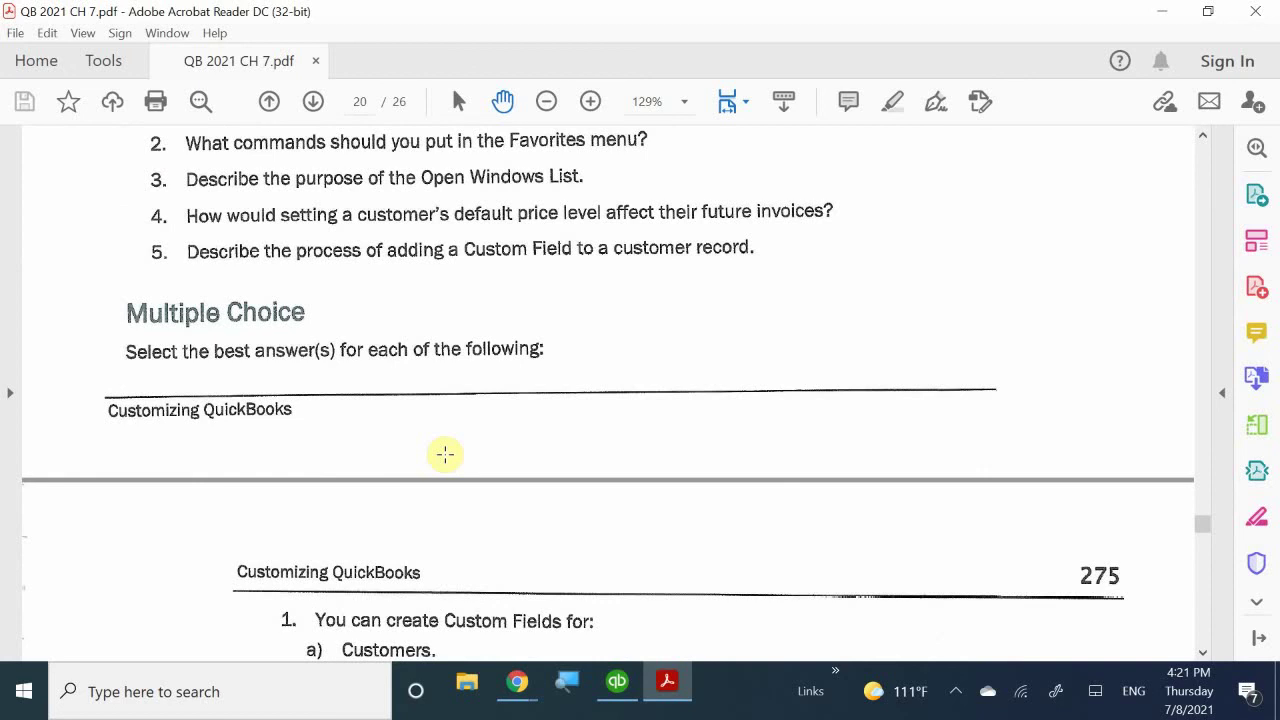
{"action": "scroll", "coordinate": [445, 454], "scroll_direction": "down", "scroll_amount": 8}
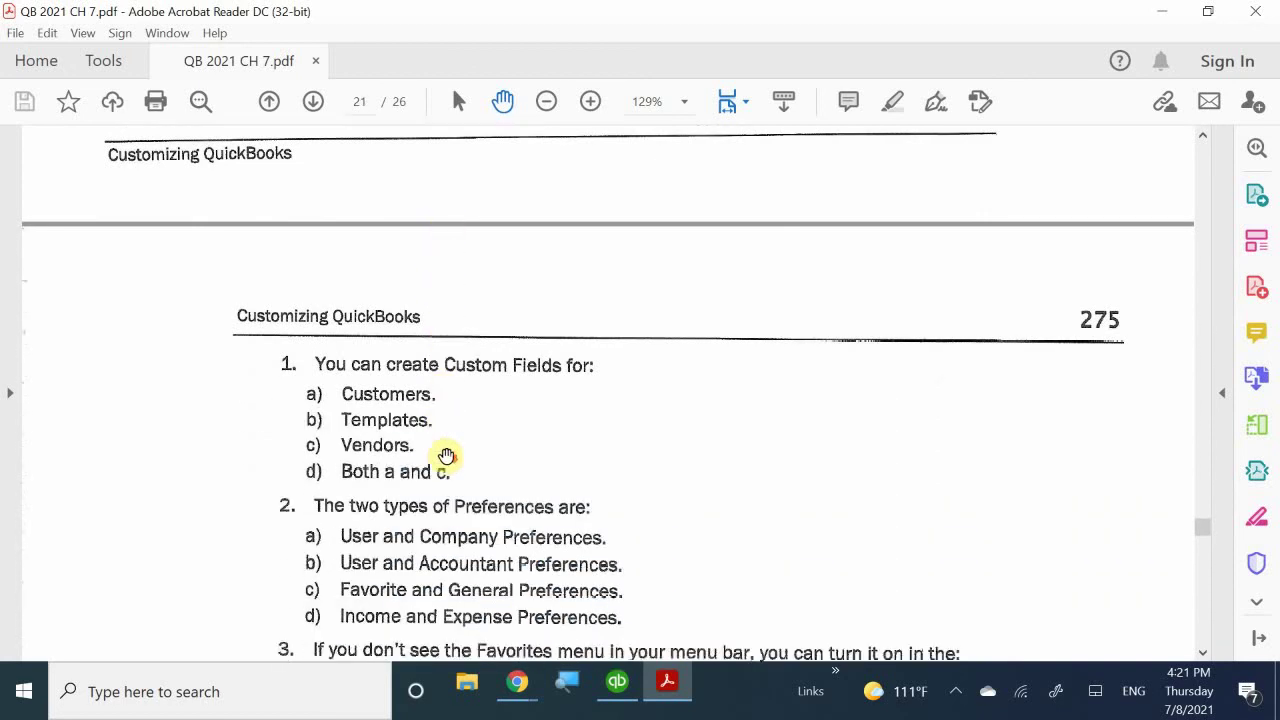
{"action": "scroll", "coordinate": [446, 456], "scroll_direction": "down", "scroll_amount": 1}
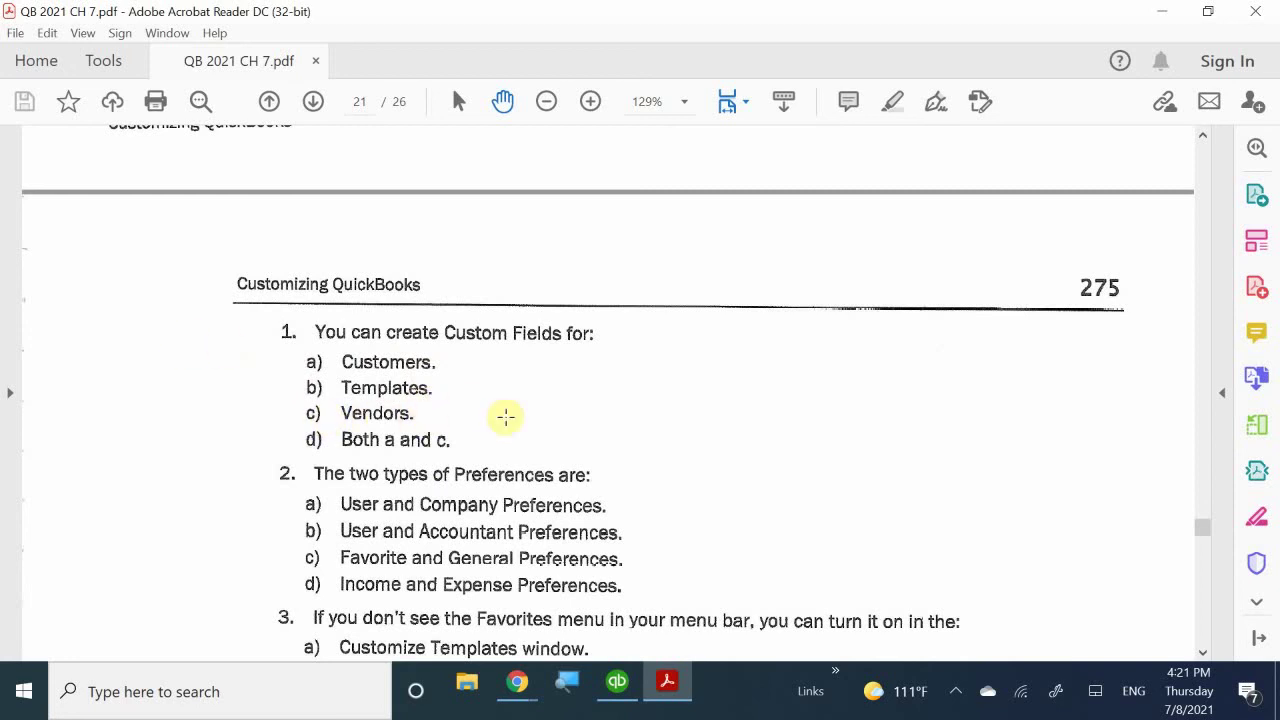
{"action": "scroll", "coordinate": [506, 417], "scroll_direction": "down", "scroll_amount": 3}
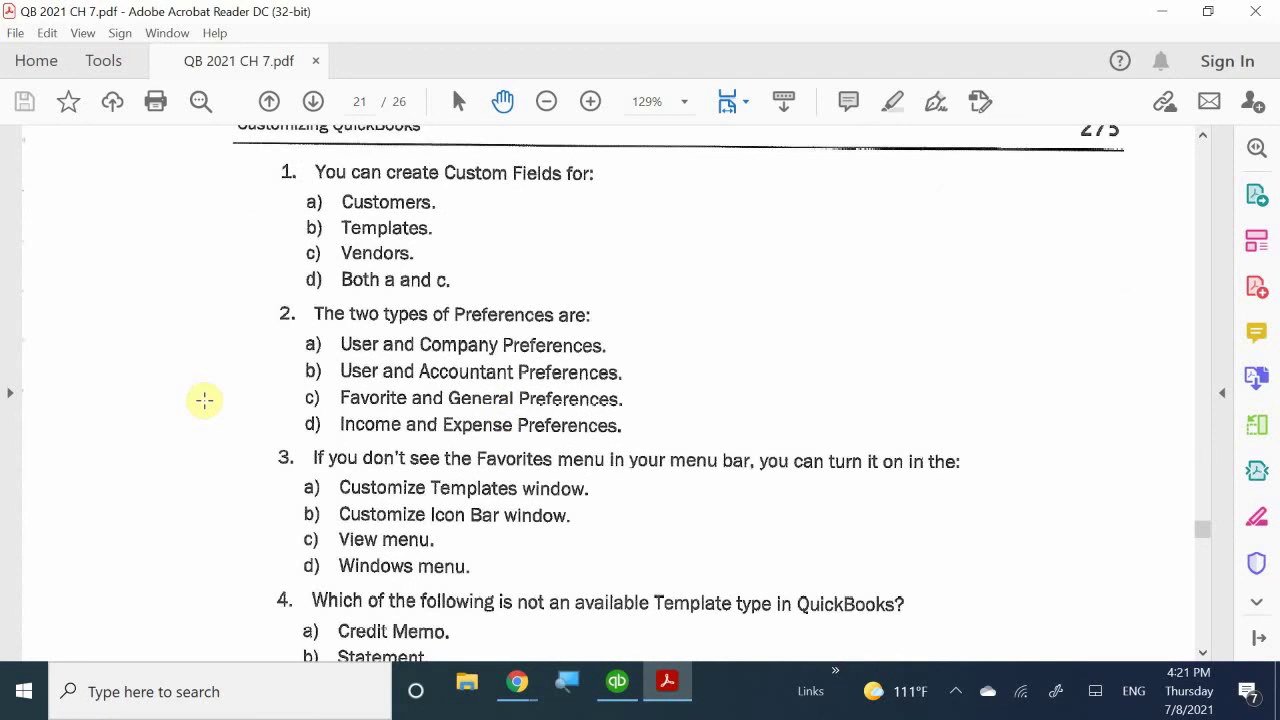
{"action": "scroll", "coordinate": [200, 377], "scroll_direction": "down", "scroll_amount": 2}
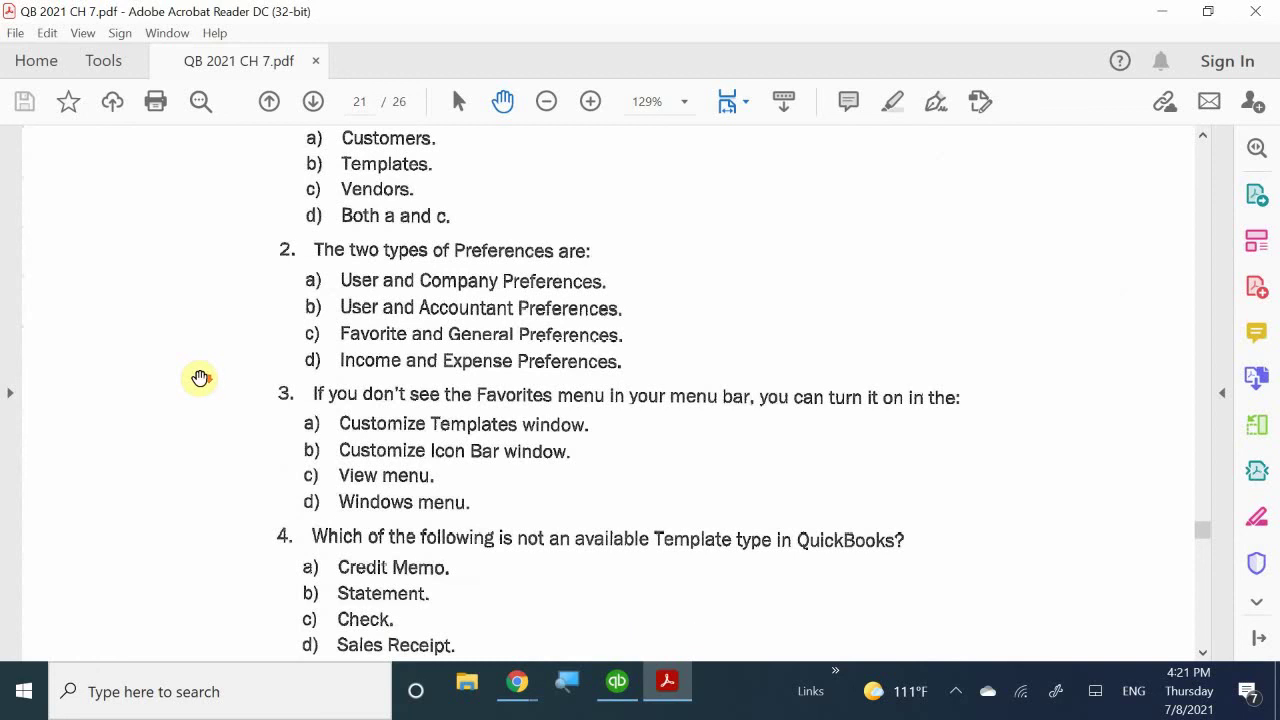
{"action": "scroll", "coordinate": [200, 377], "scroll_direction": "down", "scroll_amount": 1}
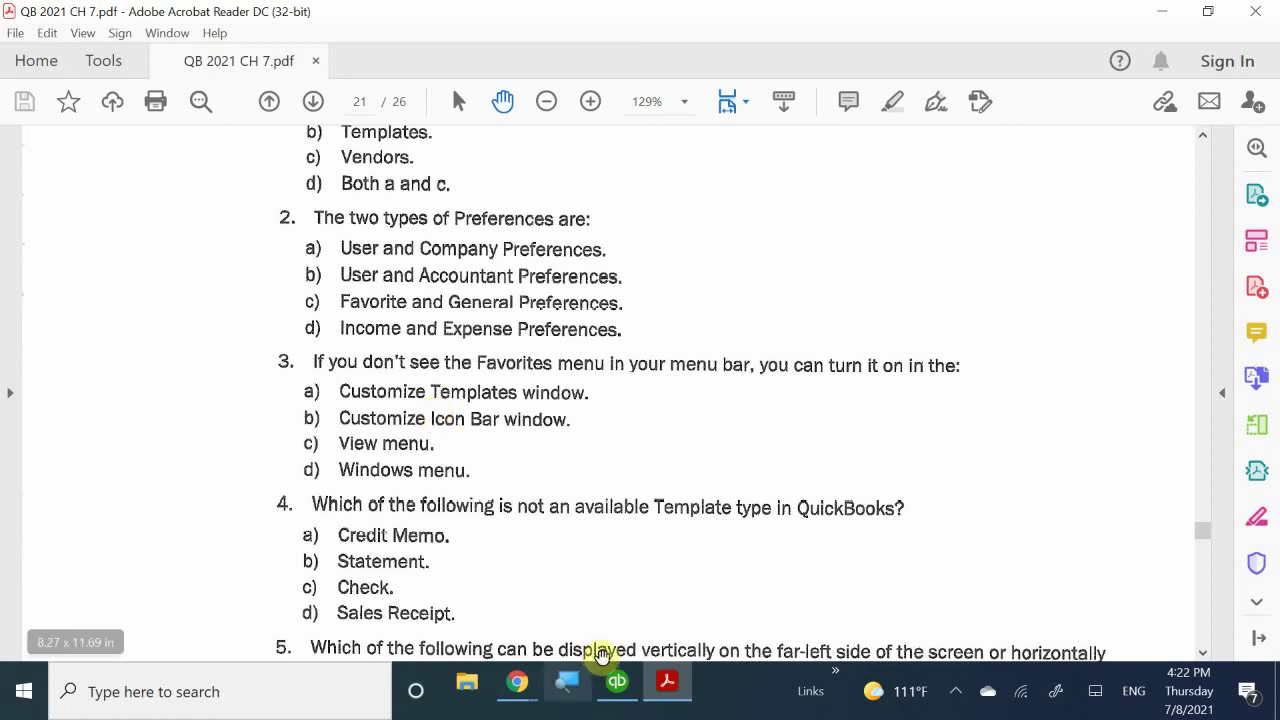
- Switch to QuickBooks, turn off the display of the Favorites menu and turn it back on
{"action": "left_click", "coordinate": [615, 683]}
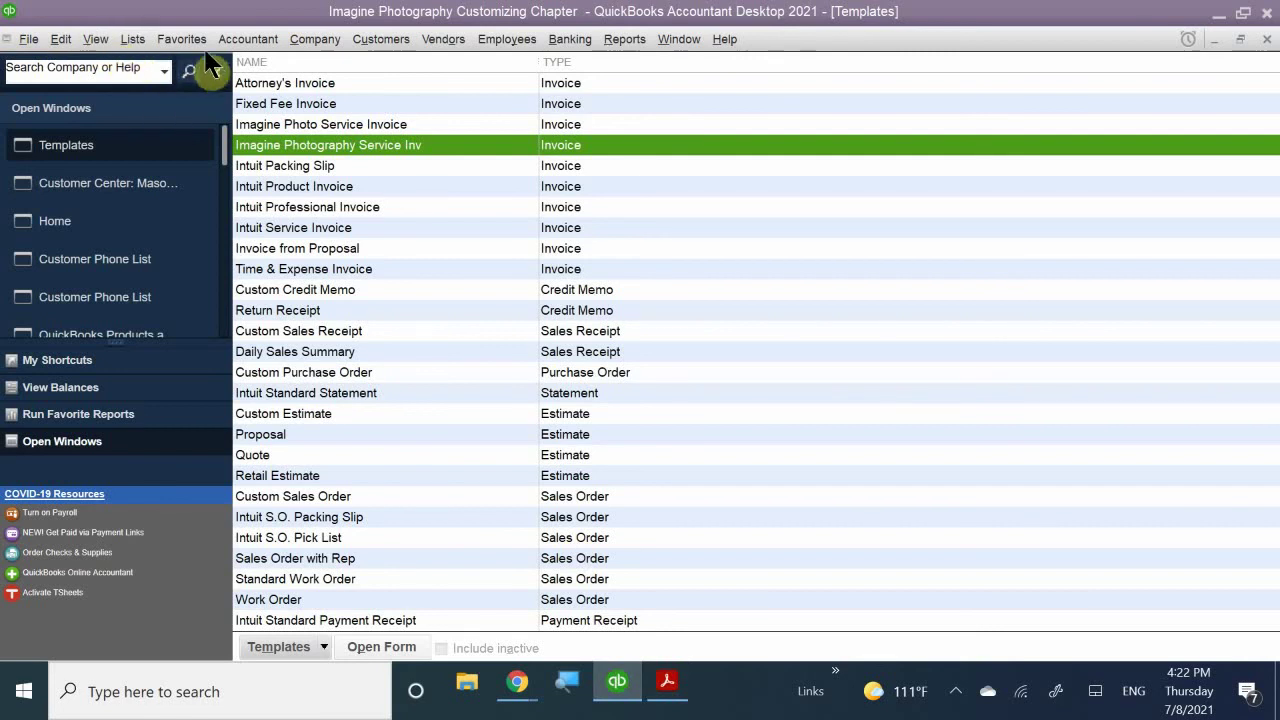
{"action": "left_click", "coordinate": [95, 40]}
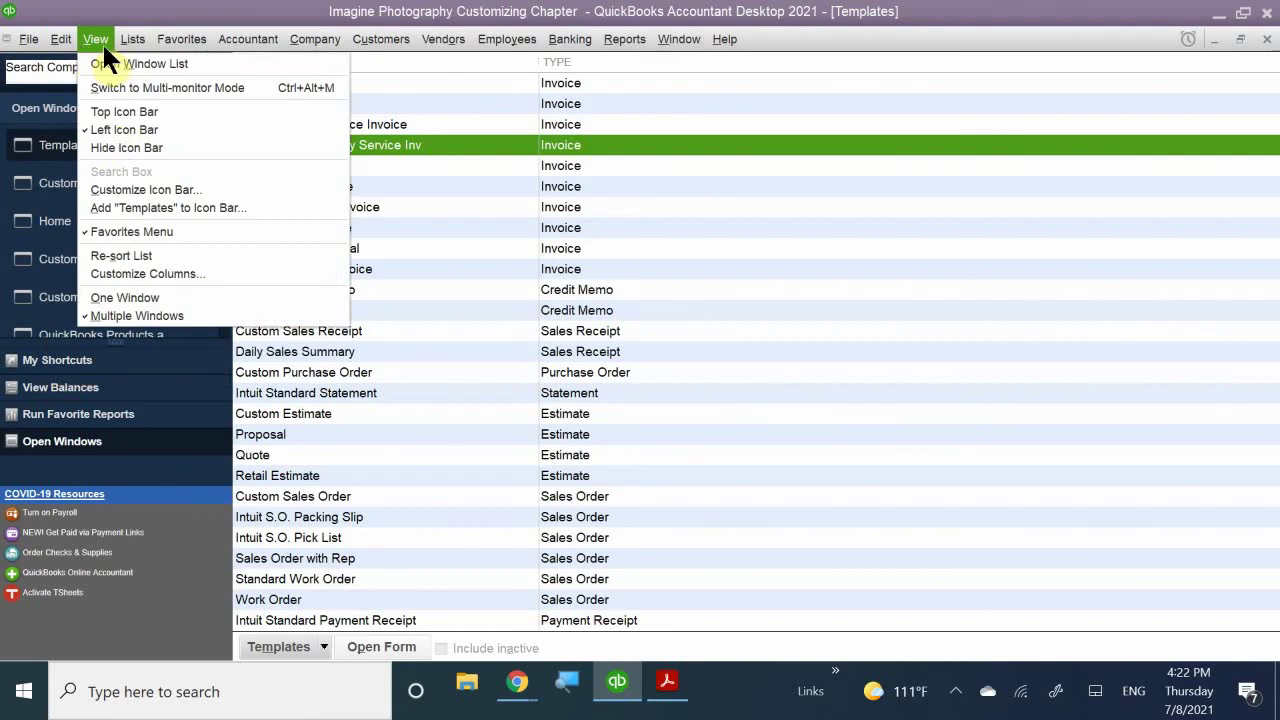
{"action": "left_click", "coordinate": [143, 226]}
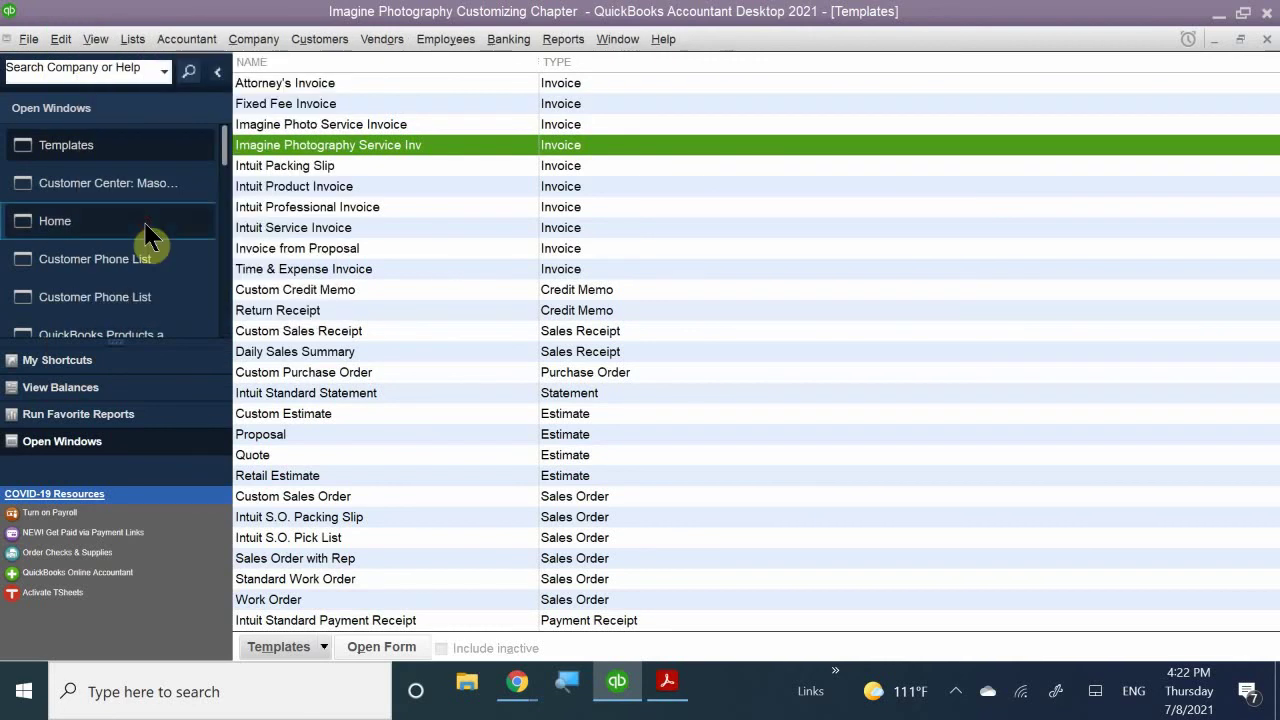
{"action": "left_click", "coordinate": [104, 47]}
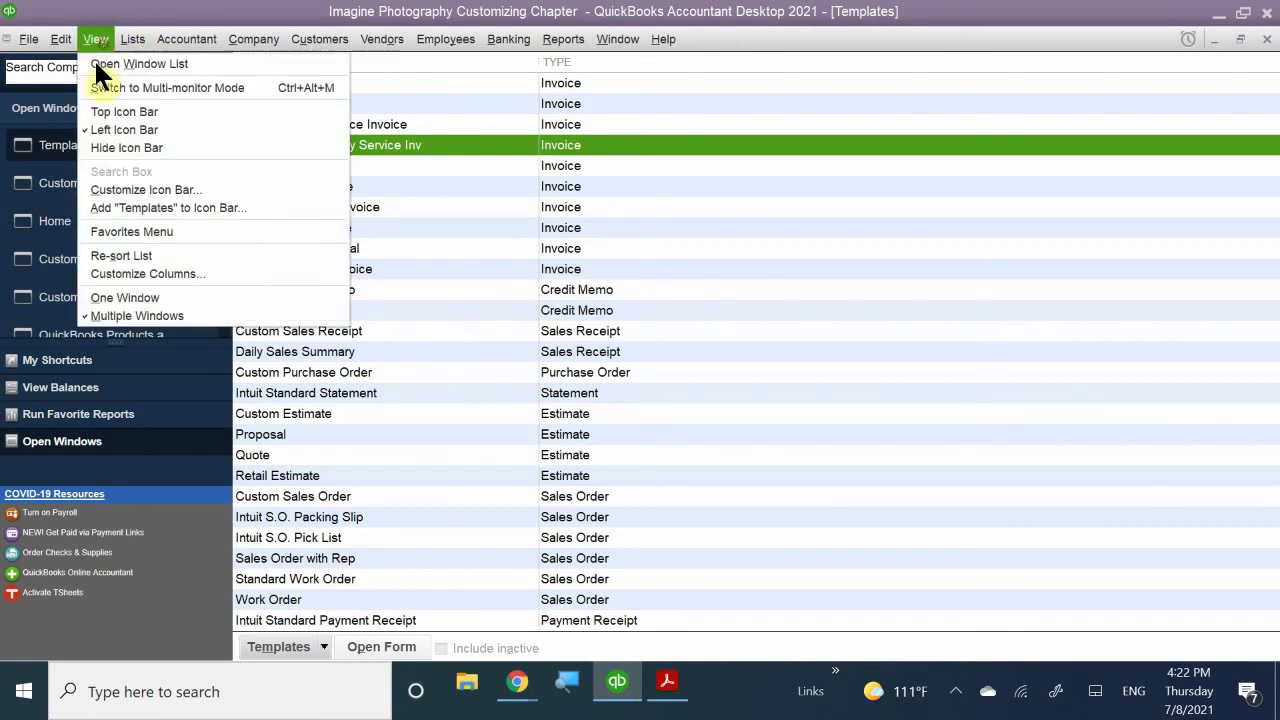
{"action": "left_click", "coordinate": [137, 225]}
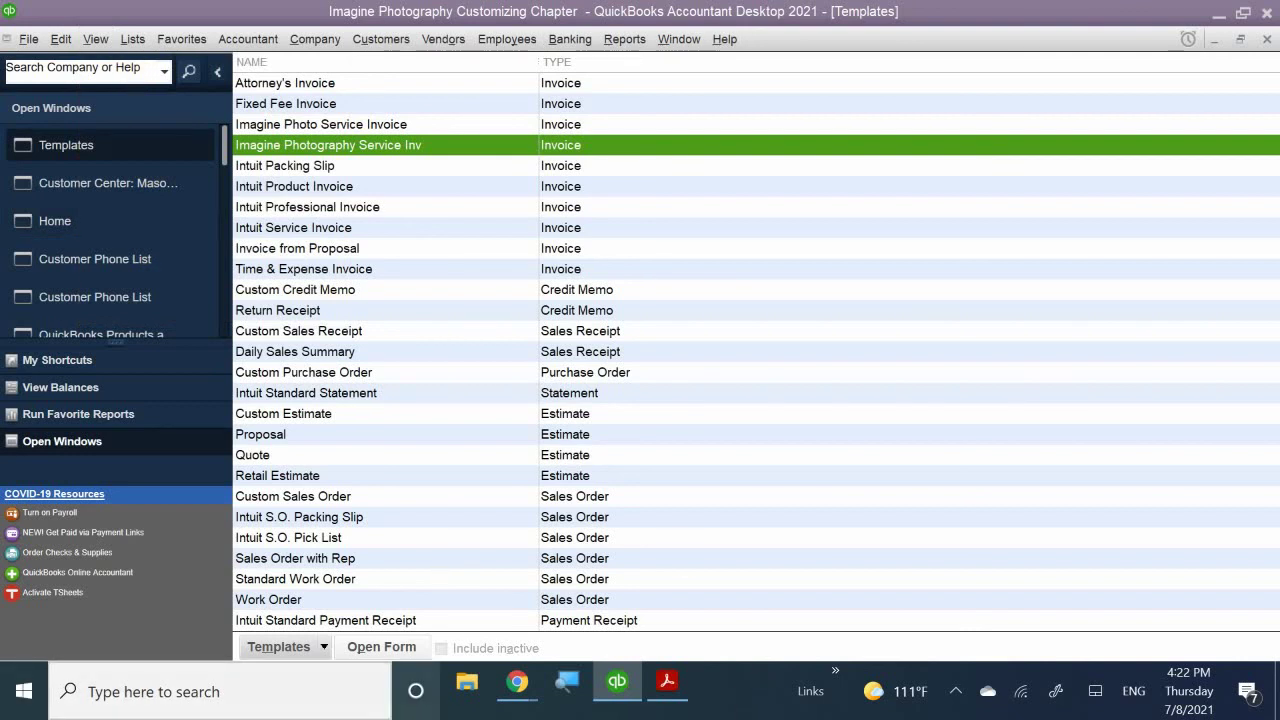
- Return to the chapter PDF in Acrobat Reader and read Multiple Choice questions 4 to 10
{"action": "left_click", "coordinate": [666, 683]}
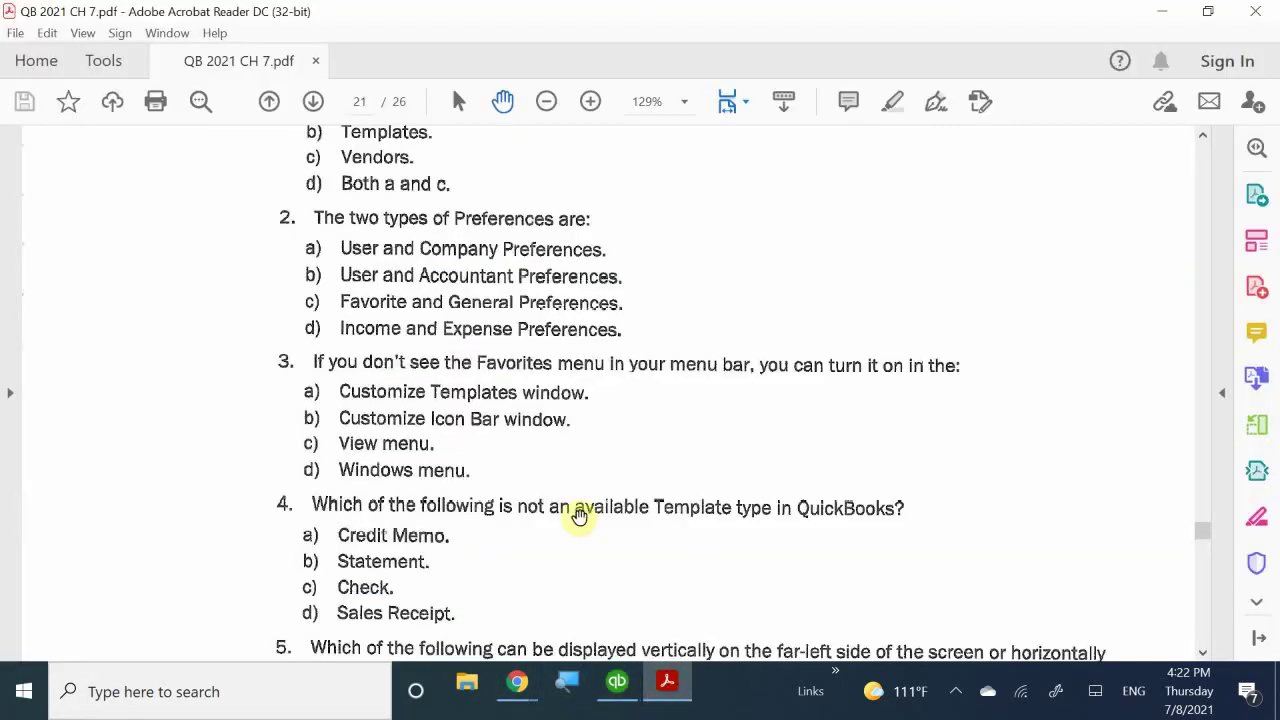
{"action": "scroll", "coordinate": [579, 515], "scroll_direction": "down", "scroll_amount": 4}
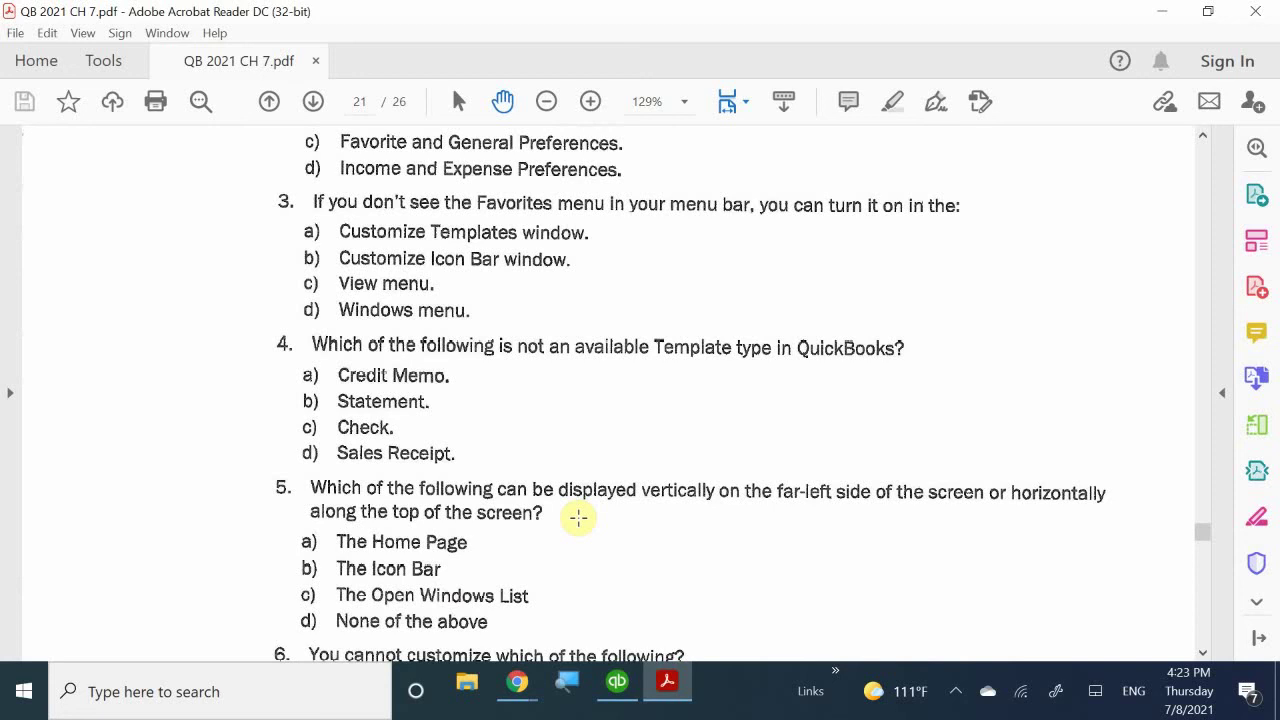
{"action": "scroll", "coordinate": [578, 517], "scroll_direction": "down", "scroll_amount": 3}
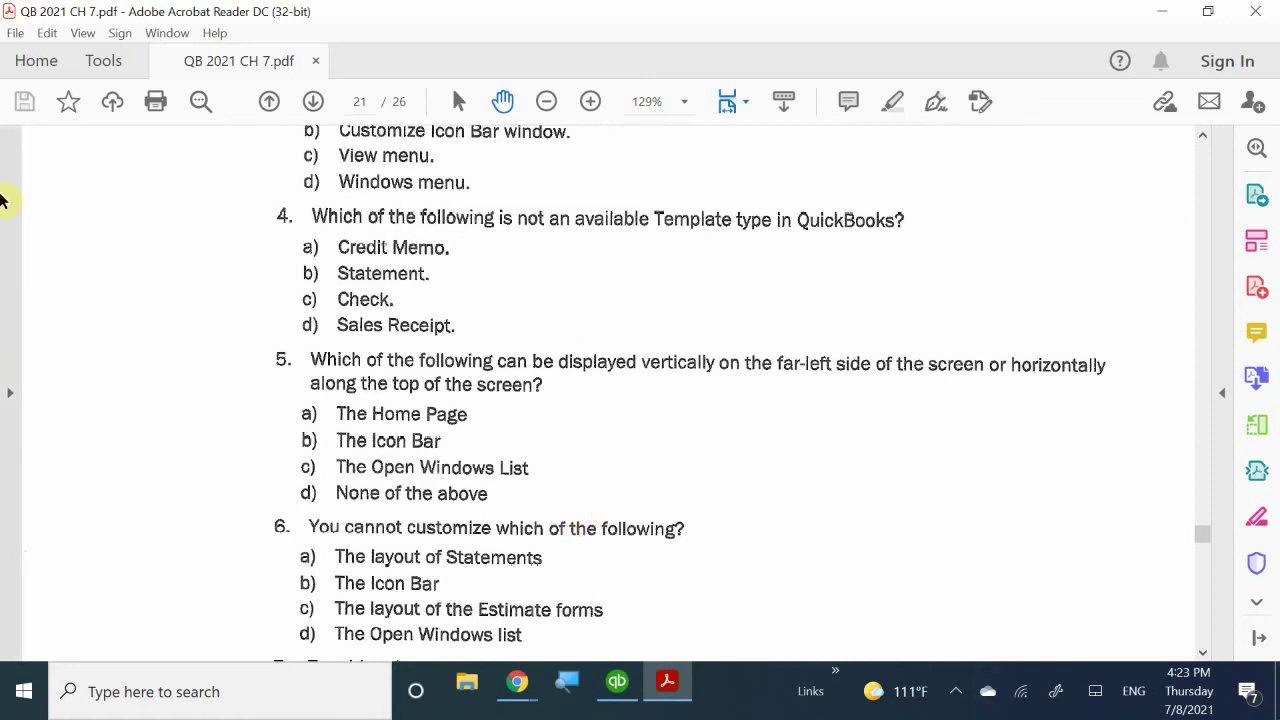
{"action": "scroll", "coordinate": [238, 449], "scroll_direction": "down", "scroll_amount": 2}
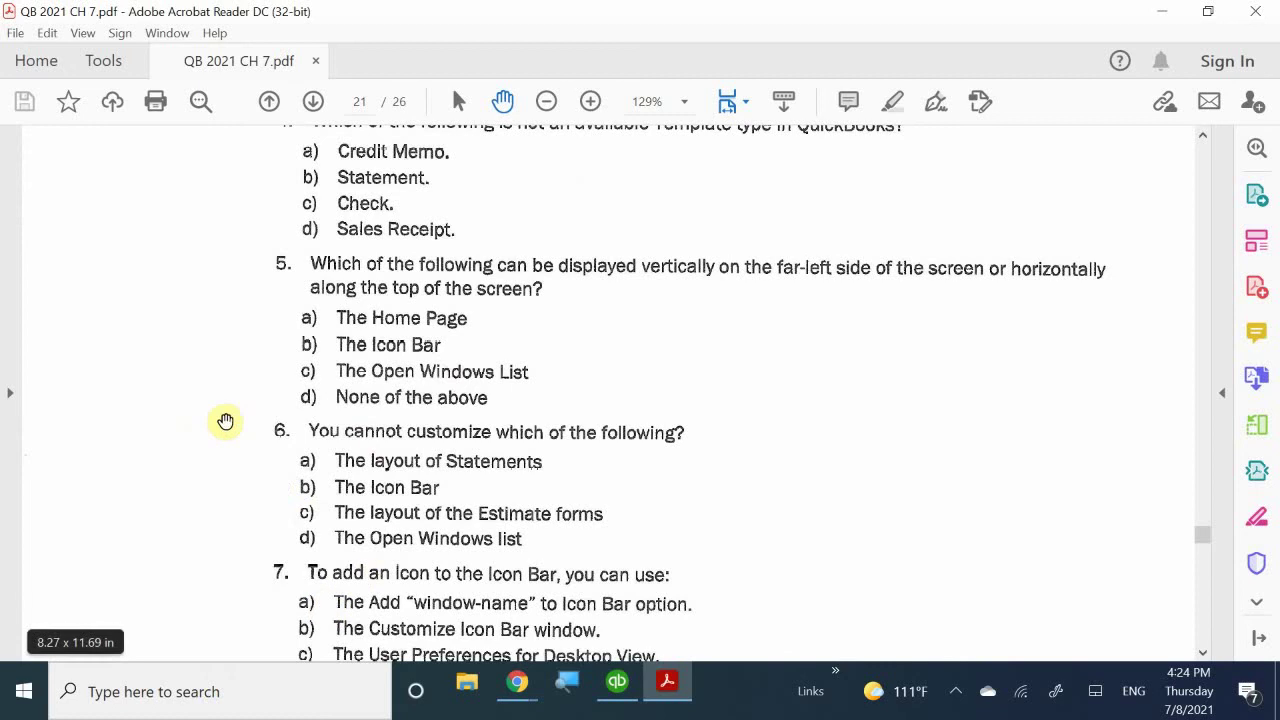
{"action": "scroll", "coordinate": [194, 448], "scroll_direction": "down", "scroll_amount": 3}
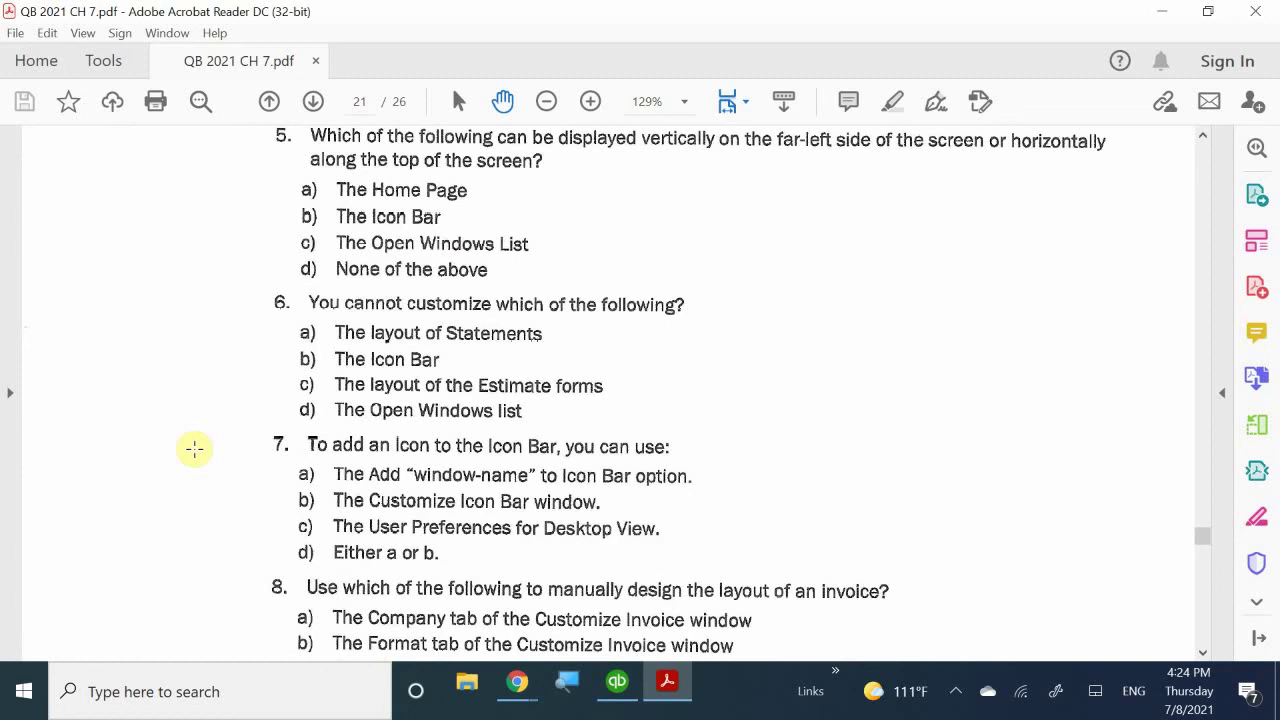
{"action": "scroll", "coordinate": [210, 504], "scroll_direction": "down", "scroll_amount": 2}
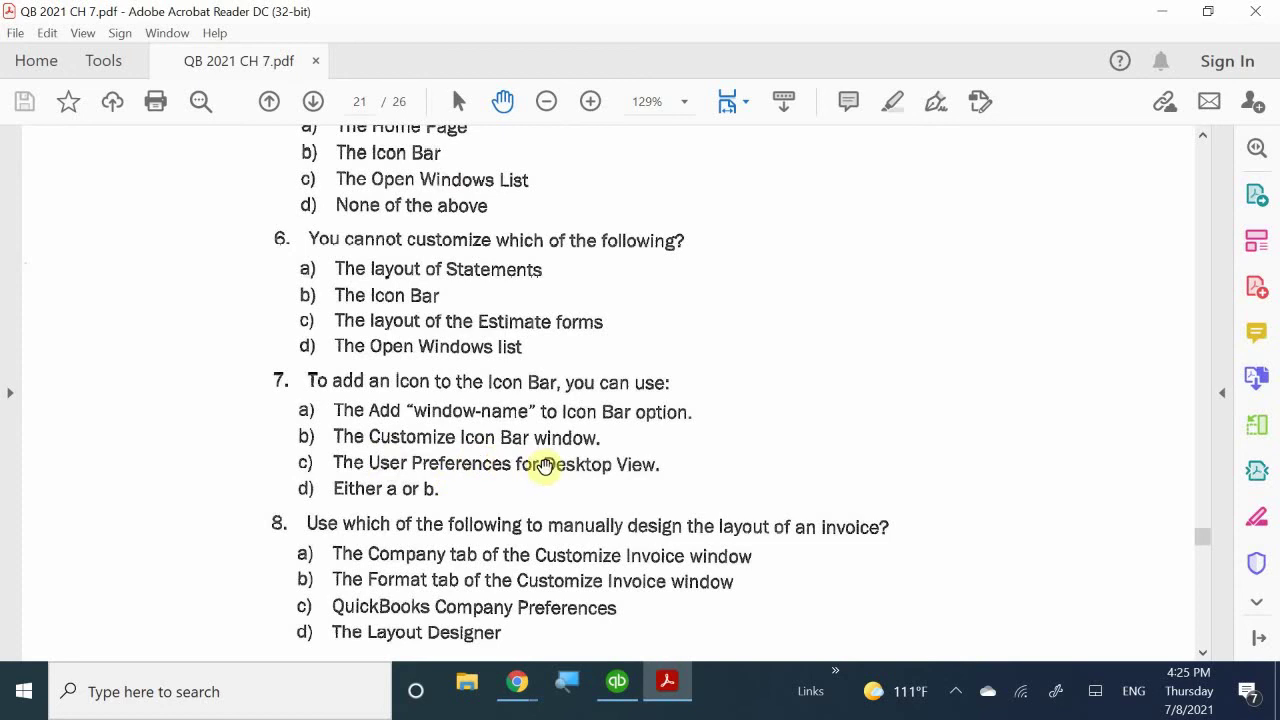
{"action": "scroll", "coordinate": [190, 455], "scroll_direction": "down", "scroll_amount": 2}
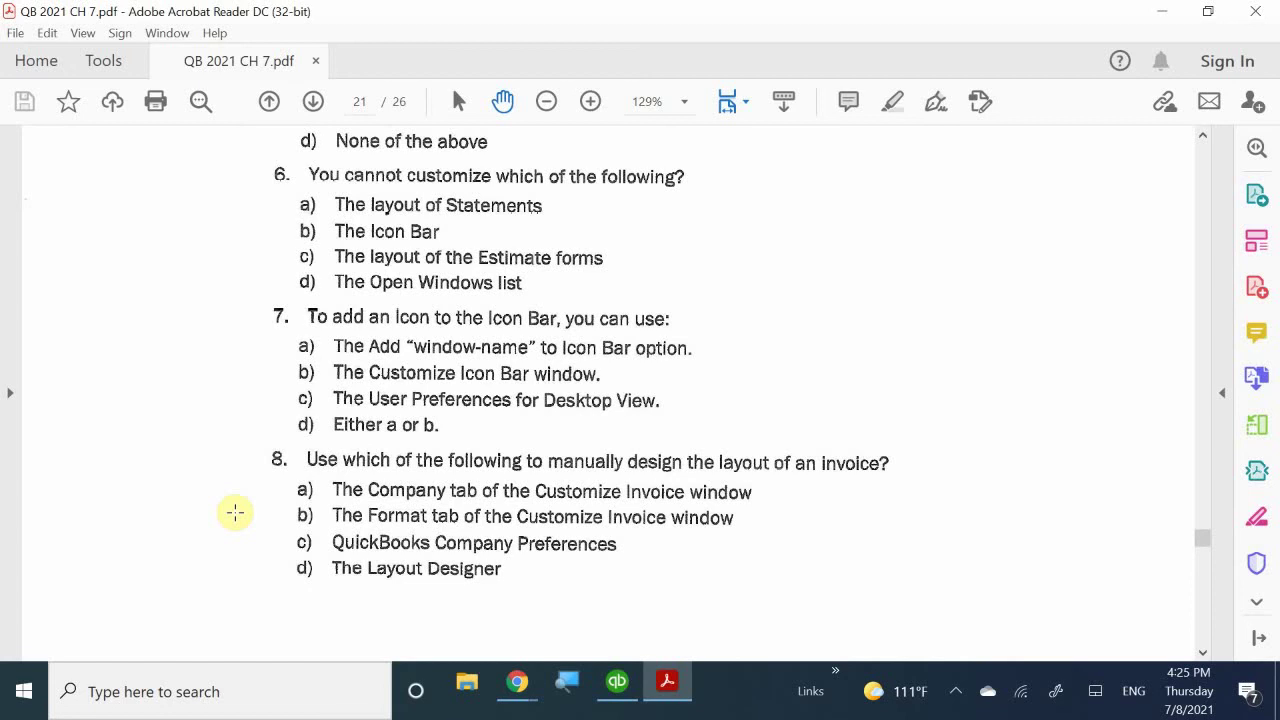
{"action": "scroll", "coordinate": [235, 512], "scroll_direction": "down", "scroll_amount": 5}
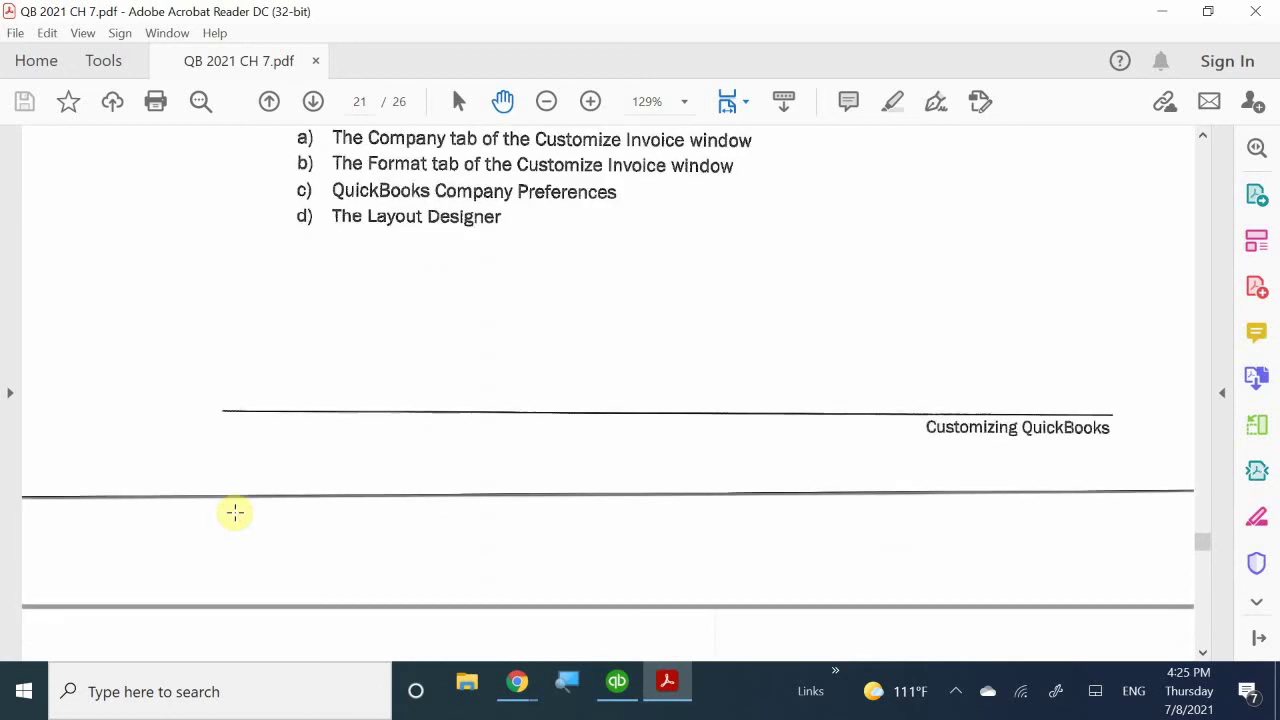
{"action": "scroll", "coordinate": [235, 512], "scroll_direction": "down", "scroll_amount": 5}
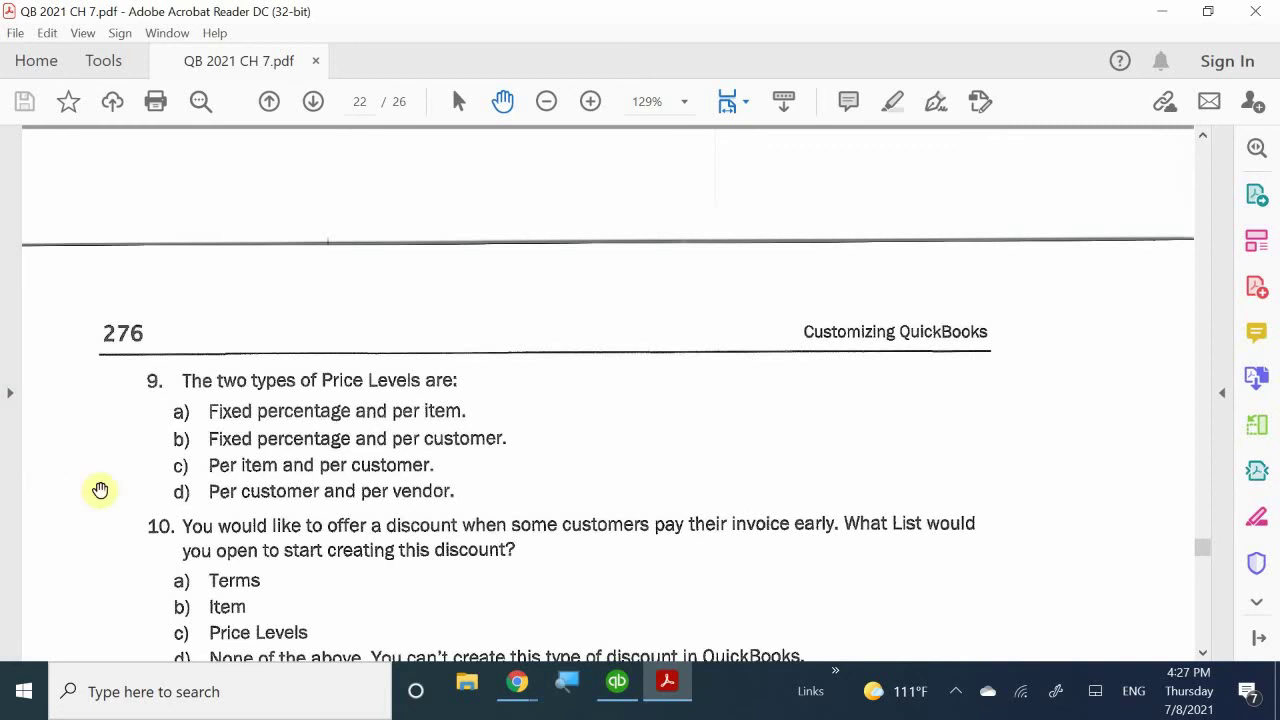
- Read Multiple Choice questions 10 to 12 on early-payment discounts, regular customer discounts and default Home page settings
{"action": "scroll", "coordinate": [126, 475], "scroll_direction": "down", "scroll_amount": 2}
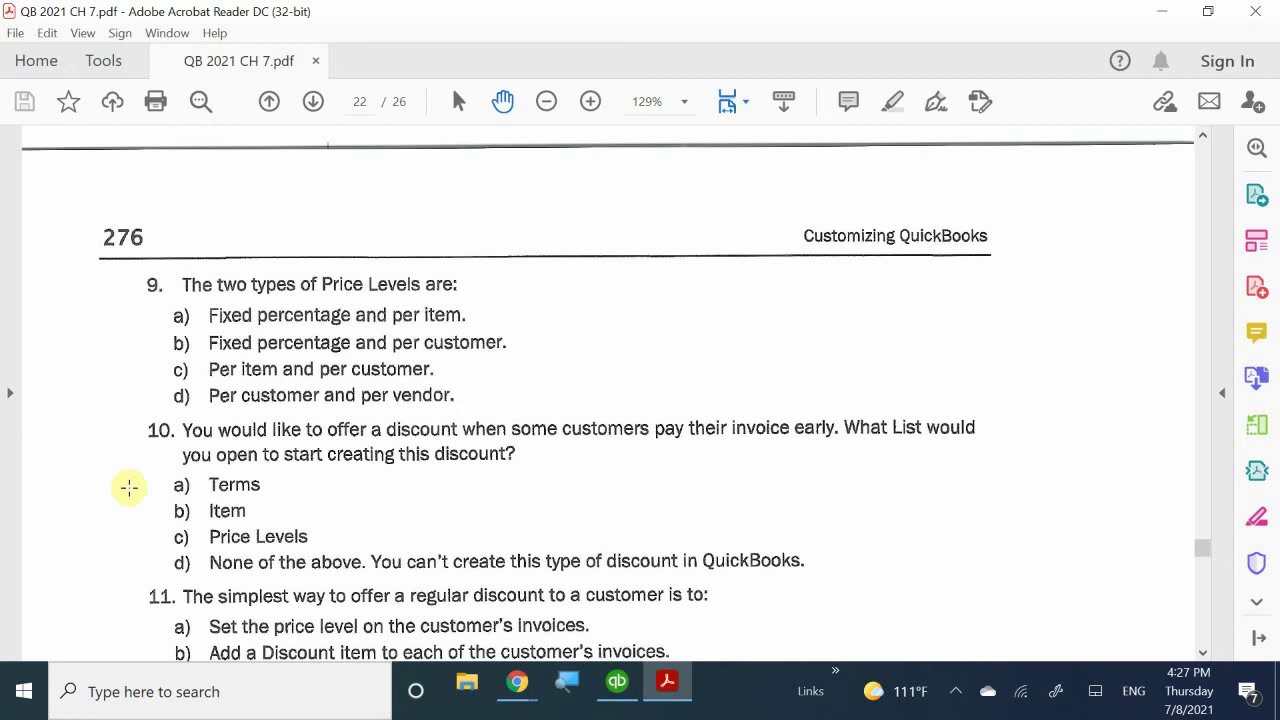
{"action": "scroll", "coordinate": [126, 485], "scroll_direction": "down", "scroll_amount": 1}
{"action": "scroll", "coordinate": [156, 489], "scroll_direction": "down", "scroll_amount": 5}
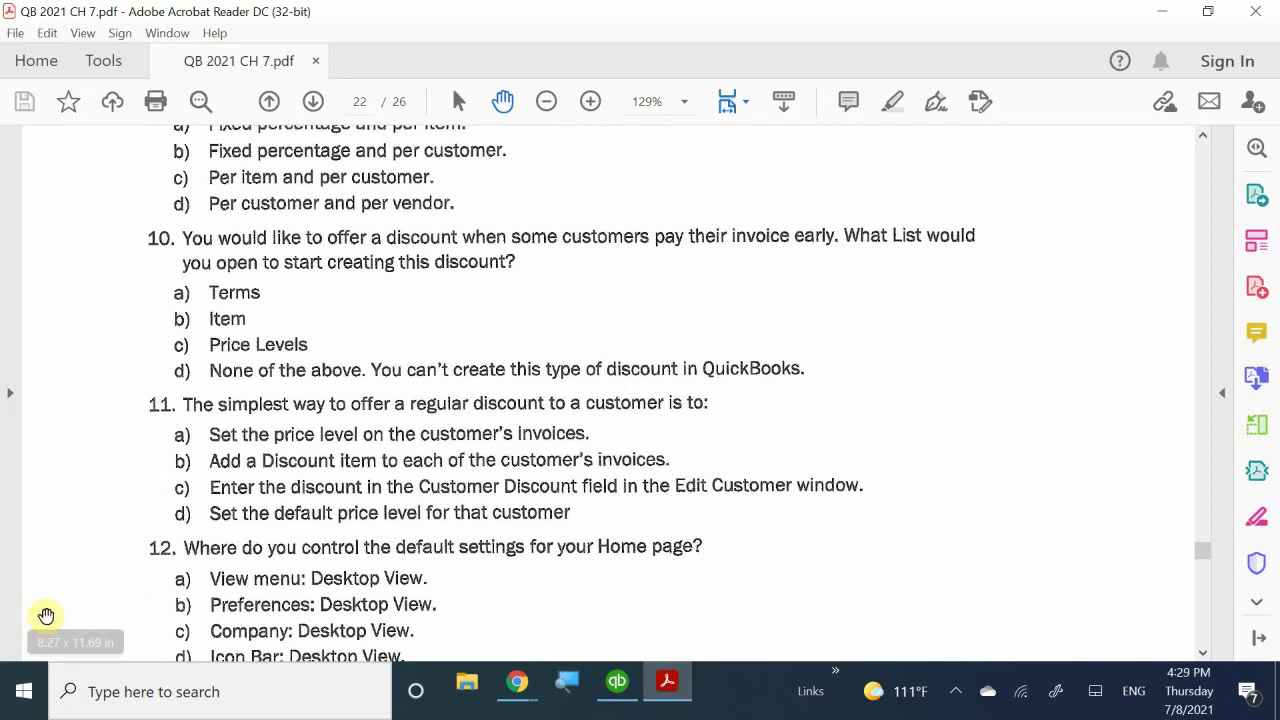
{"action": "scroll", "coordinate": [79, 537], "scroll_direction": "down", "scroll_amount": 2}
{"action": "scroll", "coordinate": [79, 537], "scroll_direction": "down", "scroll_amount": 1}
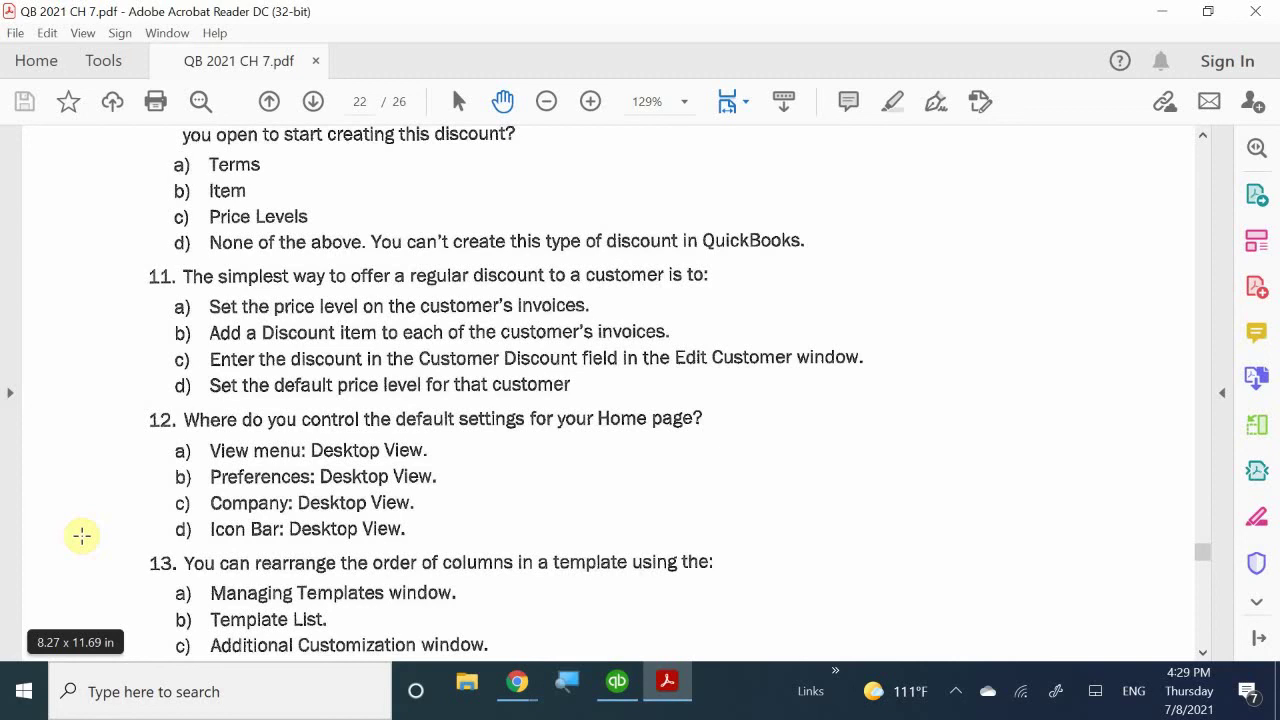
{"action": "scroll", "coordinate": [82, 536], "scroll_direction": "up", "scroll_amount": 1}
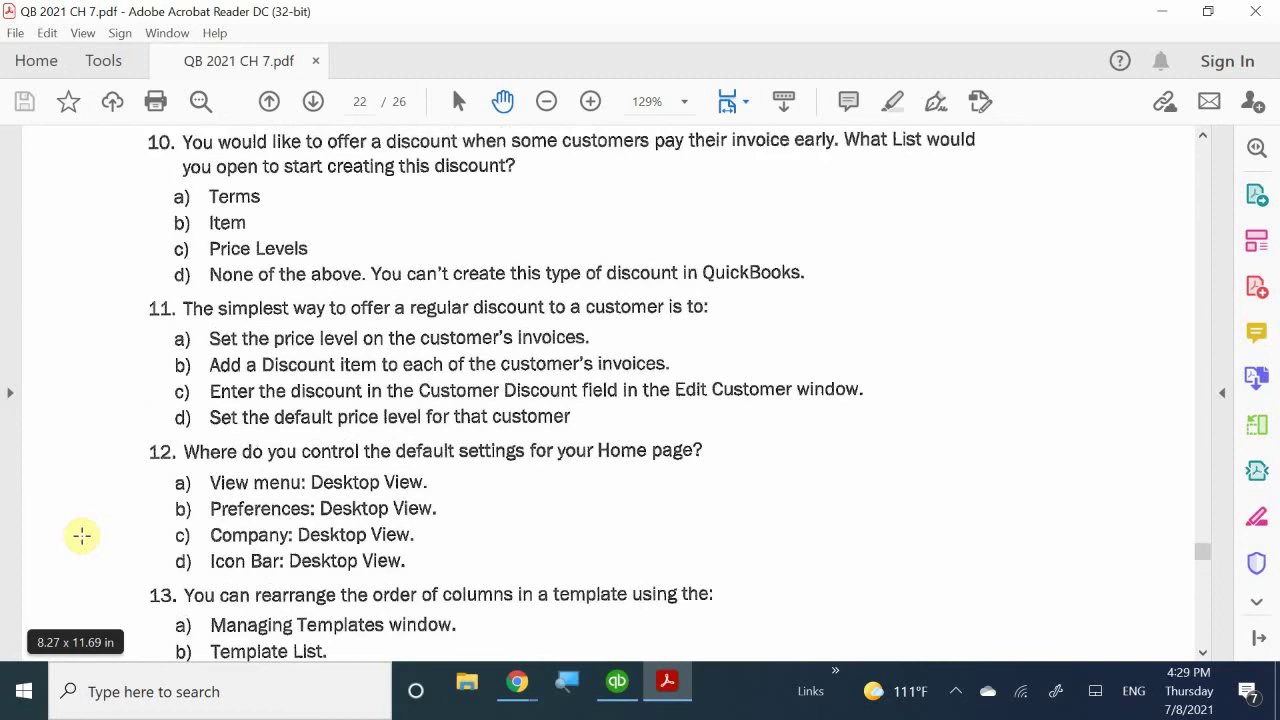
{"action": "scroll", "coordinate": [82, 536], "scroll_direction": "down", "scroll_amount": 1}
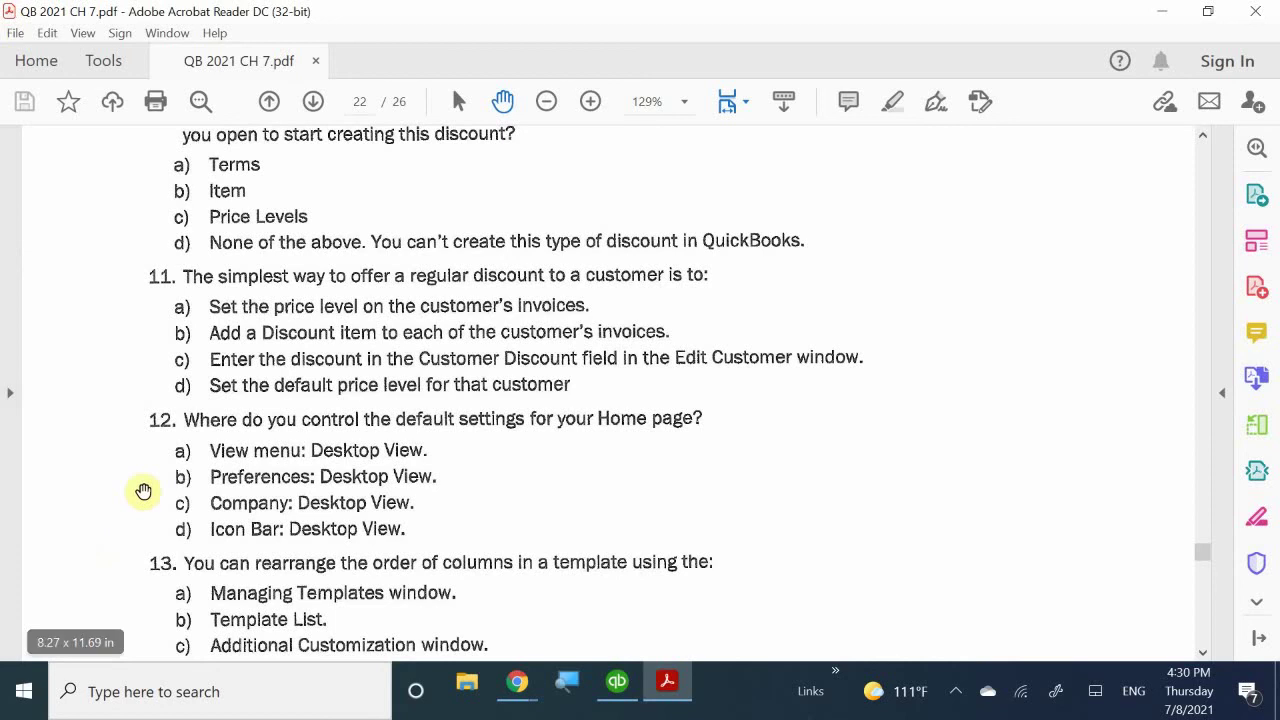
- Read Multiple Choice questions 13 to 15 on template column order, switching between open windows and Home Page icons
{"action": "scroll", "coordinate": [129, 504], "scroll_direction": "down", "scroll_amount": 1}
{"action": "scroll", "coordinate": [129, 504], "scroll_direction": "down", "scroll_amount": 3}
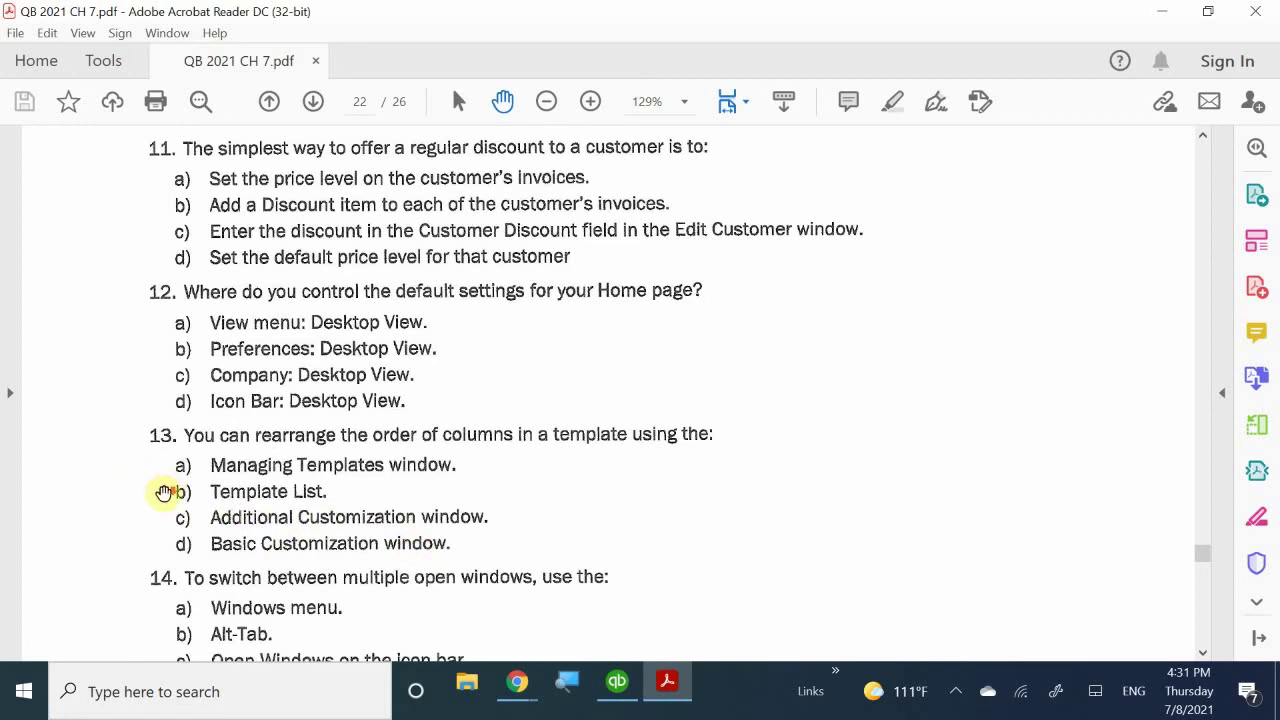
{"action": "scroll", "coordinate": [160, 492], "scroll_direction": "down", "scroll_amount": 1}
{"action": "scroll", "coordinate": [163, 492], "scroll_direction": "down", "scroll_amount": 3}
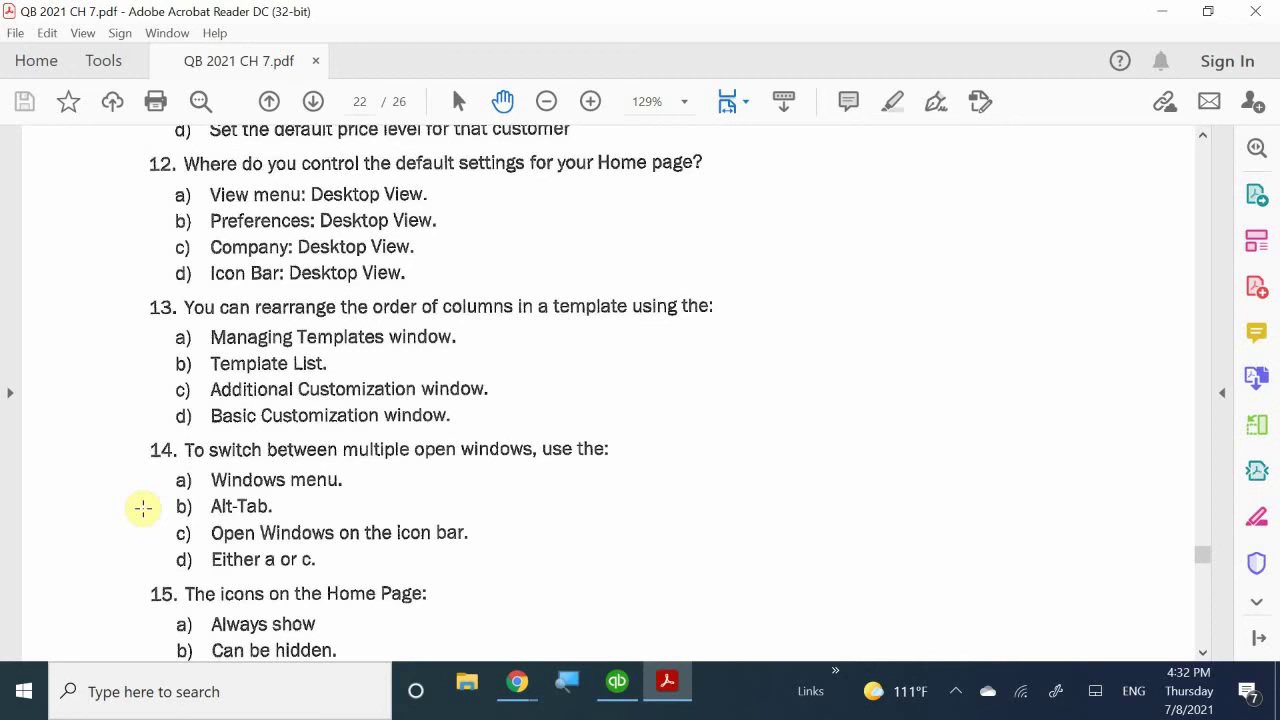
{"action": "scroll", "coordinate": [157, 486], "scroll_direction": "down", "scroll_amount": 2}
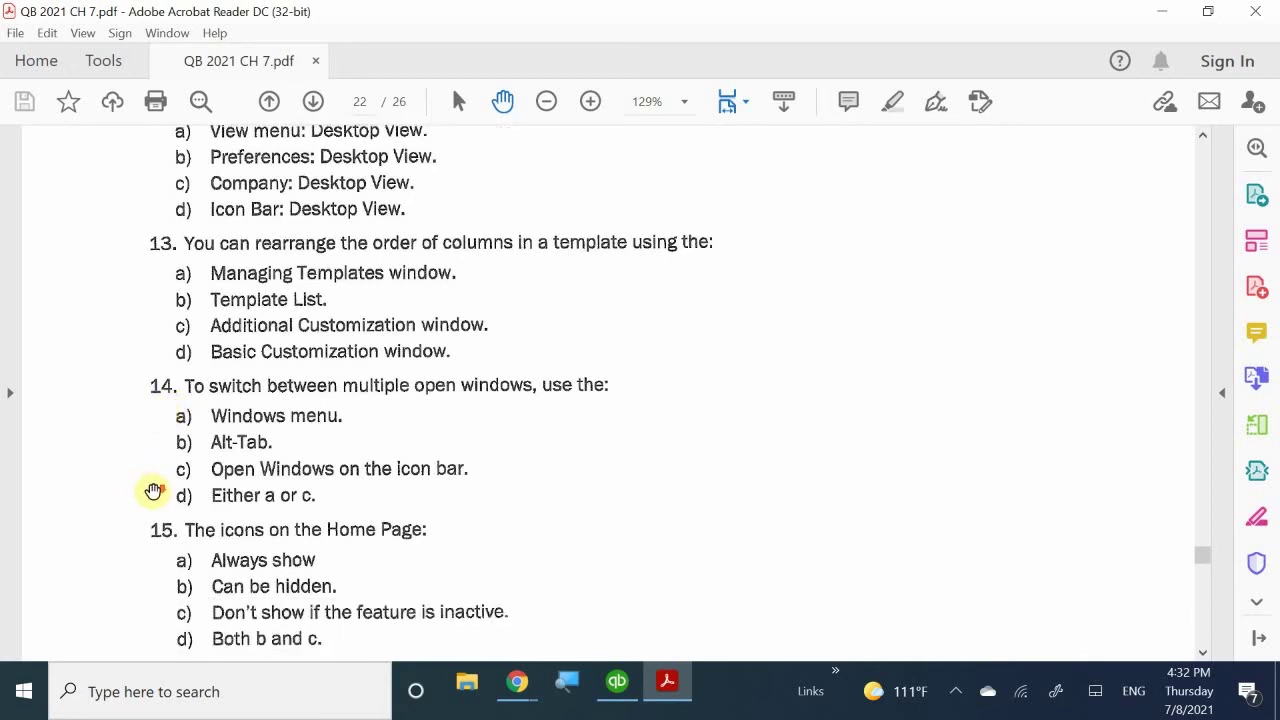
{"action": "scroll", "coordinate": [152, 500], "scroll_direction": "down", "scroll_amount": 3}
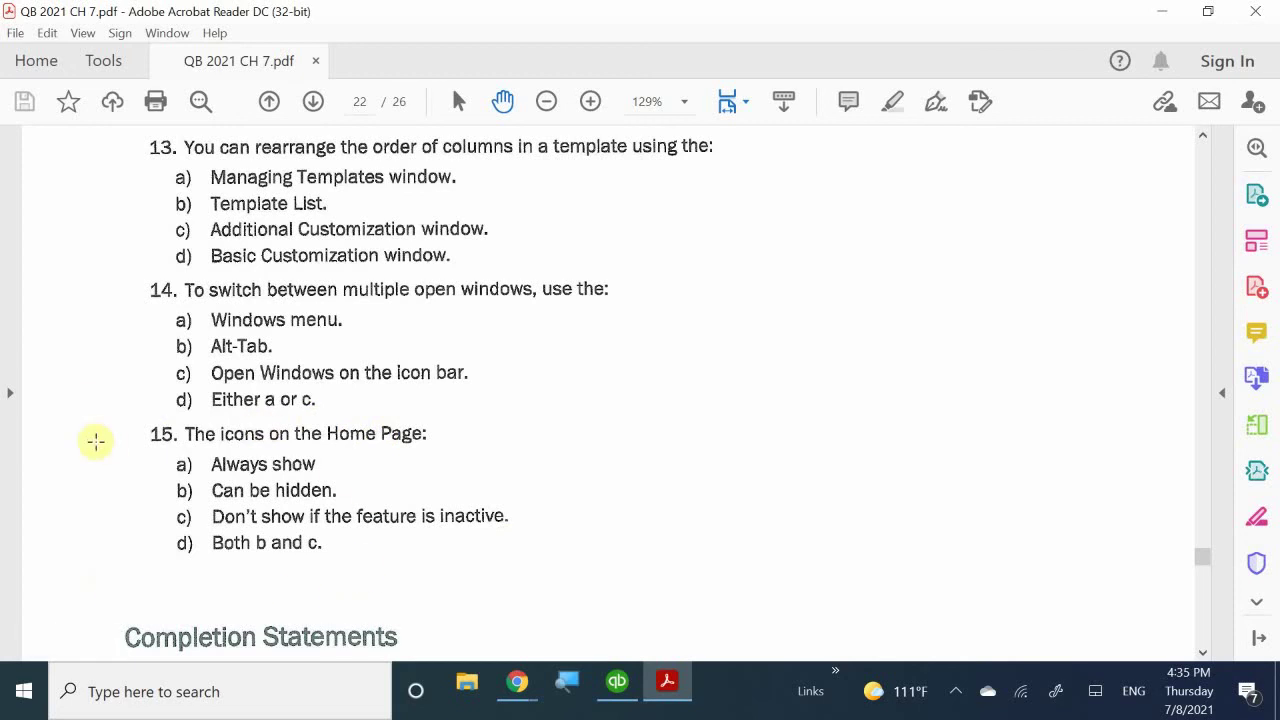
- Read Completion Statements 1 to 5, from the User Preferences blanks to pricing for different Customer Types
{"action": "scroll", "coordinate": [120, 548], "scroll_direction": "down", "scroll_amount": 2}
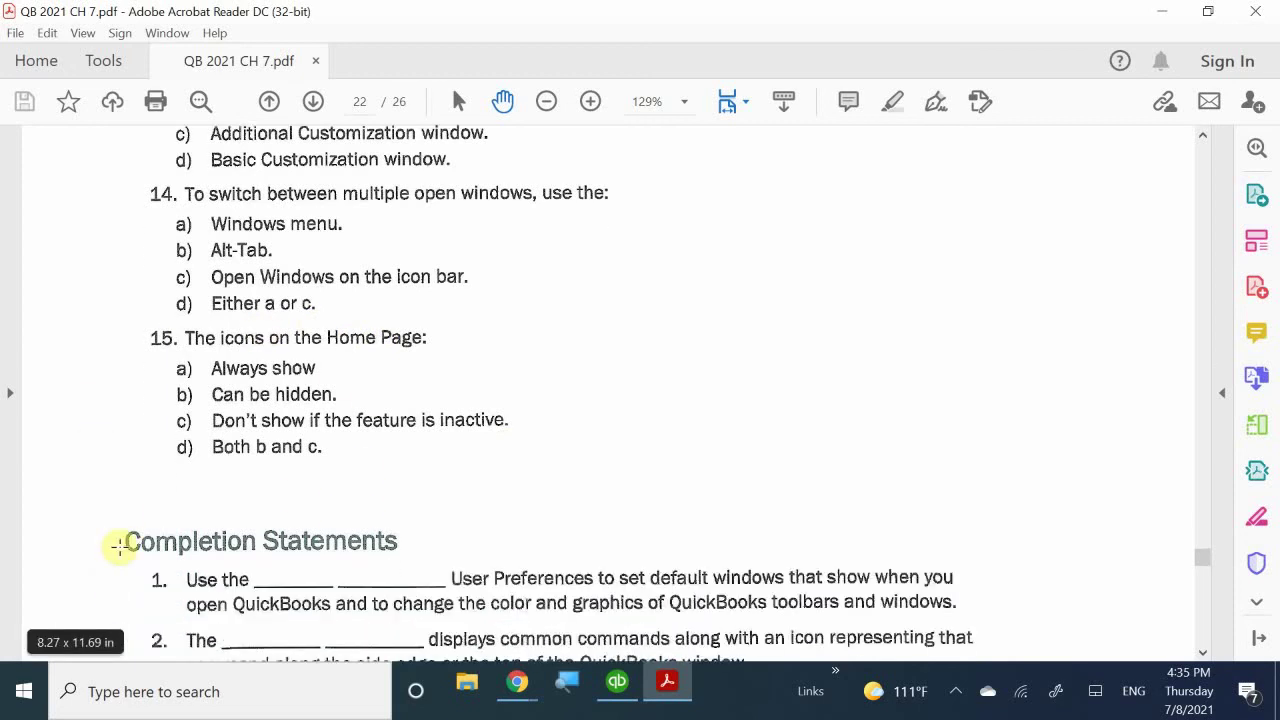
{"action": "scroll", "coordinate": [118, 546], "scroll_direction": "up", "scroll_amount": 1}
{"action": "scroll", "coordinate": [160, 533], "scroll_direction": "down", "scroll_amount": 1}
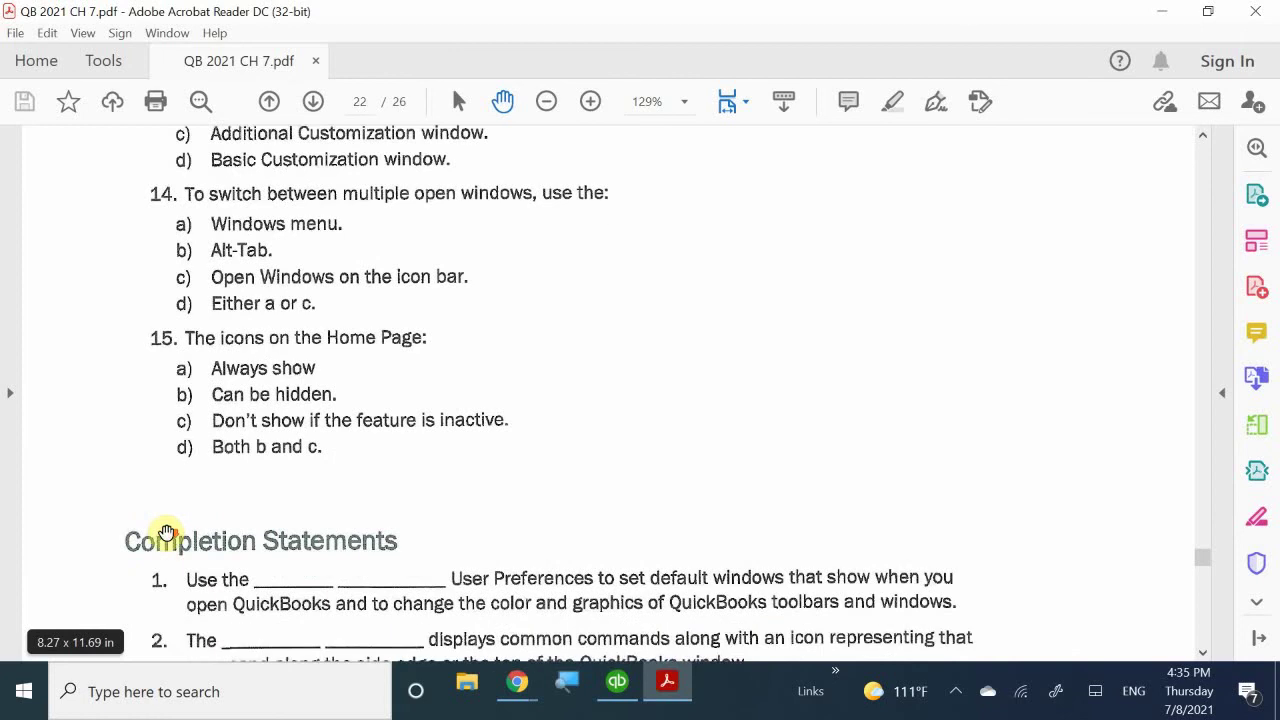
{"action": "scroll", "coordinate": [166, 532], "scroll_direction": "down", "scroll_amount": 4}
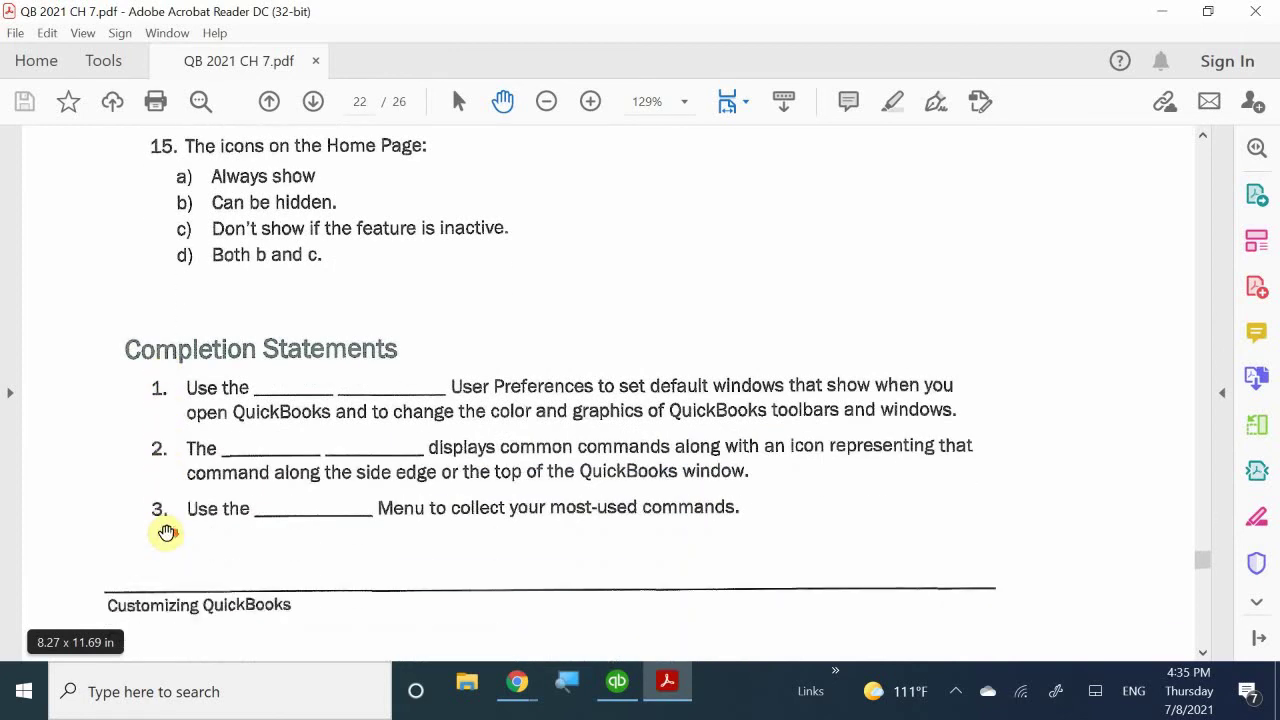
{"action": "scroll", "coordinate": [166, 532], "scroll_direction": "down", "scroll_amount": 1}
{"action": "scroll", "coordinate": [166, 532], "scroll_direction": "up", "scroll_amount": 1}
{"action": "scroll", "coordinate": [166, 532], "scroll_direction": "up", "scroll_amount": 1}
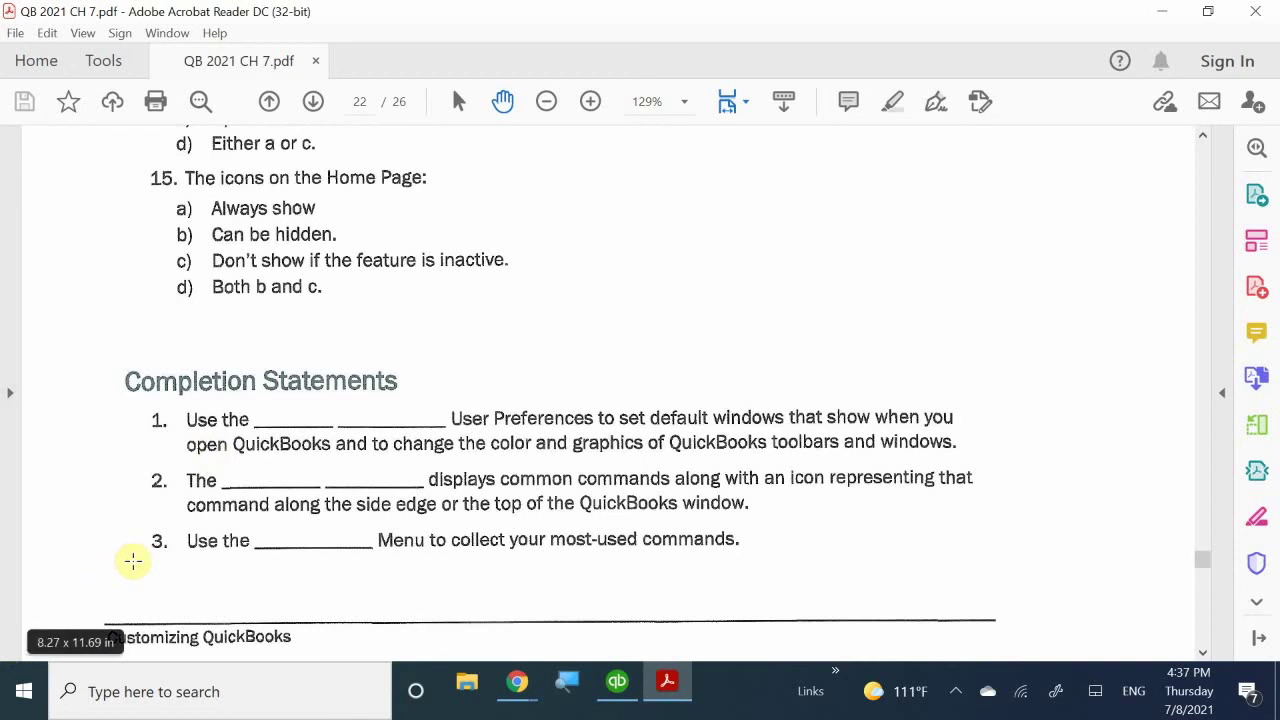
{"action": "scroll", "coordinate": [133, 561], "scroll_direction": "down", "scroll_amount": 3}
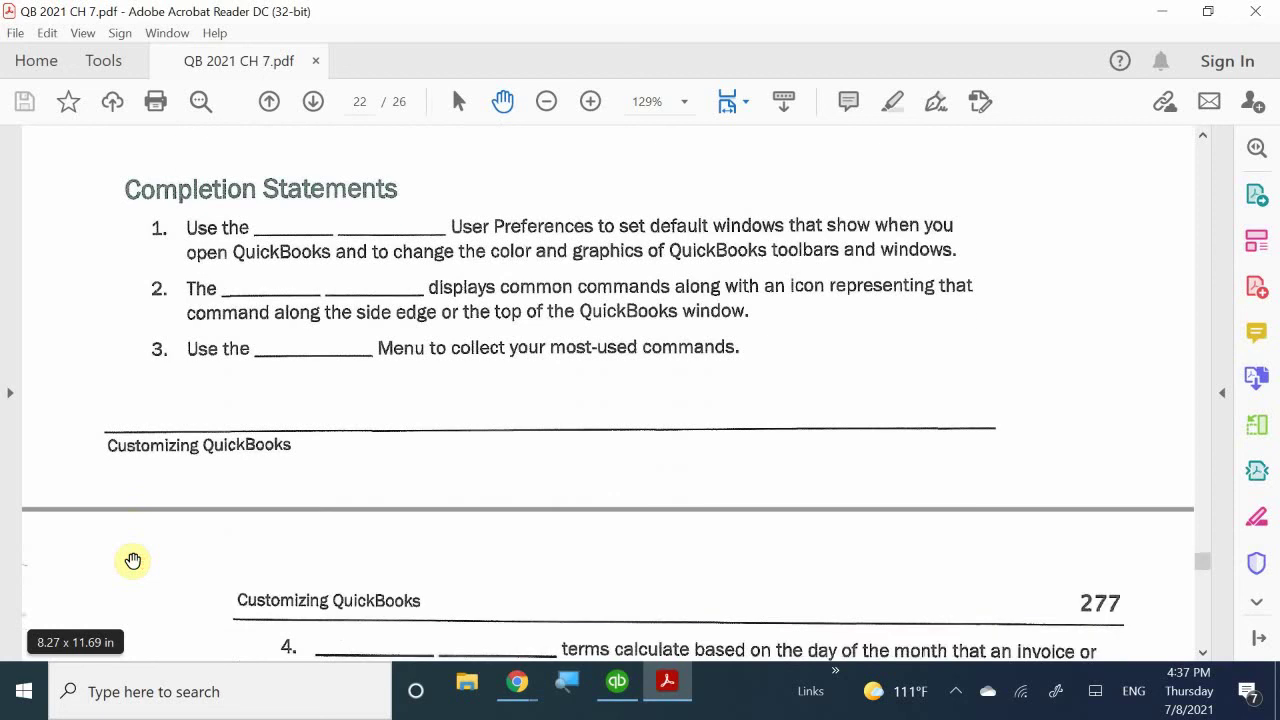
{"action": "scroll", "coordinate": [133, 561], "scroll_direction": "up", "scroll_amount": 2}
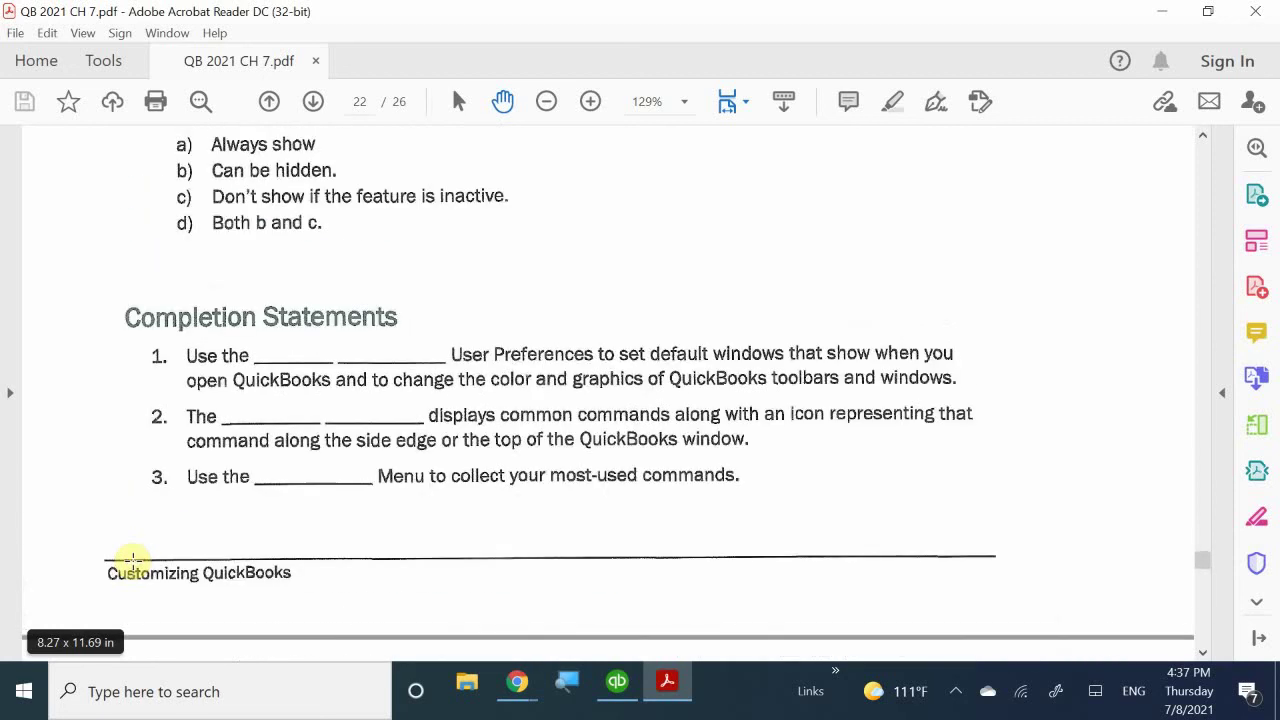
{"action": "scroll", "coordinate": [133, 561], "scroll_direction": "down", "scroll_amount": 5}
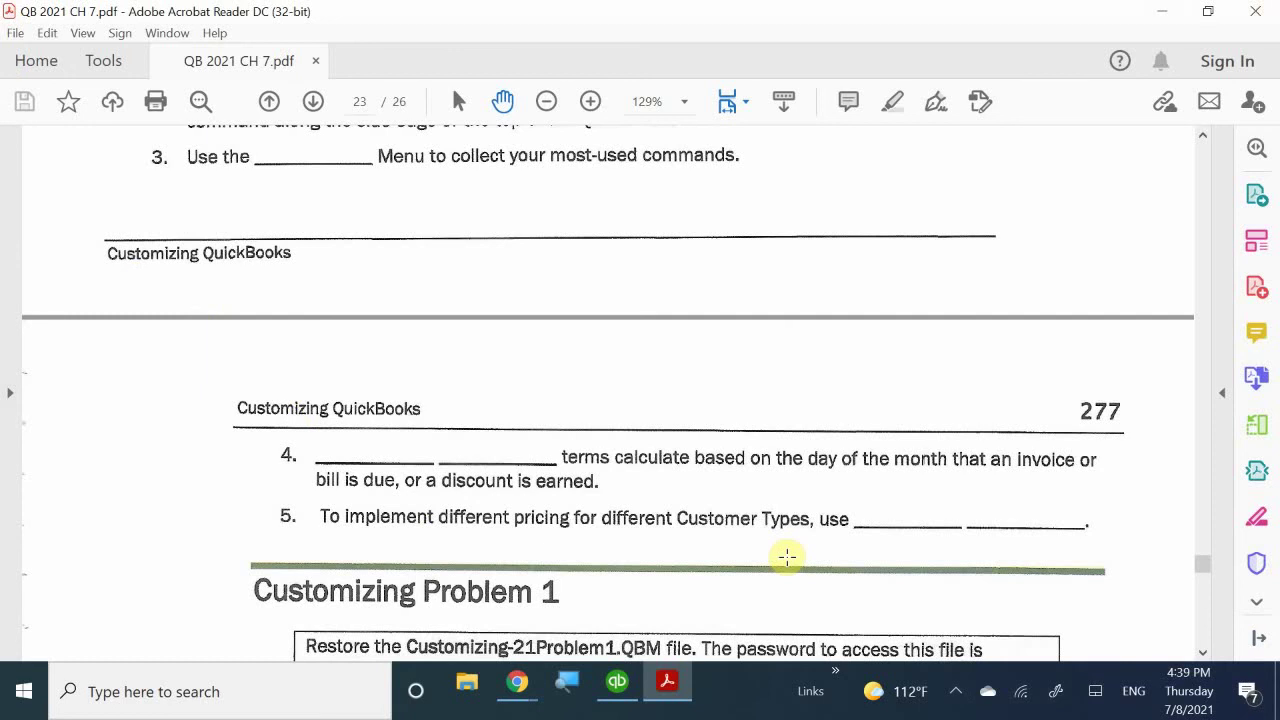
{"action": "left_click", "coordinate": [955, 691]}
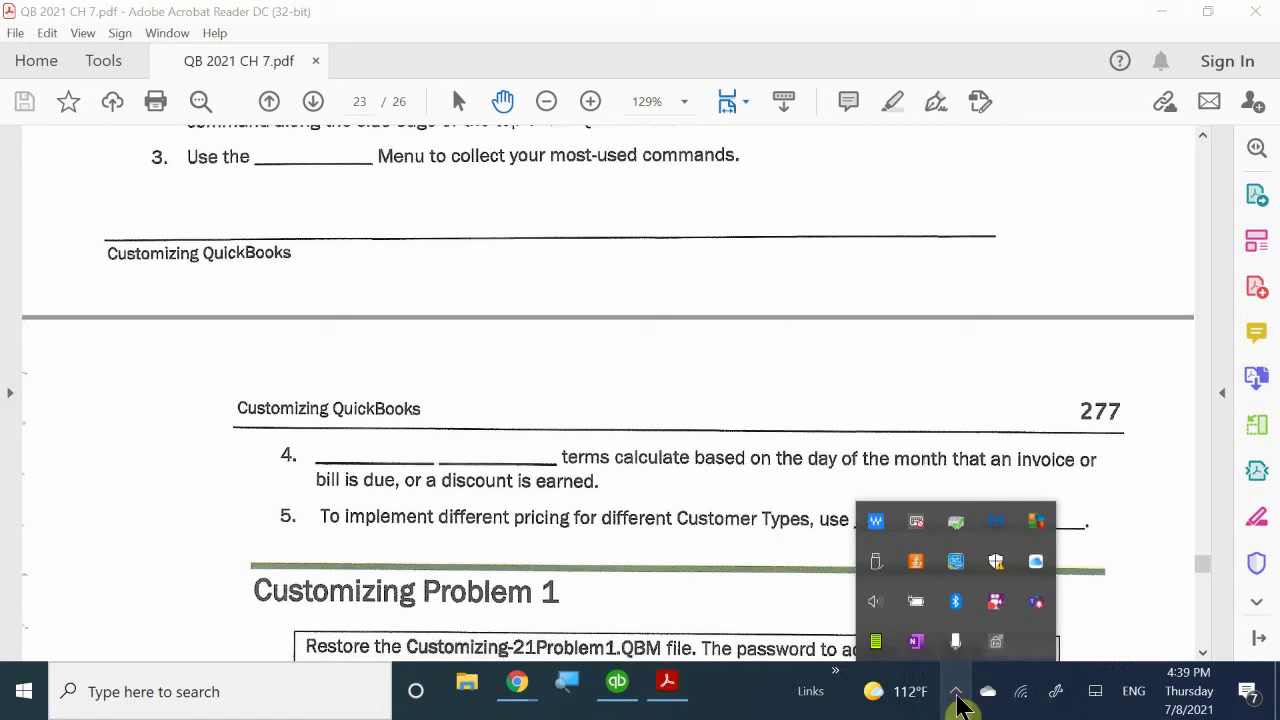
{"action": "right_click", "coordinate": [994, 605]}
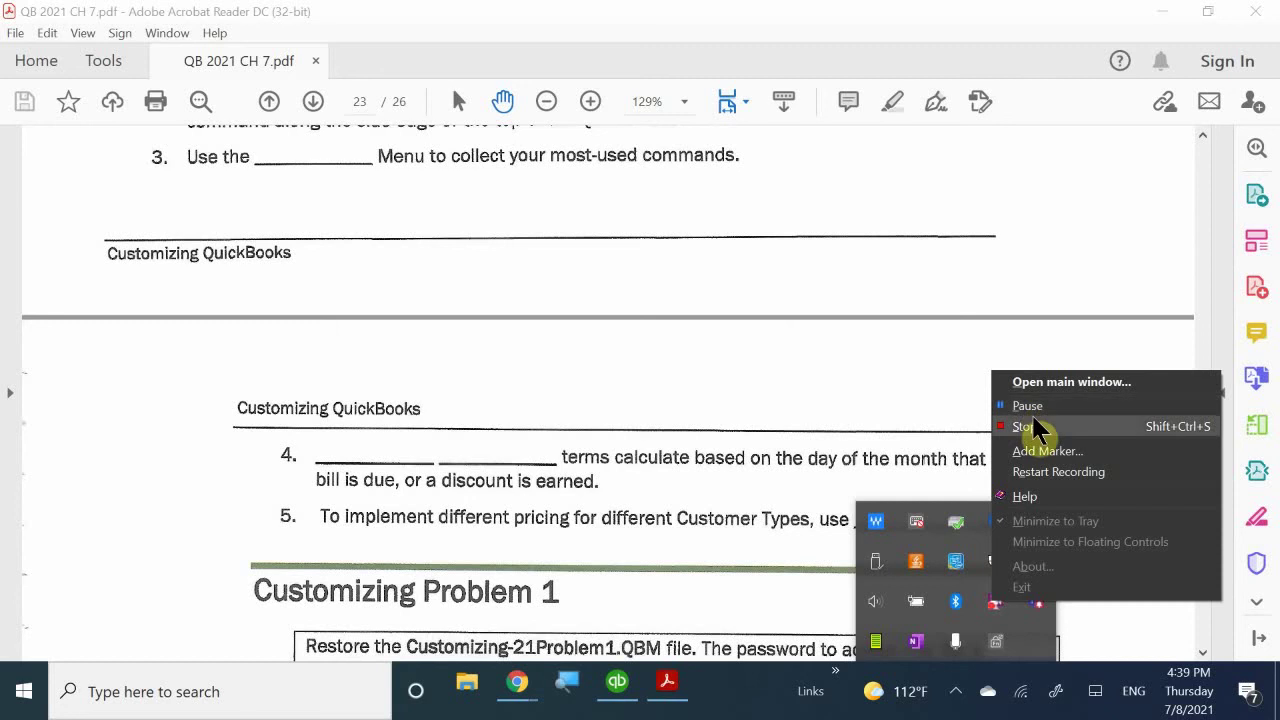